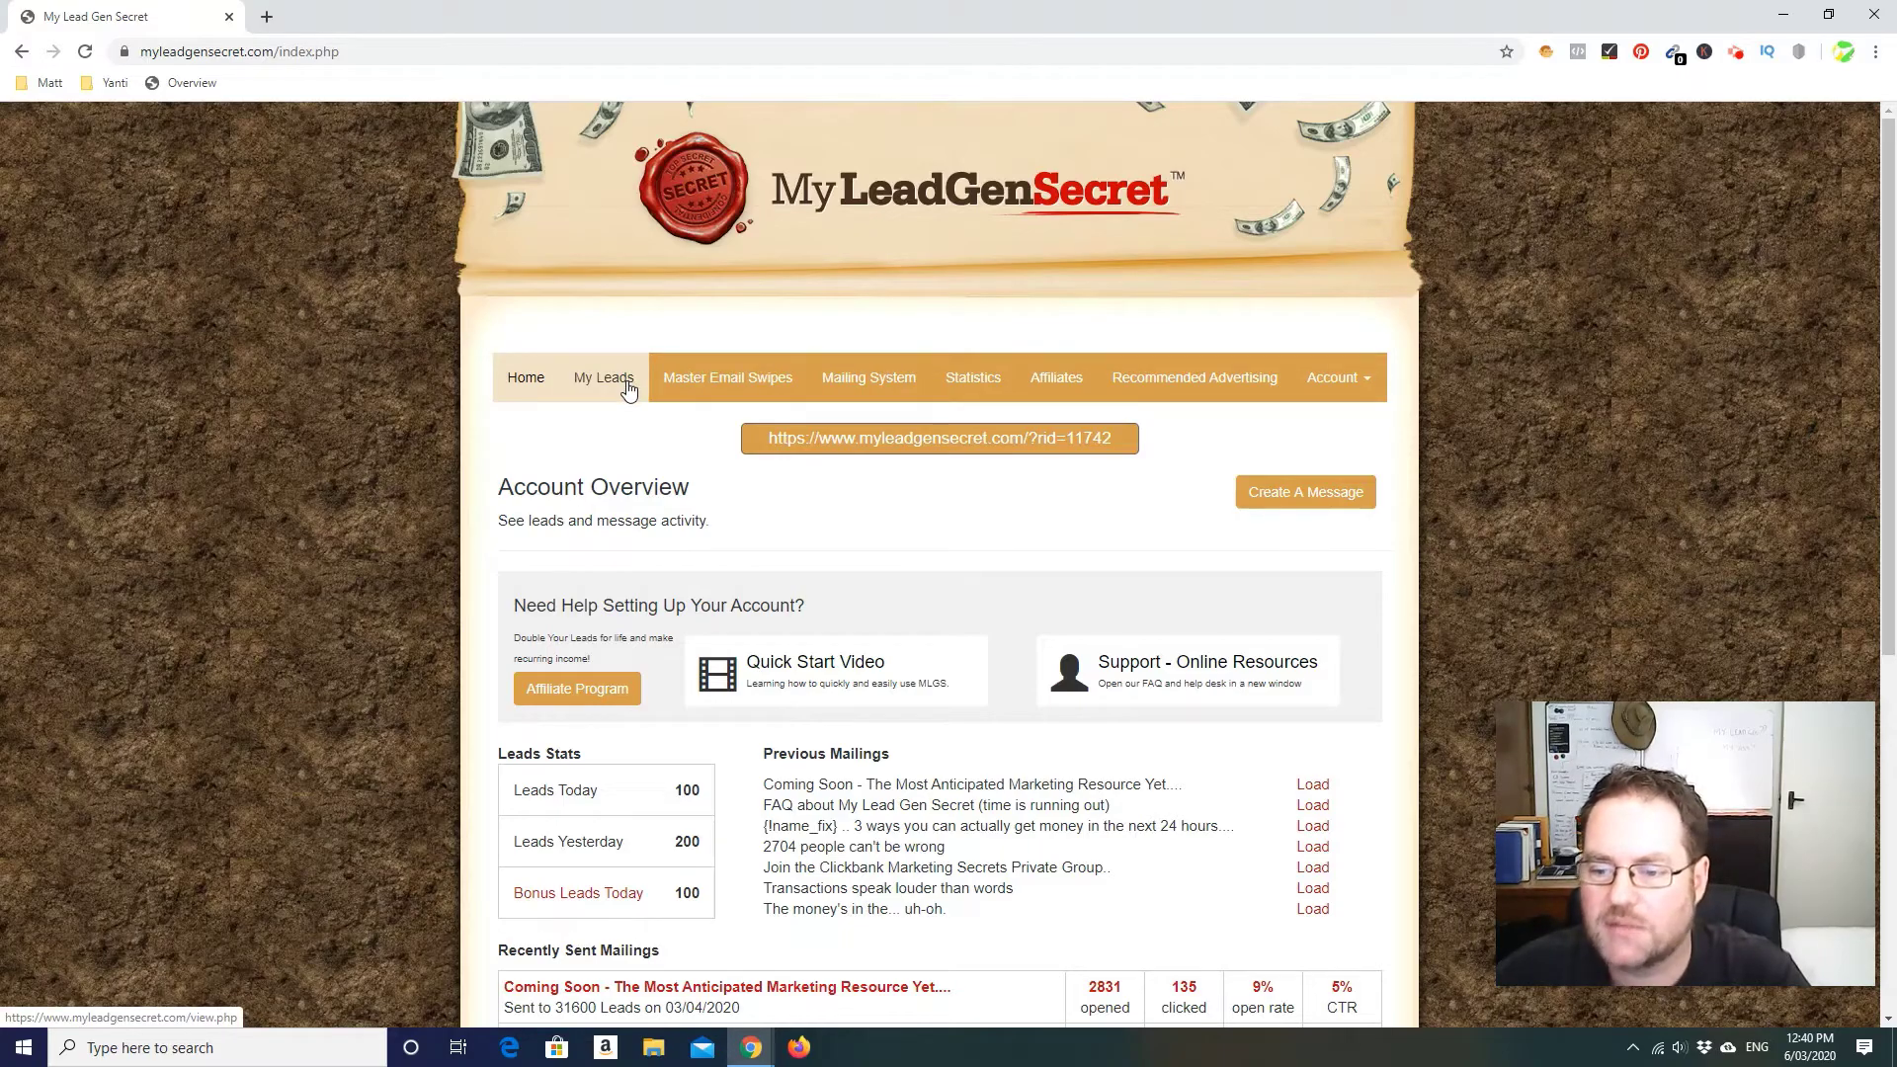
# Go to the Mailing System page, which lists mail-by-date leads with 0 selected
pyautogui.scroll(-5, 1087, 474)
pyautogui.scroll(-1, 1423, 553)
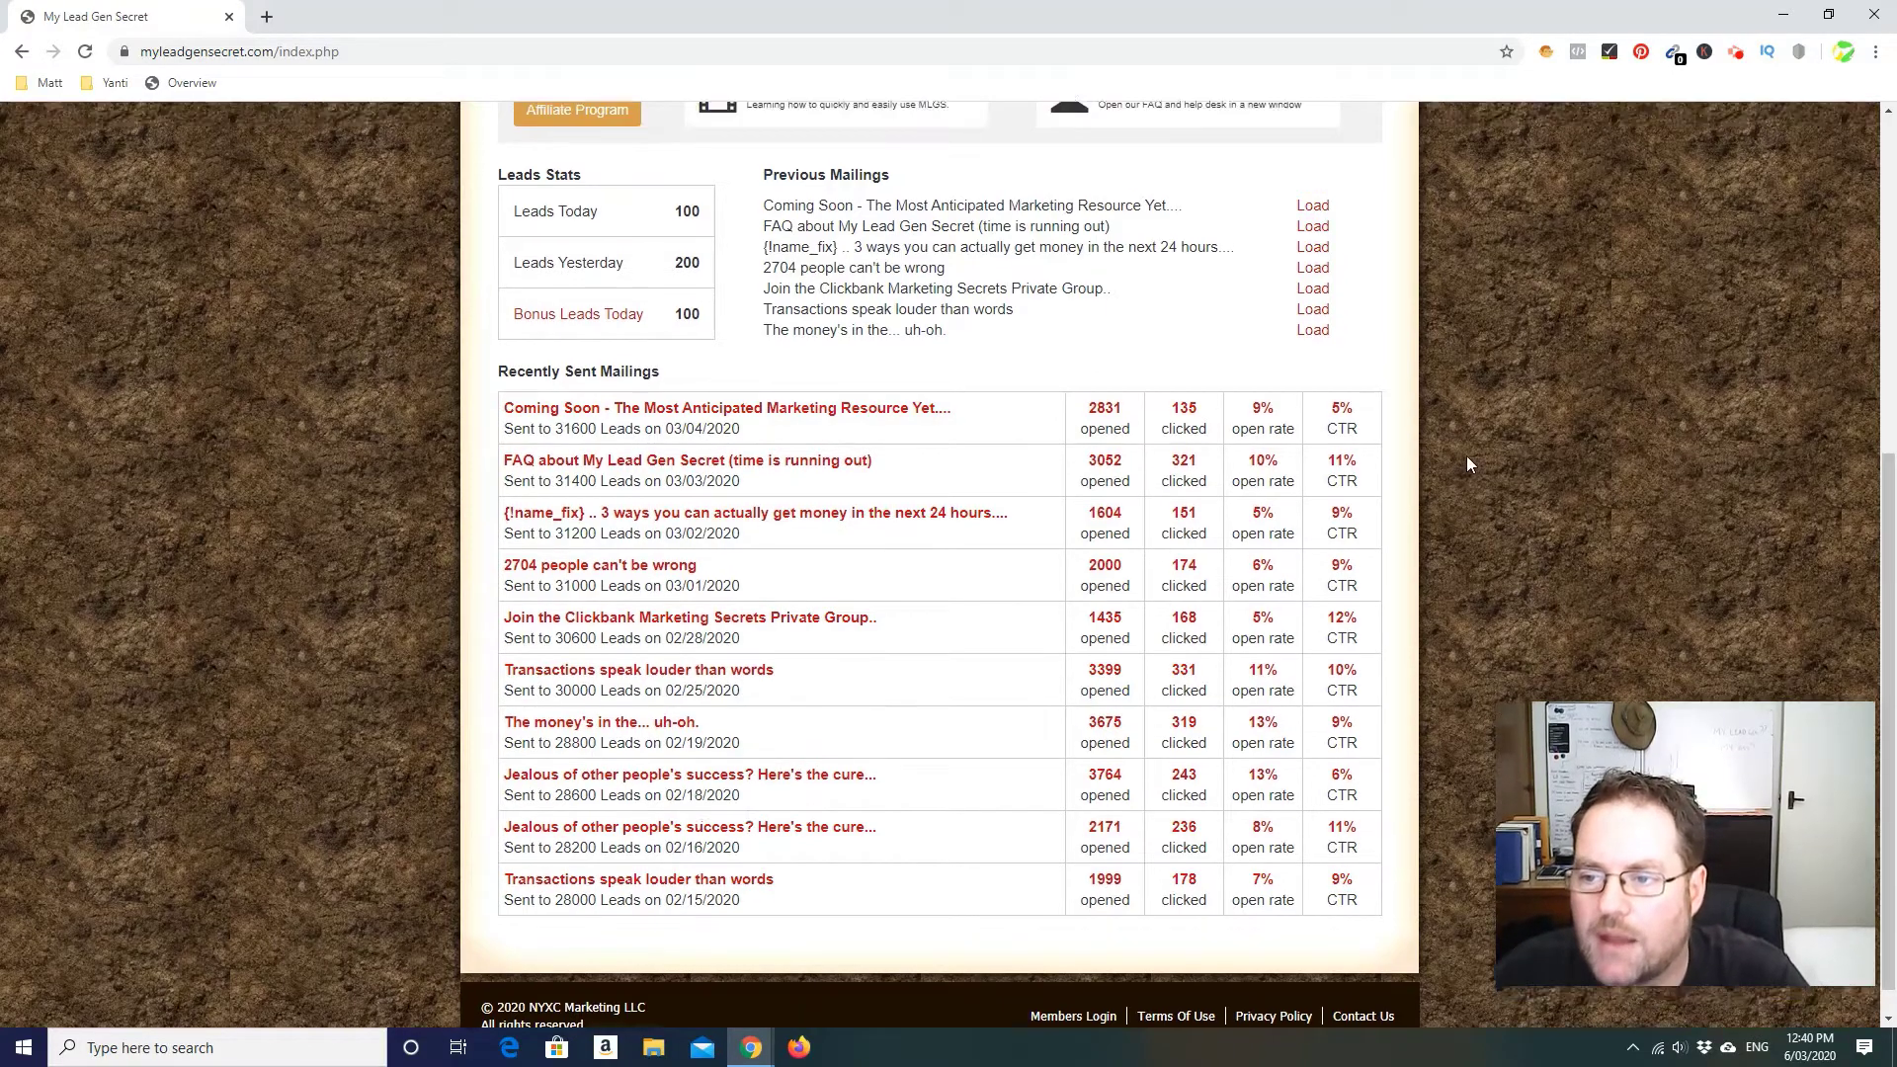
pyautogui.scroll(3, 1363, 474)
pyautogui.scroll(-3, 1057, 504)
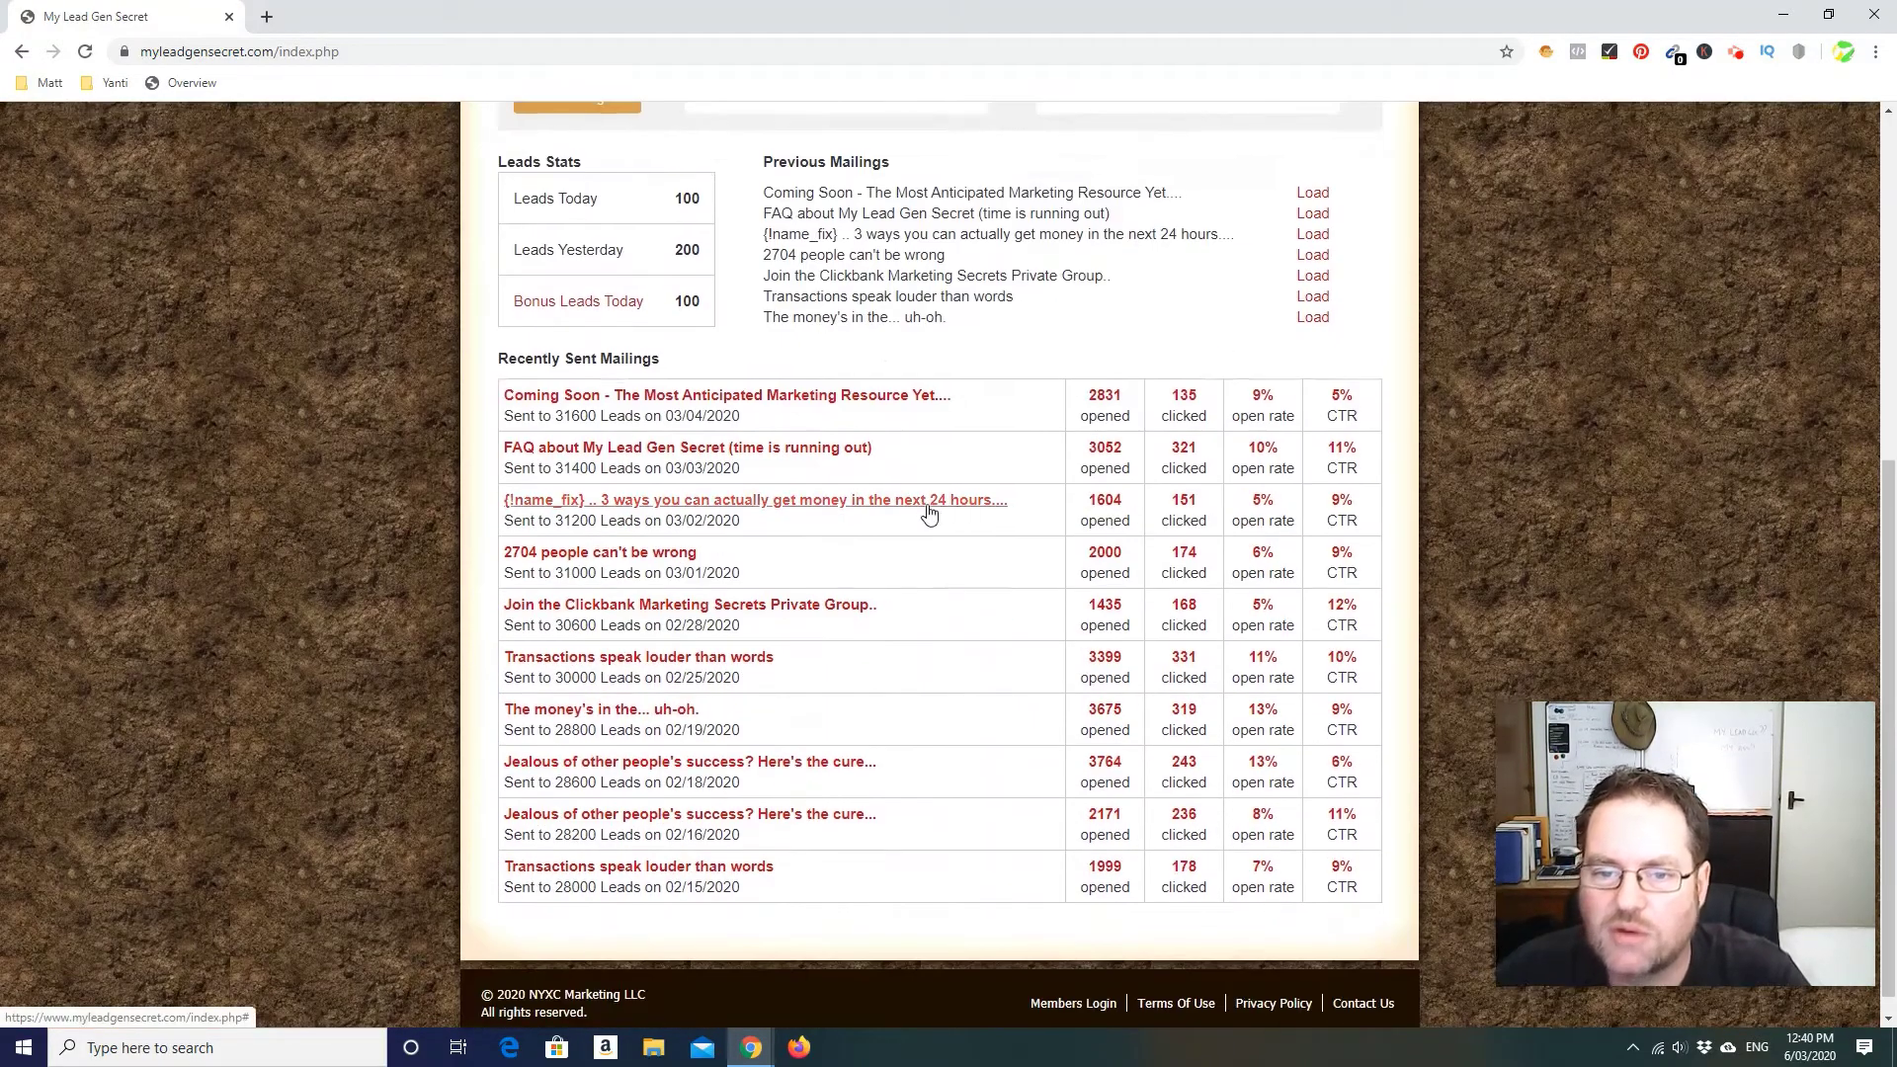
pyautogui.scroll(1, 979, 516)
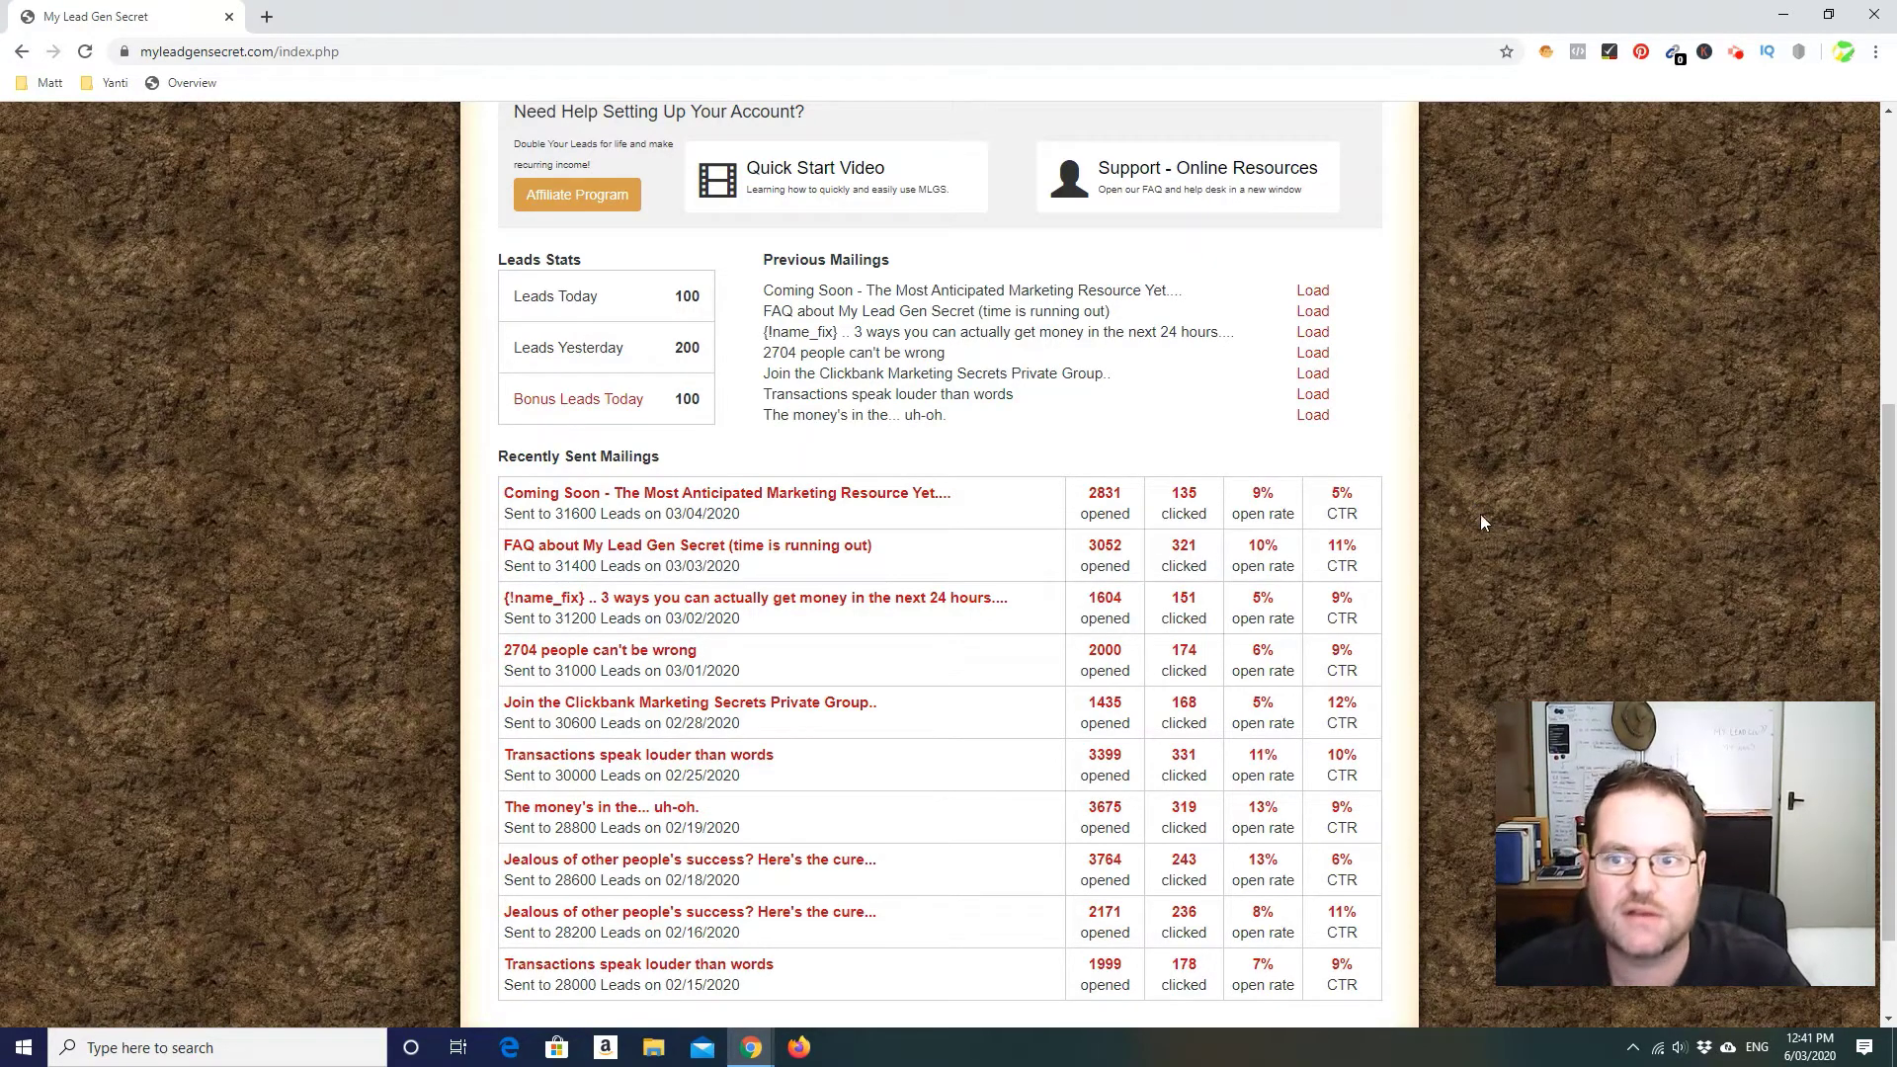
pyautogui.scroll(-1, 1518, 393)
pyautogui.scroll(1, 1520, 392)
pyautogui.scroll(5, 1520, 391)
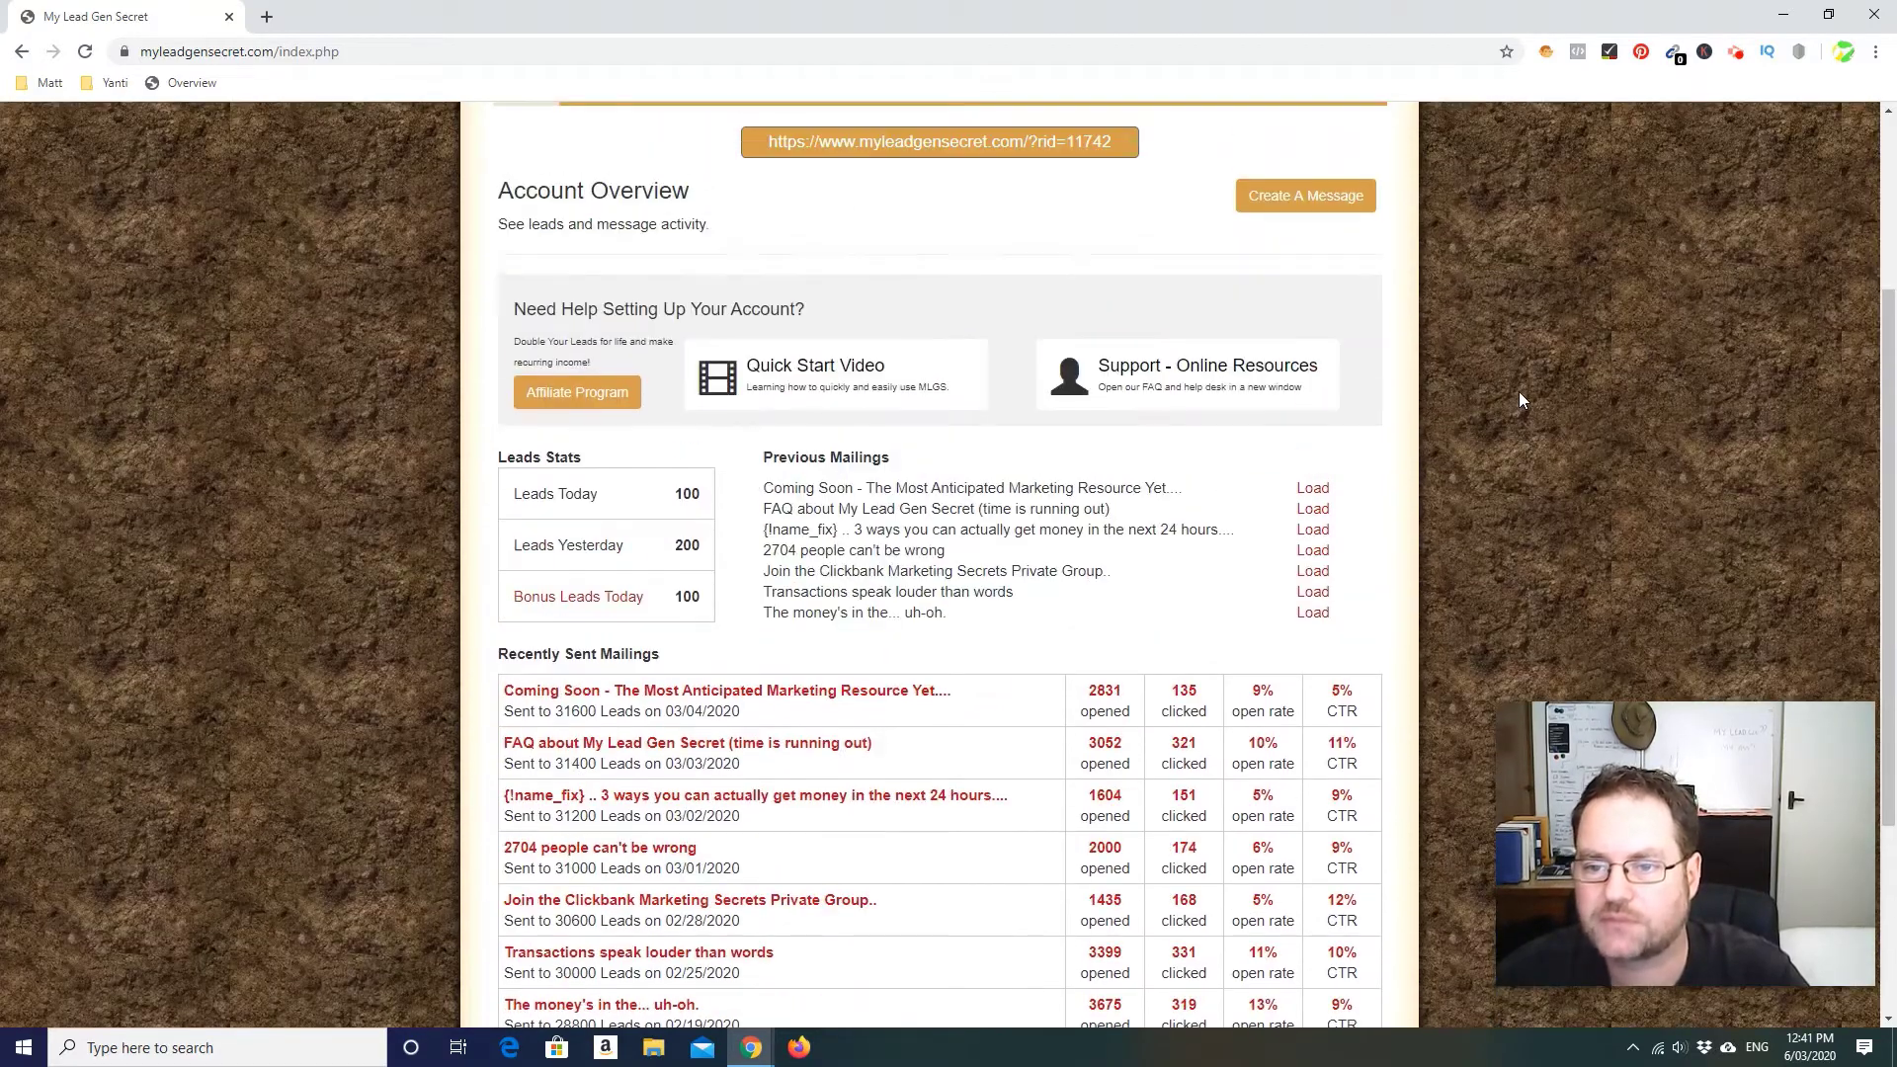
pyautogui.scroll(-3, 1526, 347)
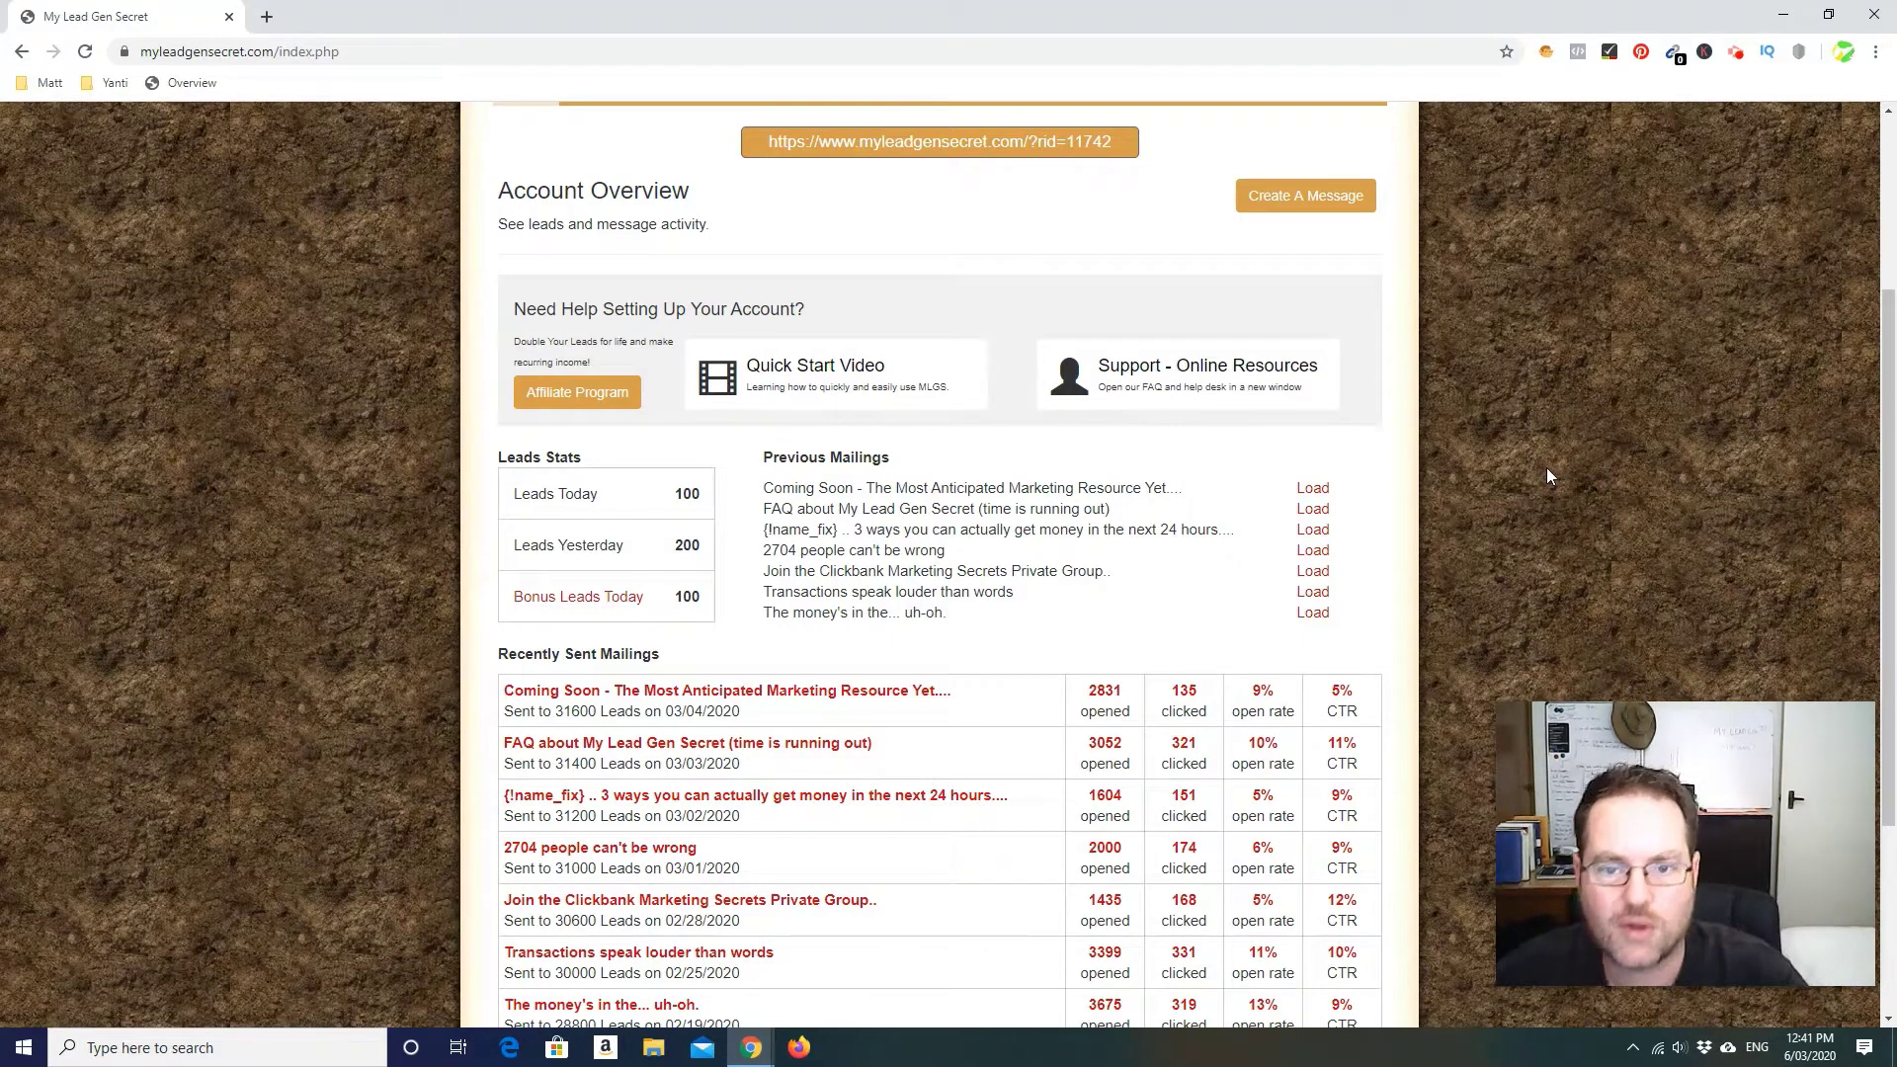
pyautogui.scroll(3, 1574, 462)
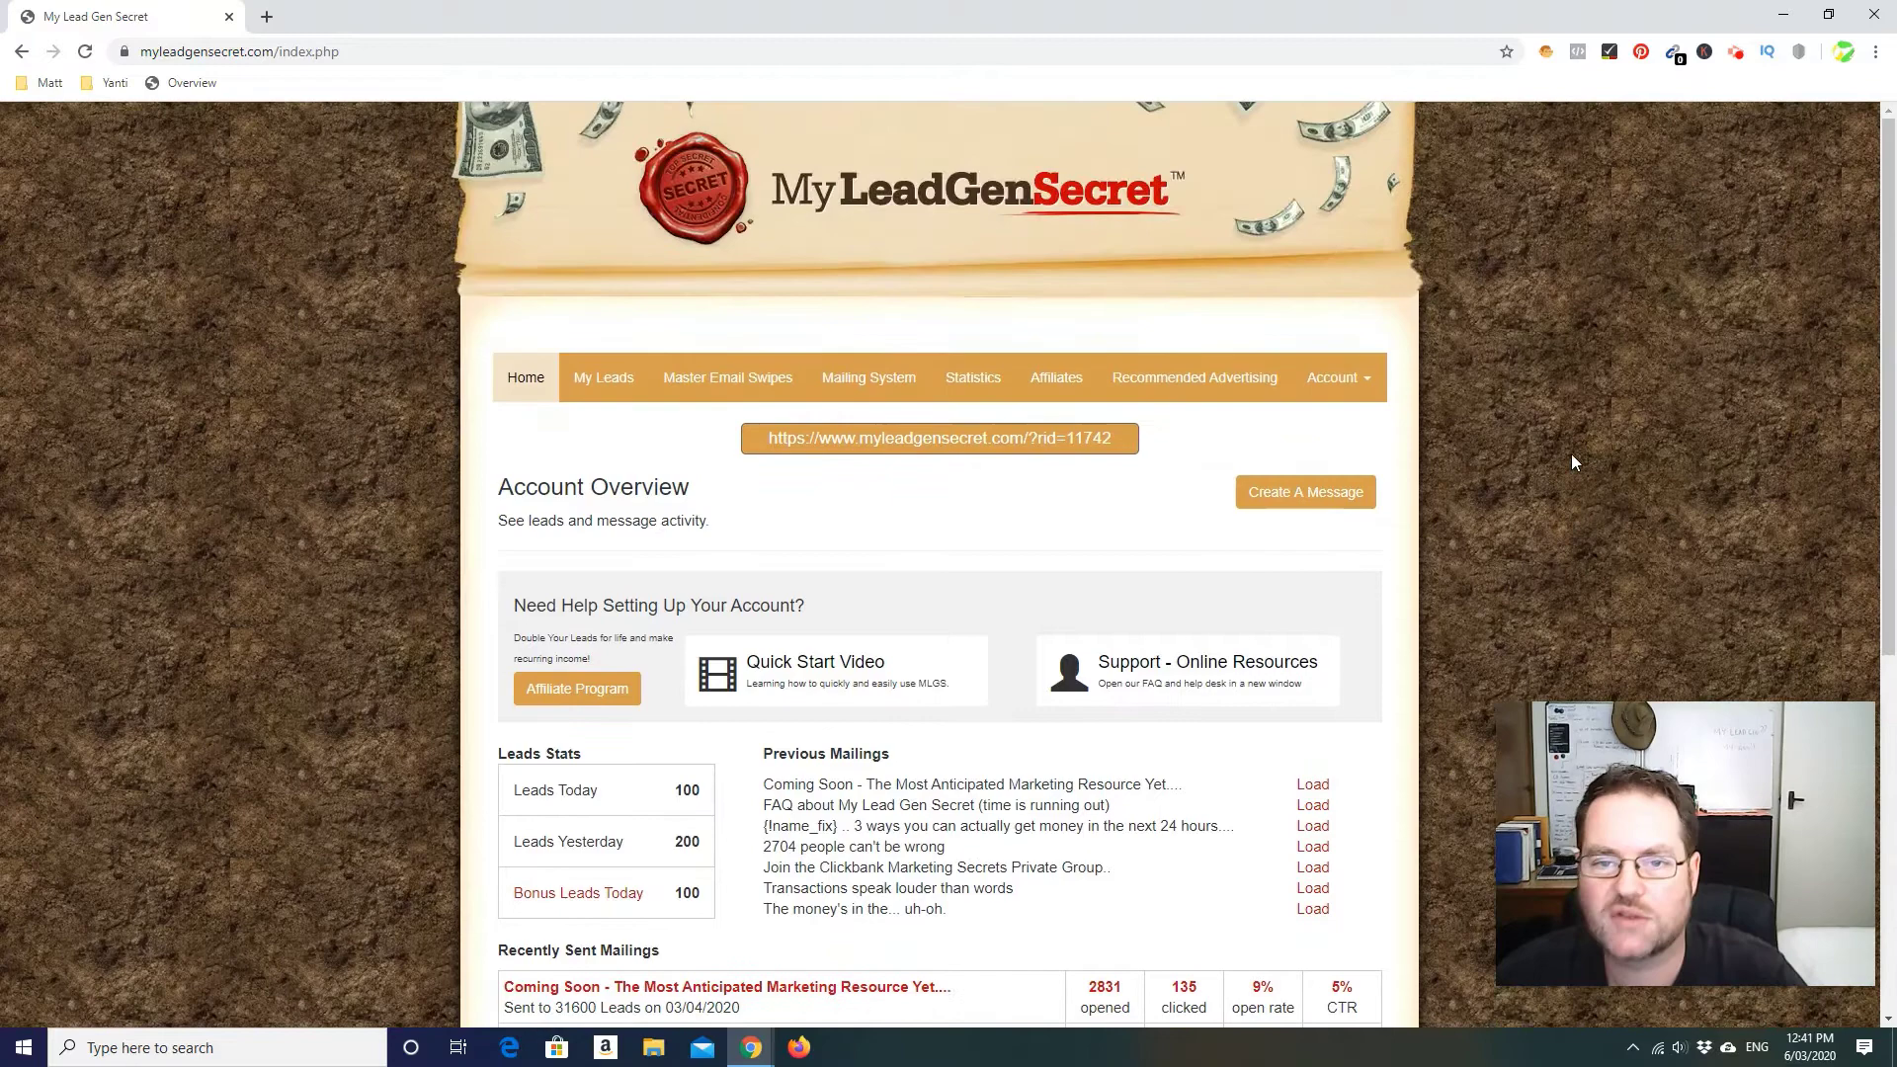
pyautogui.scroll(-2, 1578, 471)
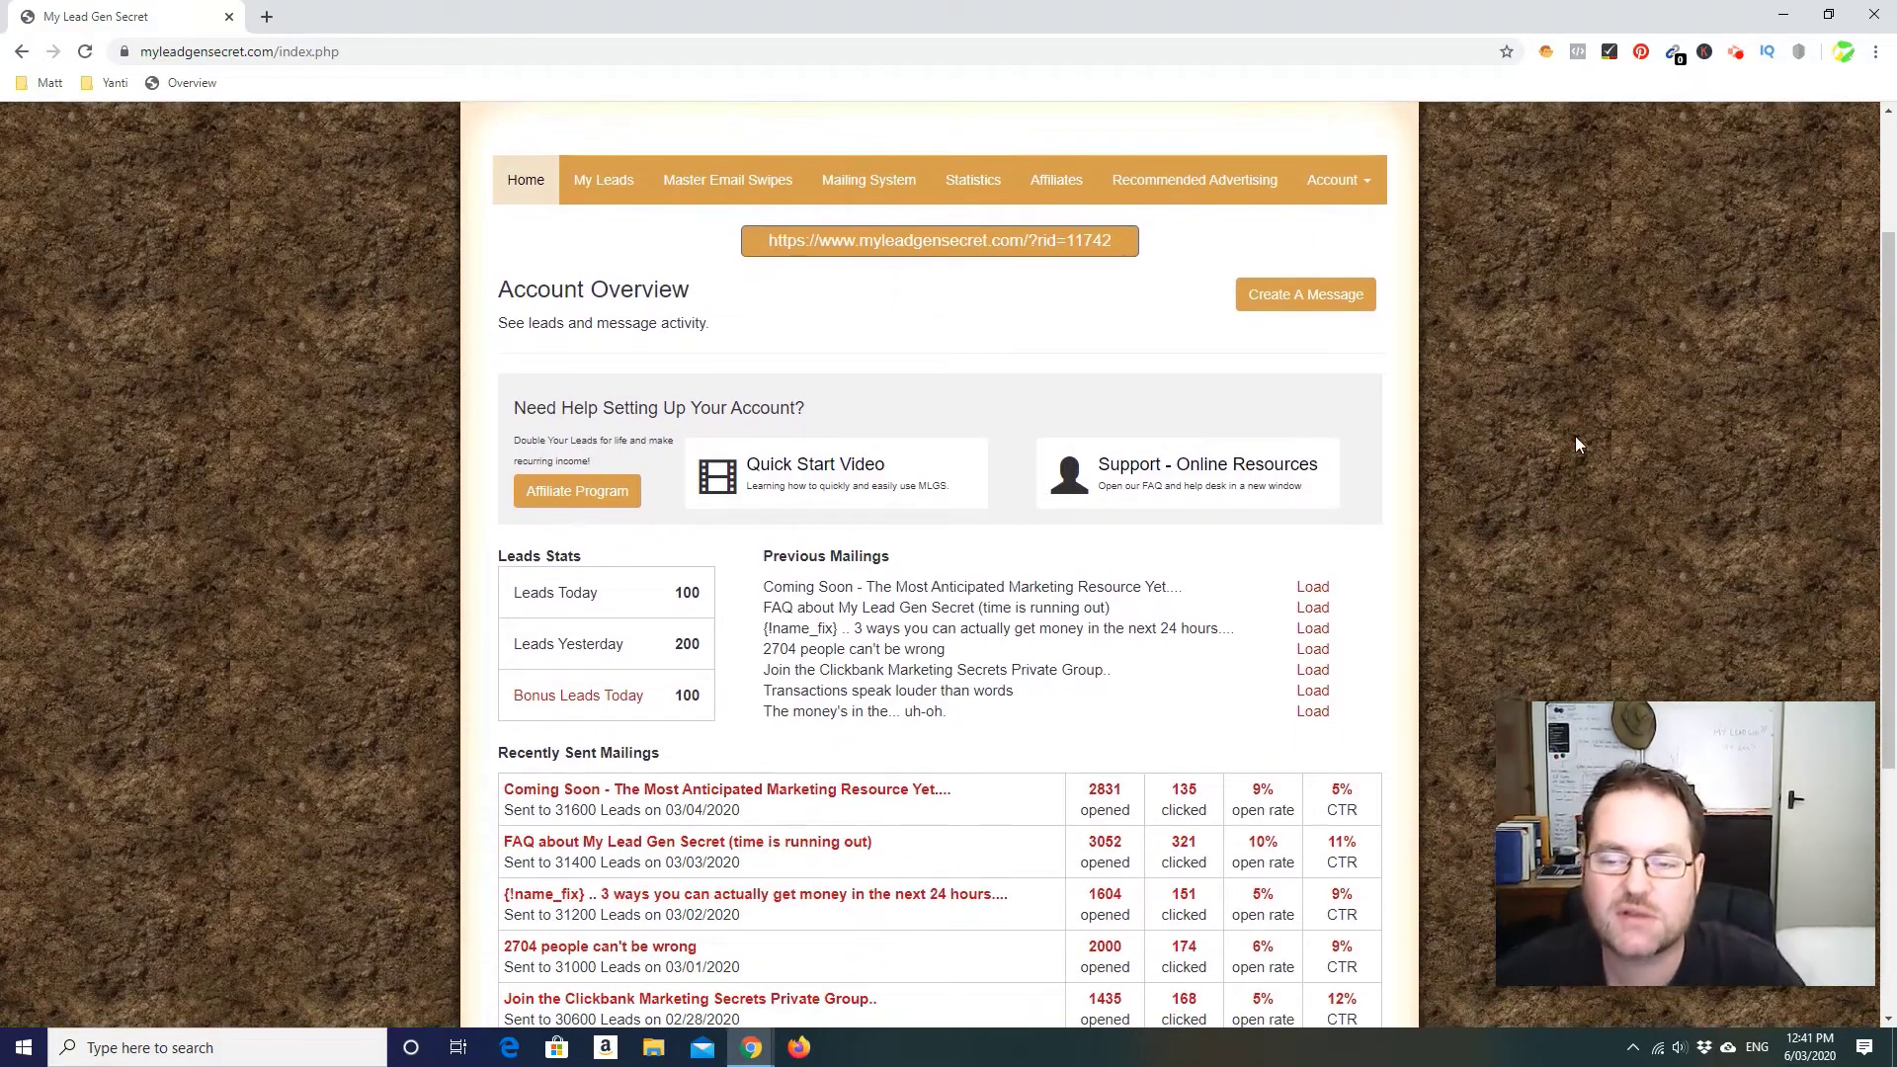
pyautogui.scroll(-1, 1562, 421)
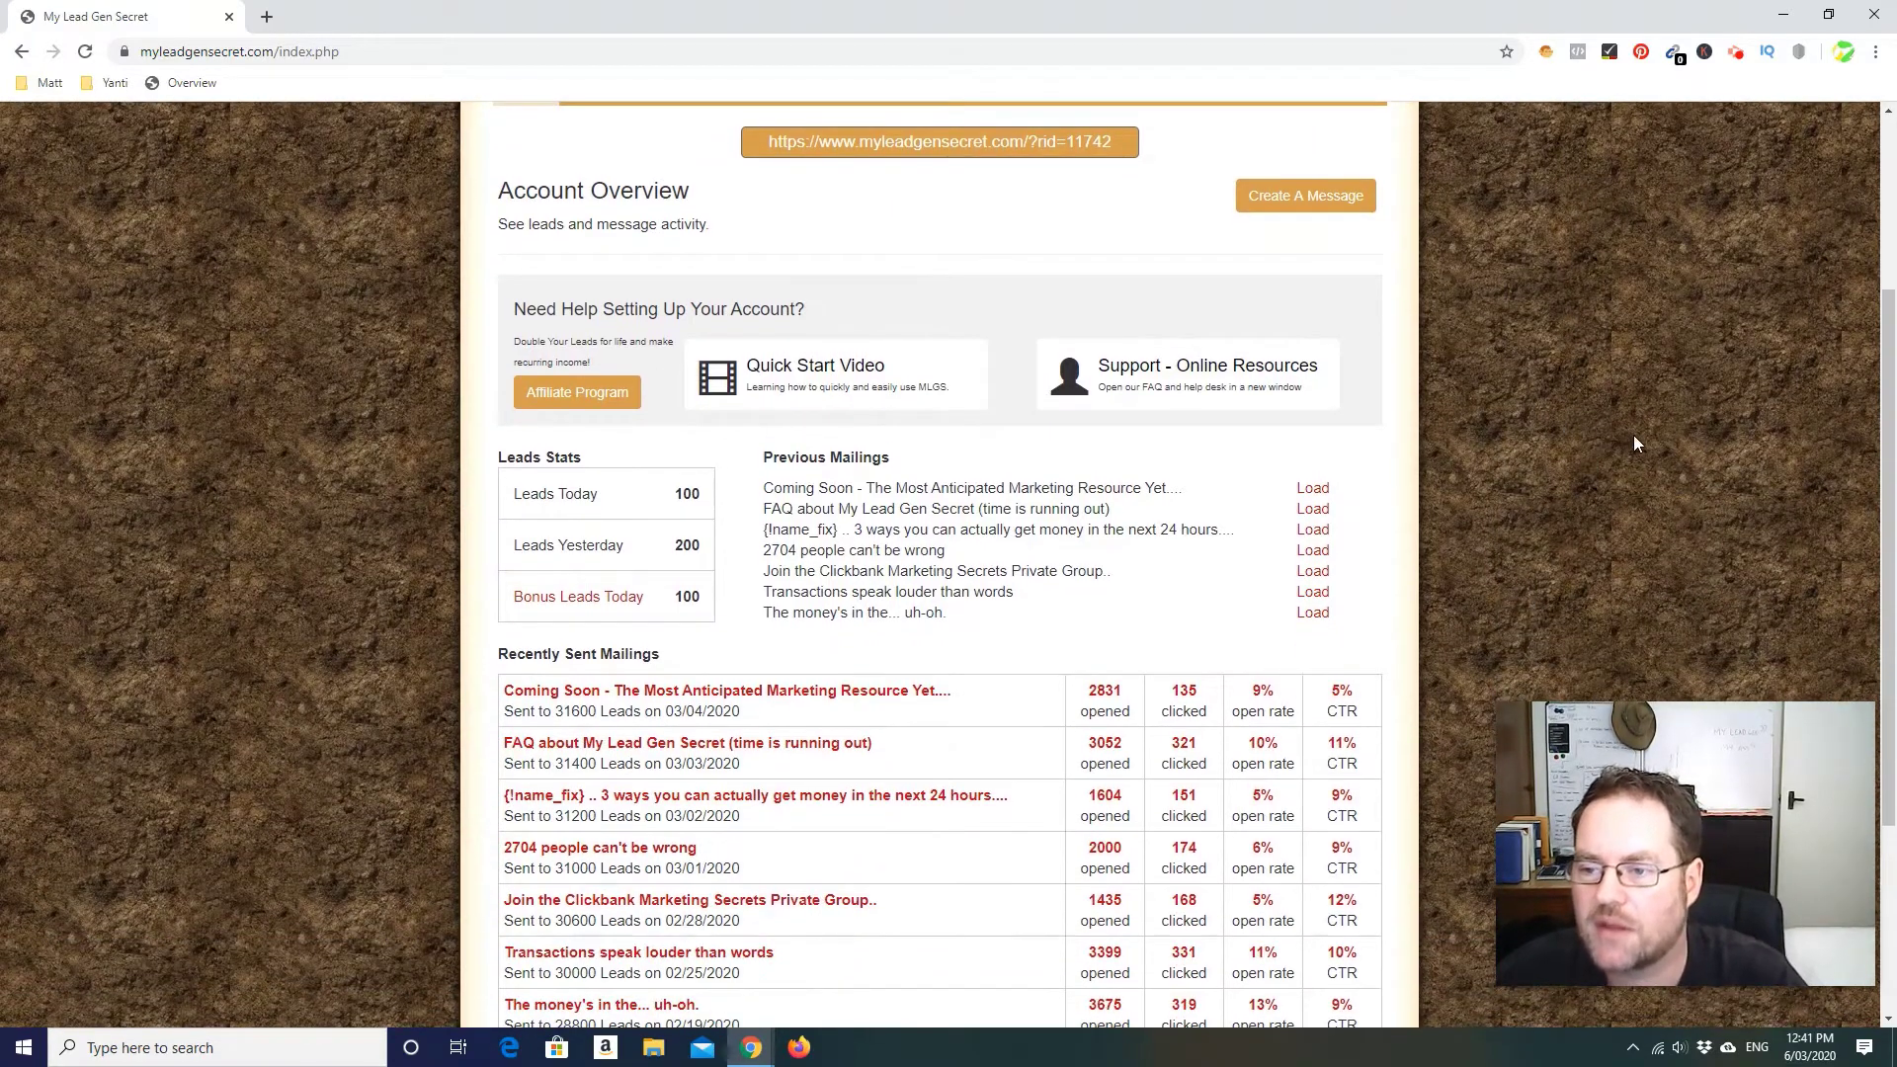
pyautogui.scroll(1, 1633, 443)
pyautogui.scroll(-1, 1662, 496)
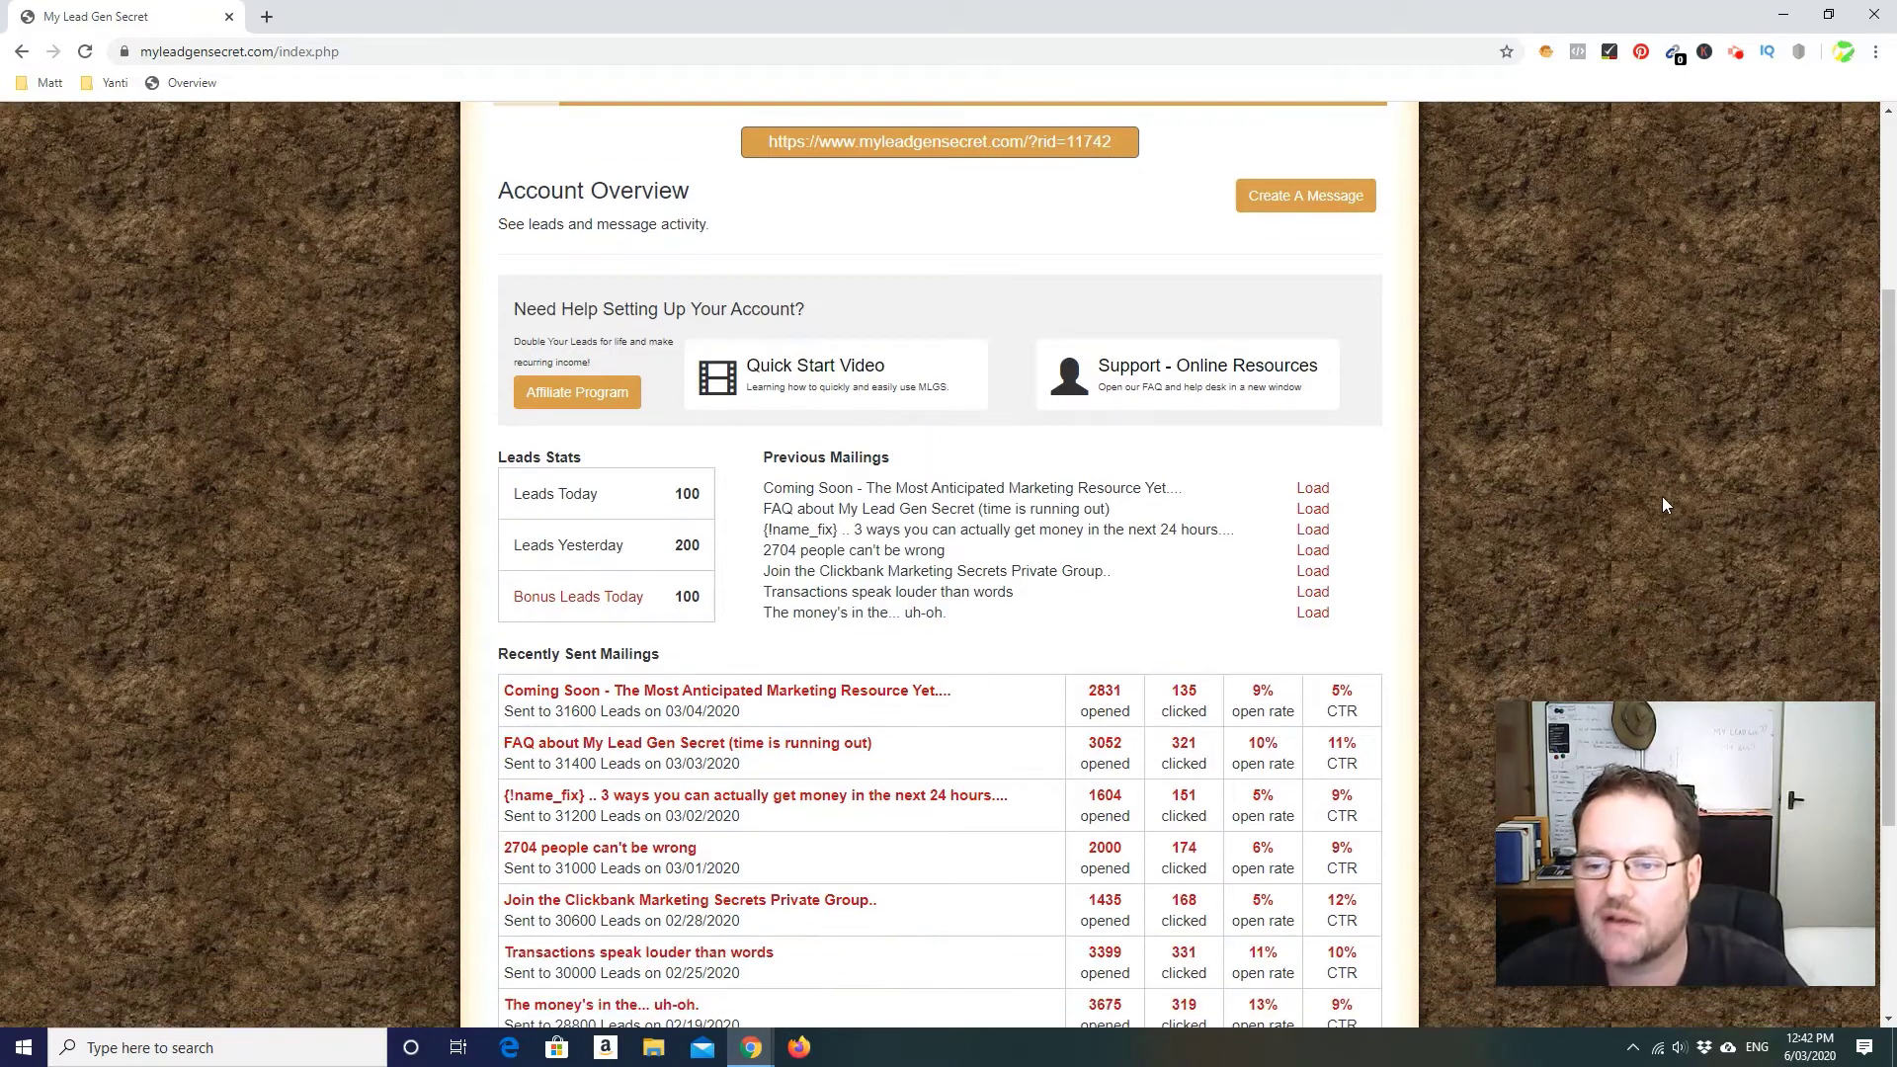
pyautogui.scroll(-2, 1640, 508)
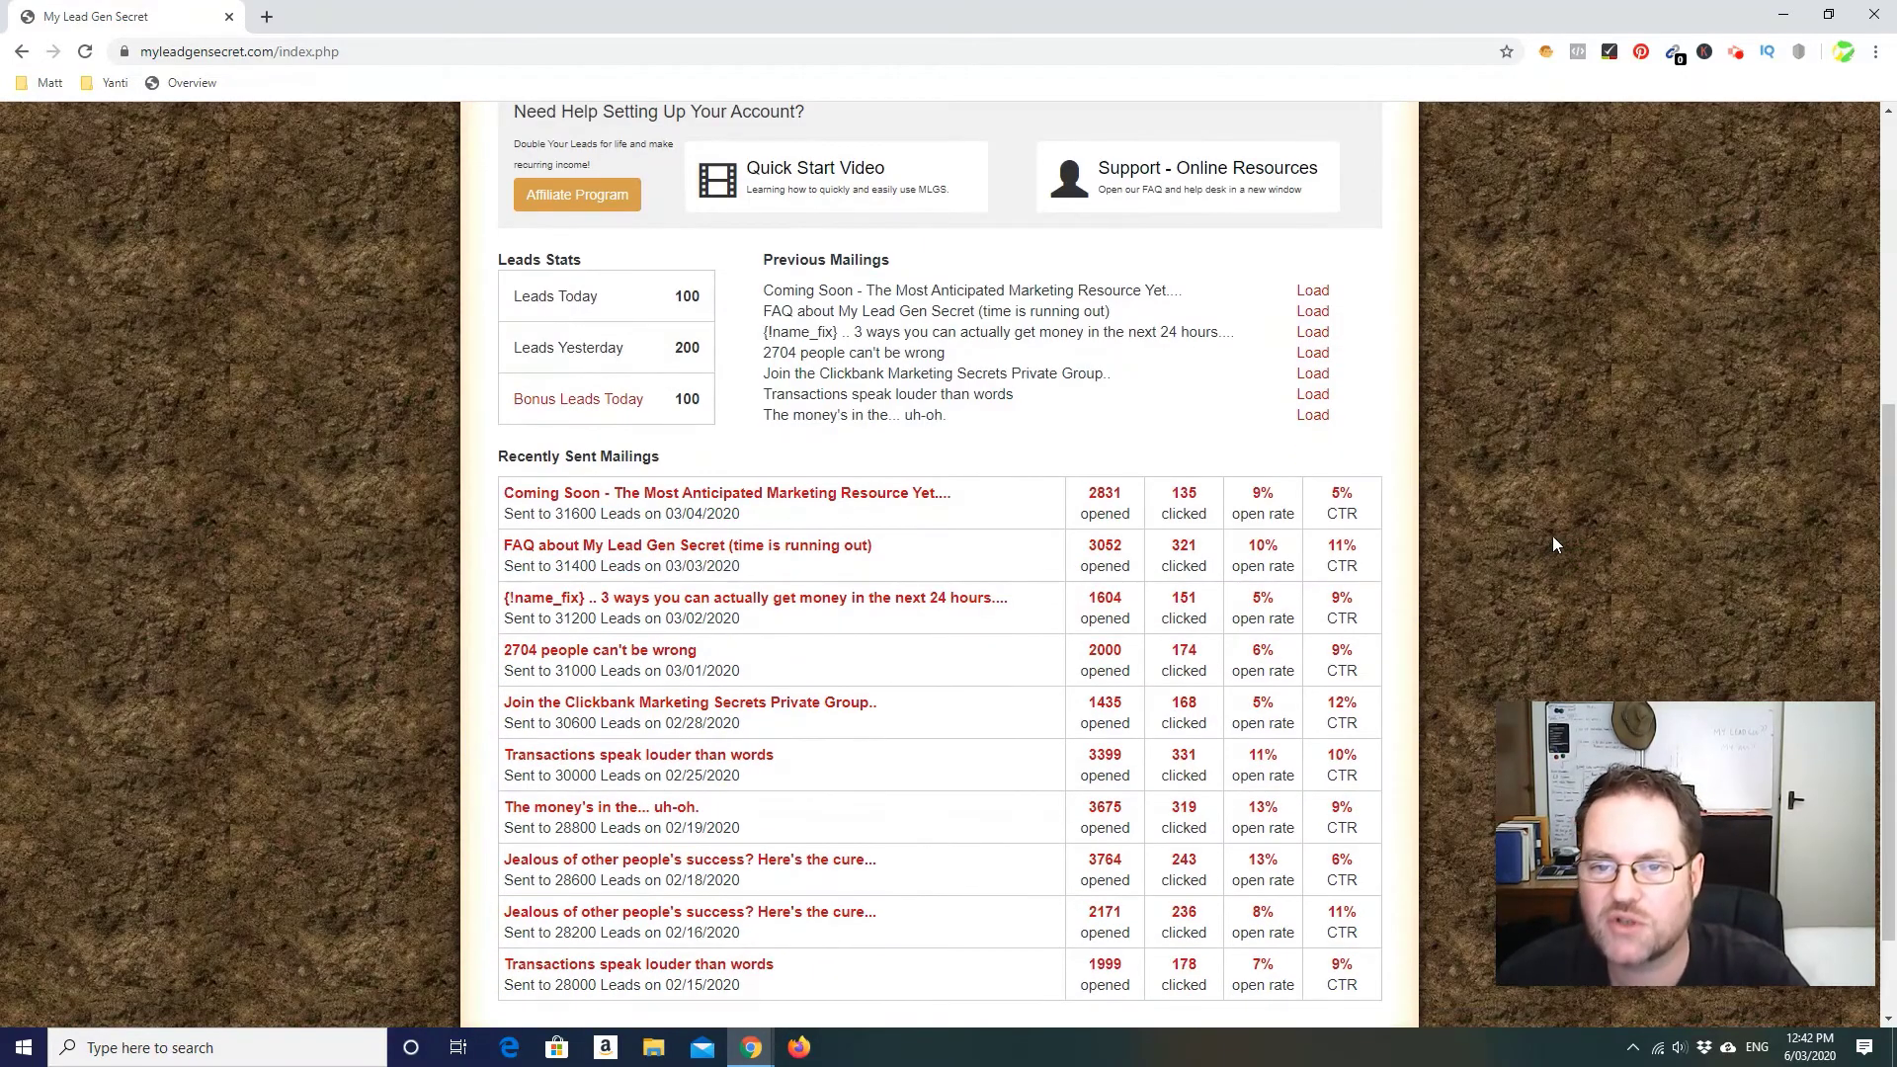
pyautogui.scroll(2, 1550, 502)
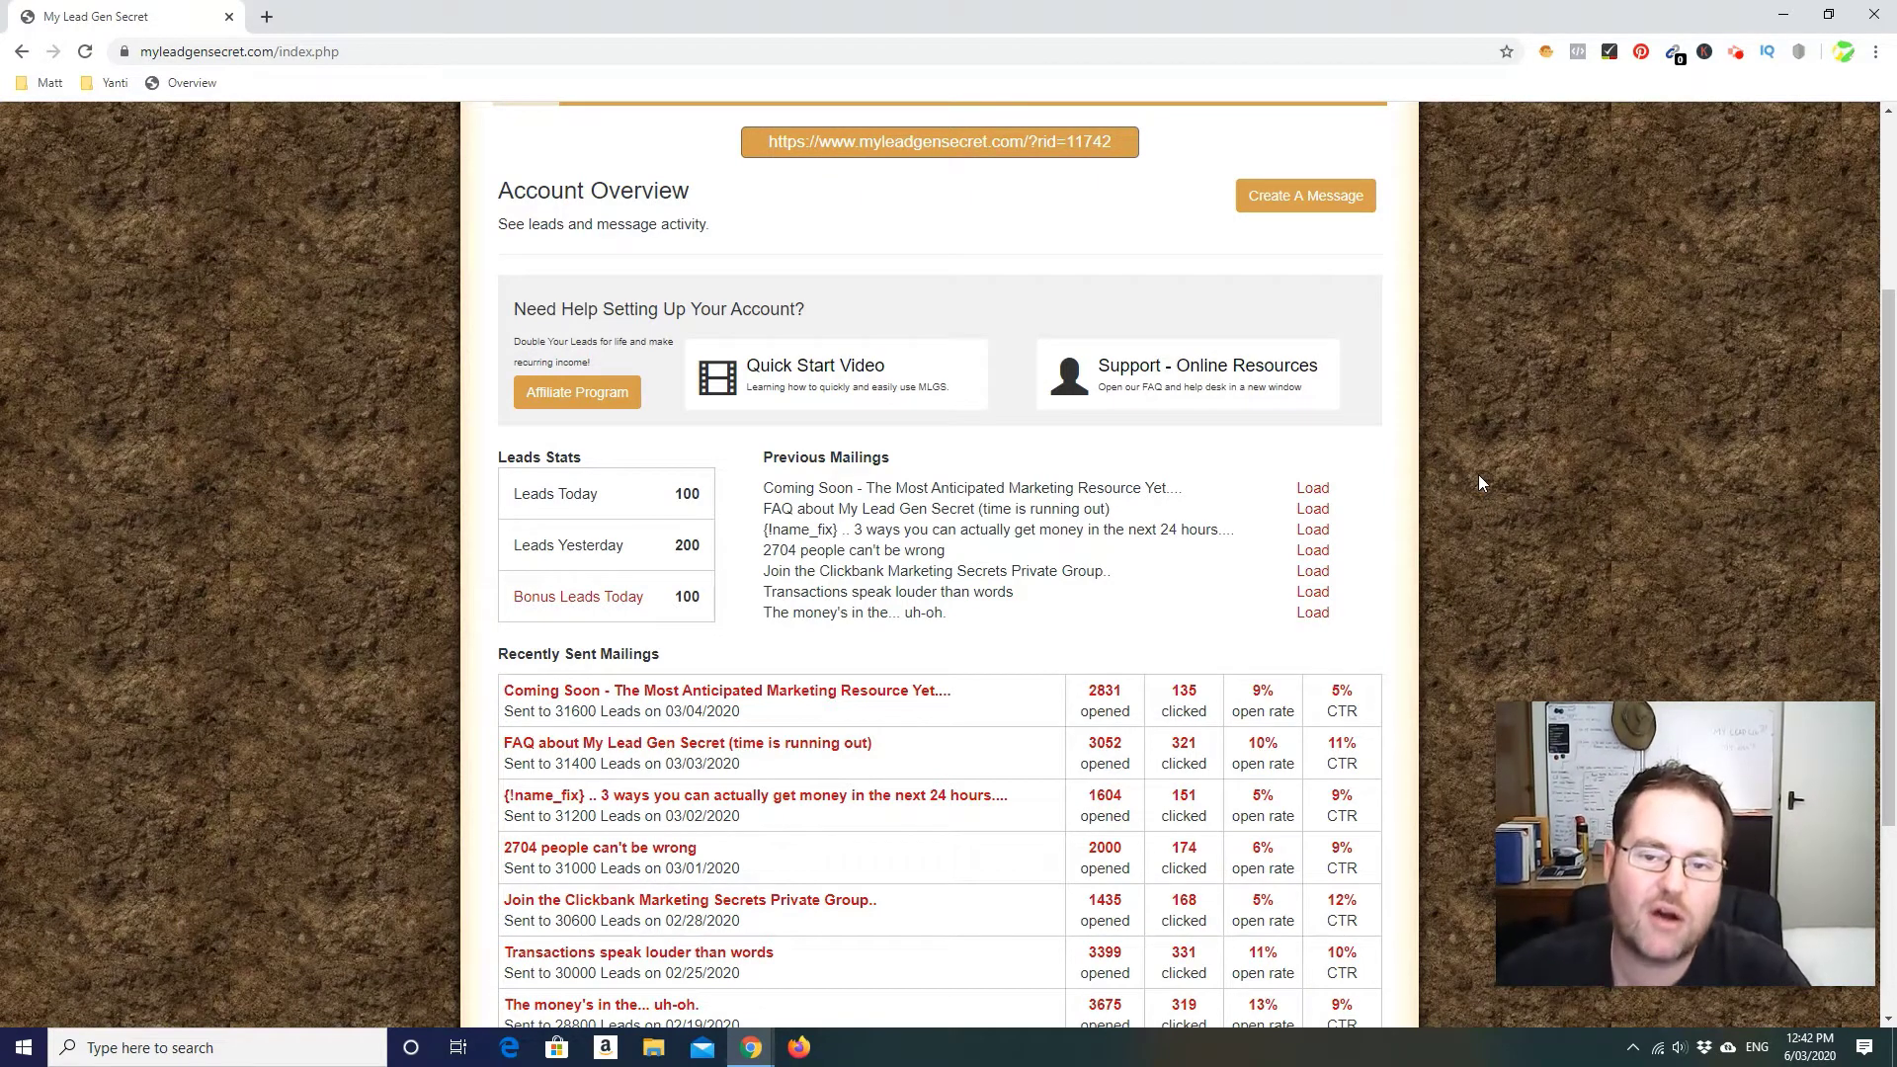
pyautogui.scroll(1, 1592, 431)
pyautogui.scroll(-2, 1593, 430)
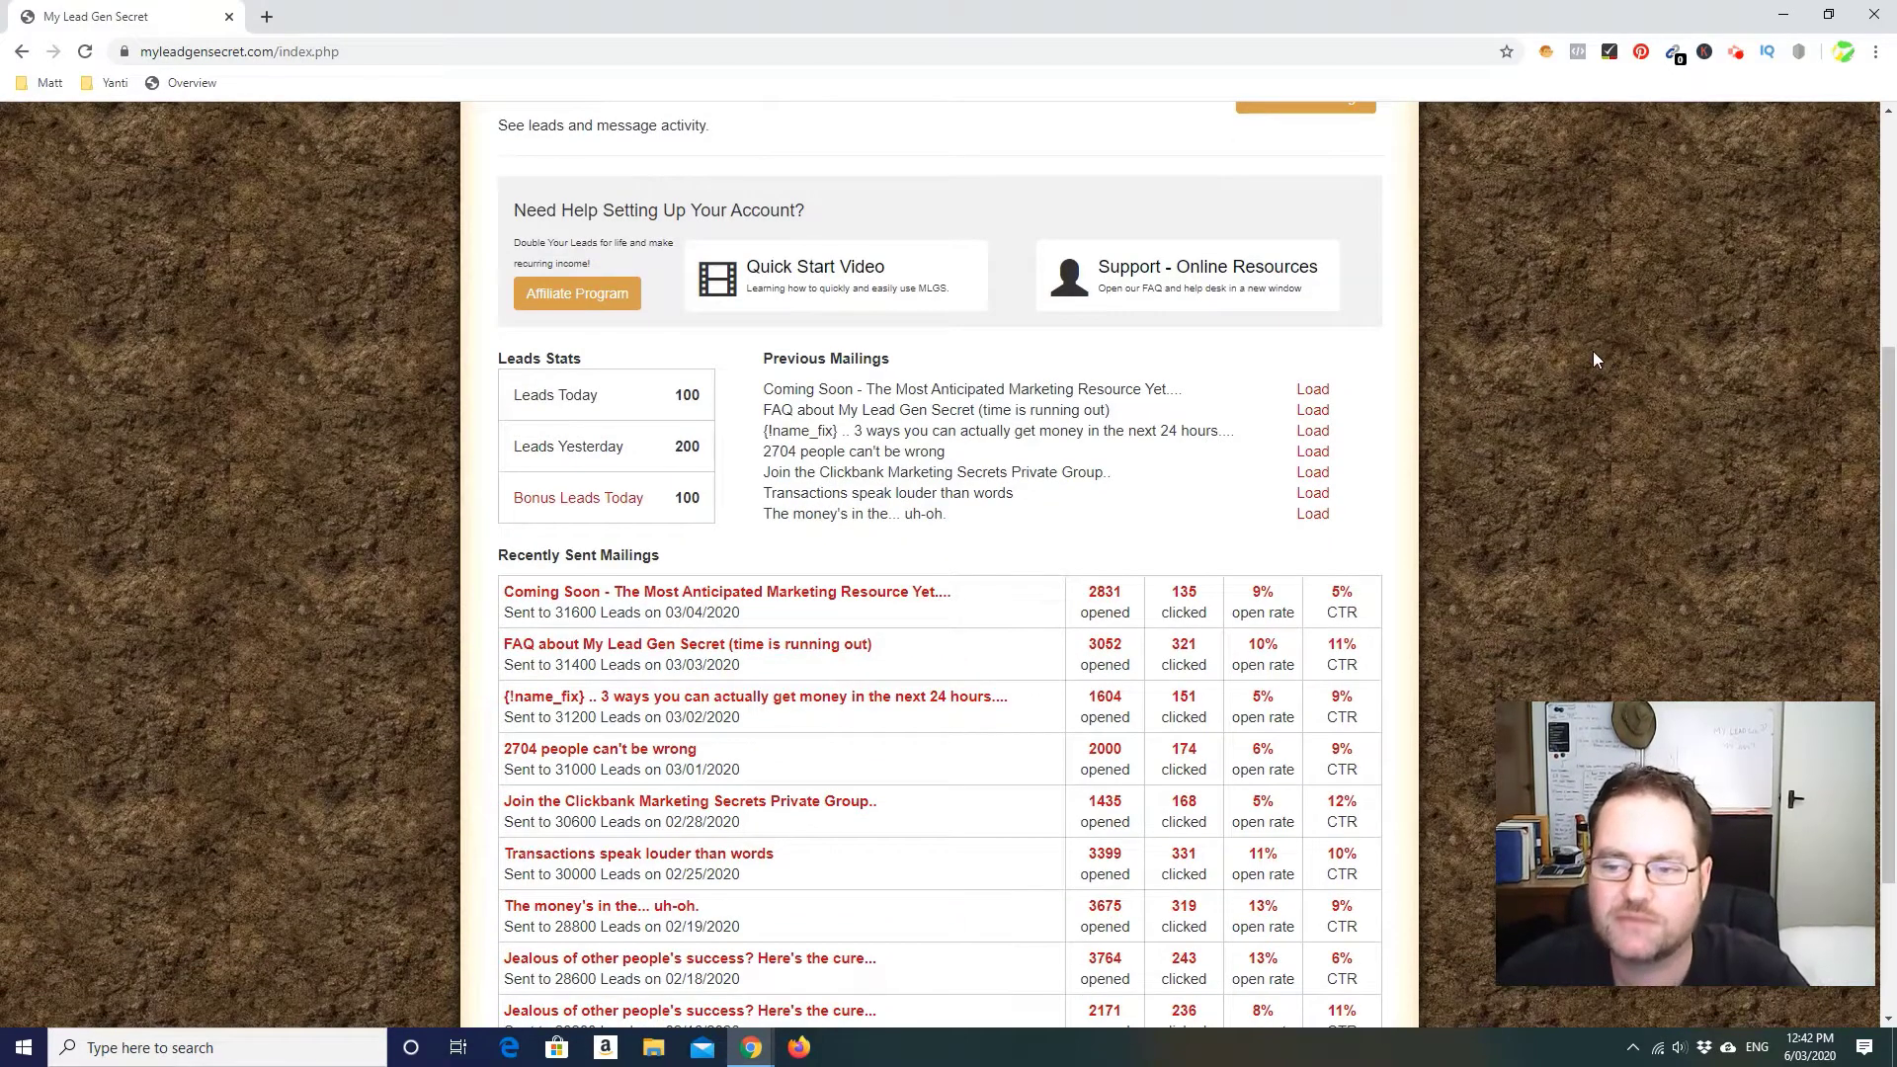
pyautogui.scroll(1, 1594, 352)
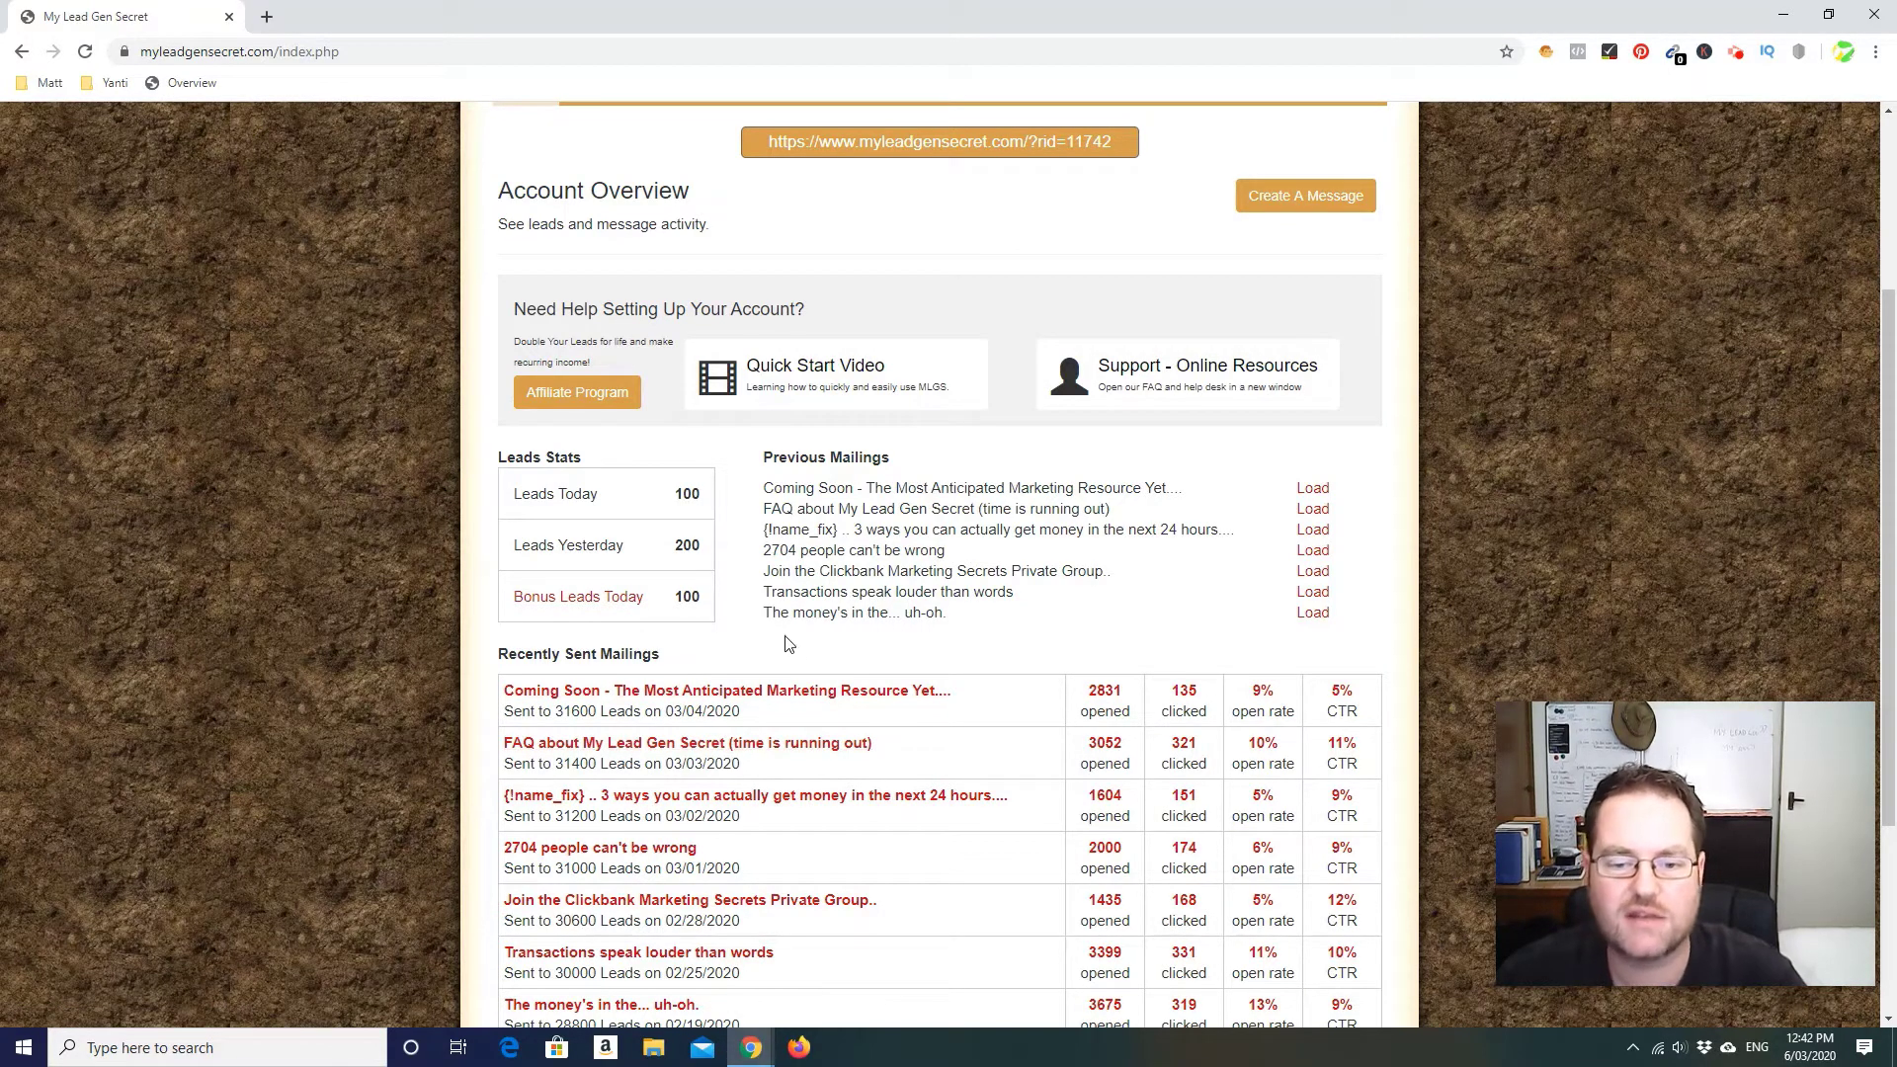
pyautogui.scroll(1, 1544, 531)
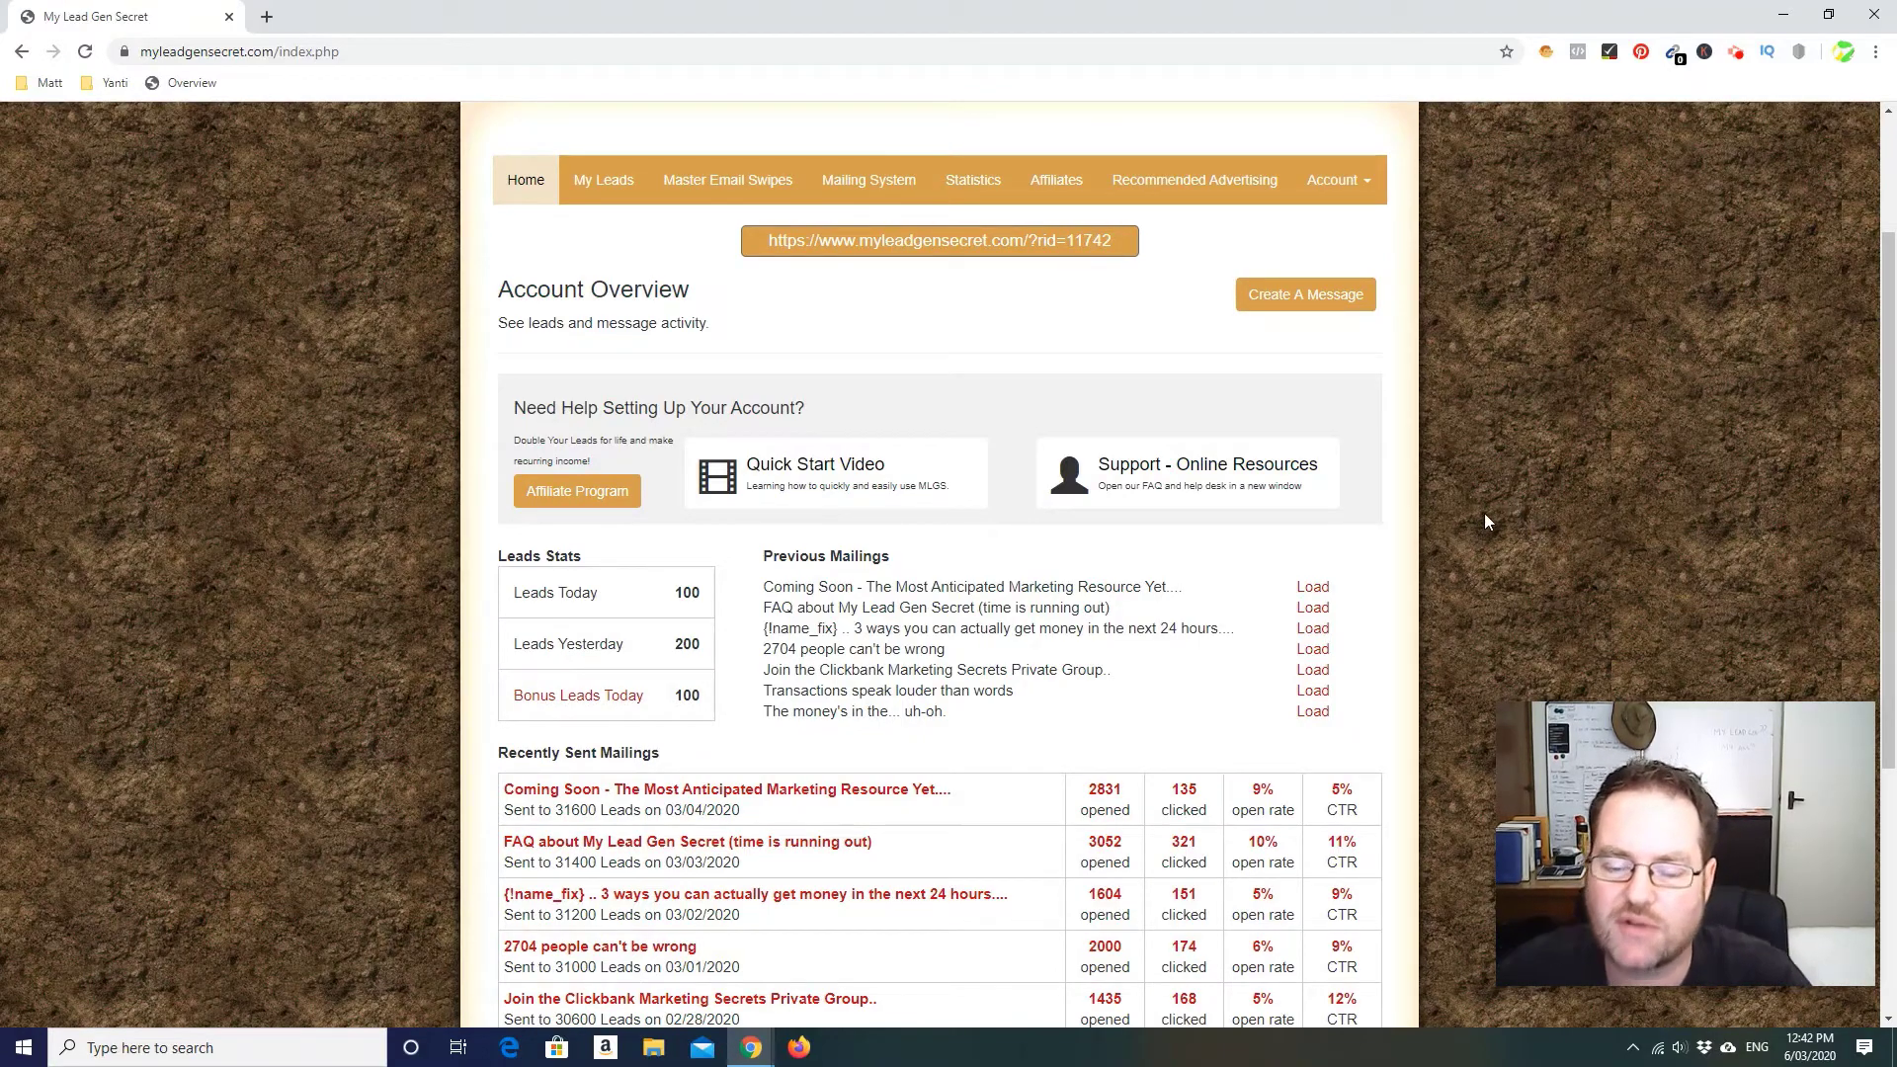
pyautogui.scroll(-3, 1519, 544)
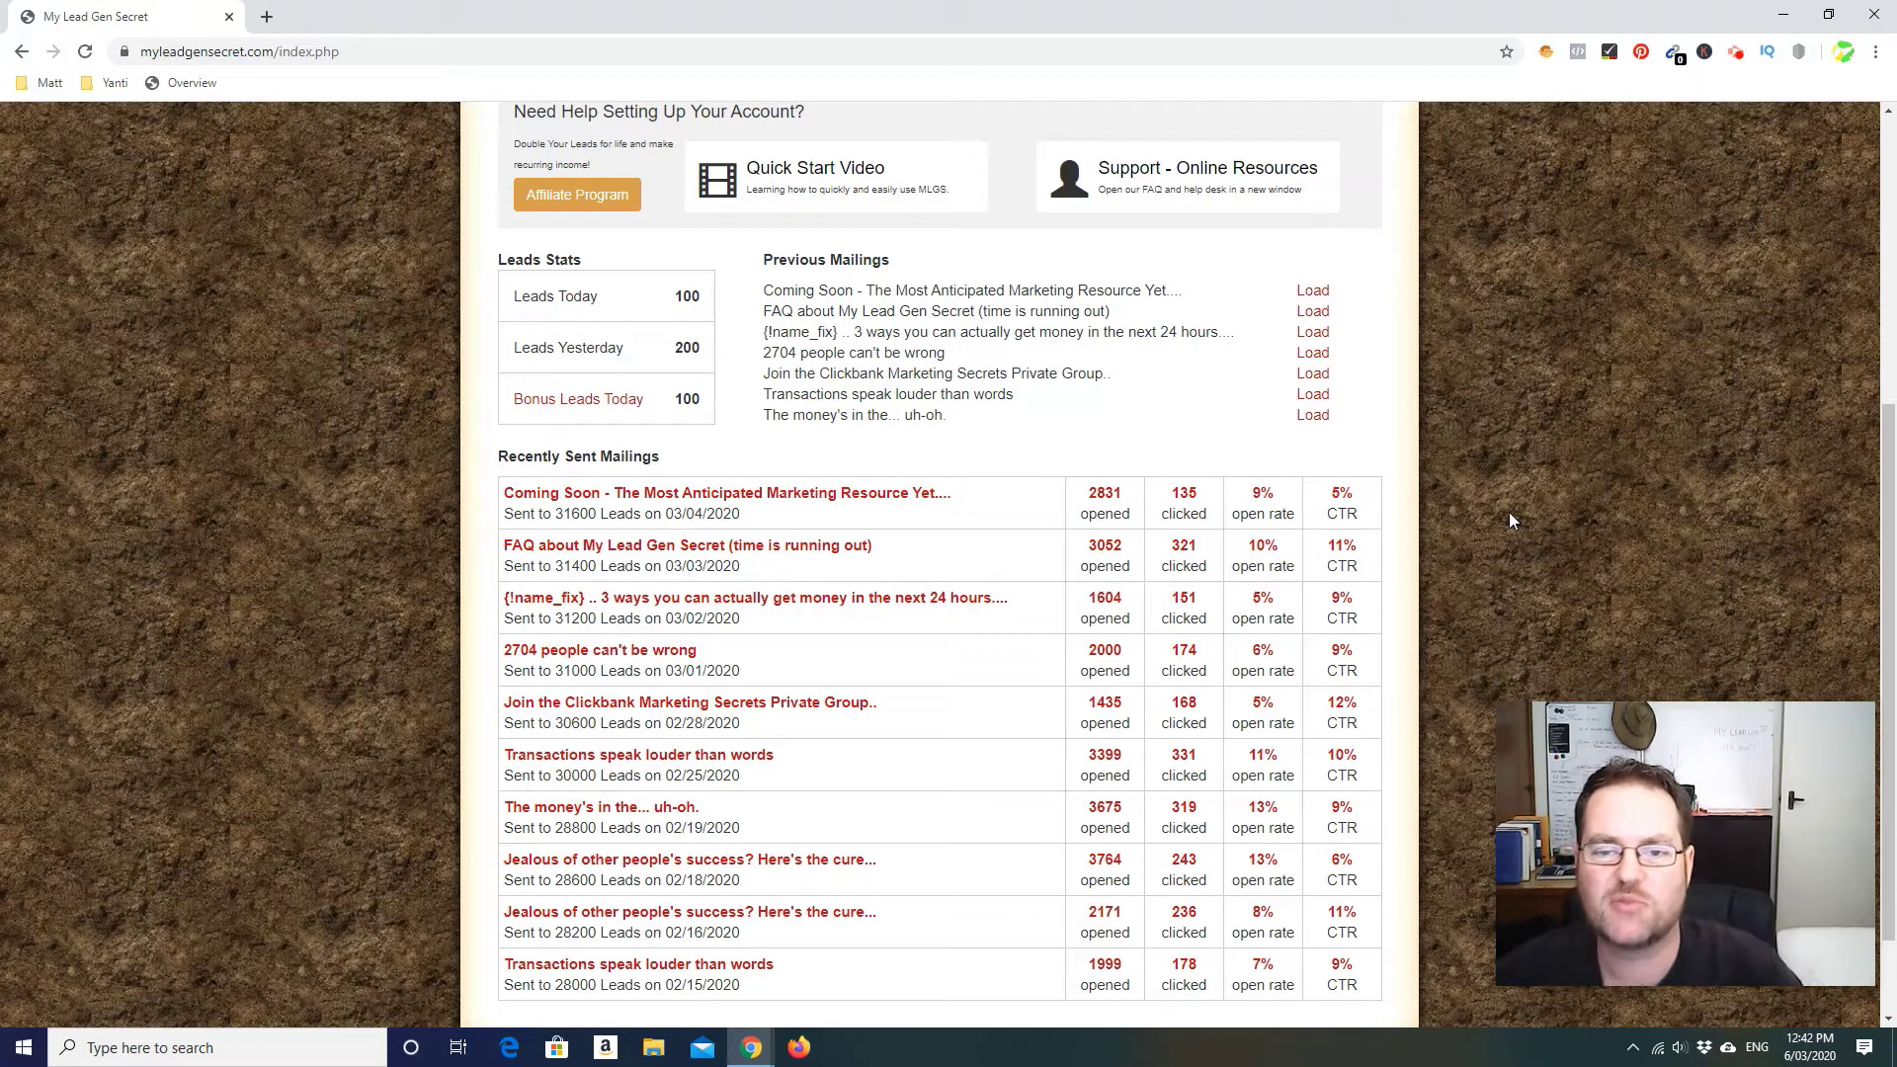
pyautogui.scroll(2, 1510, 495)
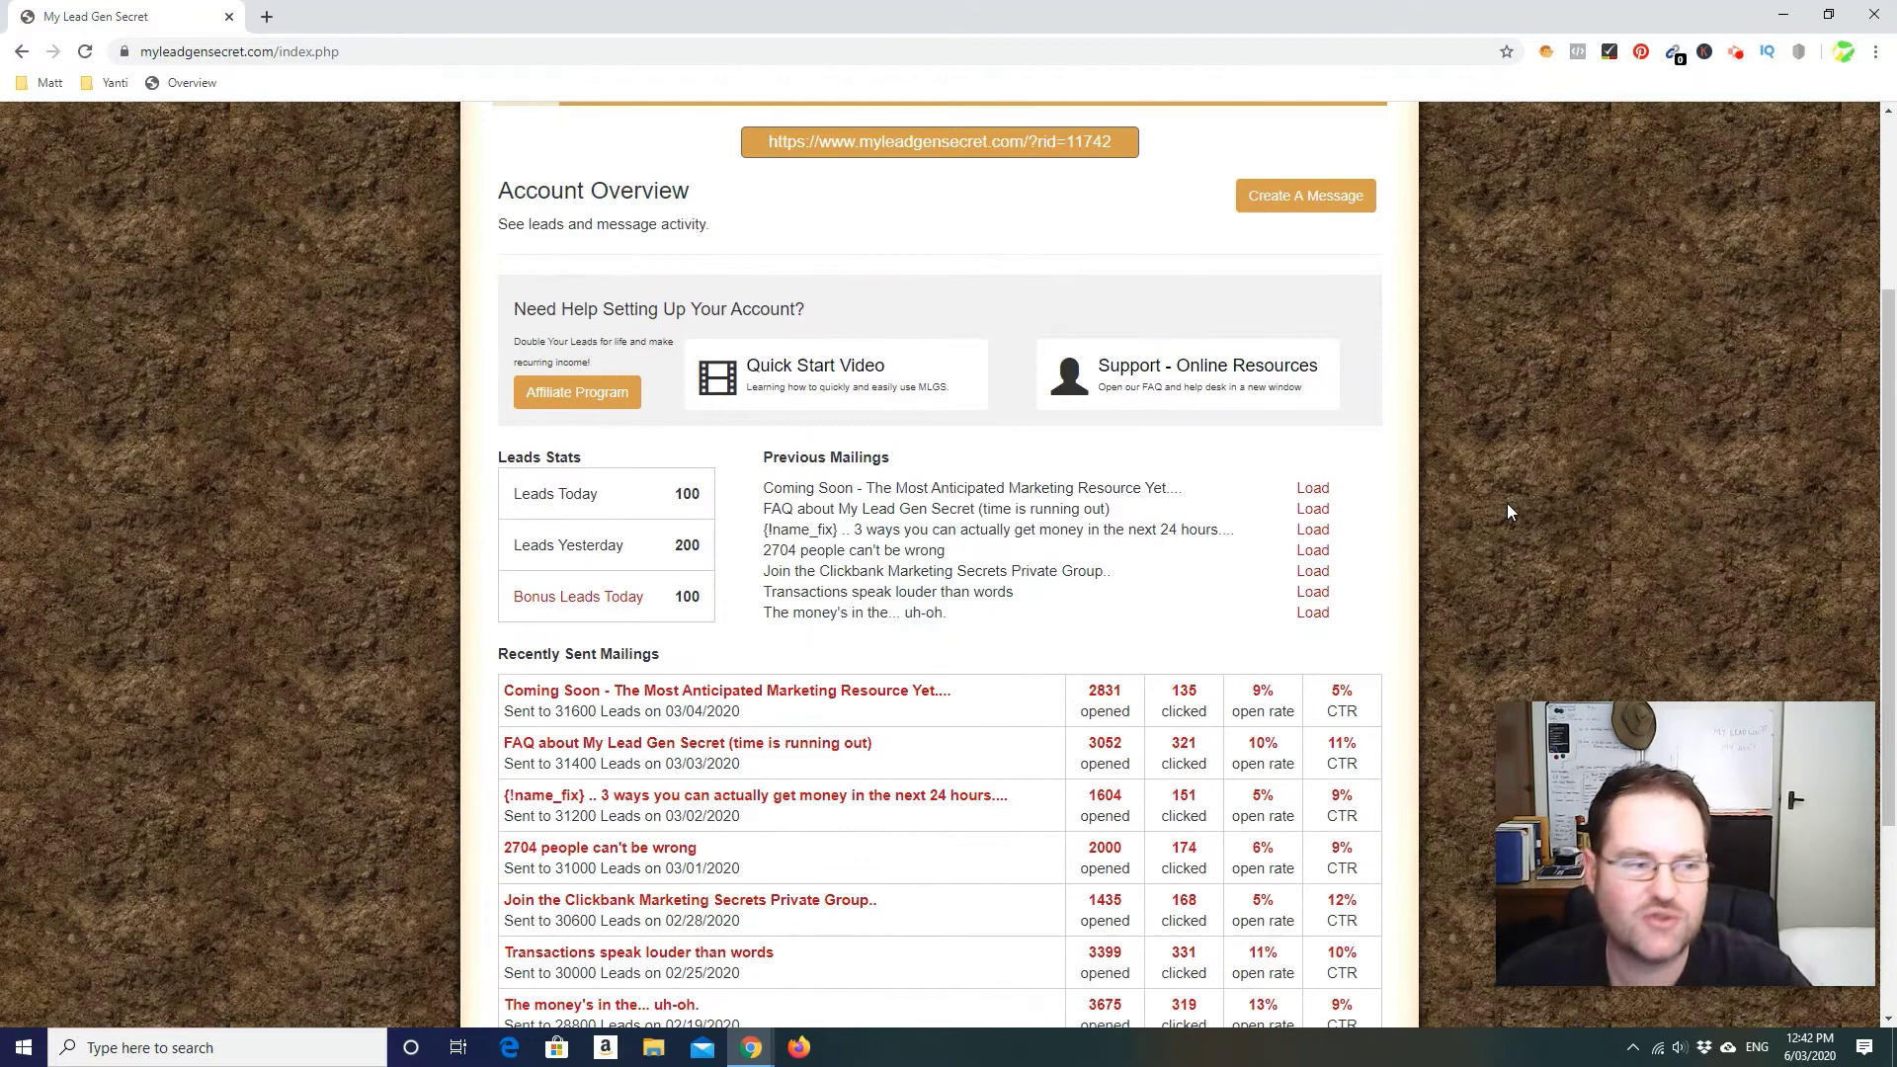
pyautogui.scroll(-2, 1508, 502)
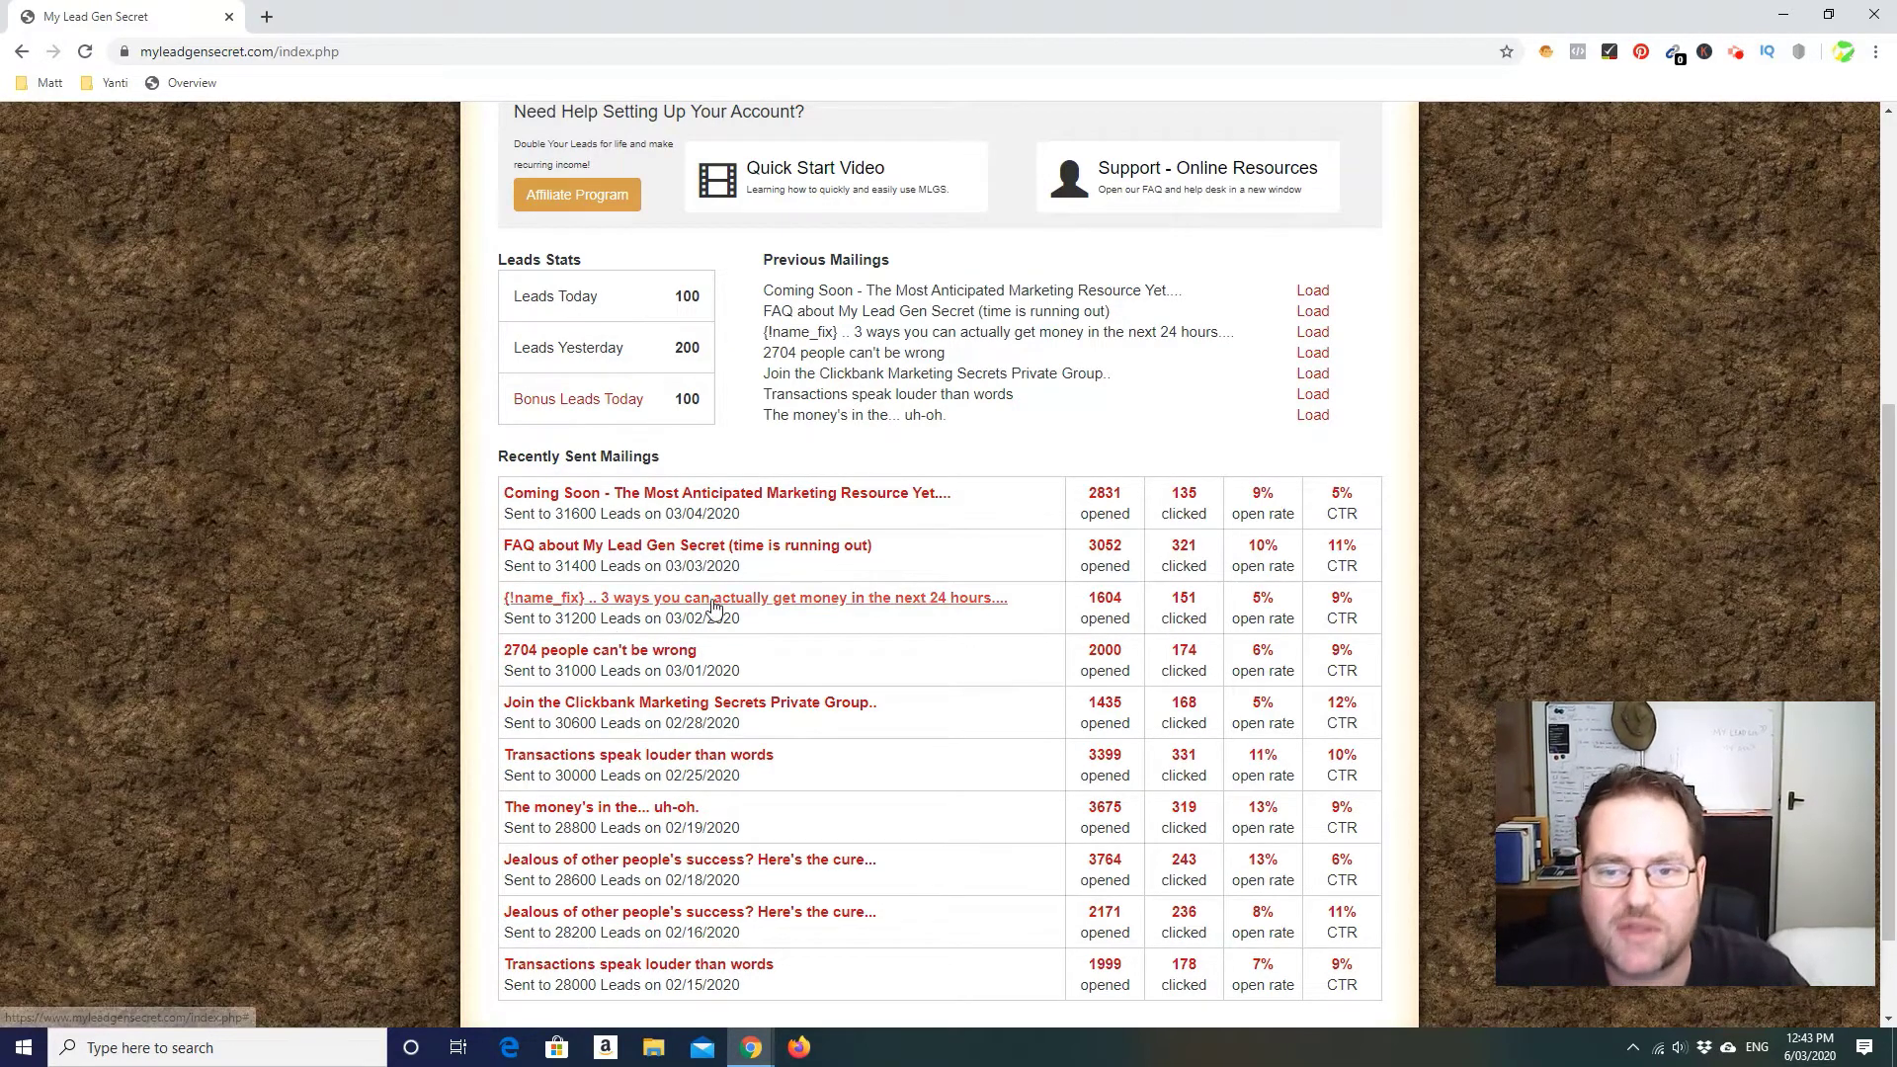
pyautogui.scroll(2, 1030, 767)
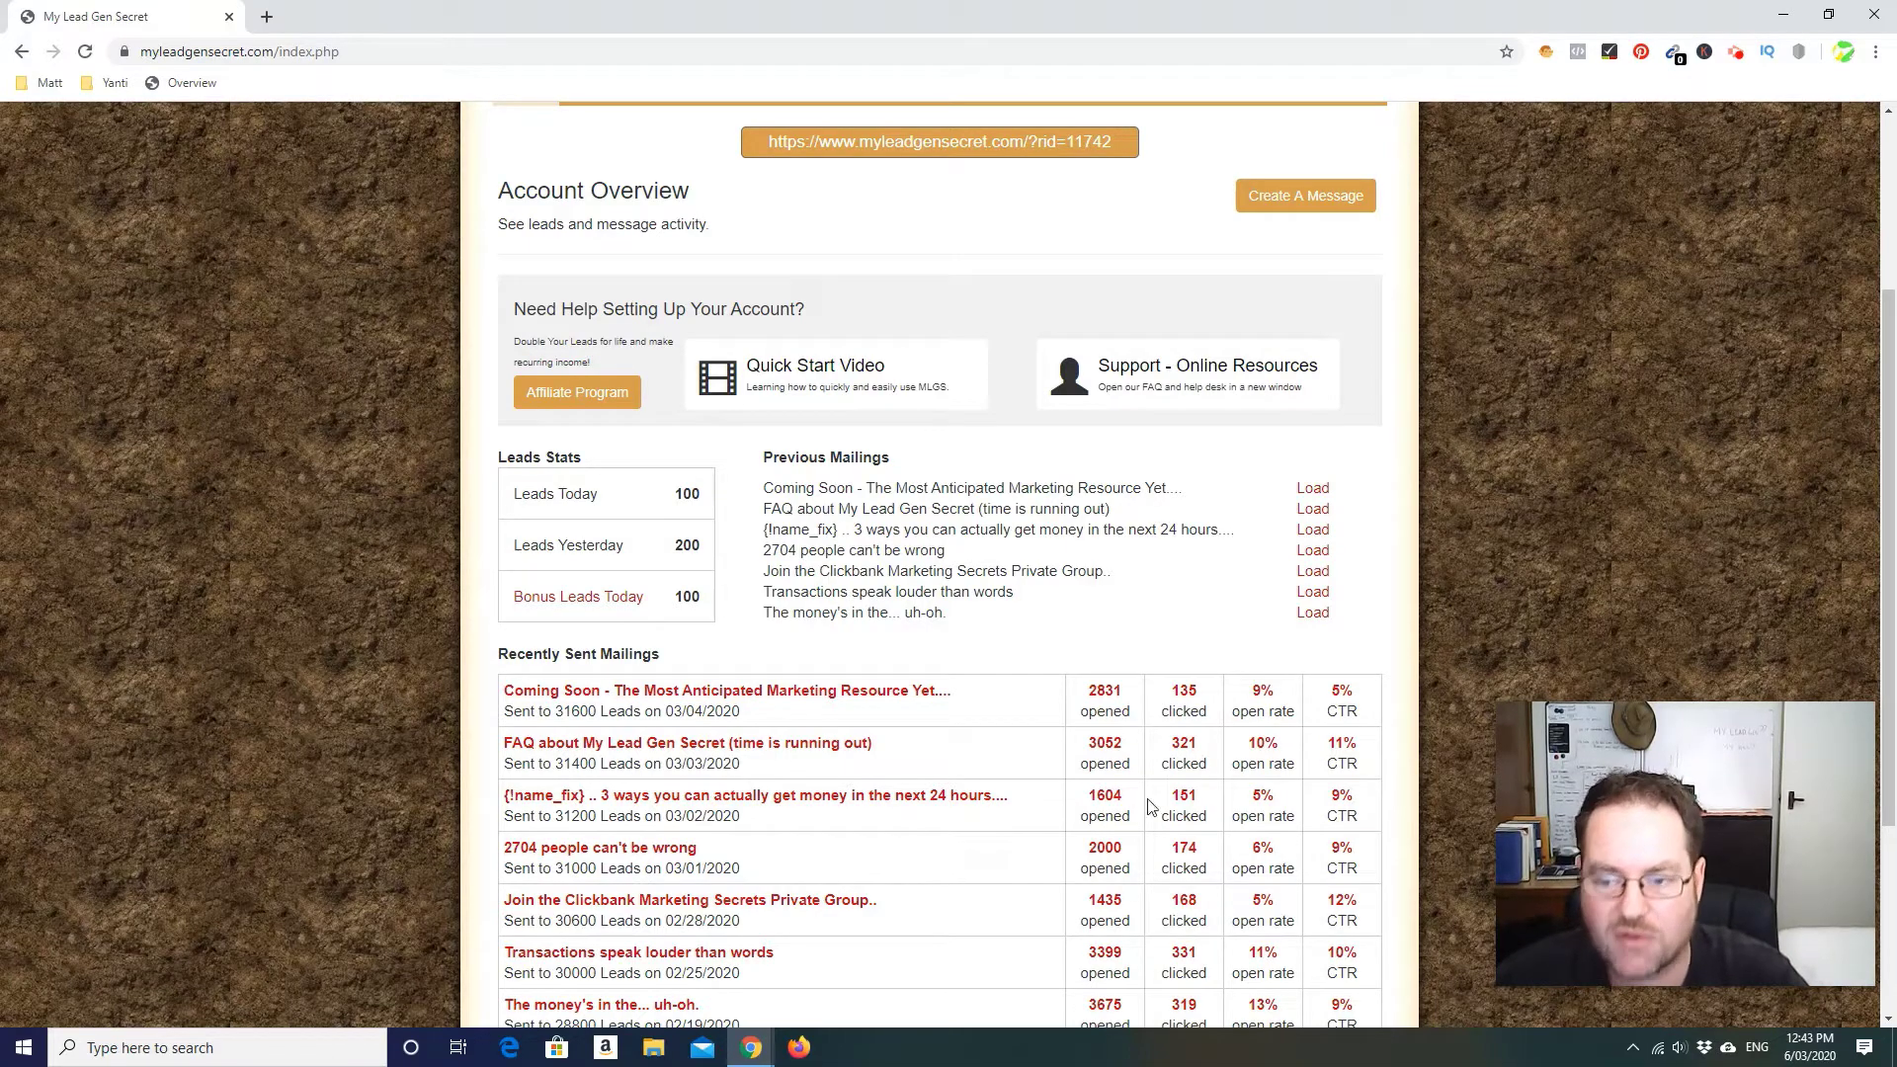
pyautogui.scroll(-1, 1100, 680)
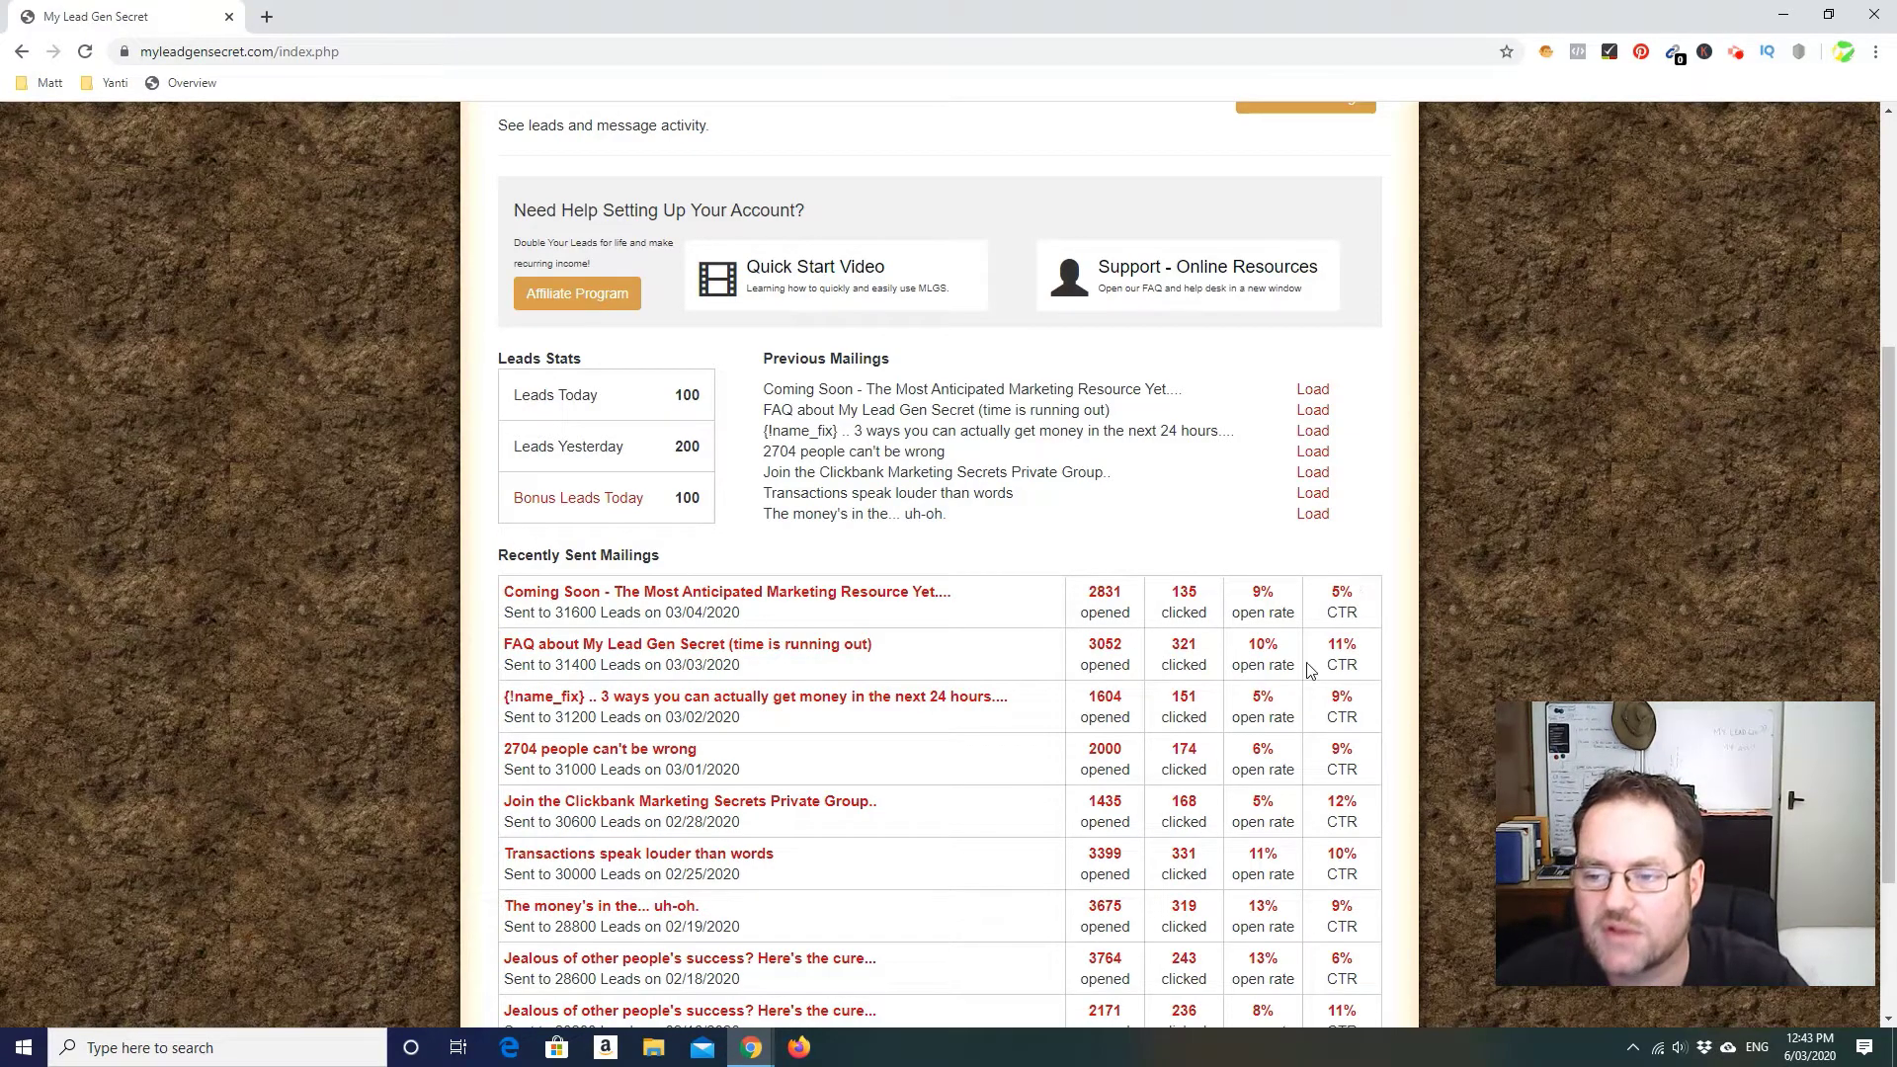
pyautogui.scroll(4, 1021, 661)
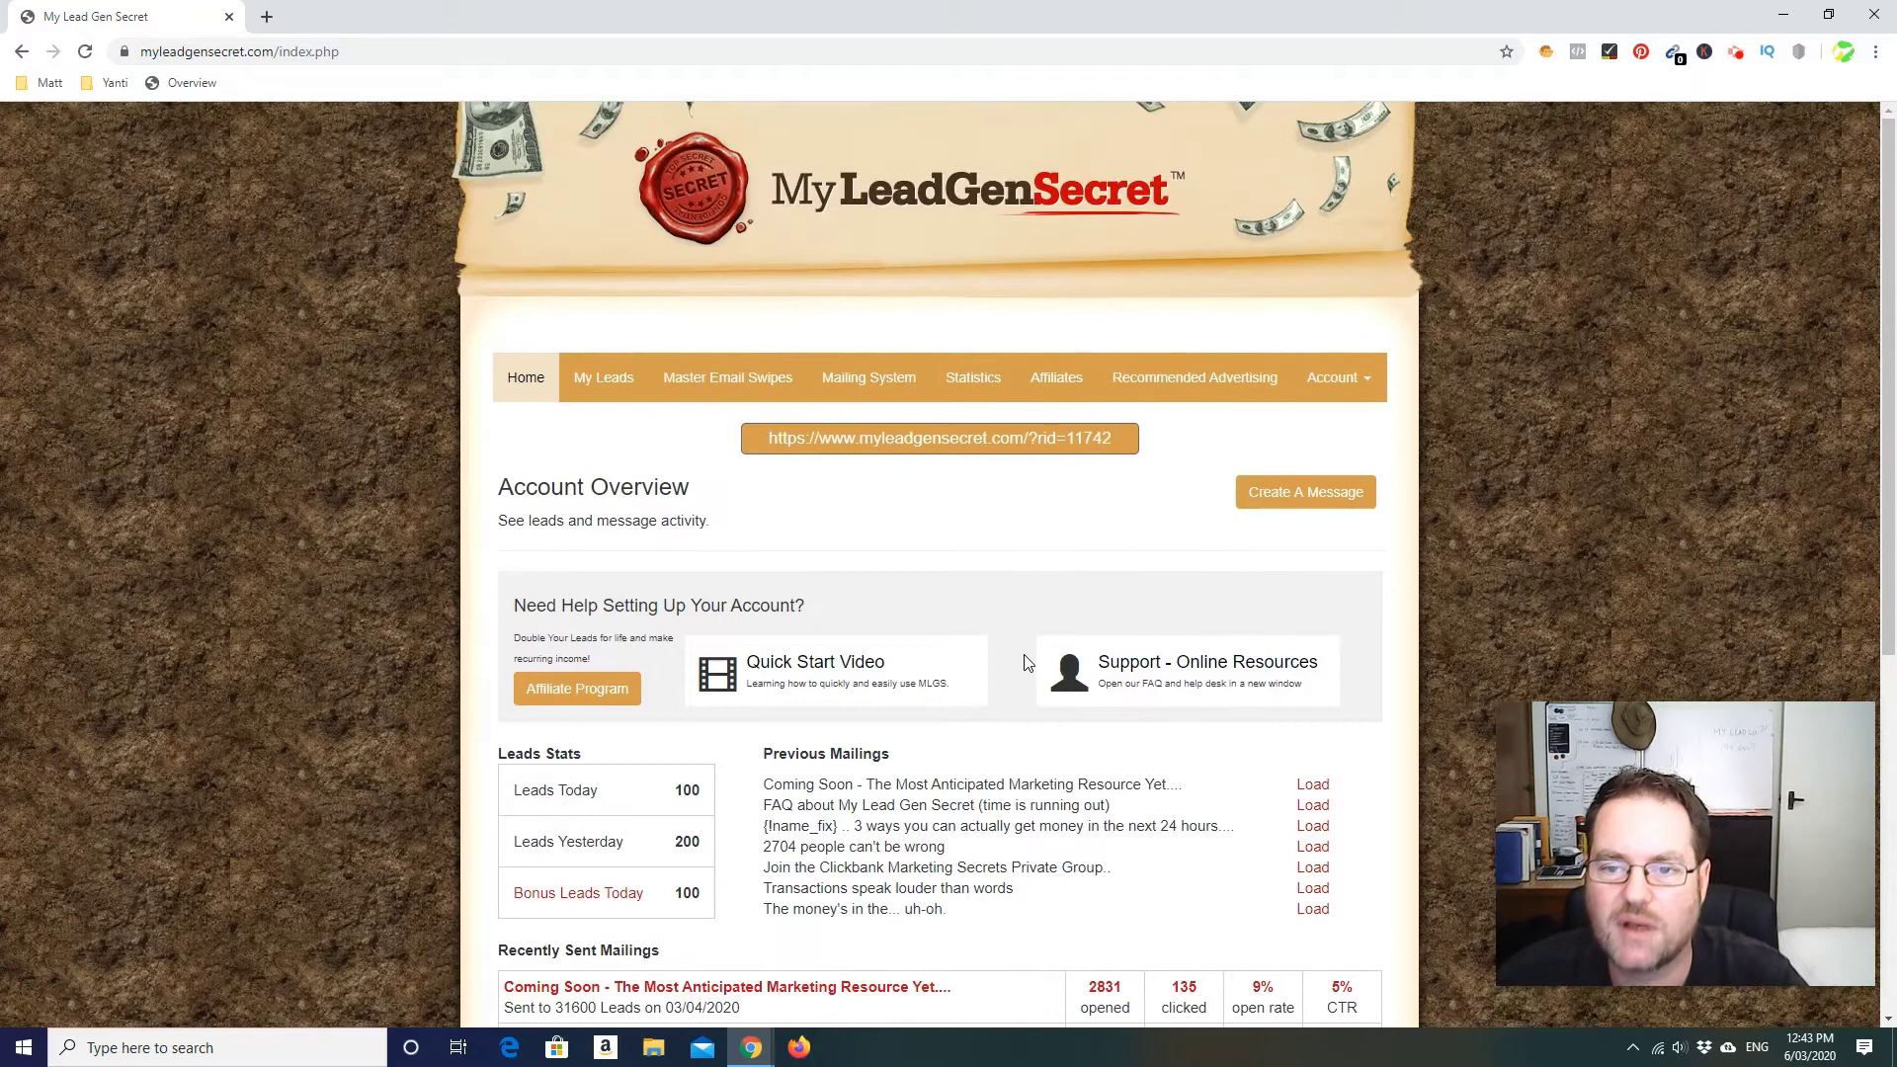
pyautogui.click(881, 381)
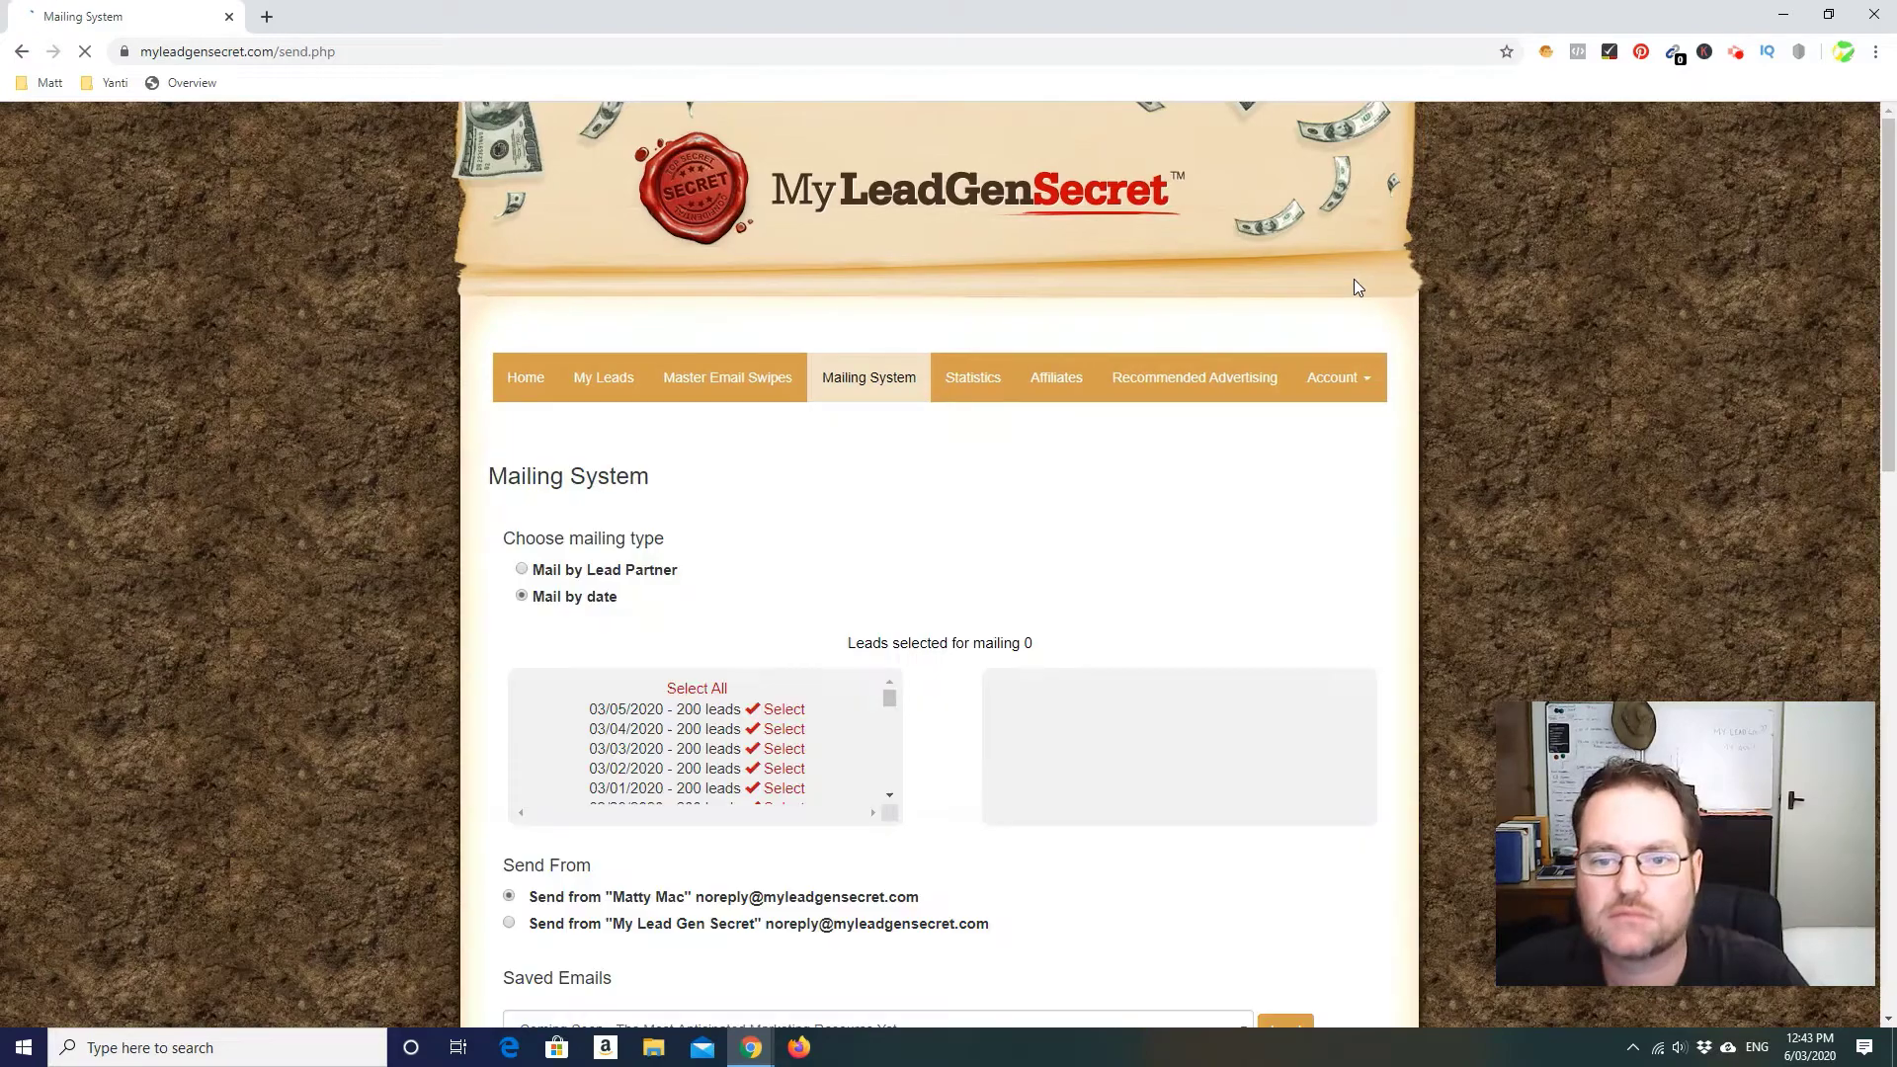
pyautogui.scroll(-2, 1107, 515)
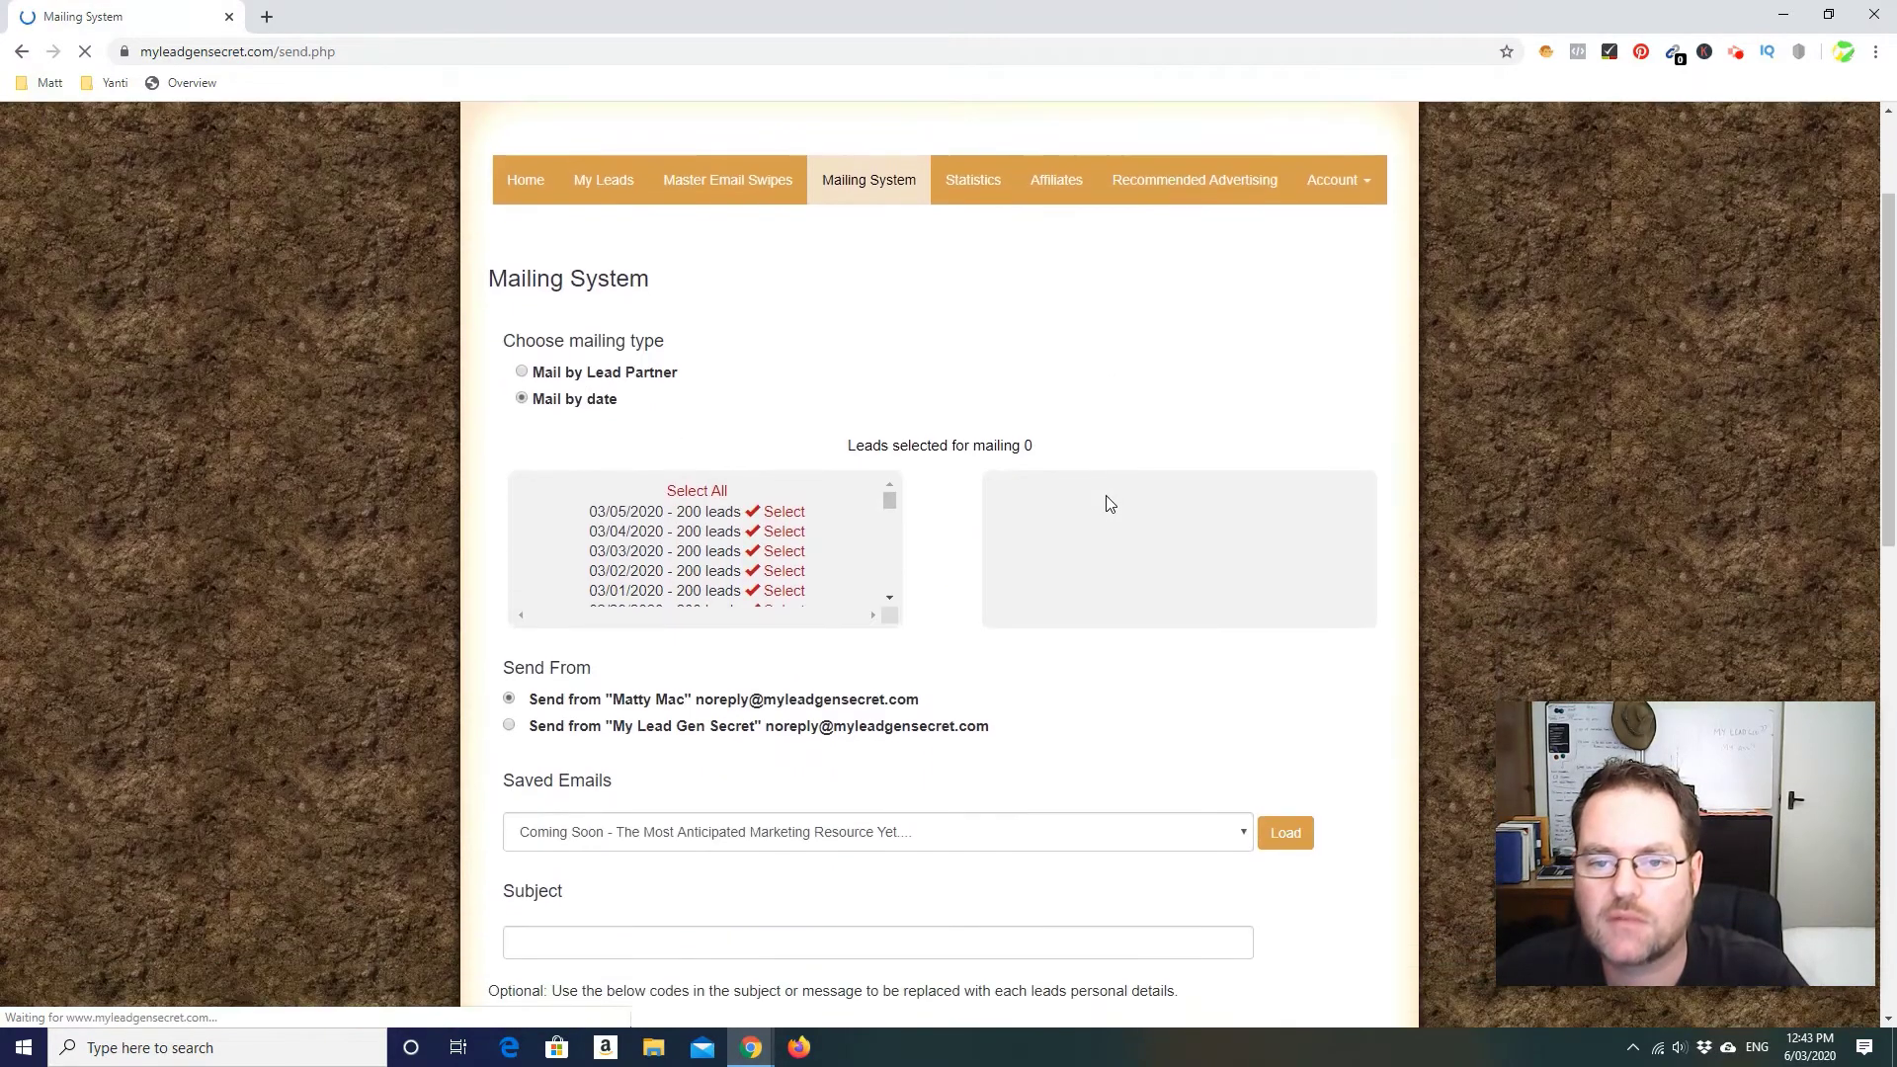
pyautogui.scroll(2, 1109, 504)
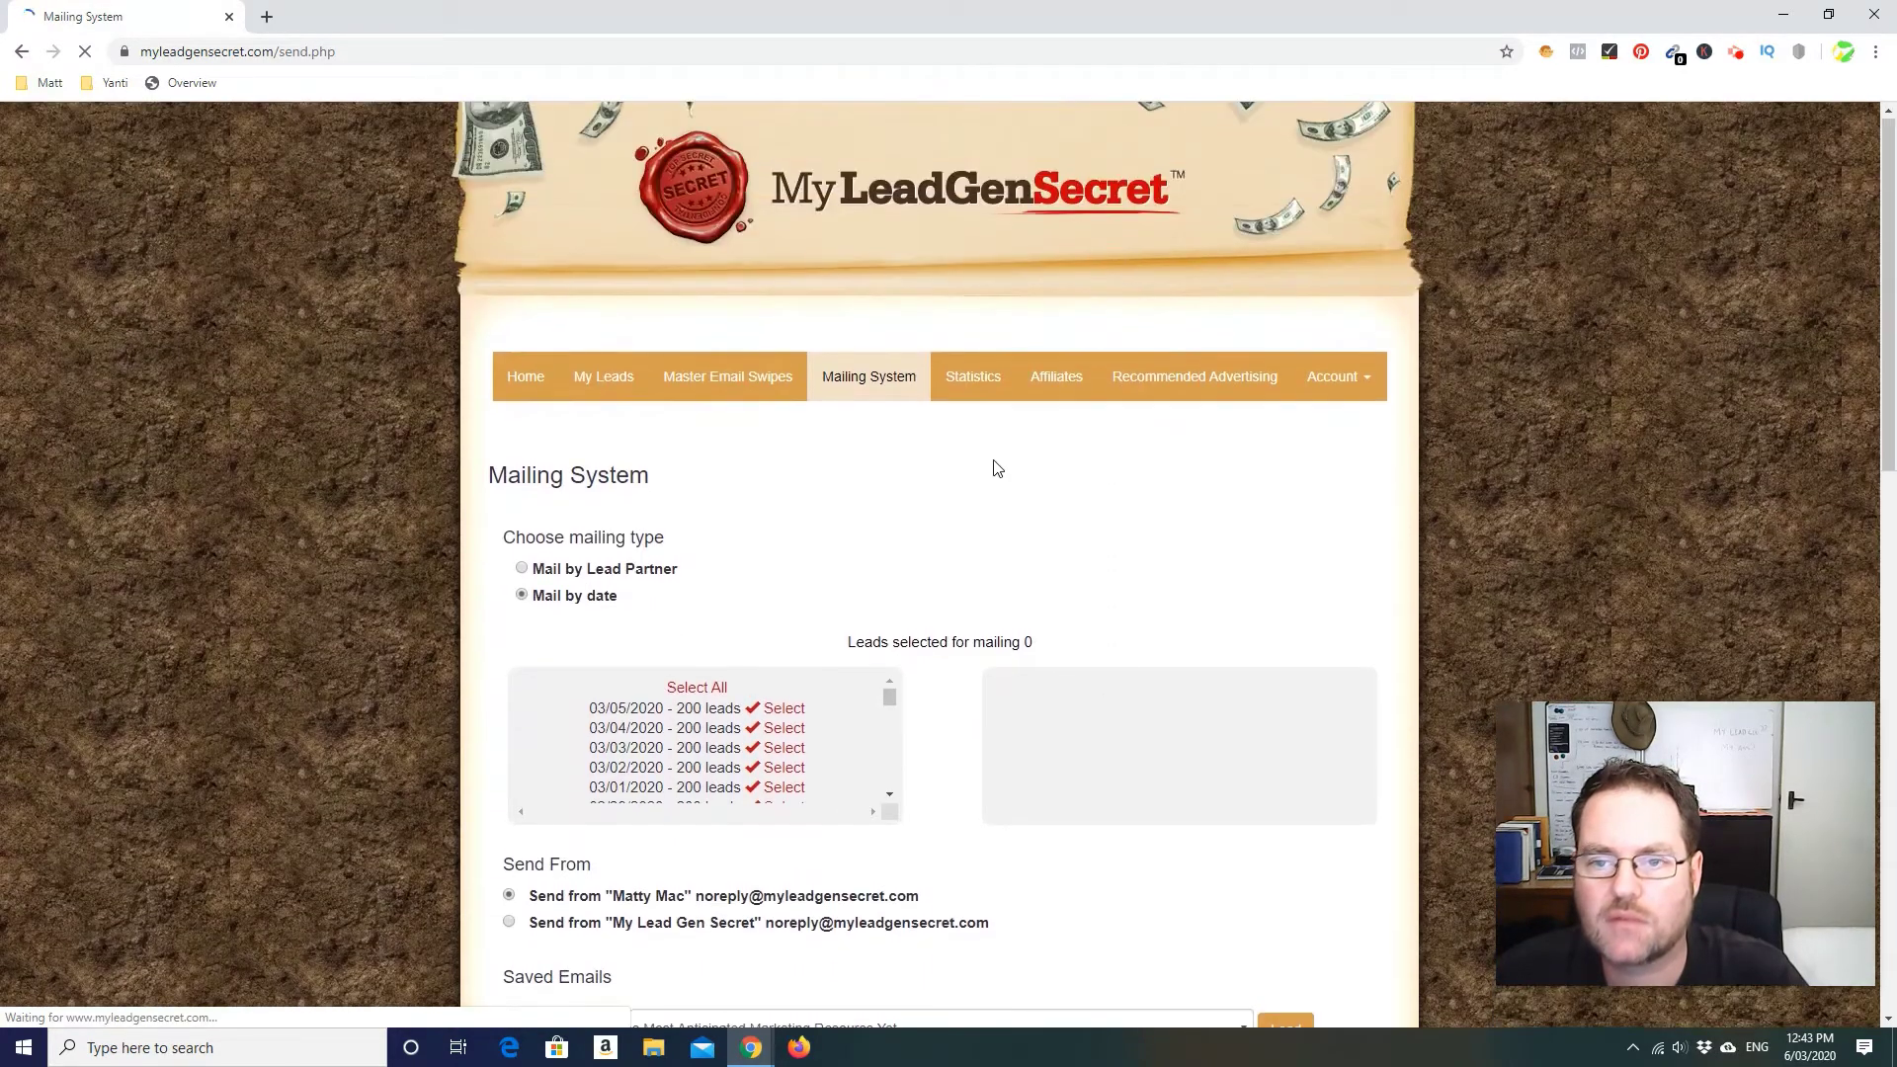
# Go to the affiliate area and review the downline members report
pyautogui.click(1057, 390)
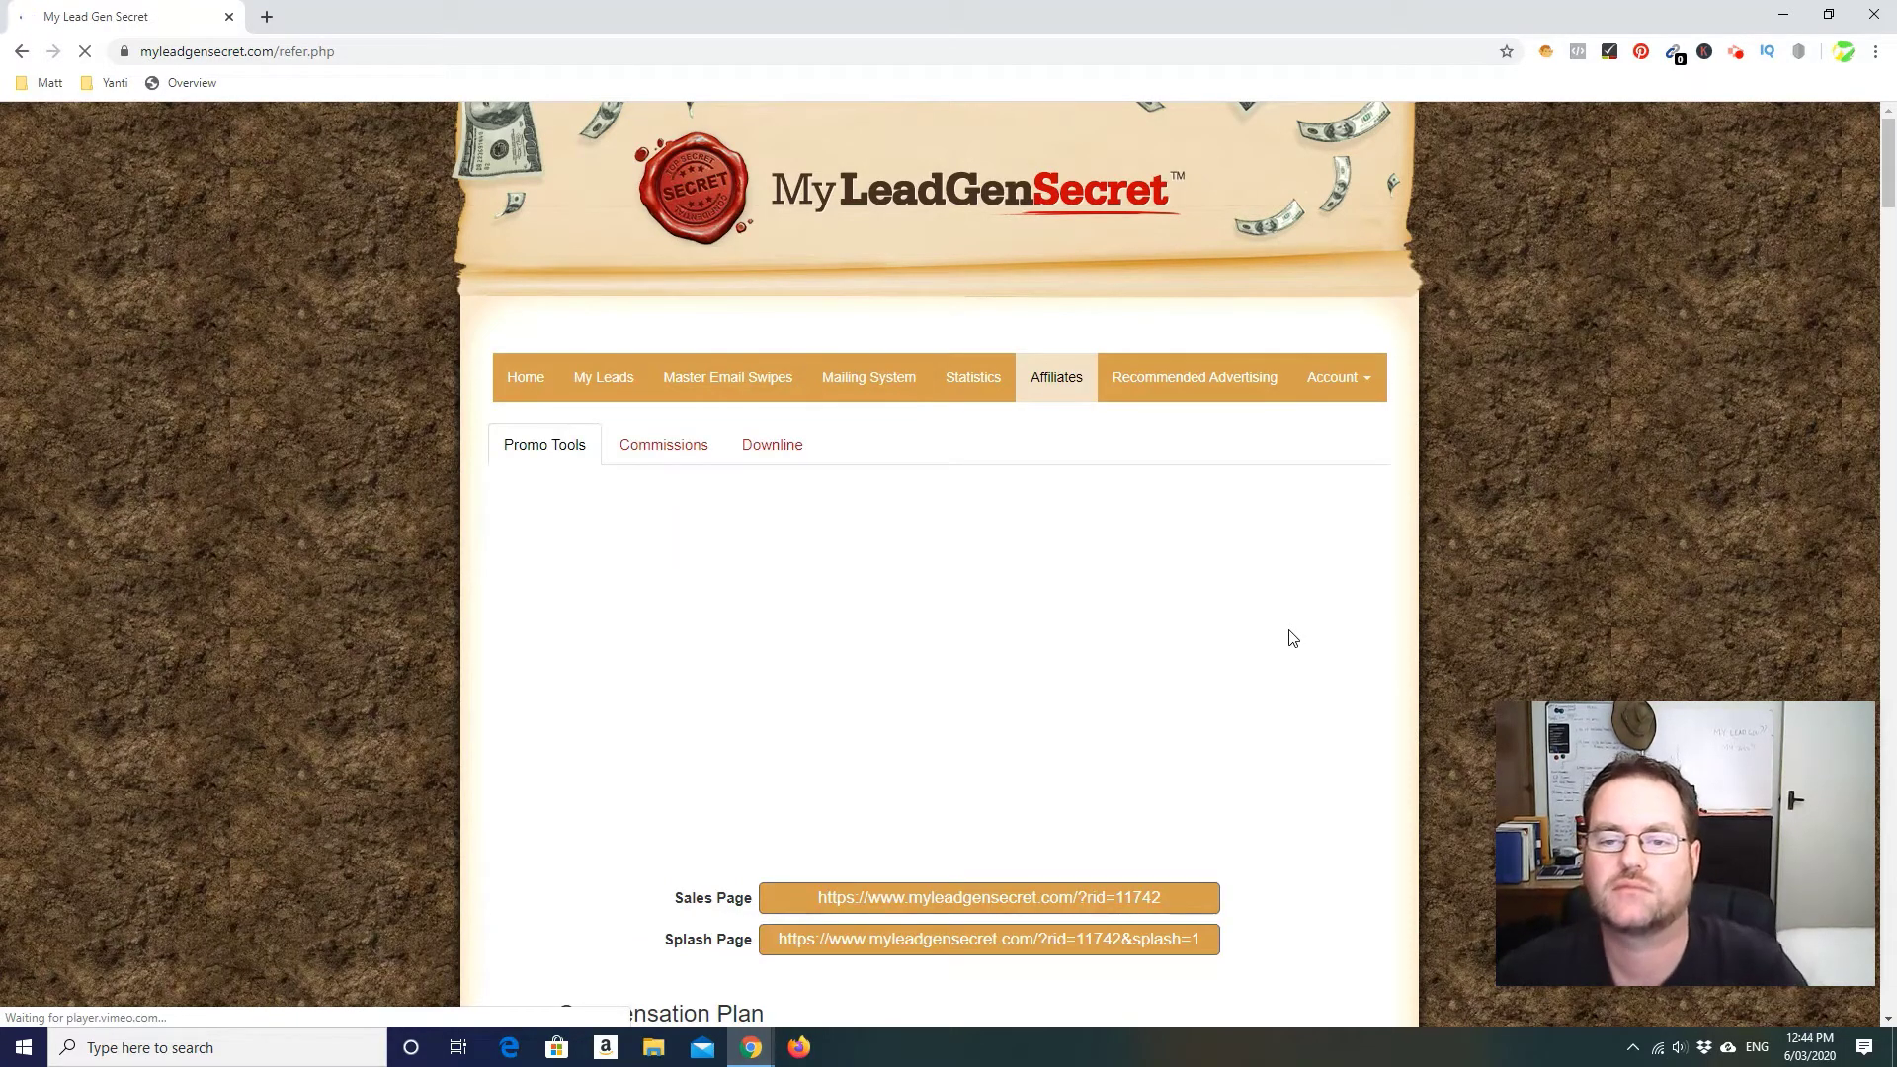
pyautogui.click(773, 443)
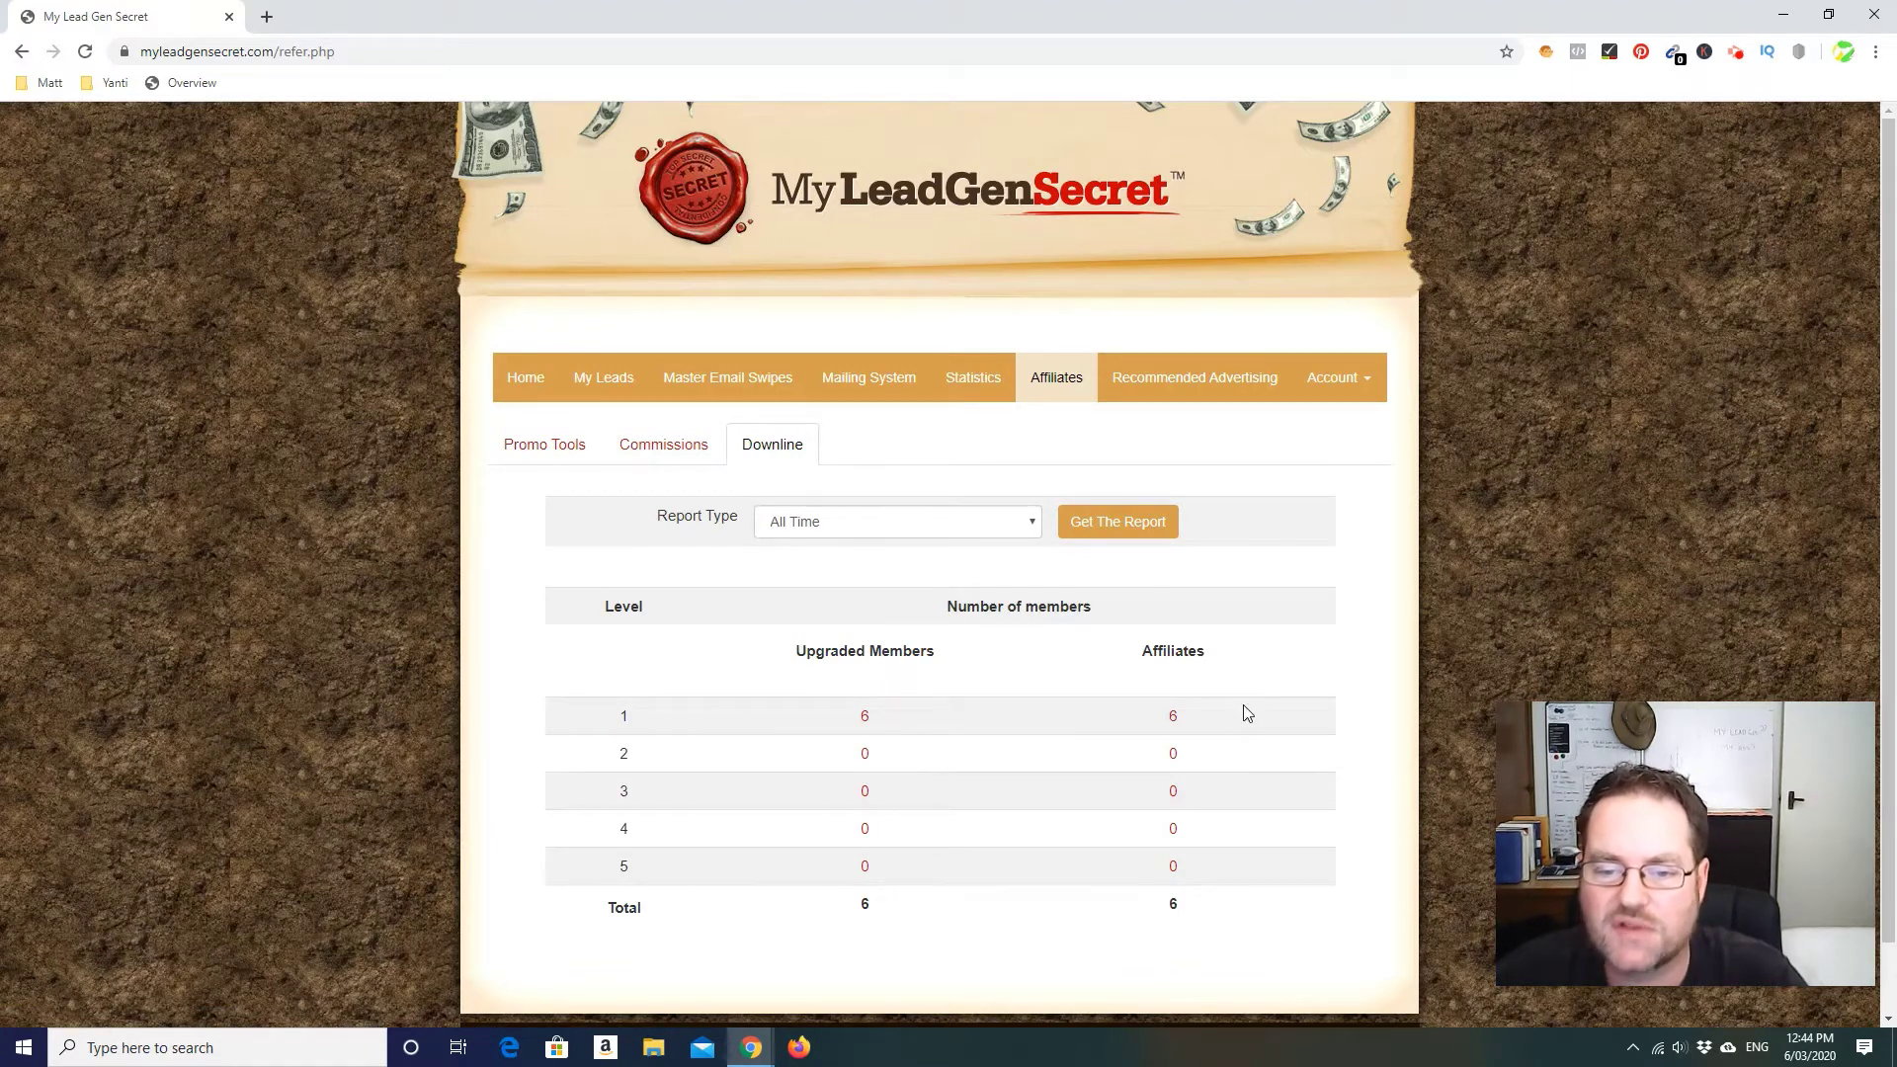
pyautogui.scroll(-1, 965, 840)
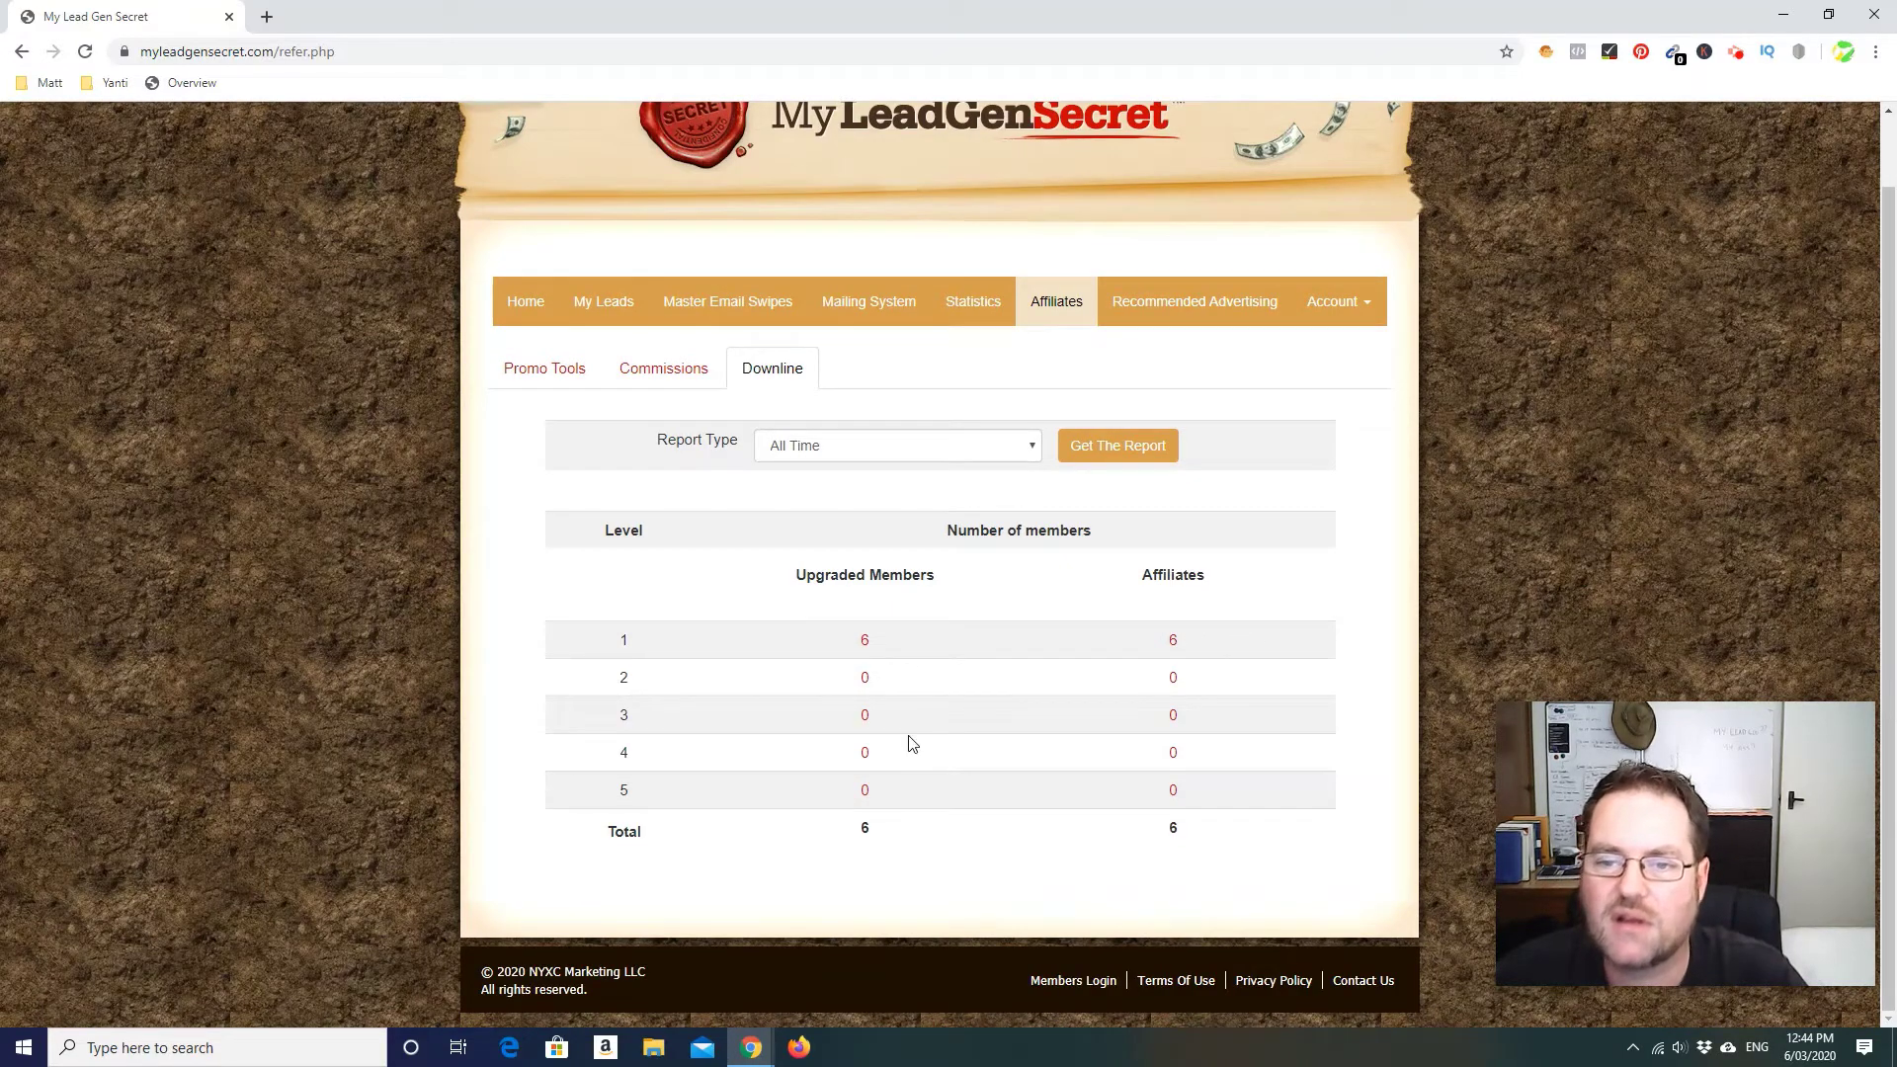
pyautogui.scroll(1, 790, 643)
# Review the affiliate commission report
pyautogui.click(665, 443)
pyautogui.scroll(-2, 1199, 689)
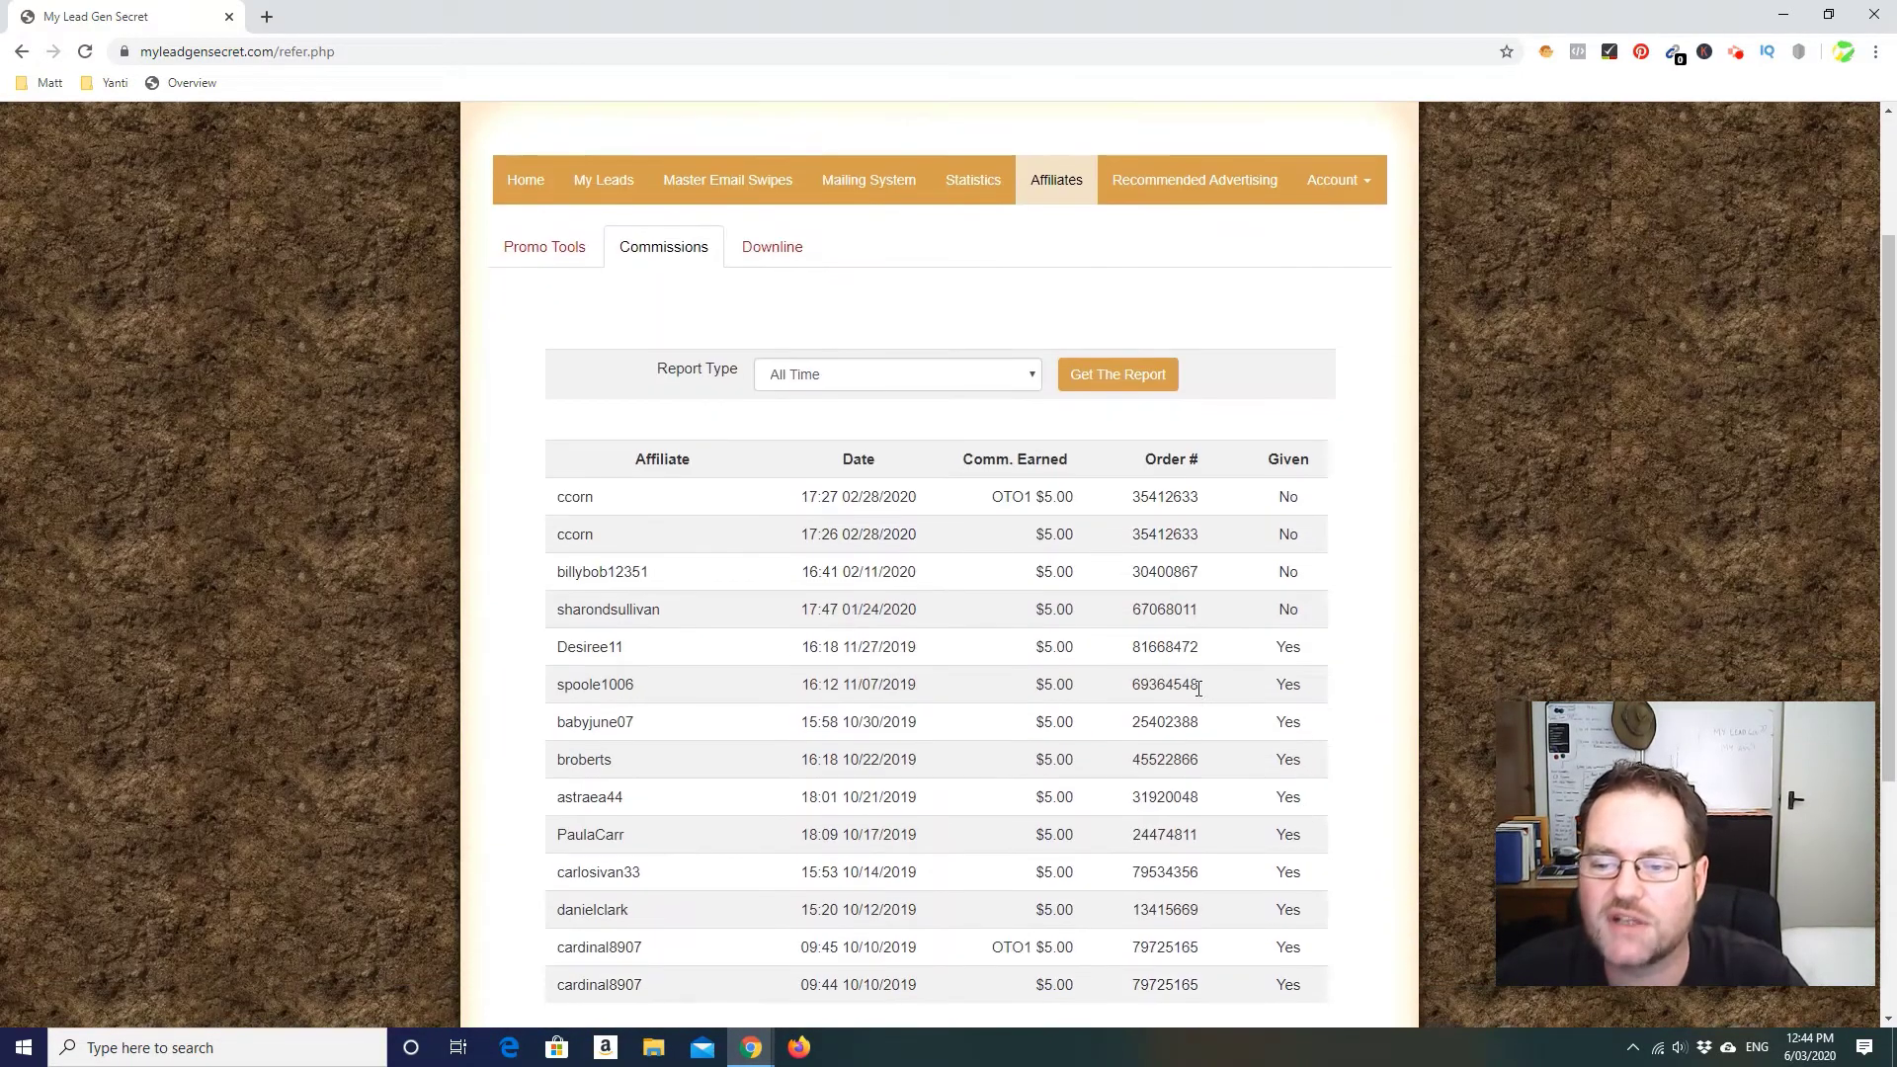
pyautogui.scroll(-3, 1198, 688)
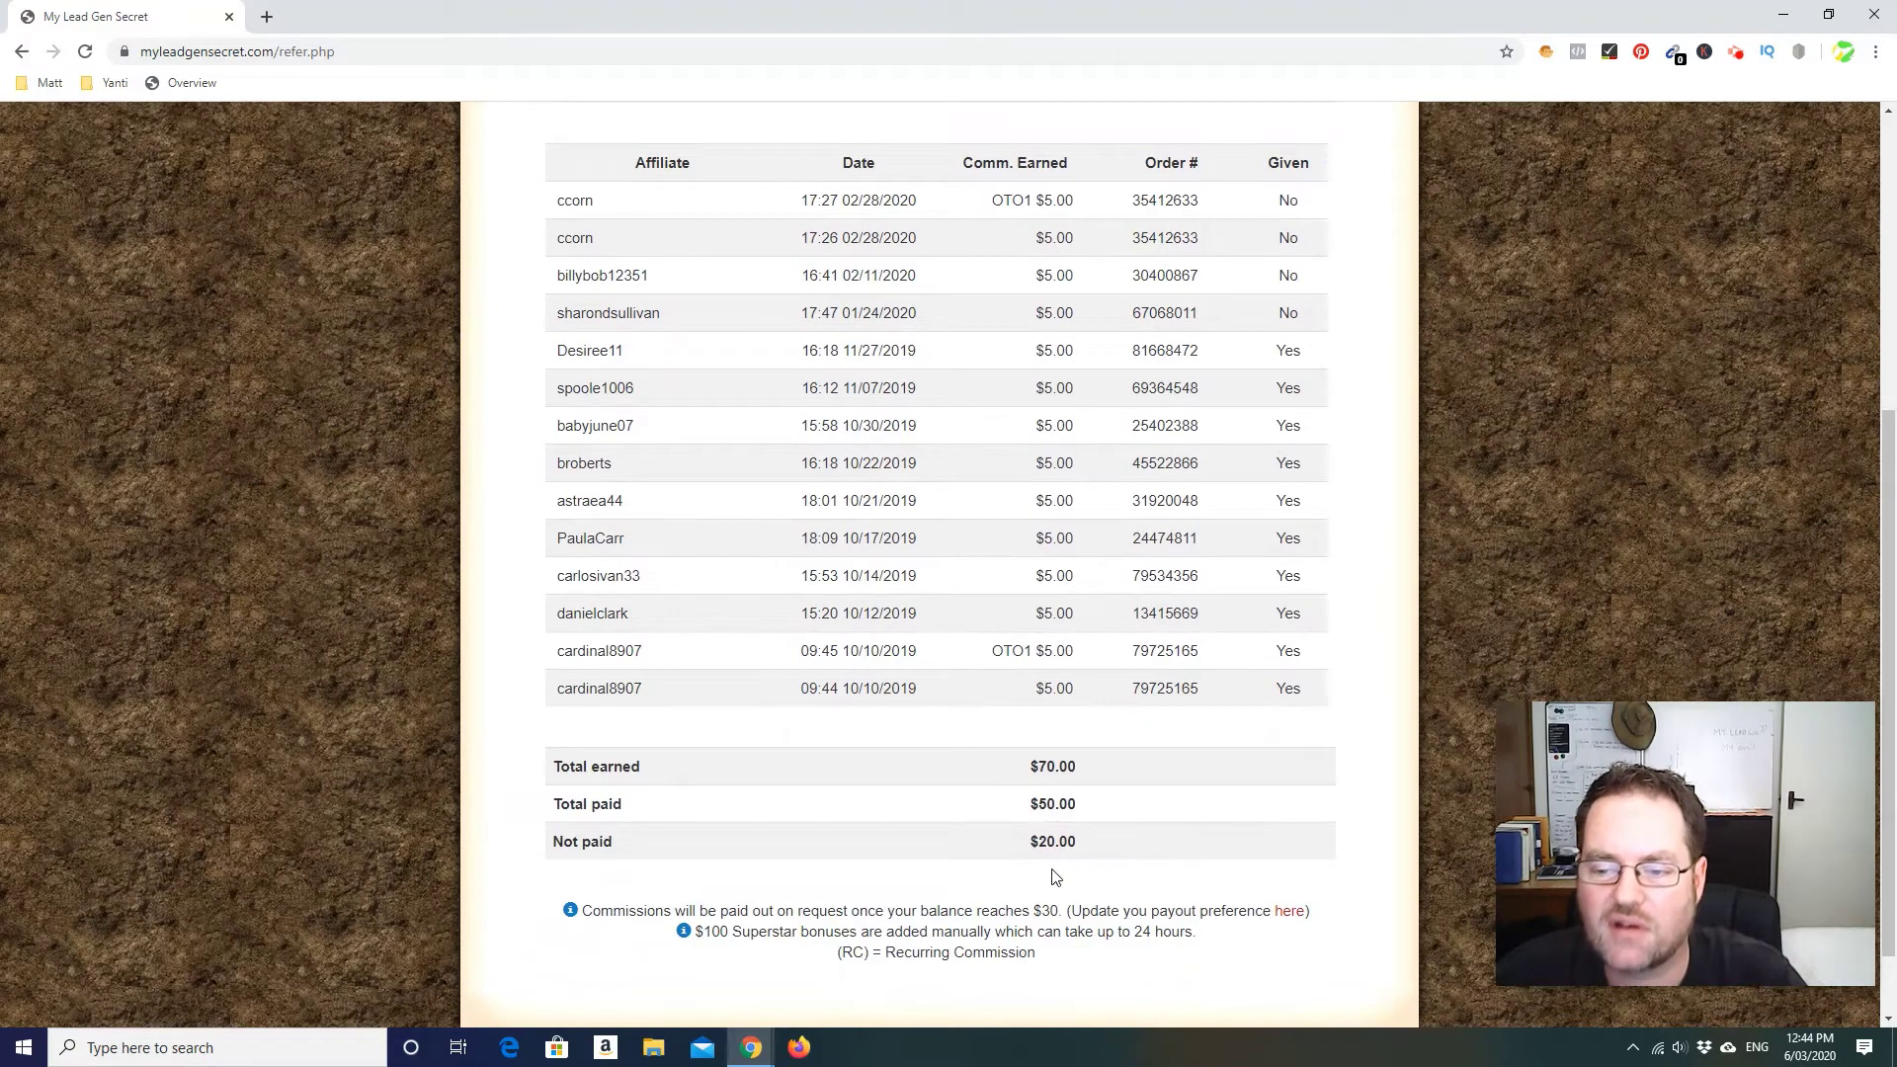
pyautogui.scroll(4, 1359, 751)
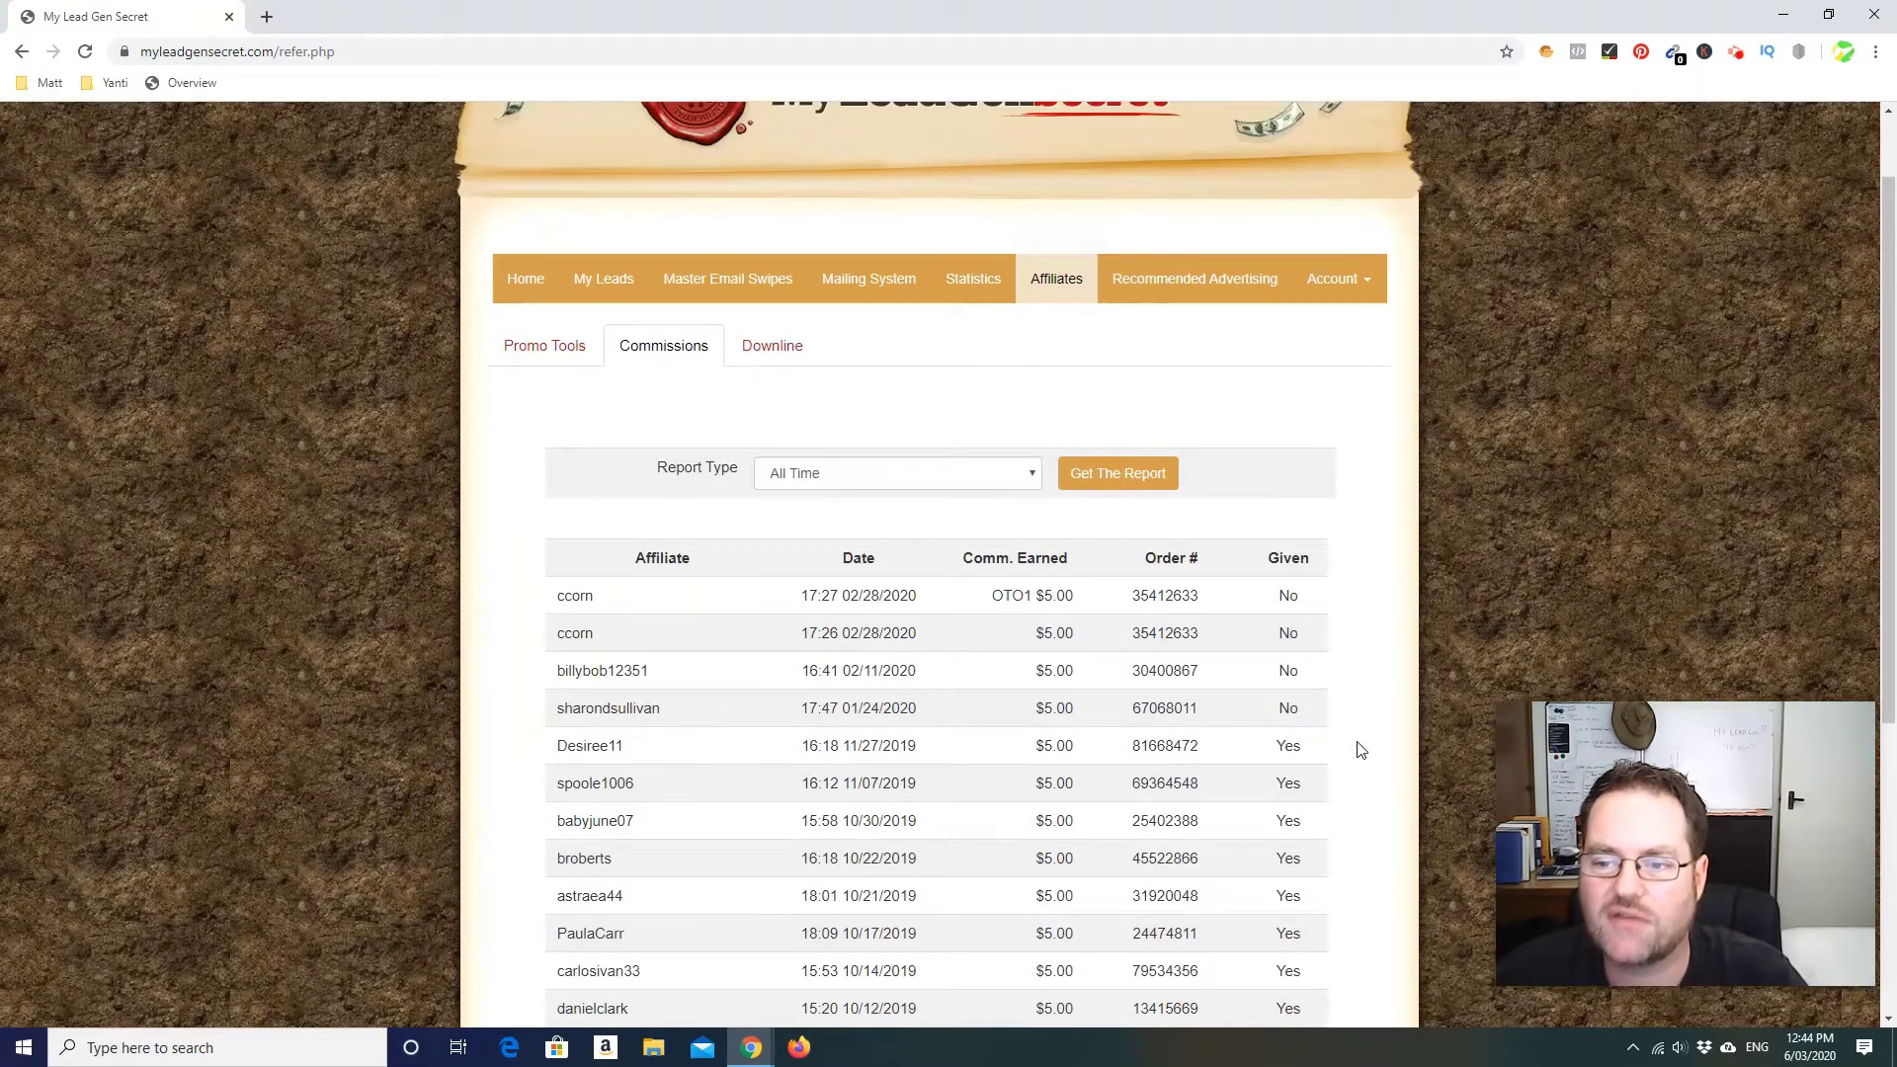
pyautogui.scroll(1, 1359, 751)
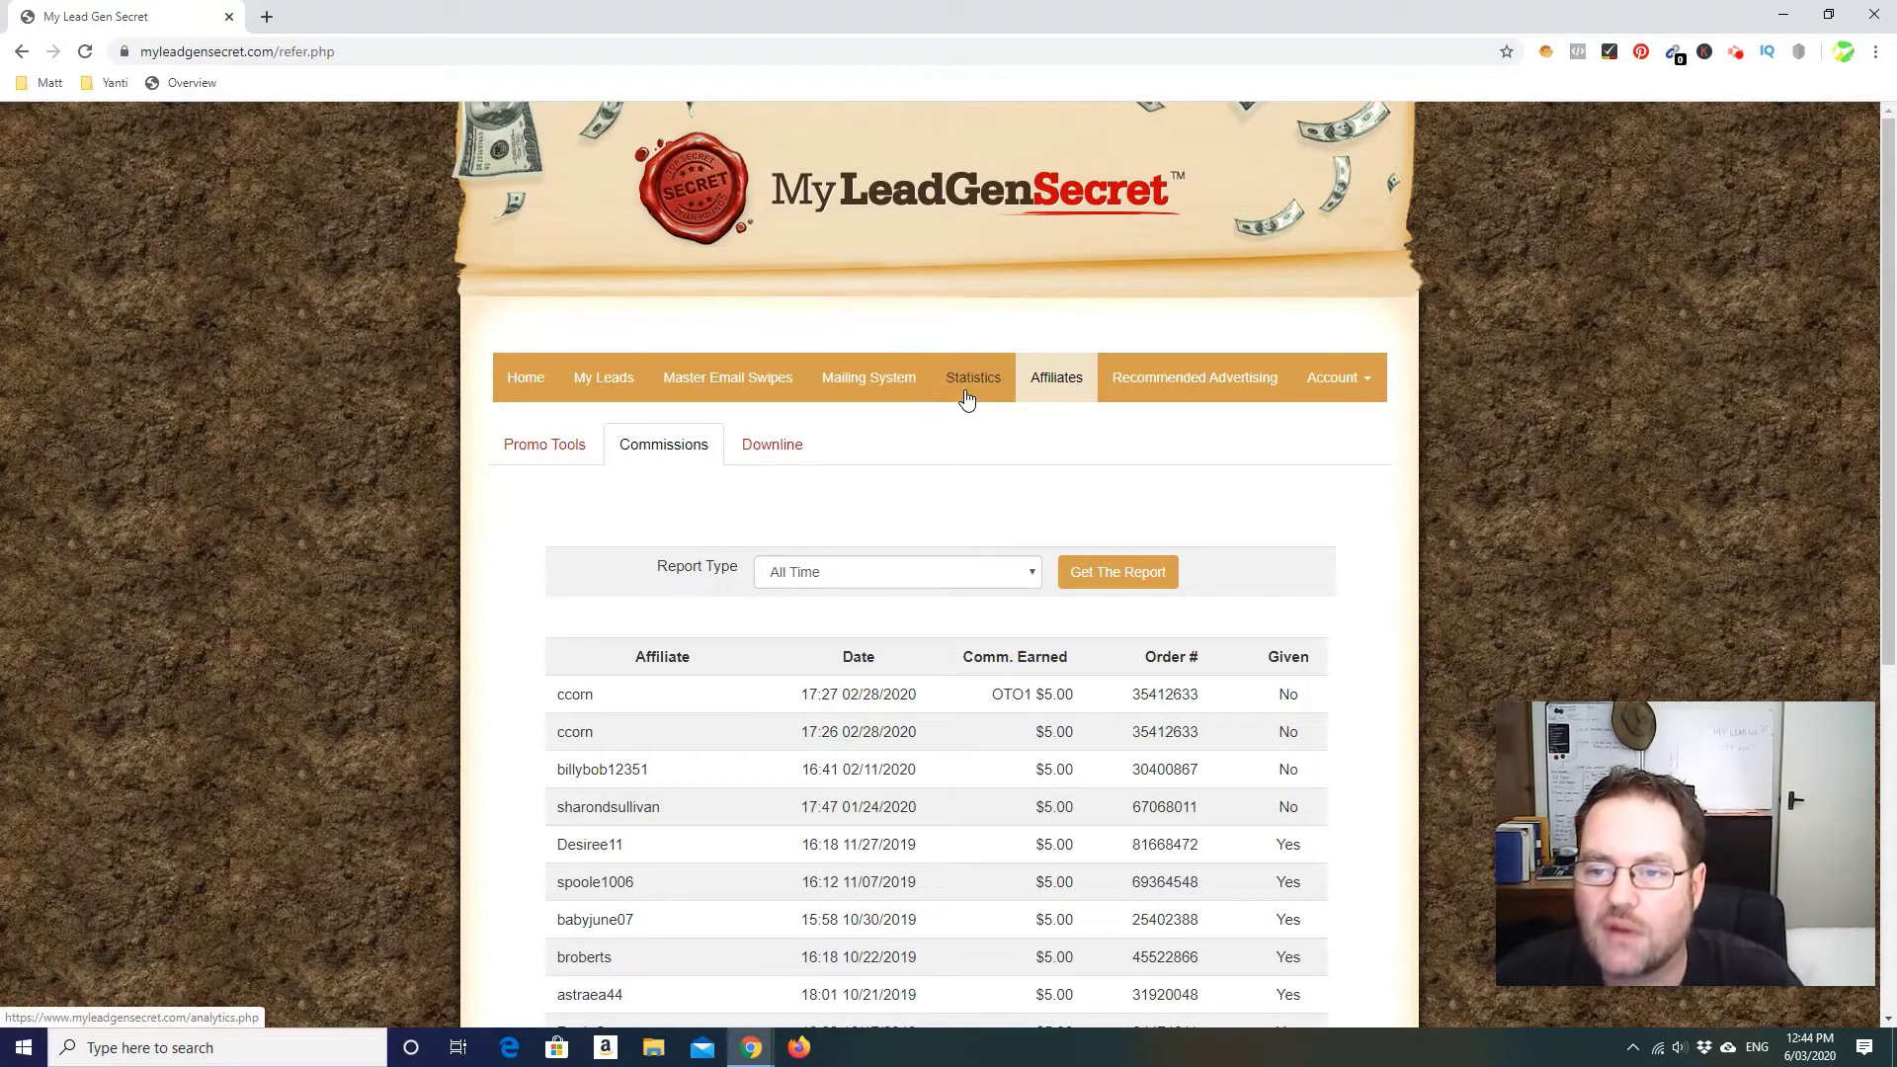
# Open the affiliate promo materials and scroll through the promo emails
pyautogui.click(543, 454)
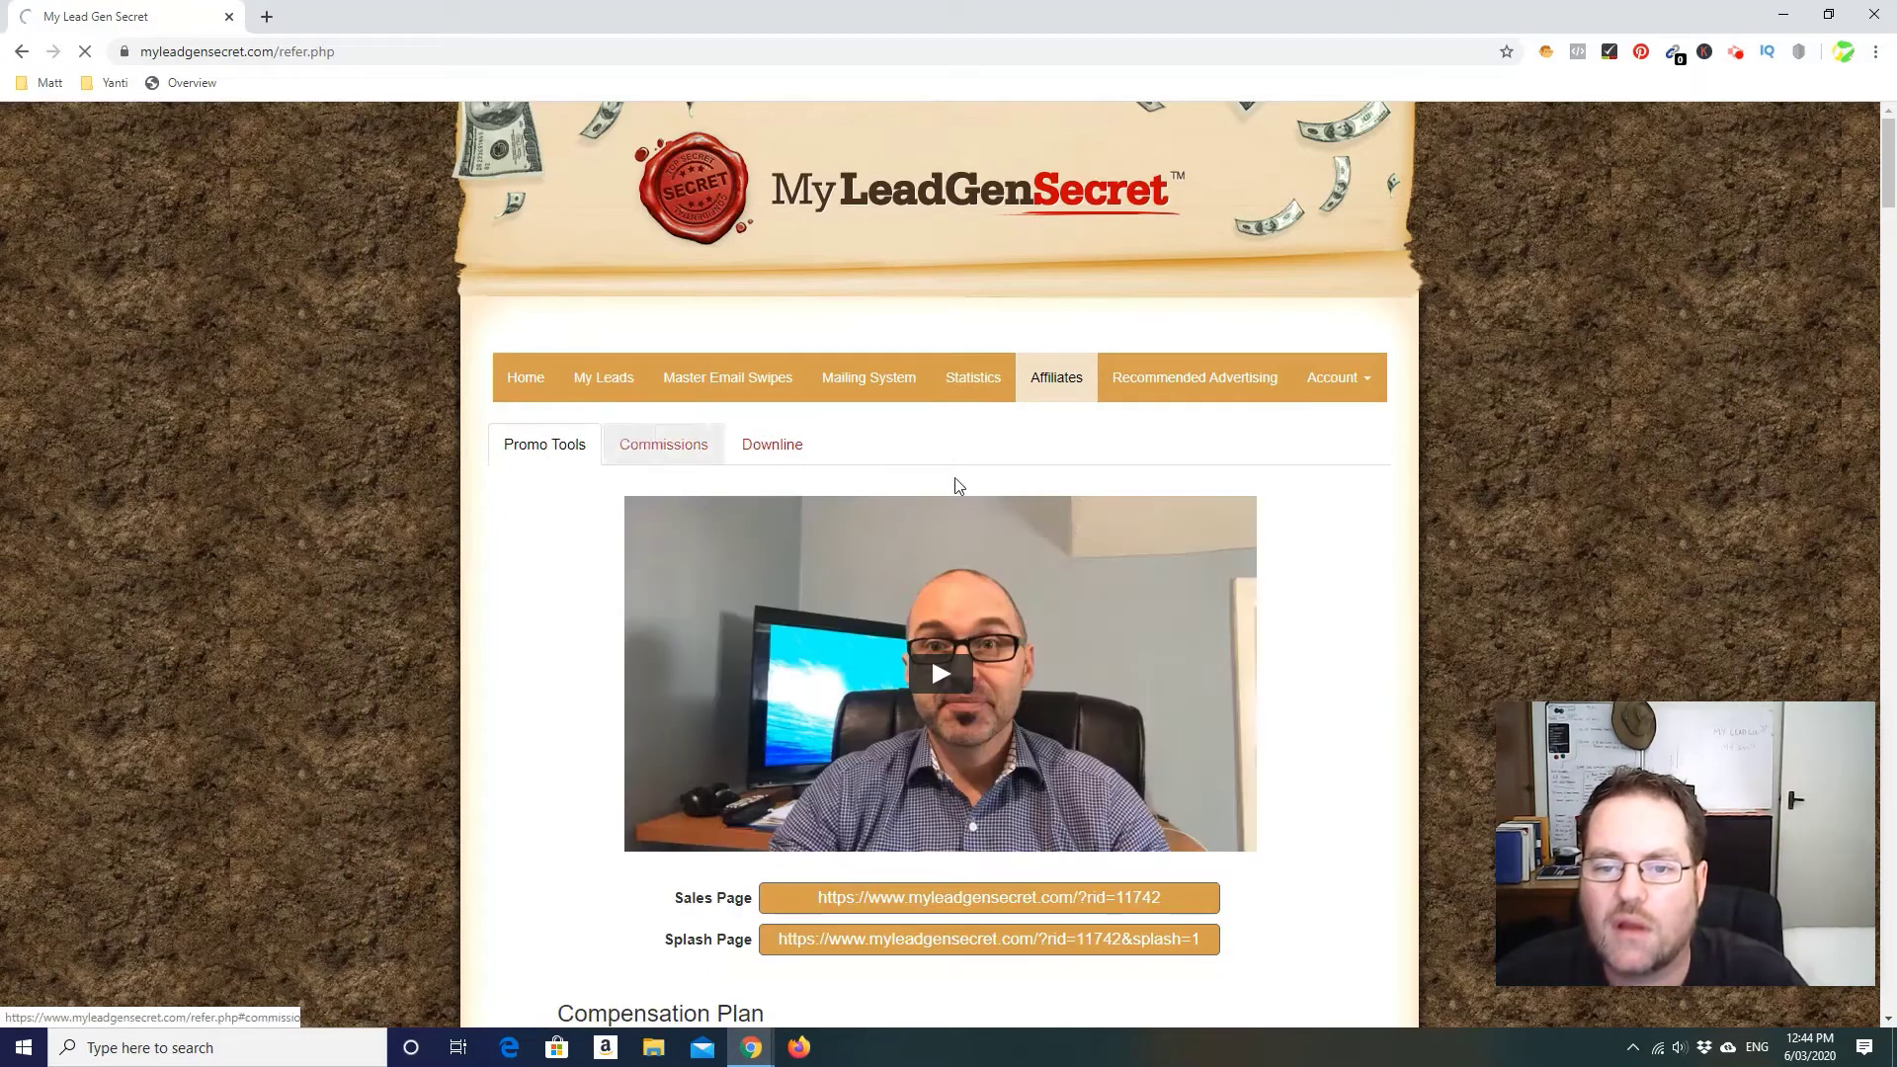
pyautogui.scroll(-10, 1453, 546)
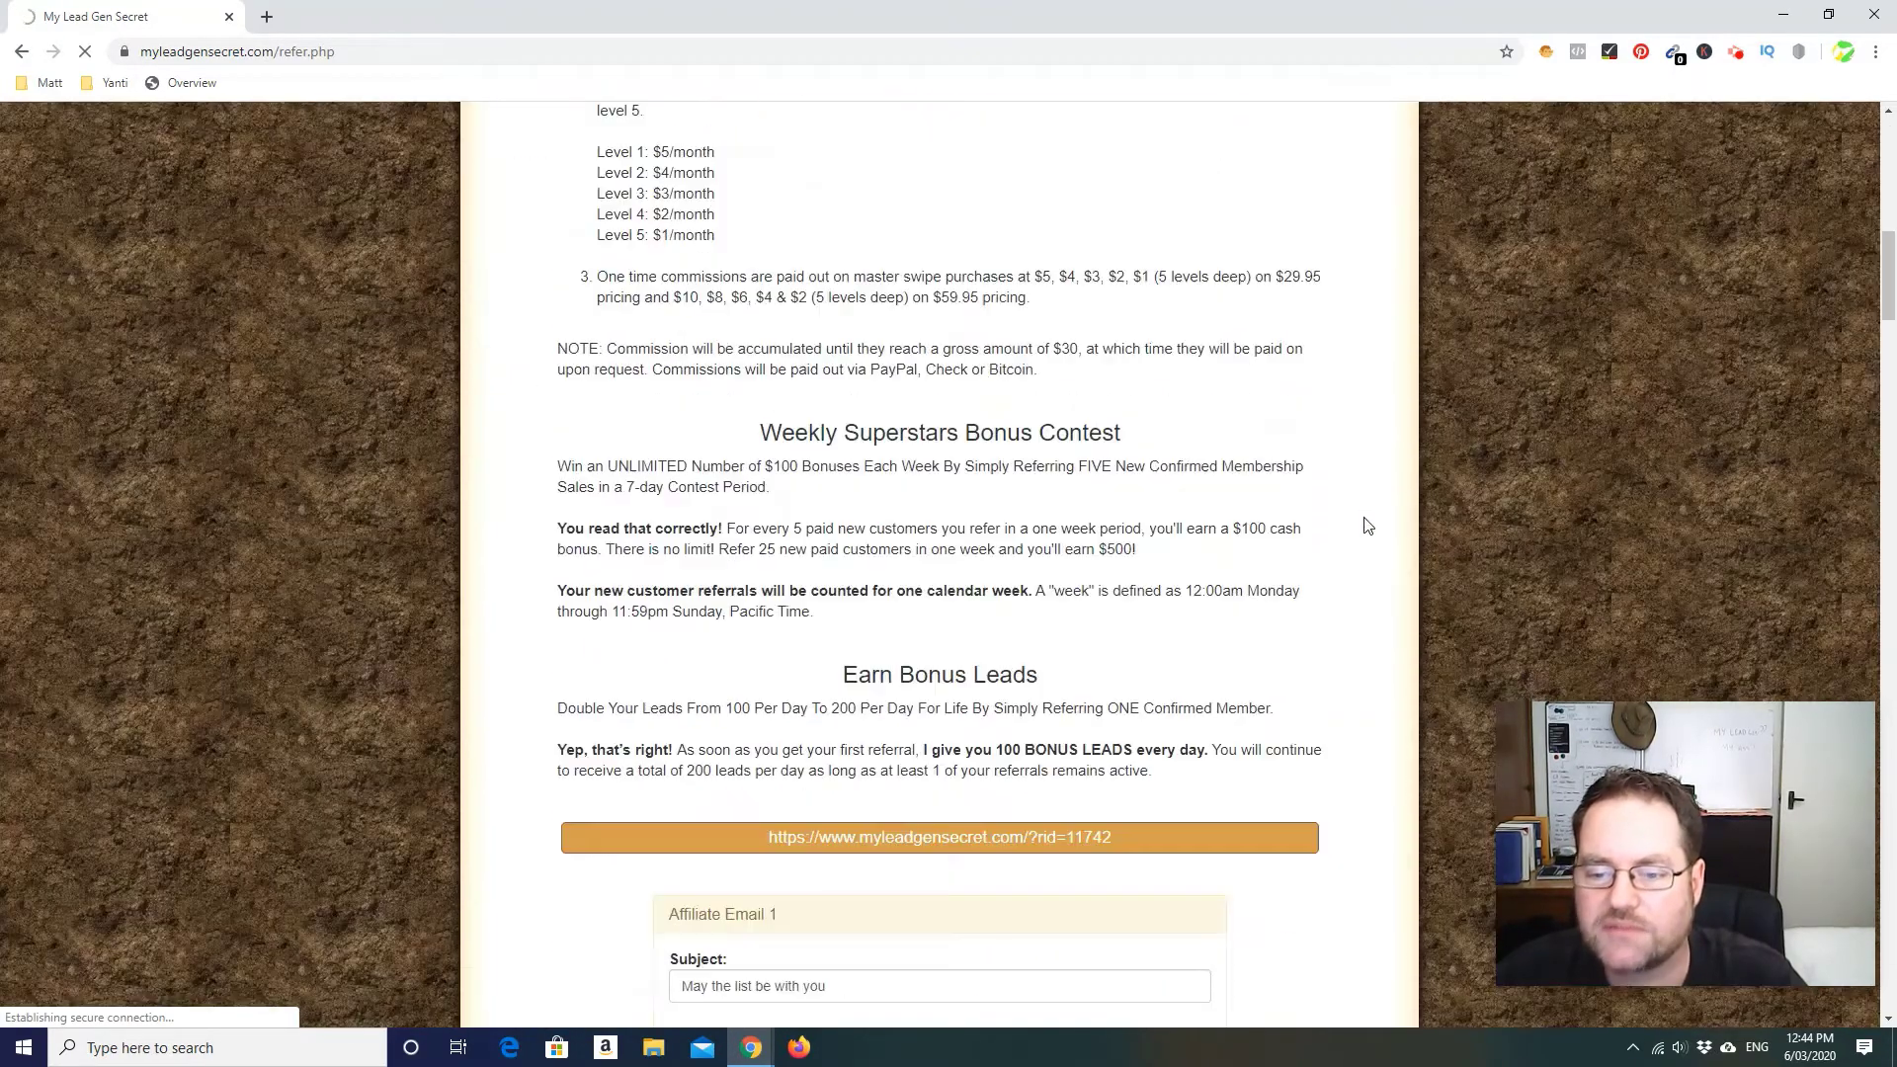
pyautogui.scroll(-6, 1358, 514)
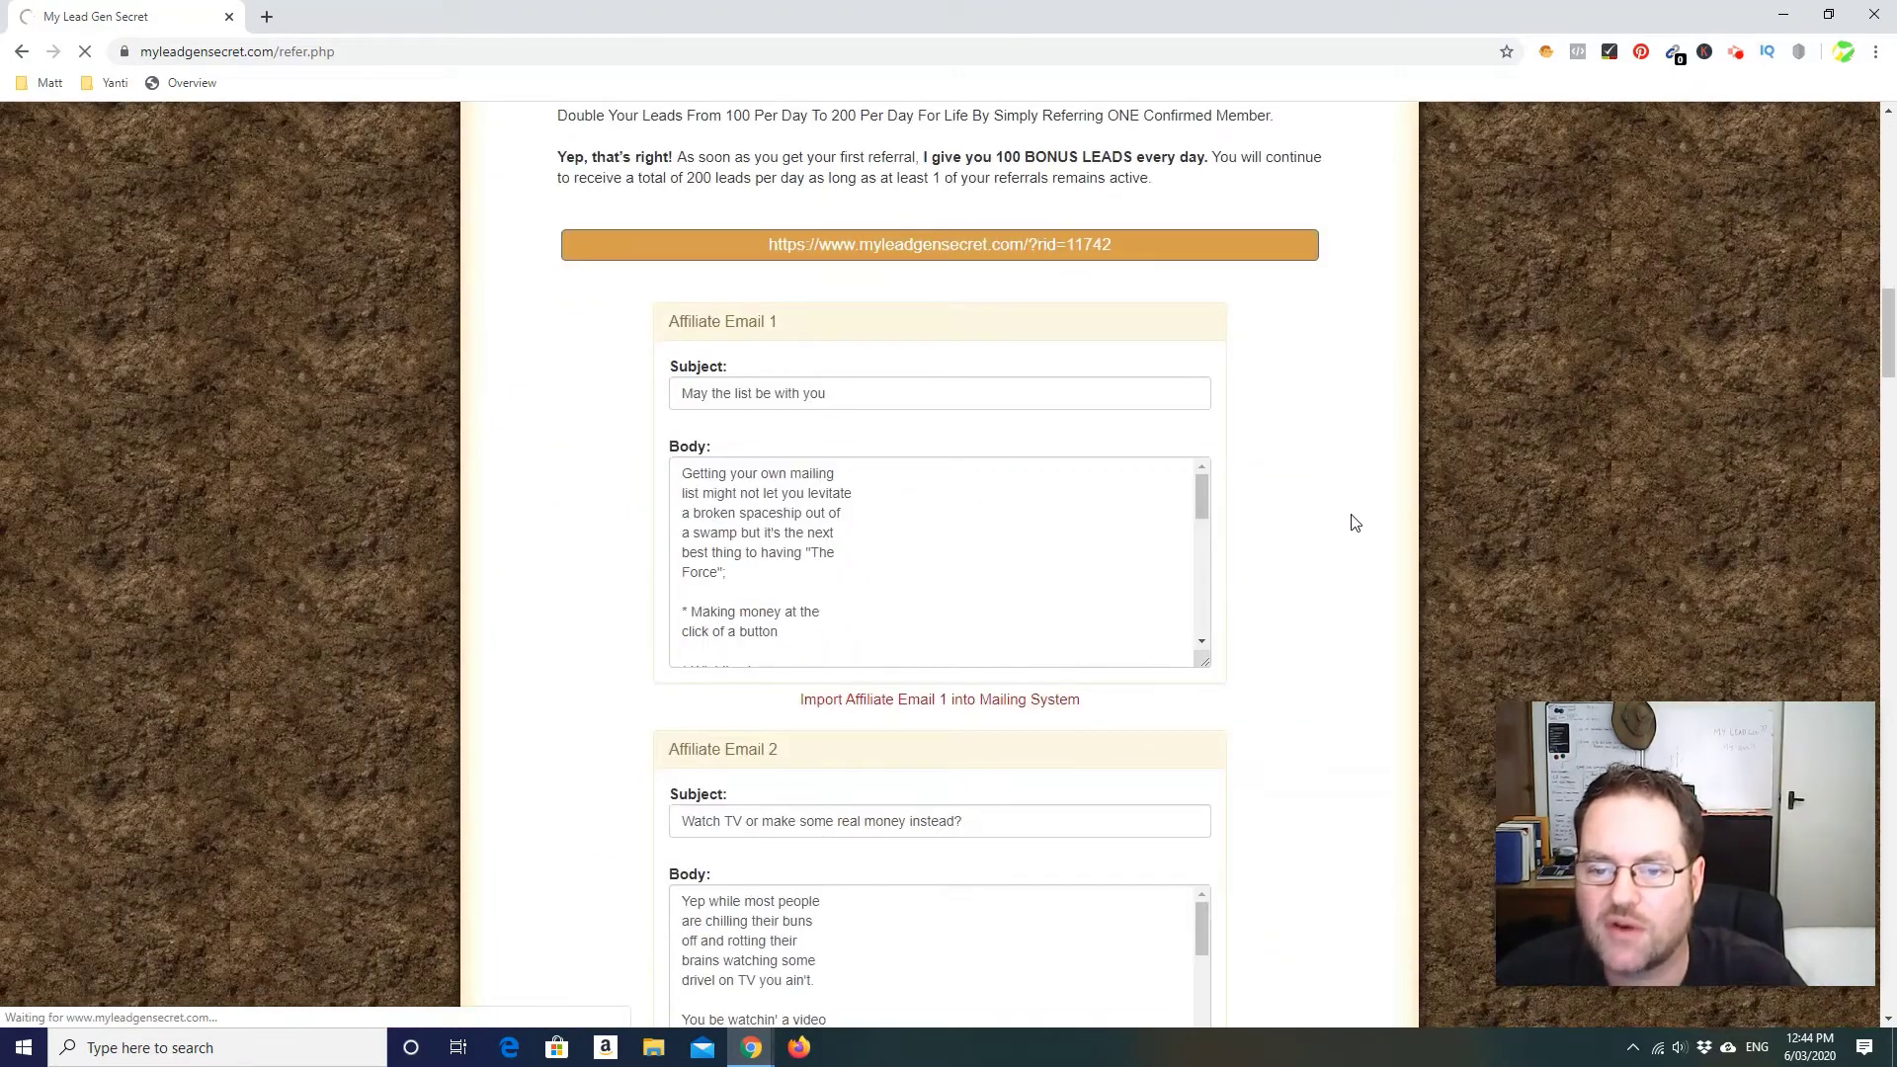
pyautogui.scroll(-9, 1344, 519)
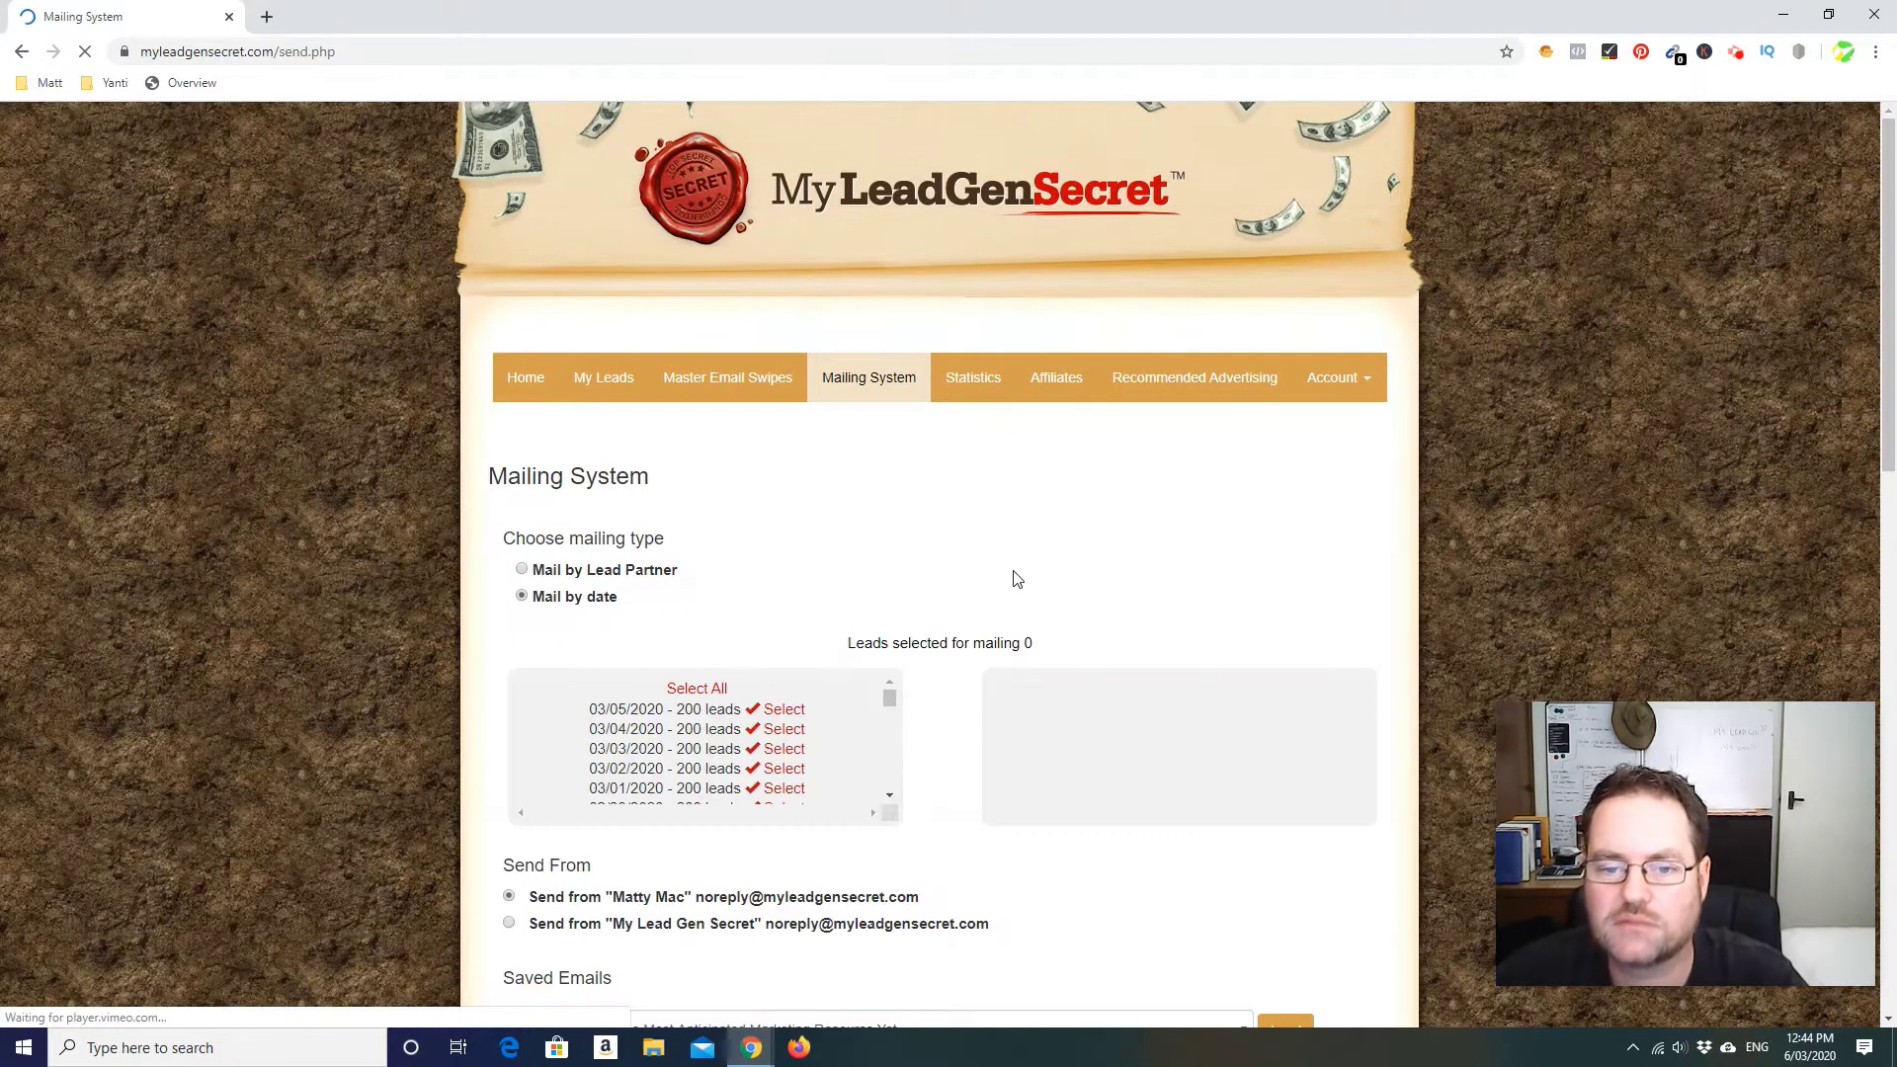
# Select all 31800 dated leads and set the sender to My Lead Gen Secret
pyautogui.scroll(-2, 1012, 576)
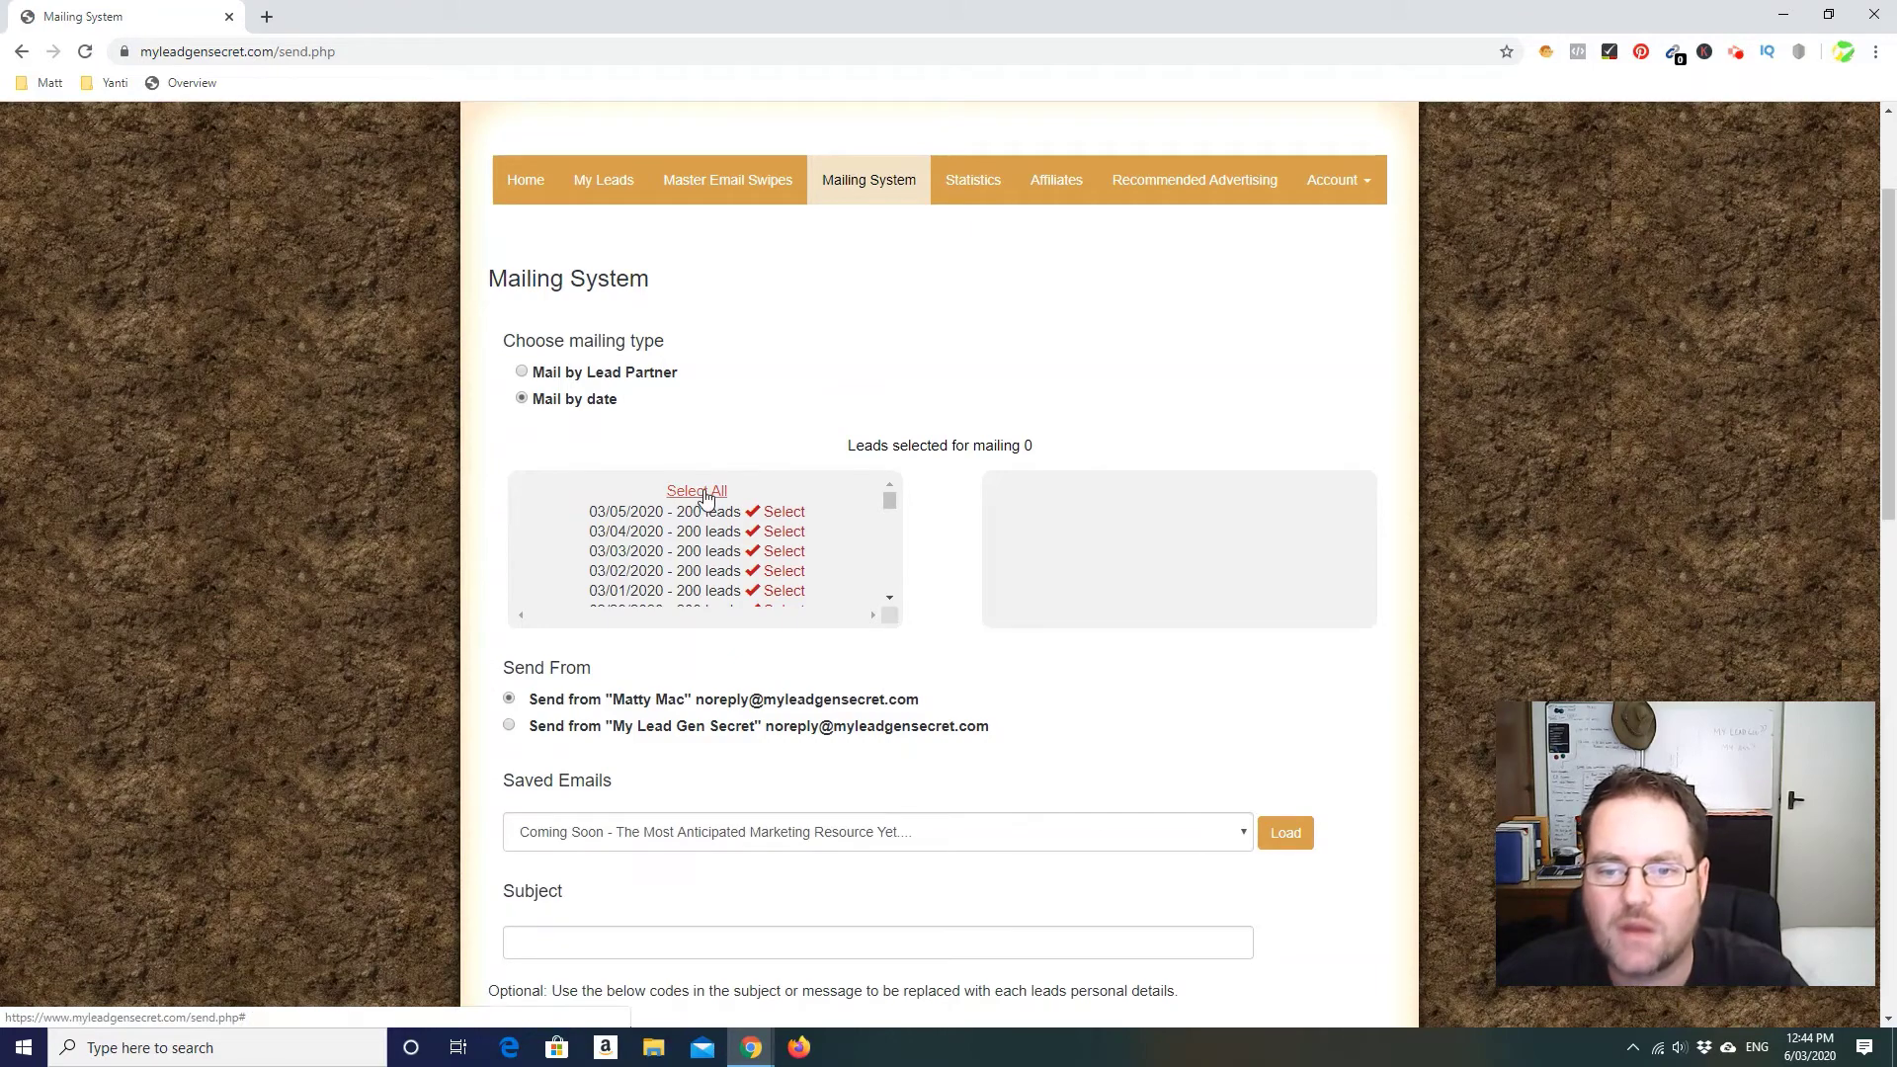
pyautogui.click(703, 493)
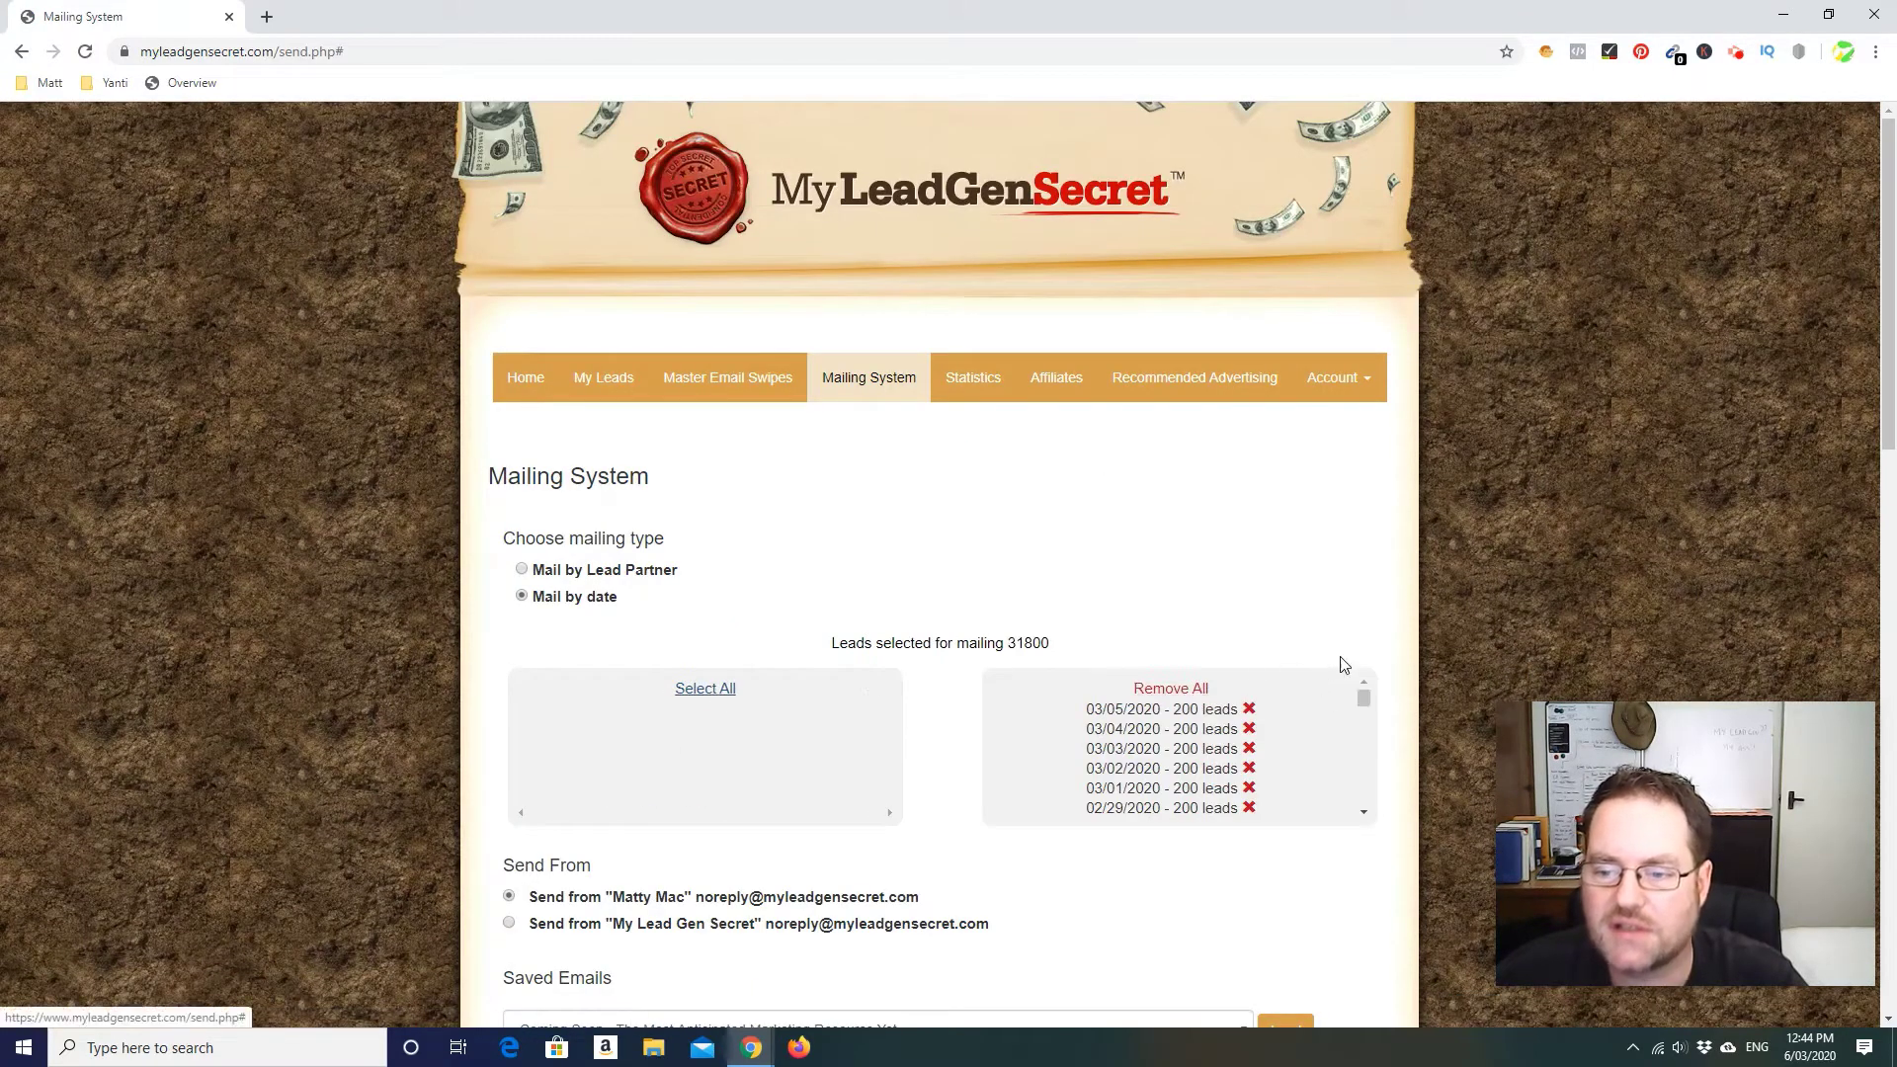
pyautogui.scroll(-3, 1346, 672)
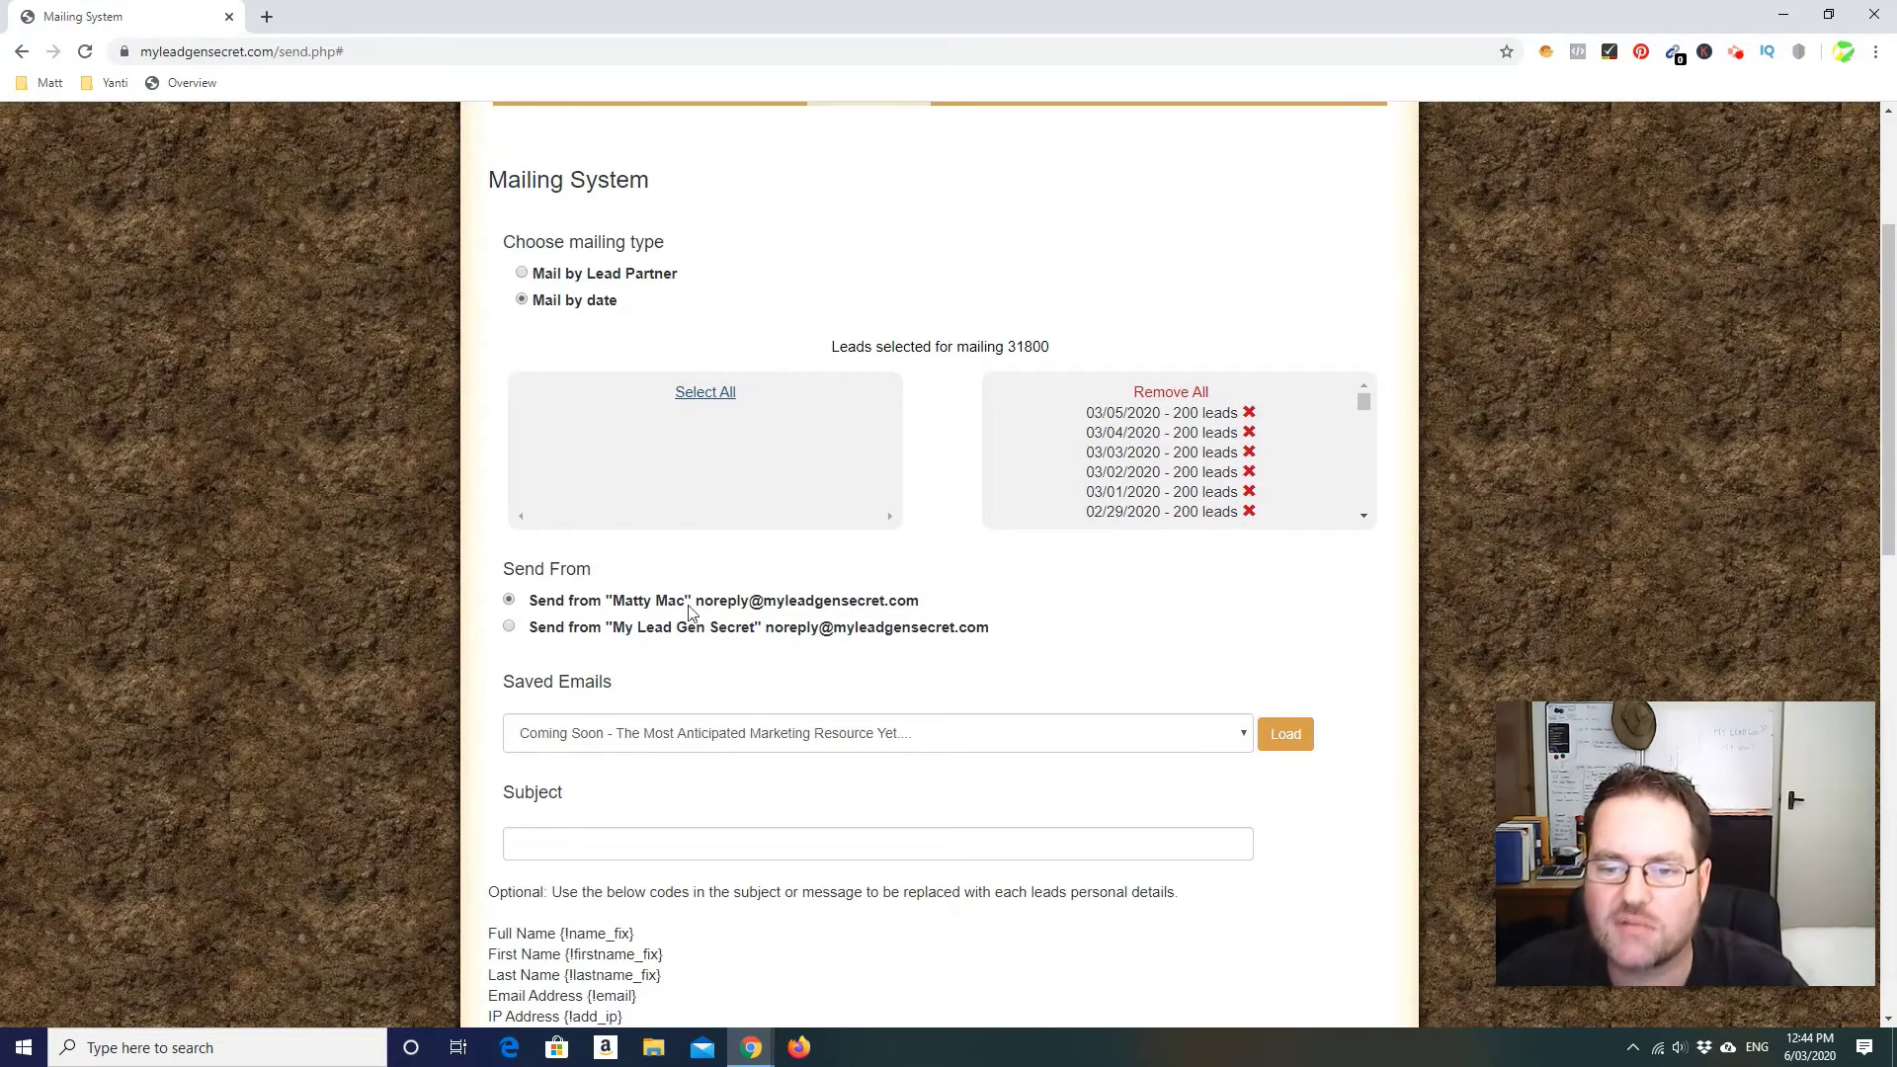
pyautogui.click(509, 627)
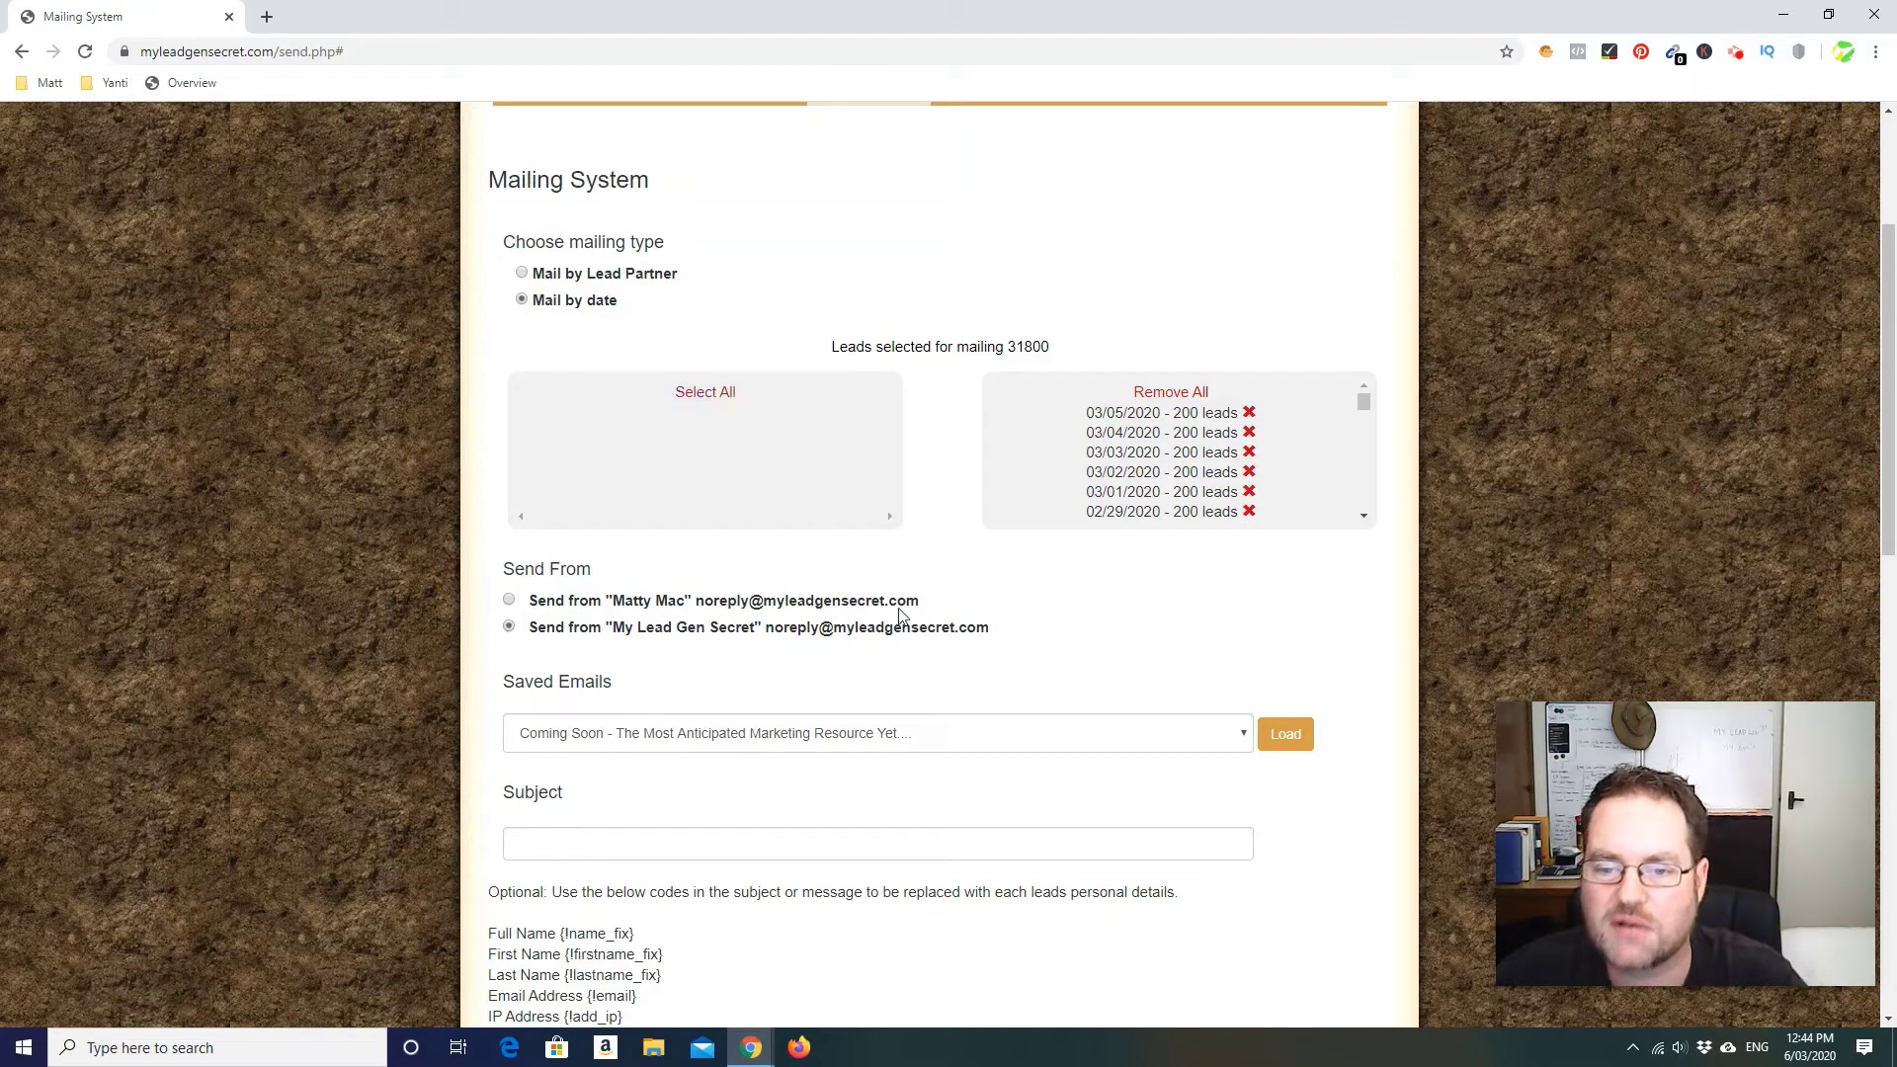
# Start the subject line "[SUSPICIOUS LINK] RE: Make $100,000…"
pyautogui.scroll(-1, 1350, 706)
pyautogui.scroll(-3, 1361, 762)
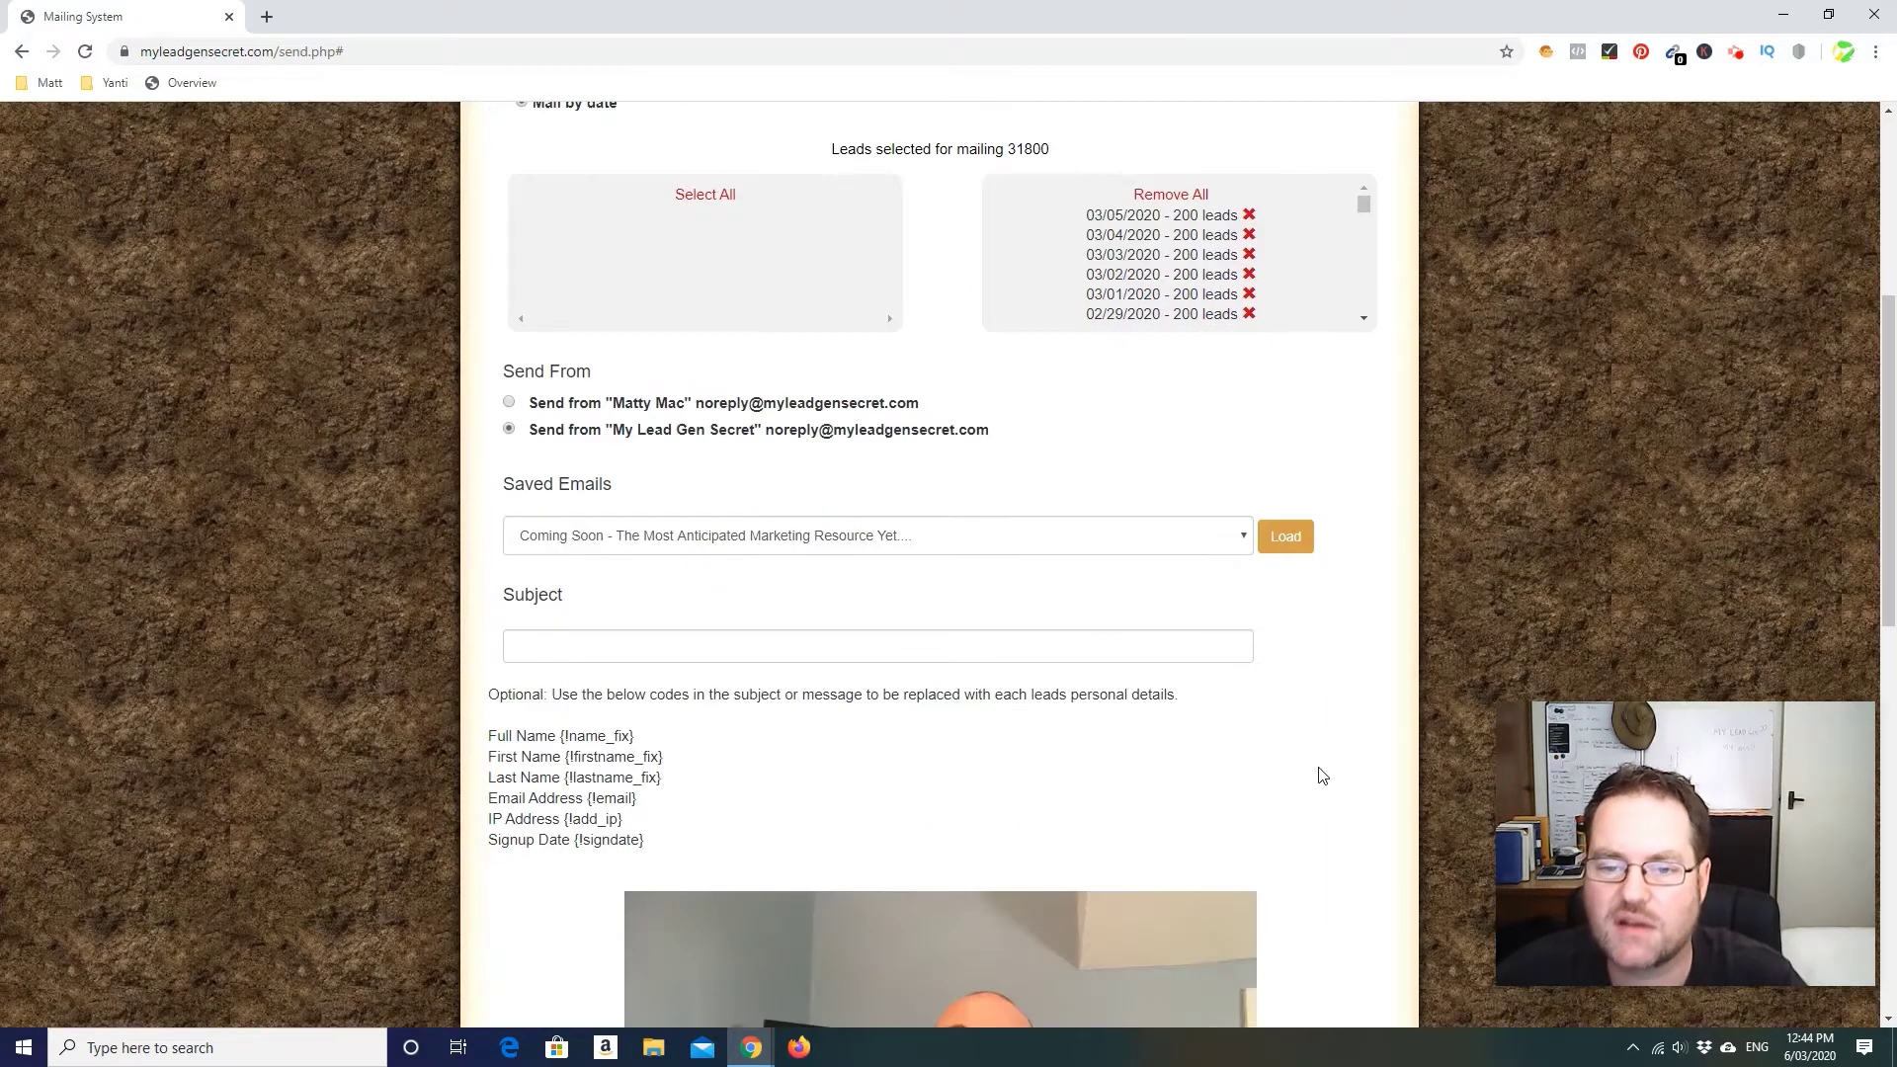
pyautogui.click(947, 554)
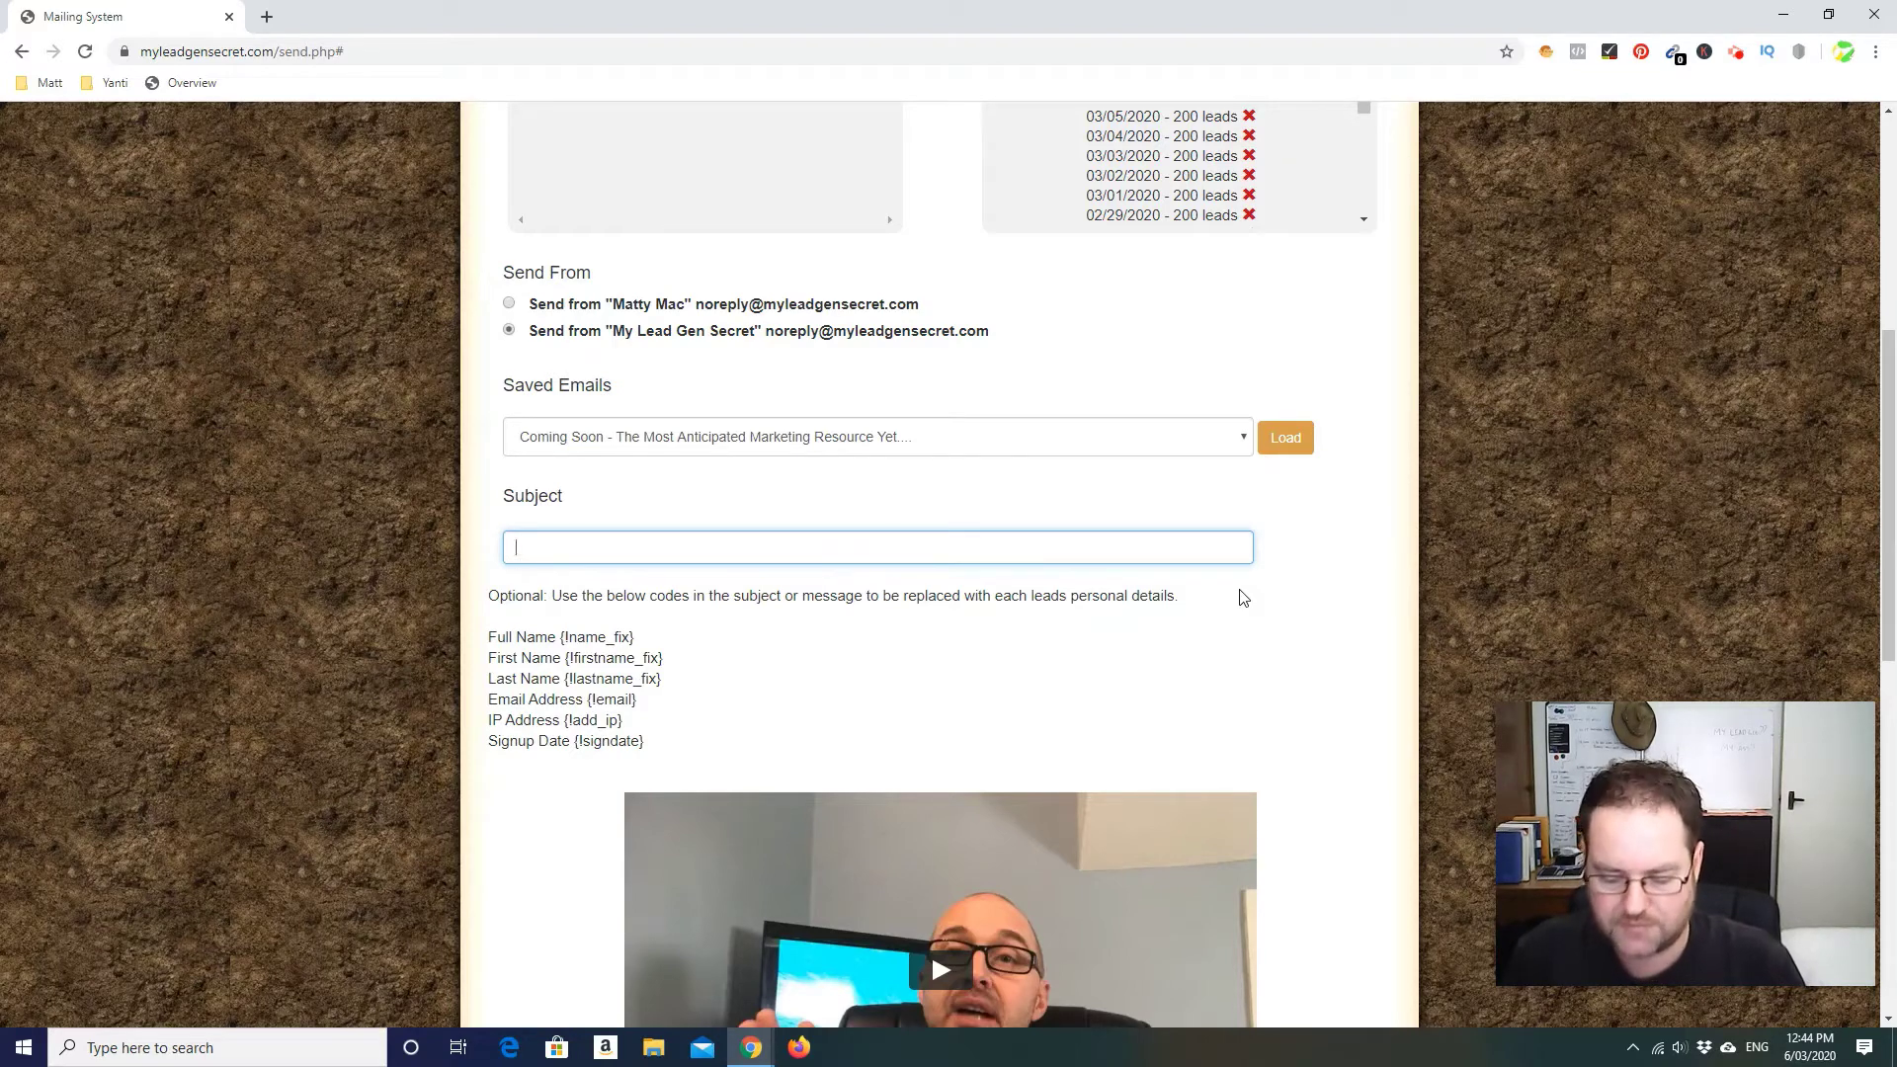
pyautogui.write('US')
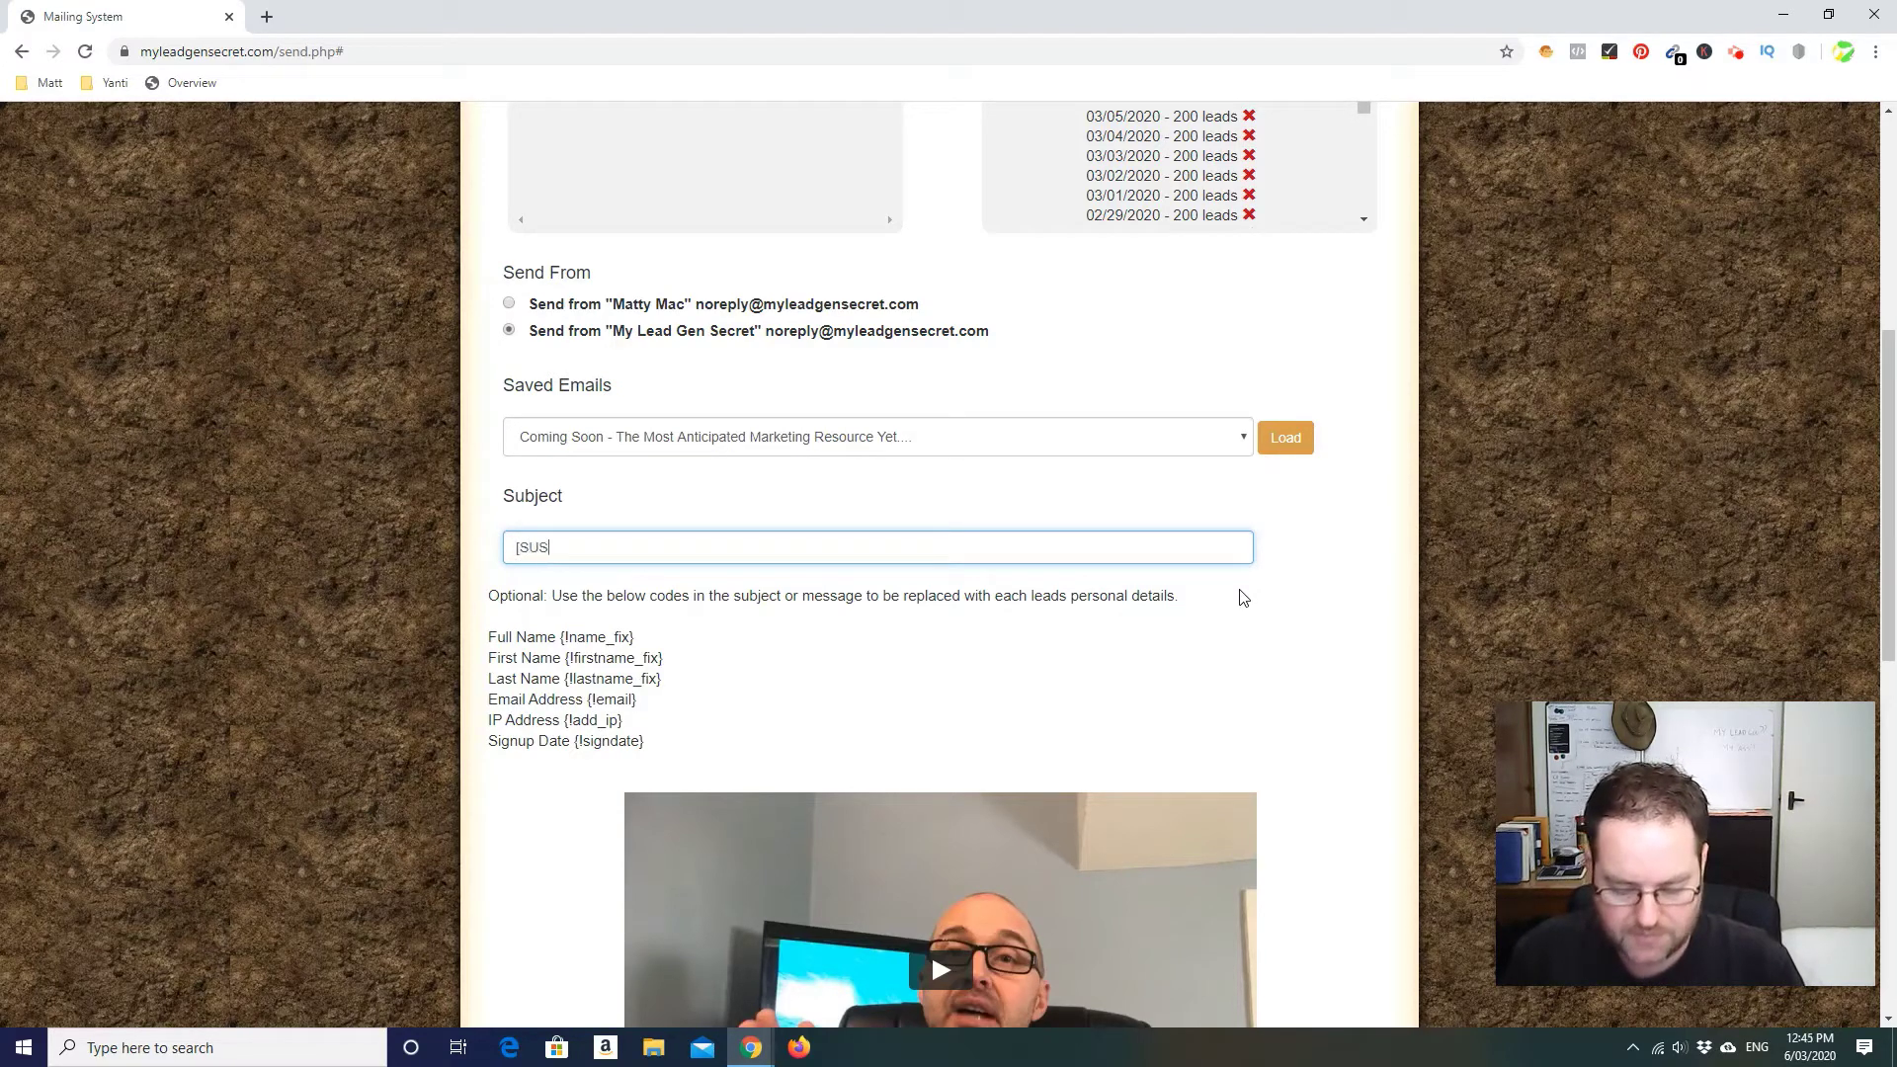
pyautogui.write('PICIOUS')
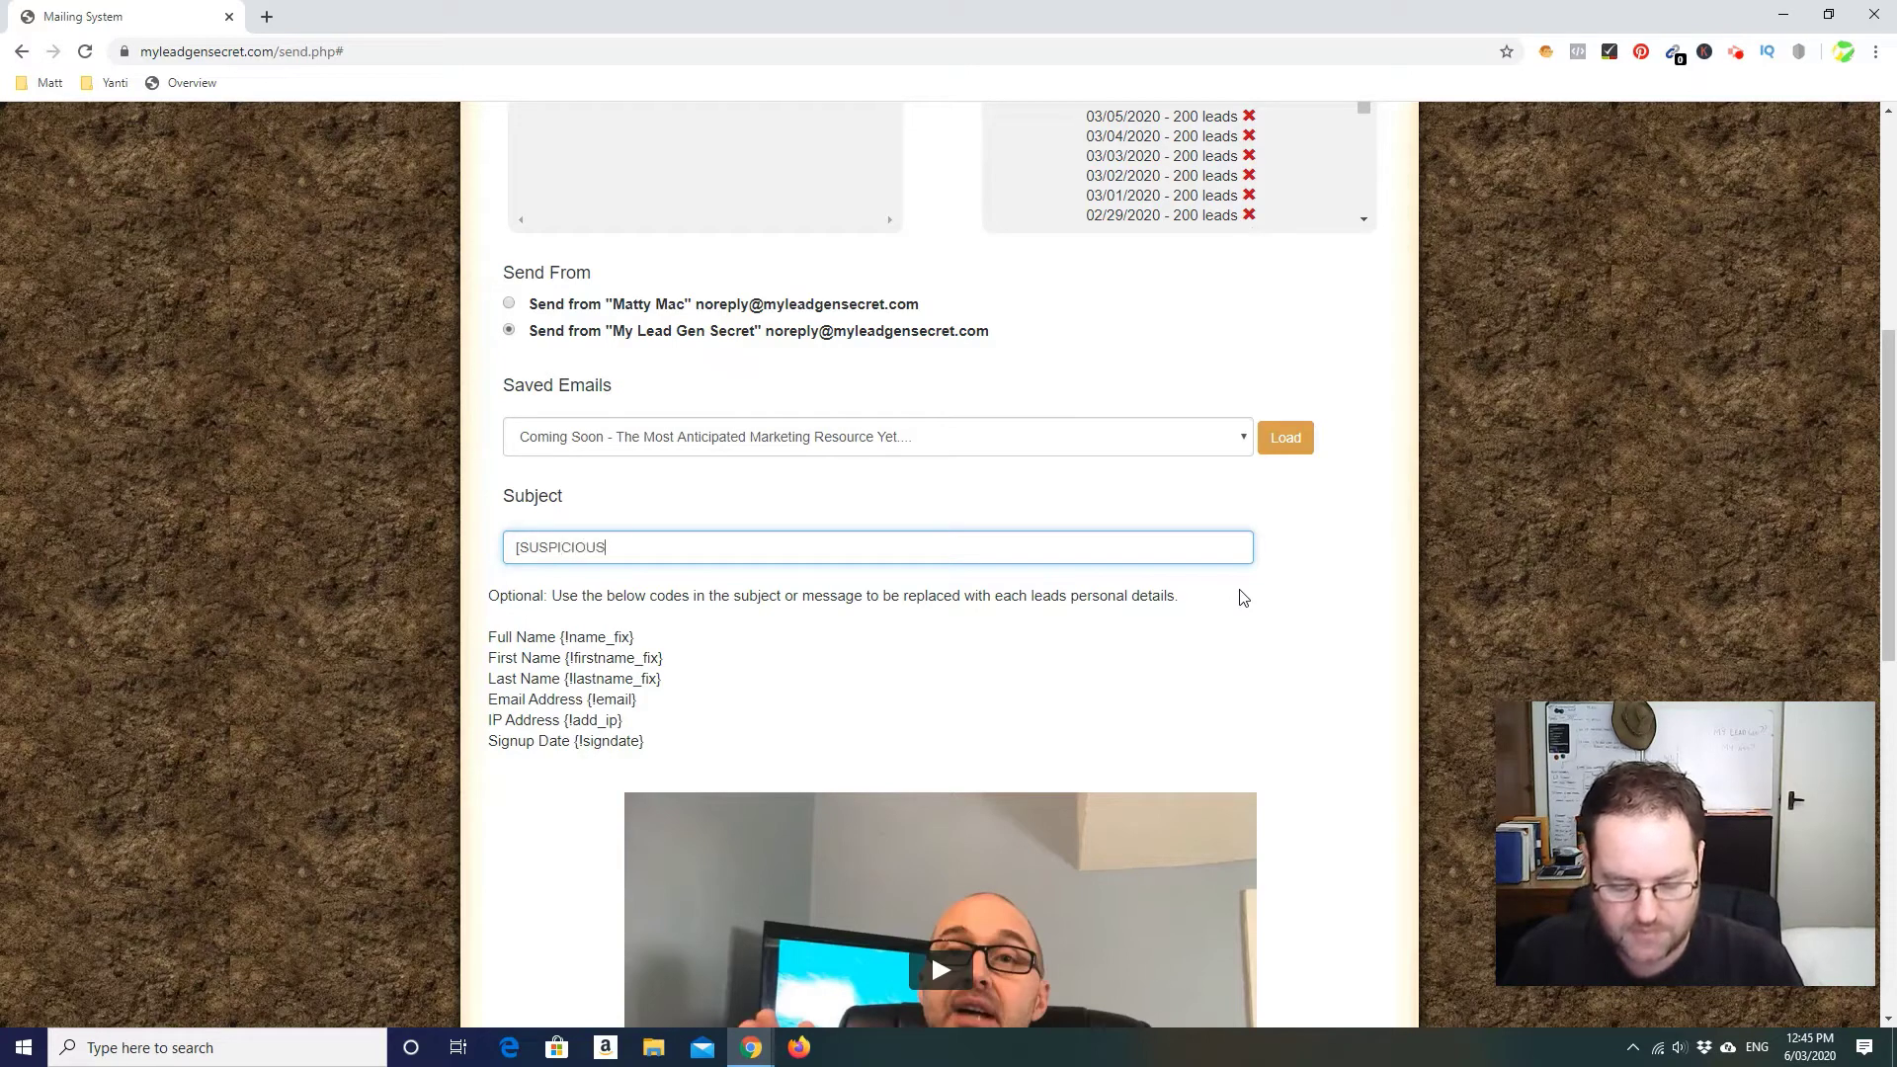
pyautogui.write(' LINK')
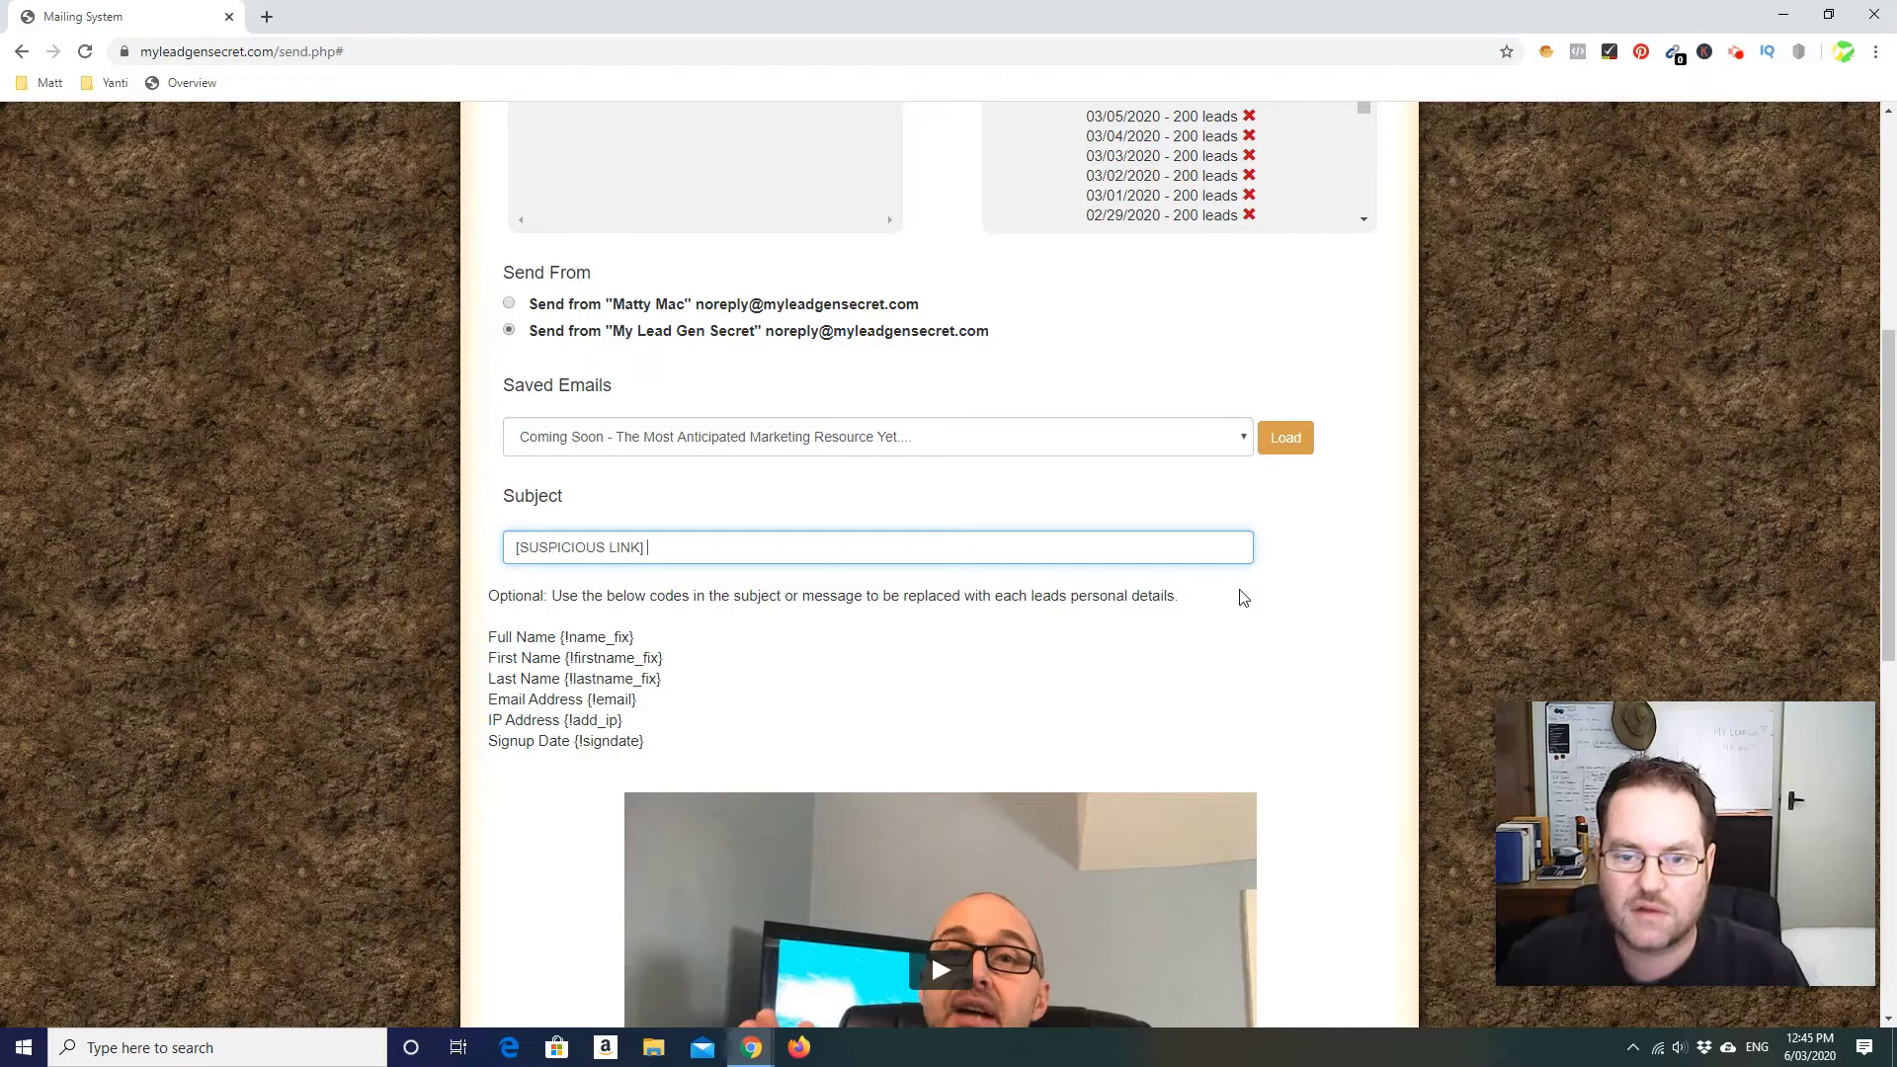
pyautogui.write('] Mak')
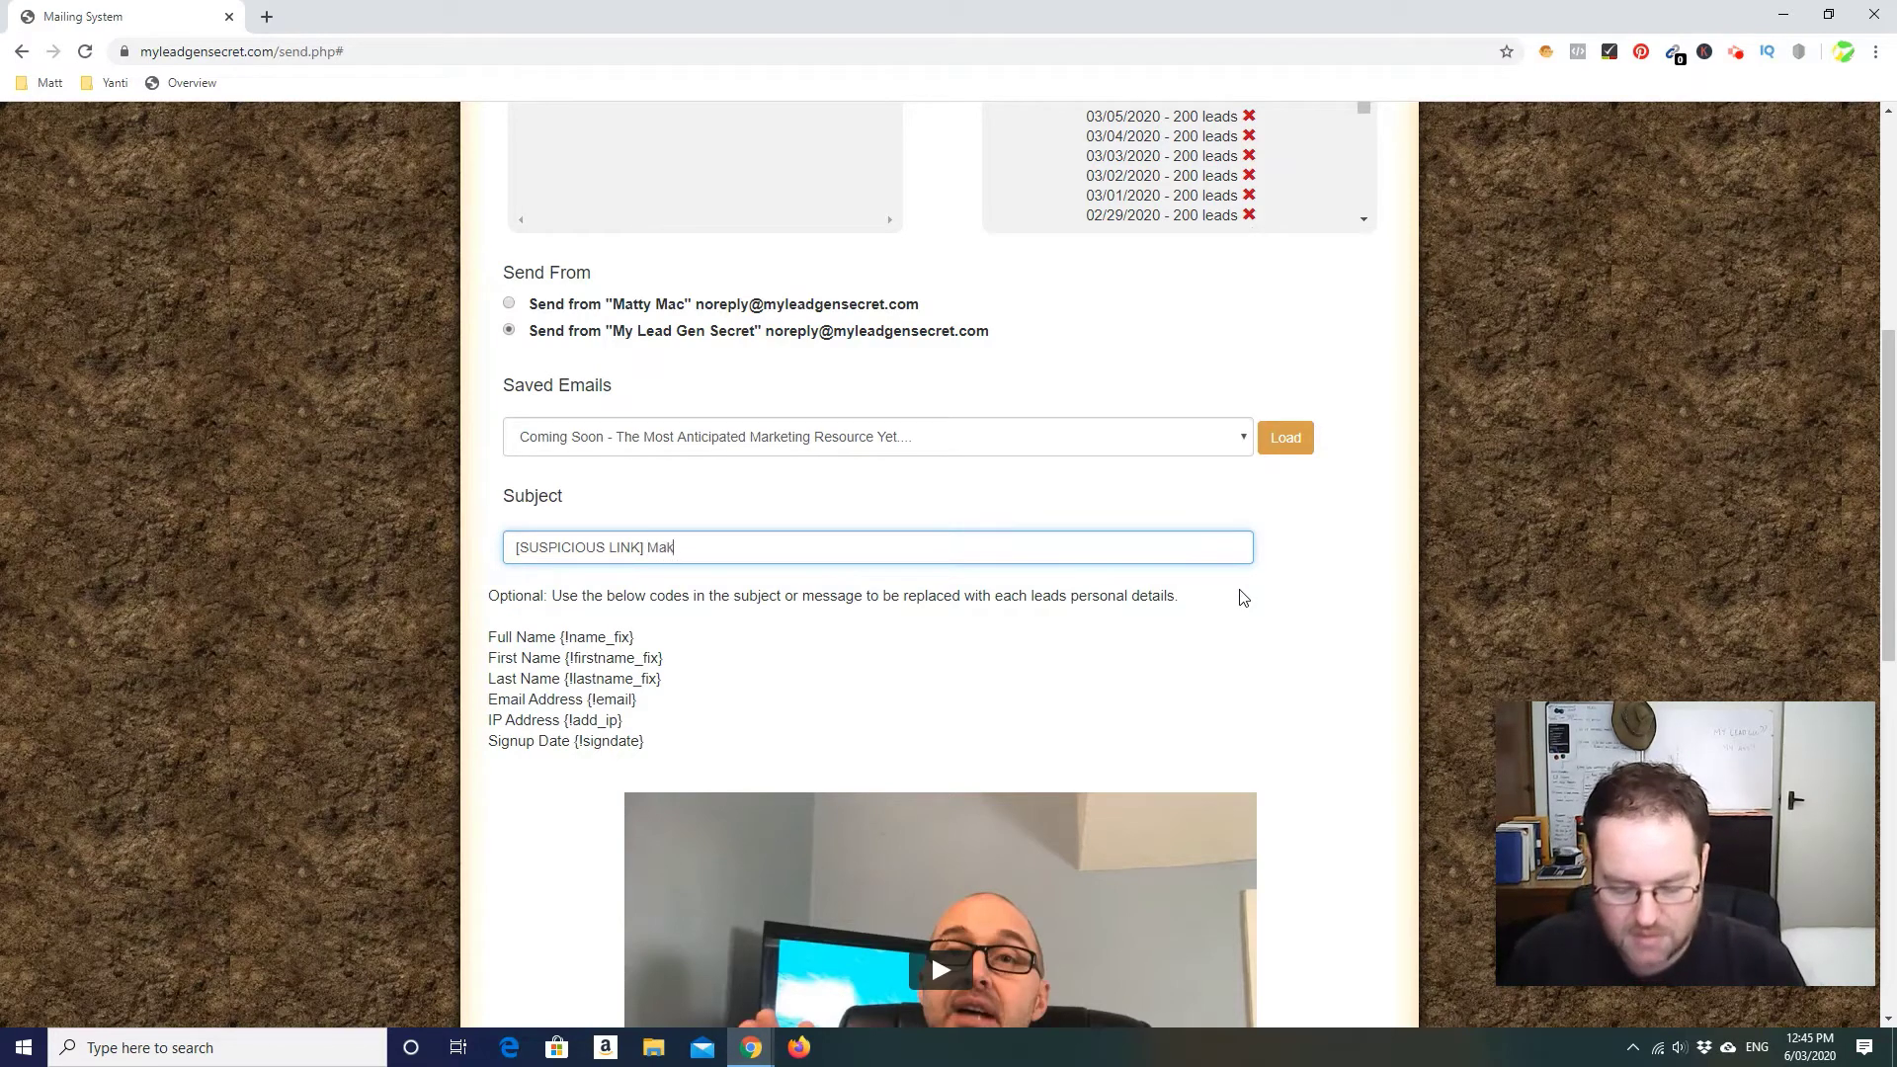
pyautogui.press('BackSpace')
pyautogui.press('BackSpace')
pyautogui.press('BackSpace')
pyautogui.press('BackSpace')
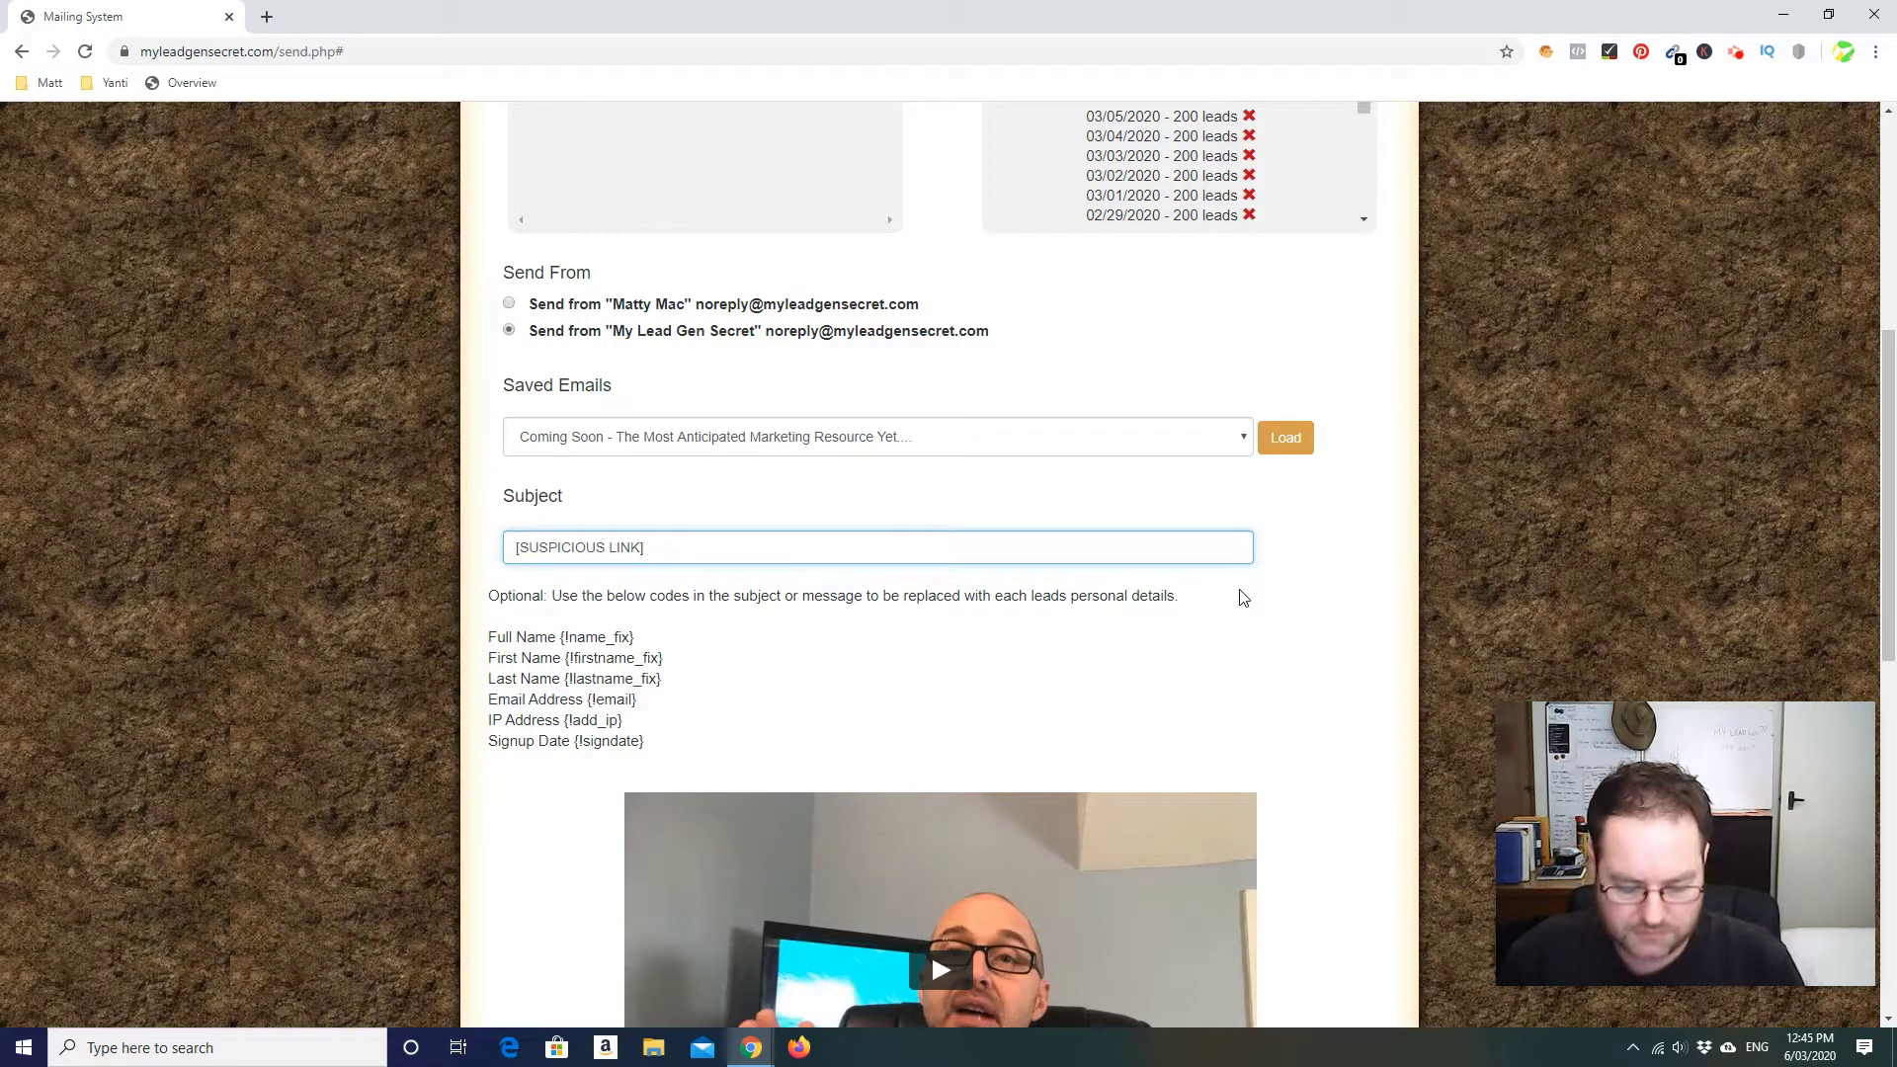
pyautogui.write('RE: Ma')
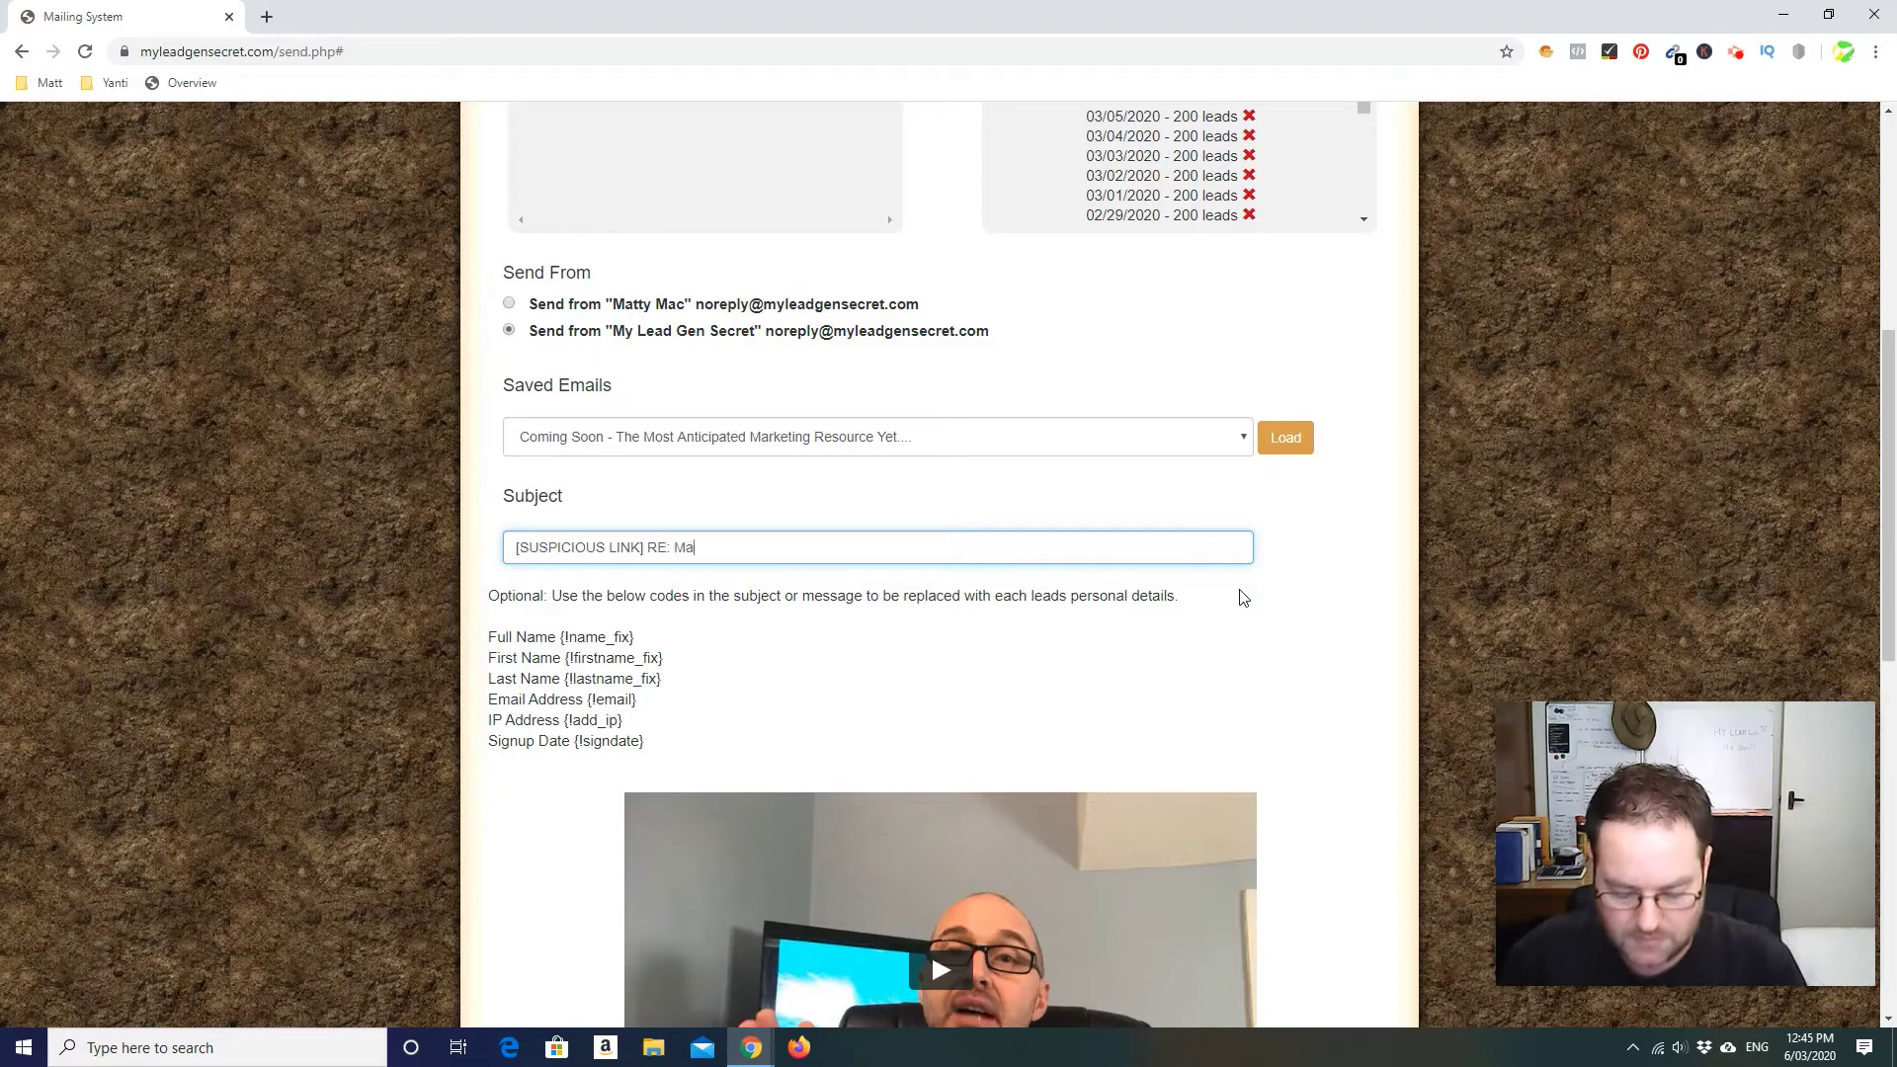
pyautogui.write('ke')
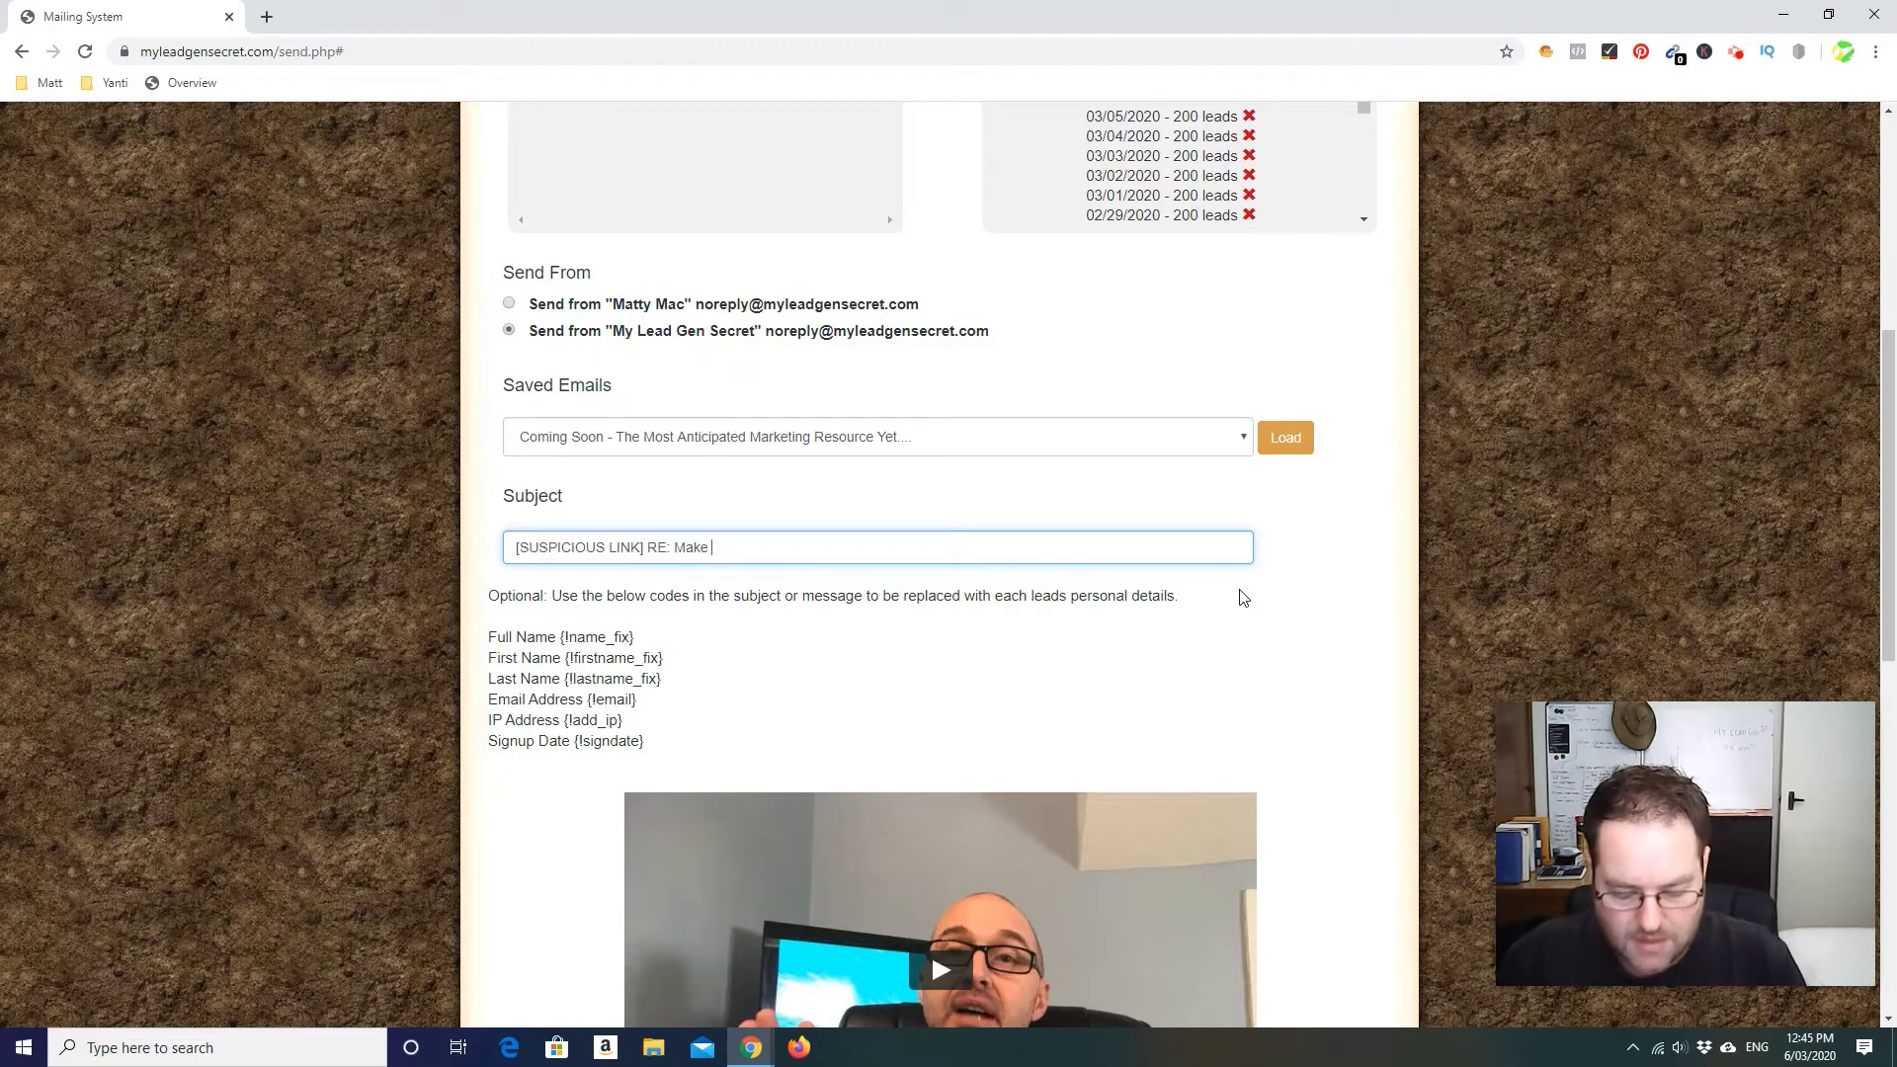
pyautogui.write(' $100')
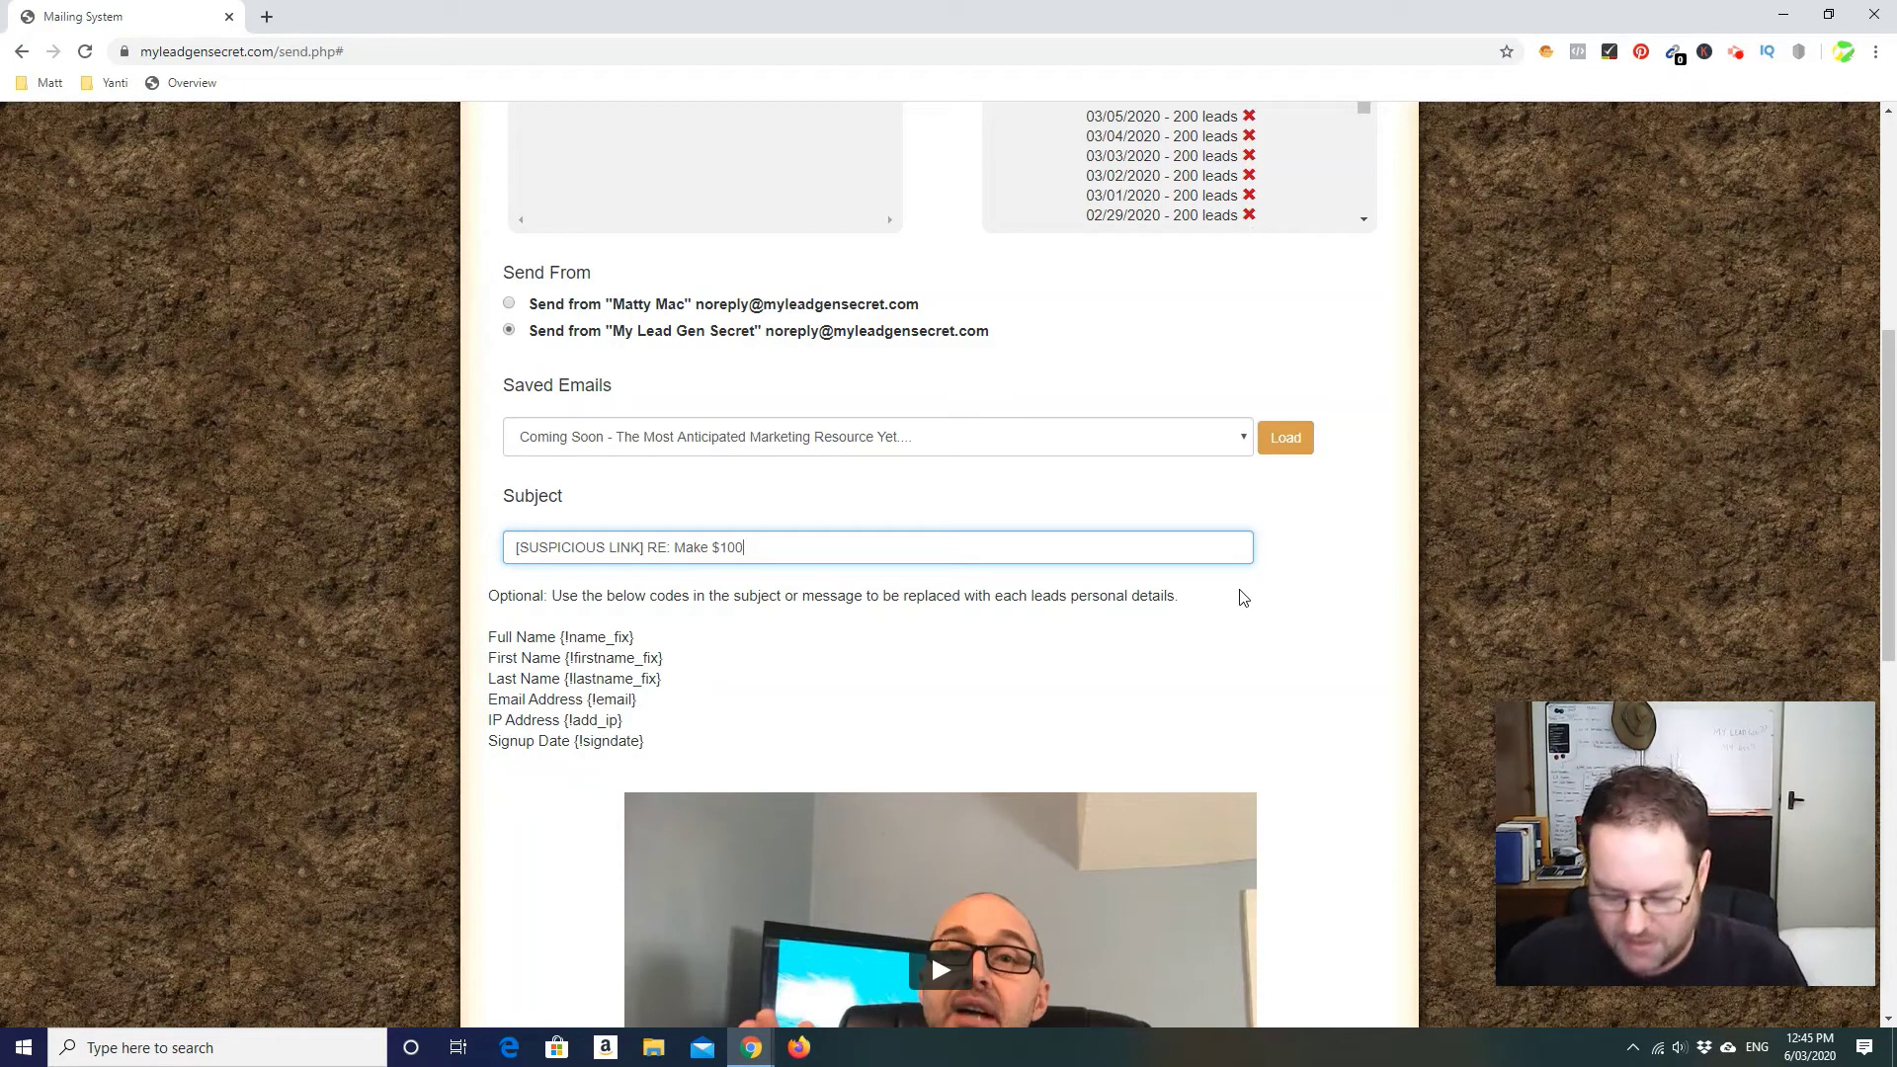
pyautogui.write(',000,000 with just 1 click')
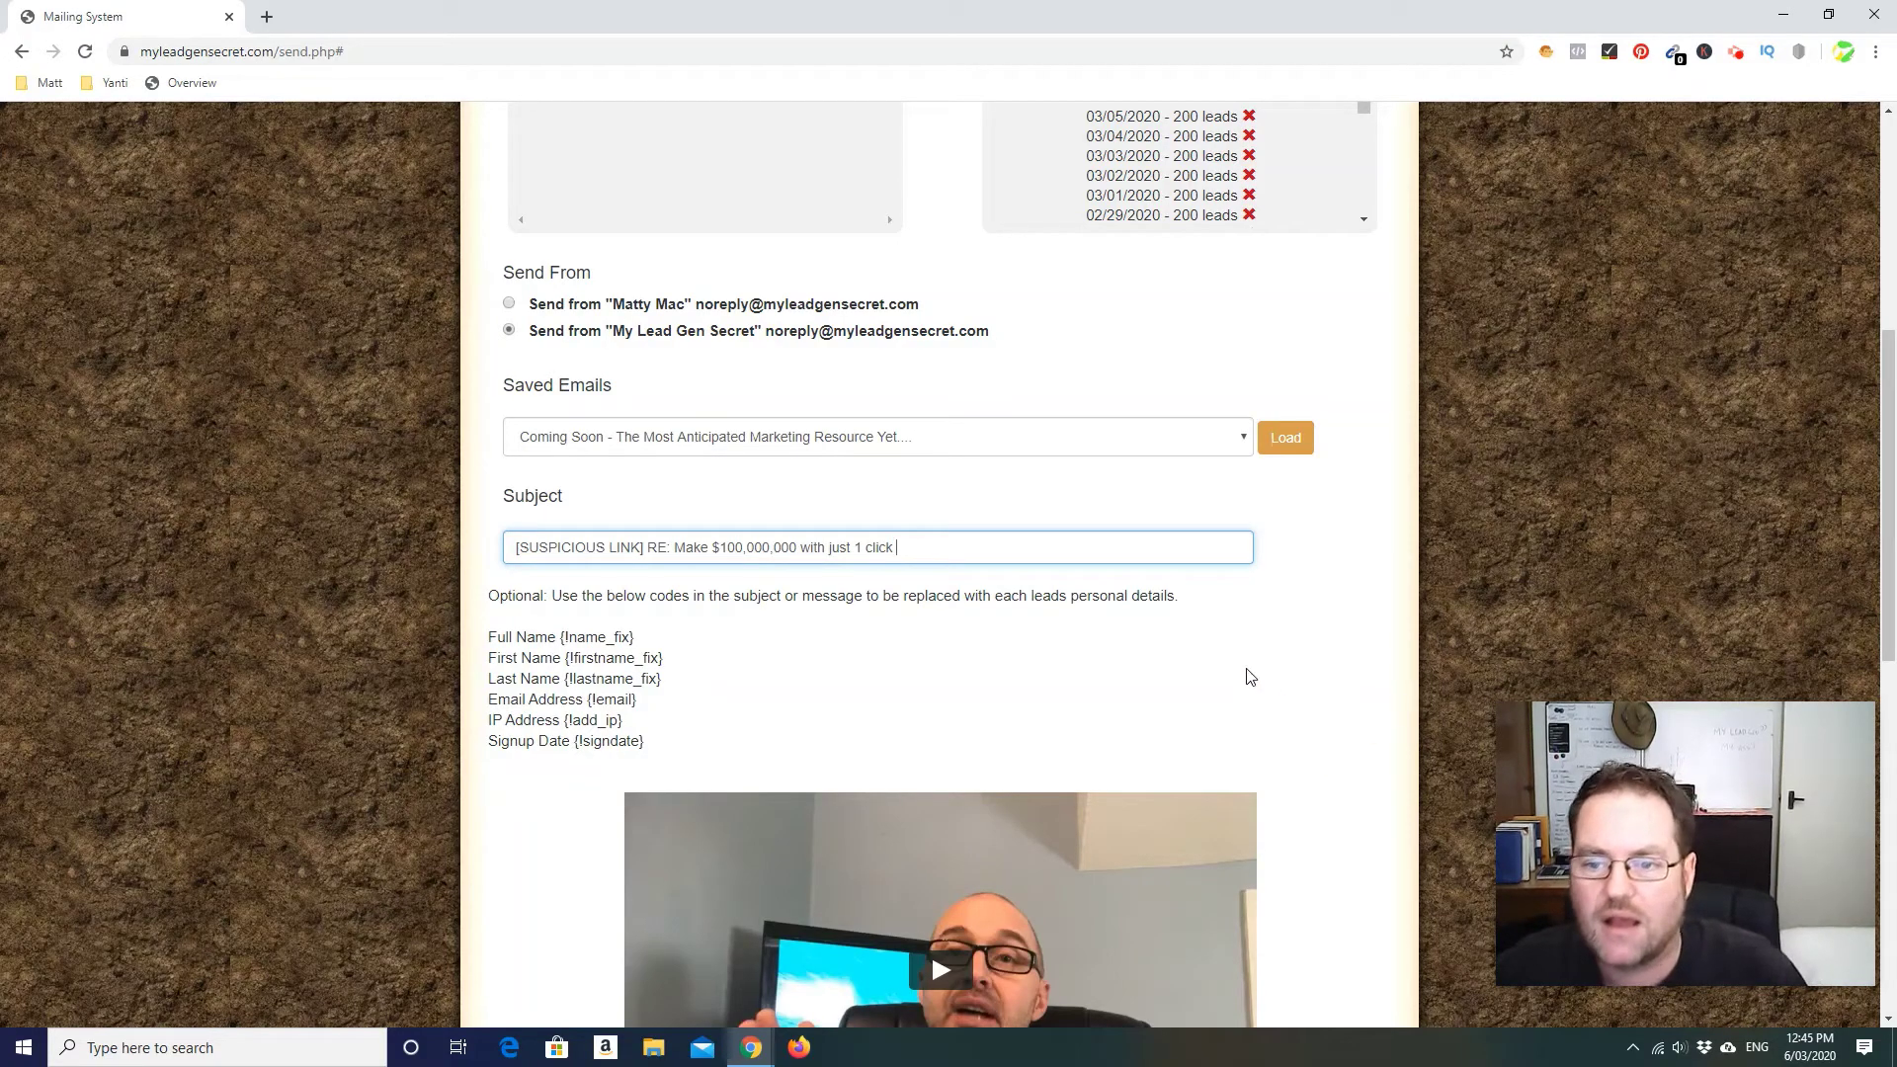
# Replace the body placeholder with the red bold heading "ATTENTION: SUSPICIOUS LINK - DO NOT CLICK"
pyautogui.scroll(-5, 1211, 652)
pyautogui.scroll(-3, 1284, 664)
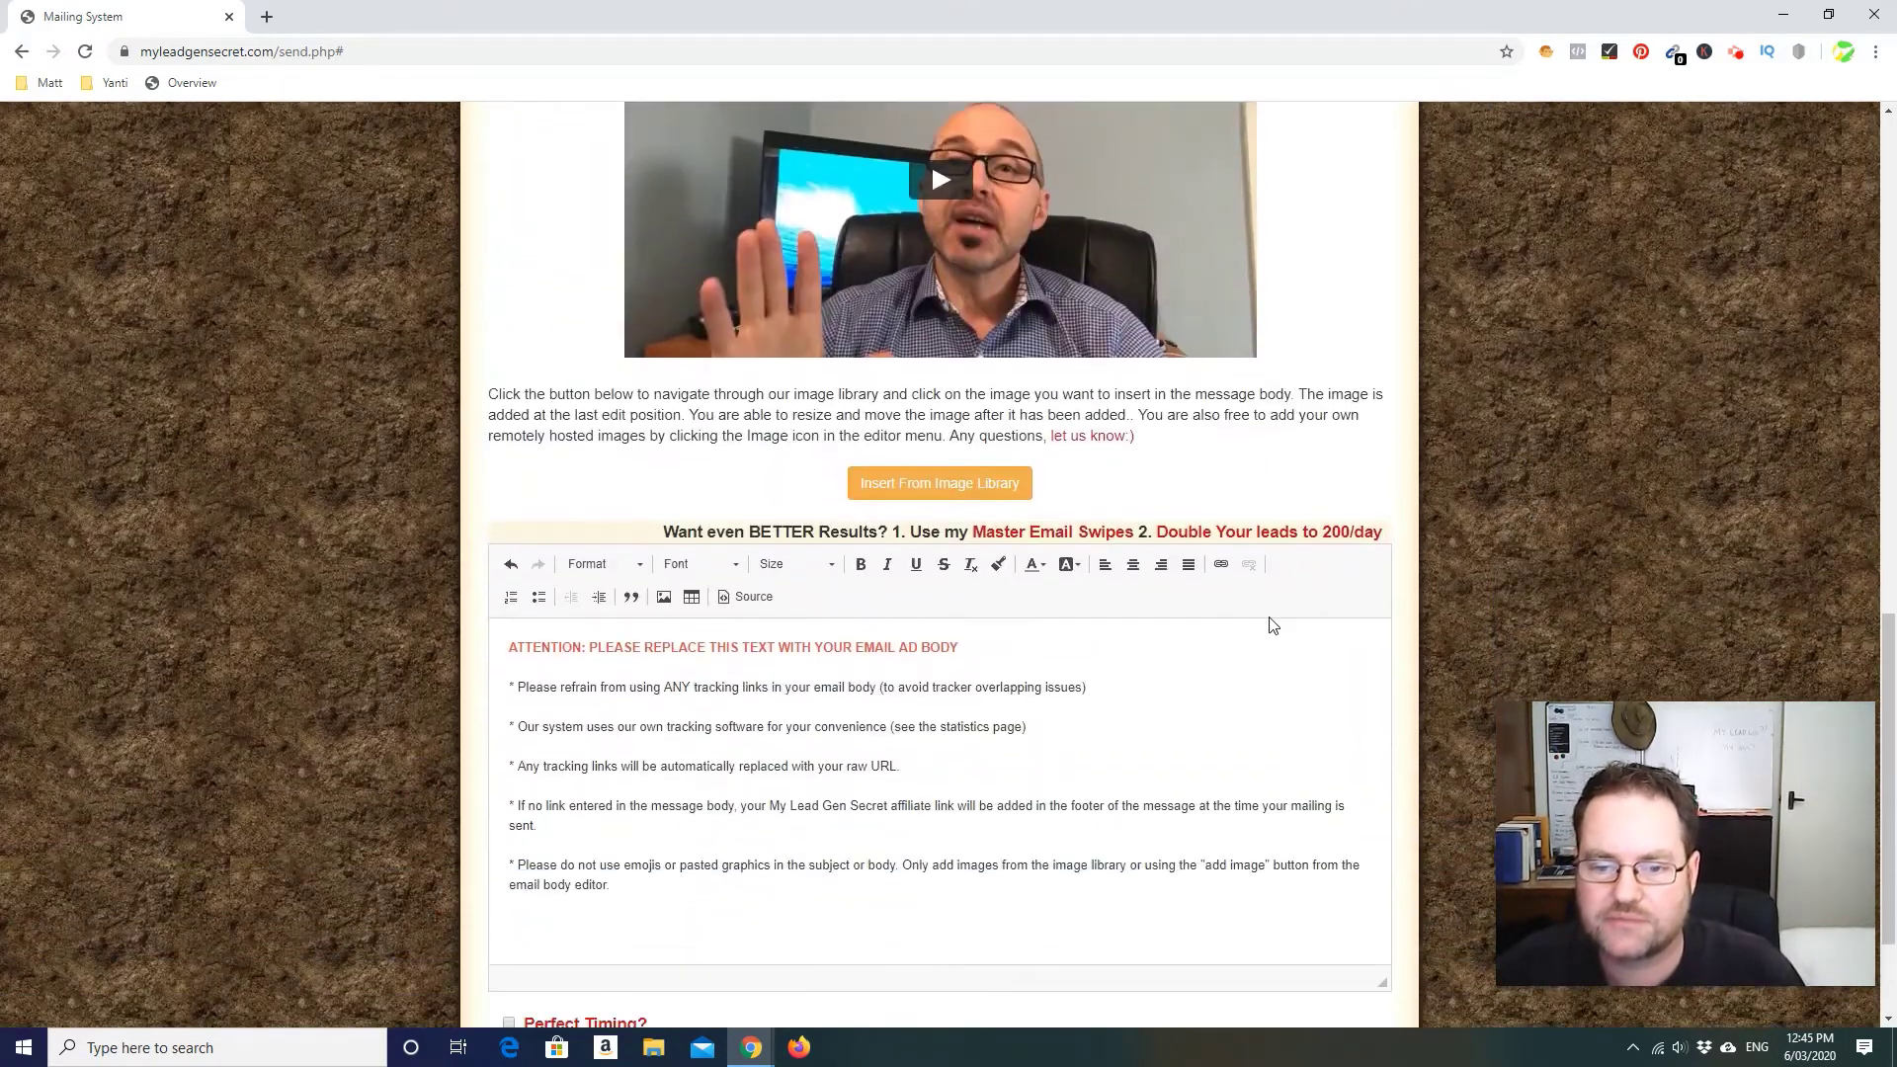
pyautogui.click(758, 743)
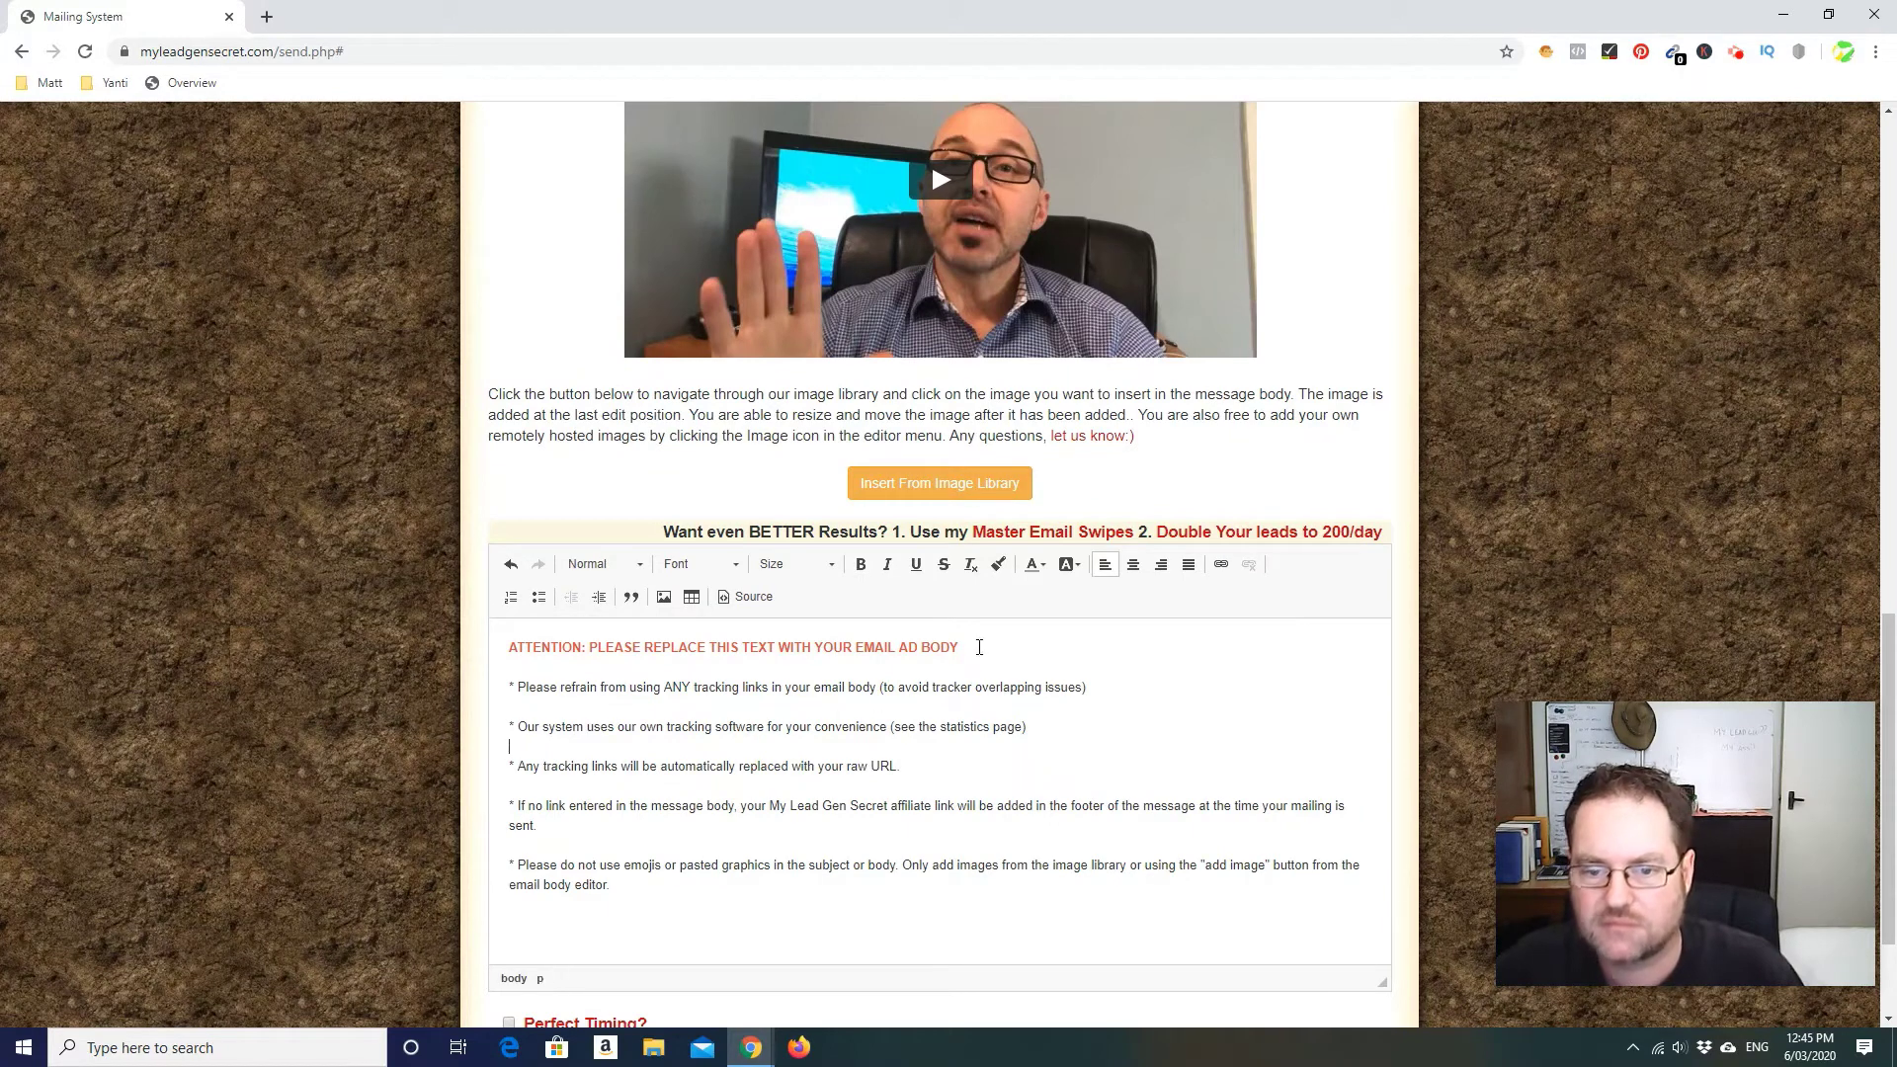
pyautogui.moveTo(979, 647); pyautogui.dragTo(589, 649)
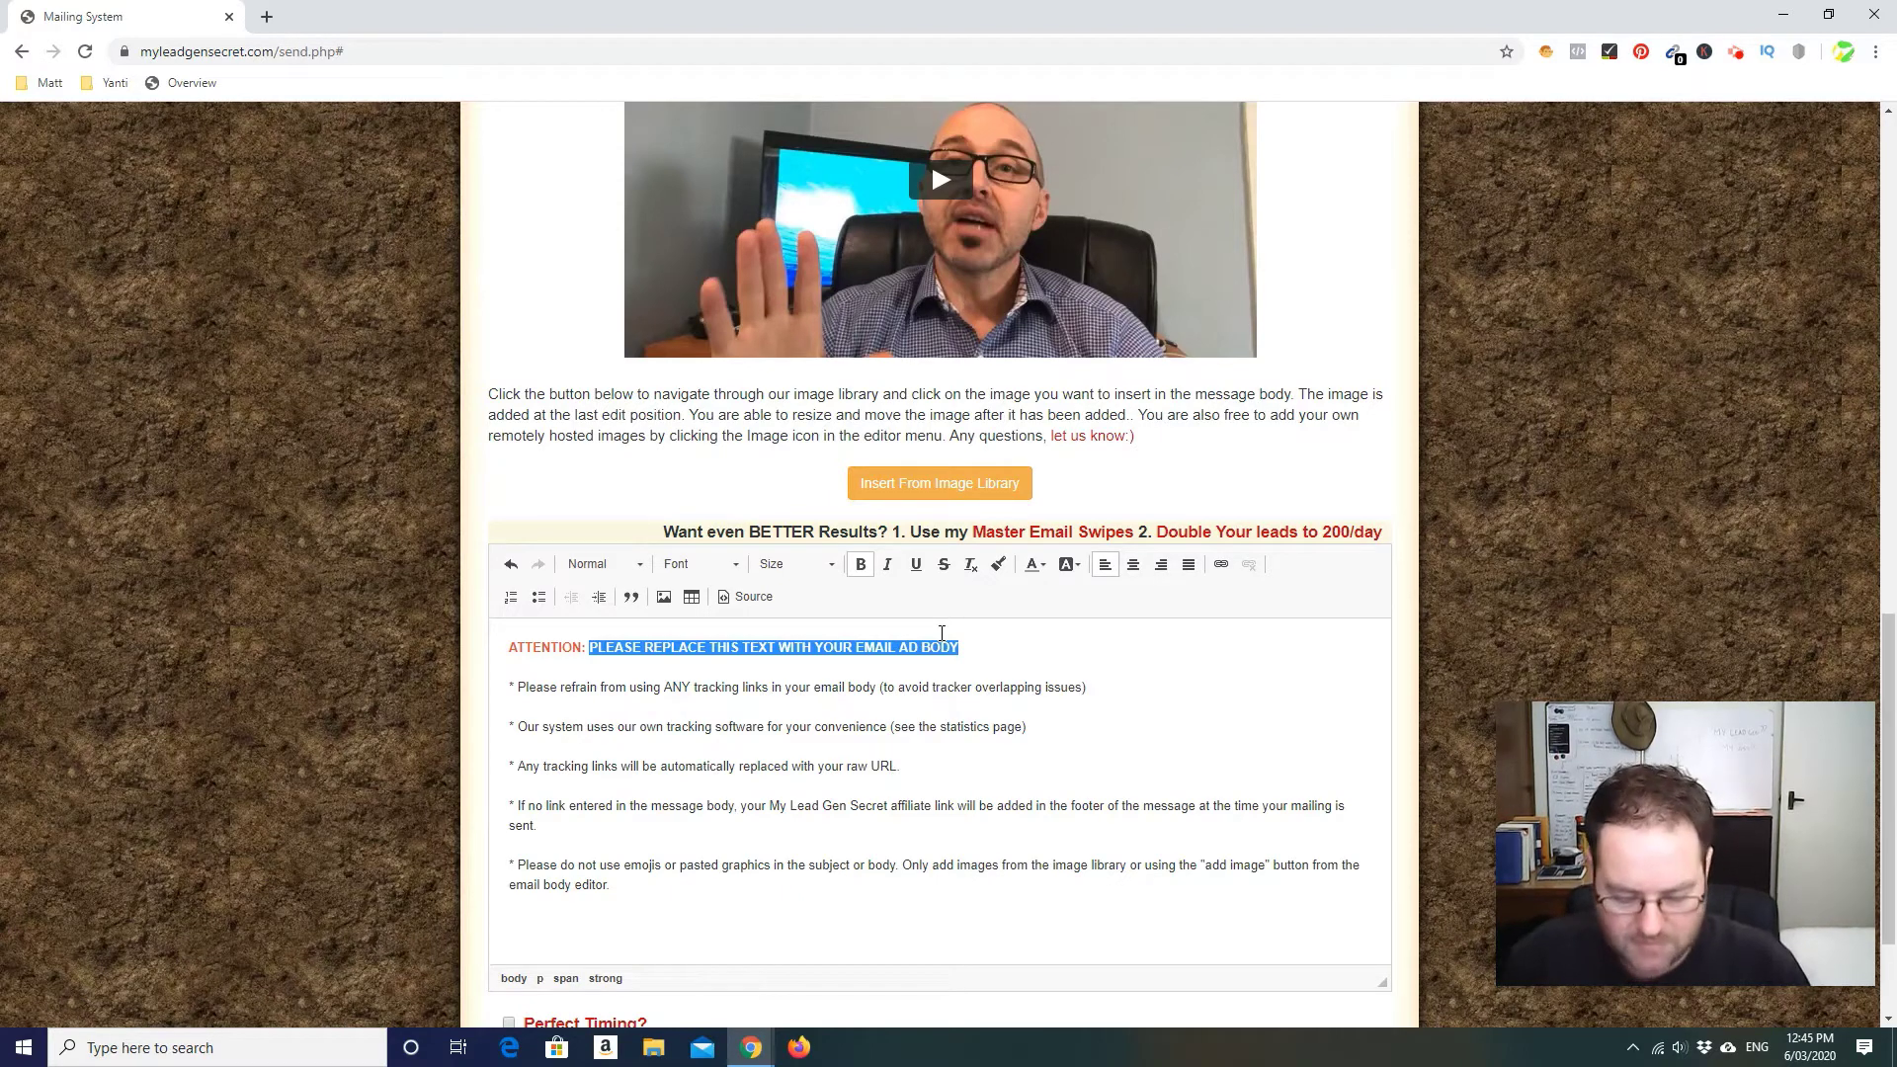
pyautogui.write('SUSPICIOUS LI')
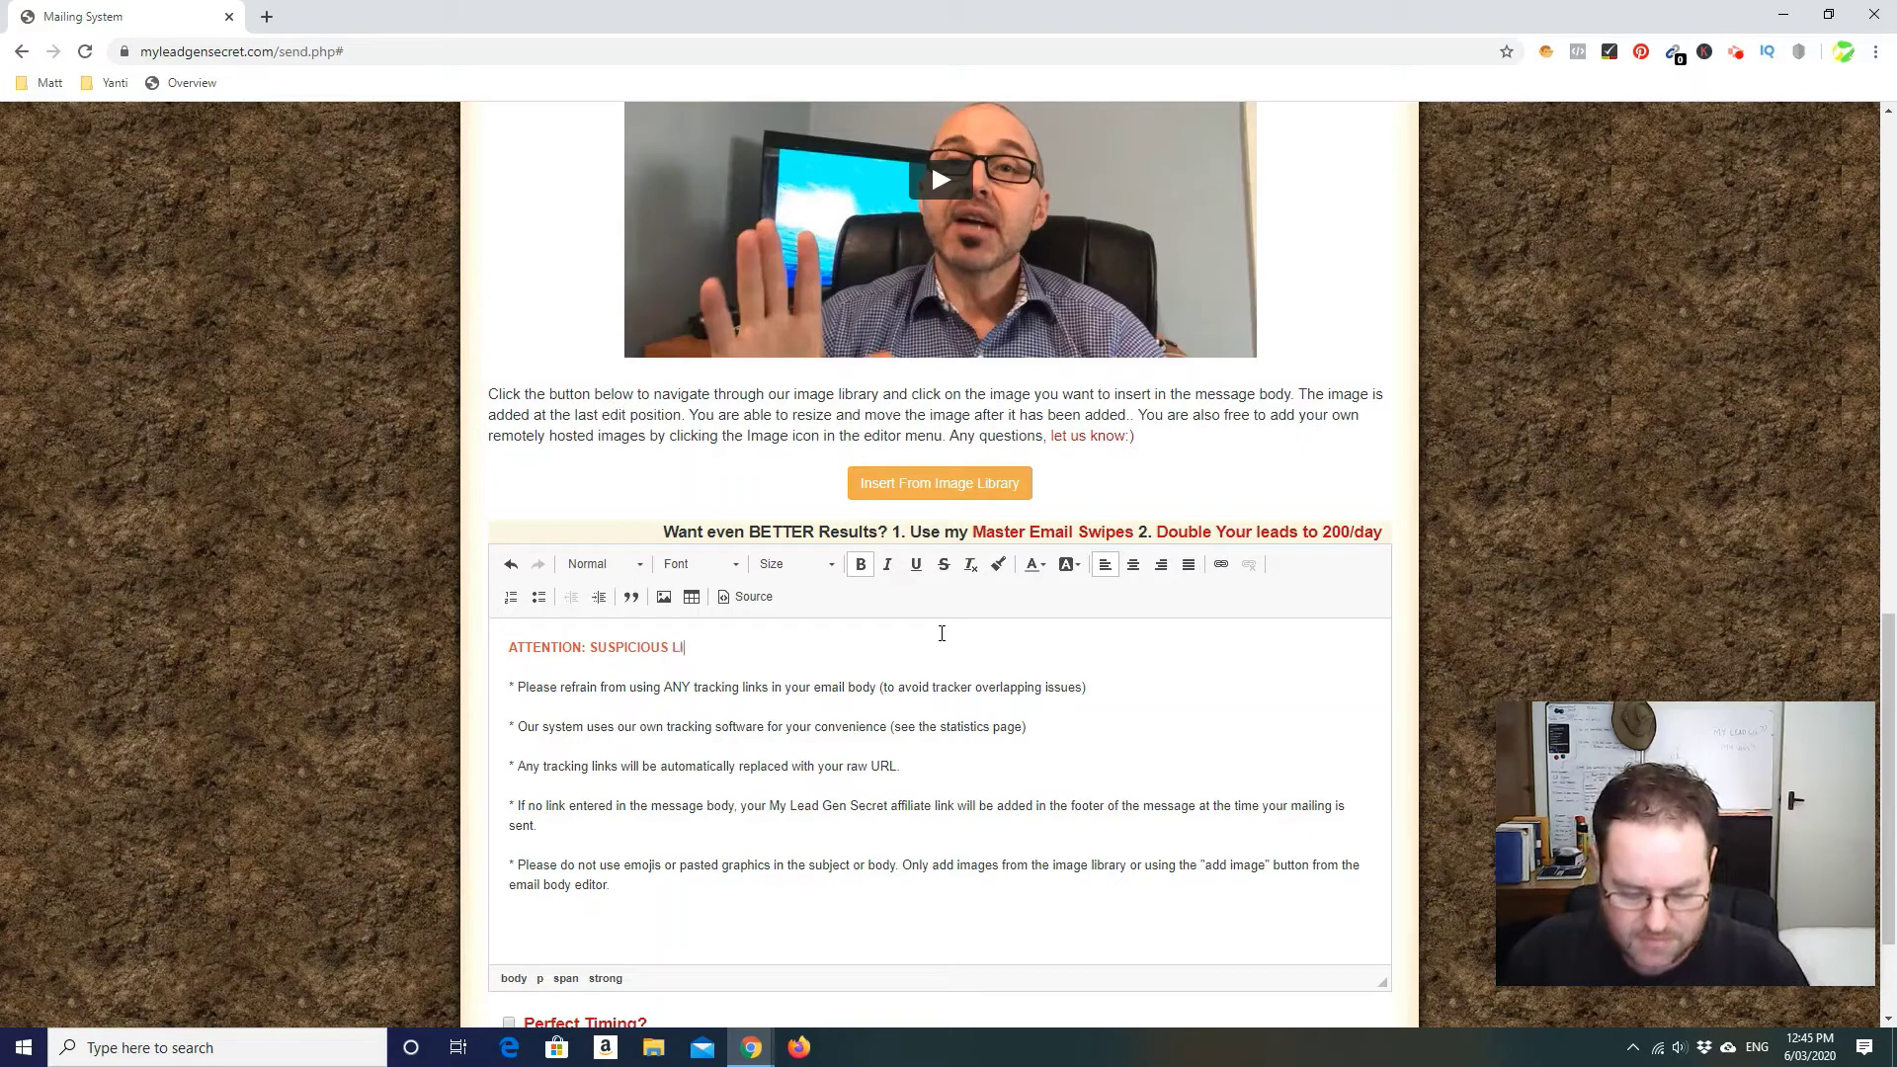
pyautogui.write('NK -')
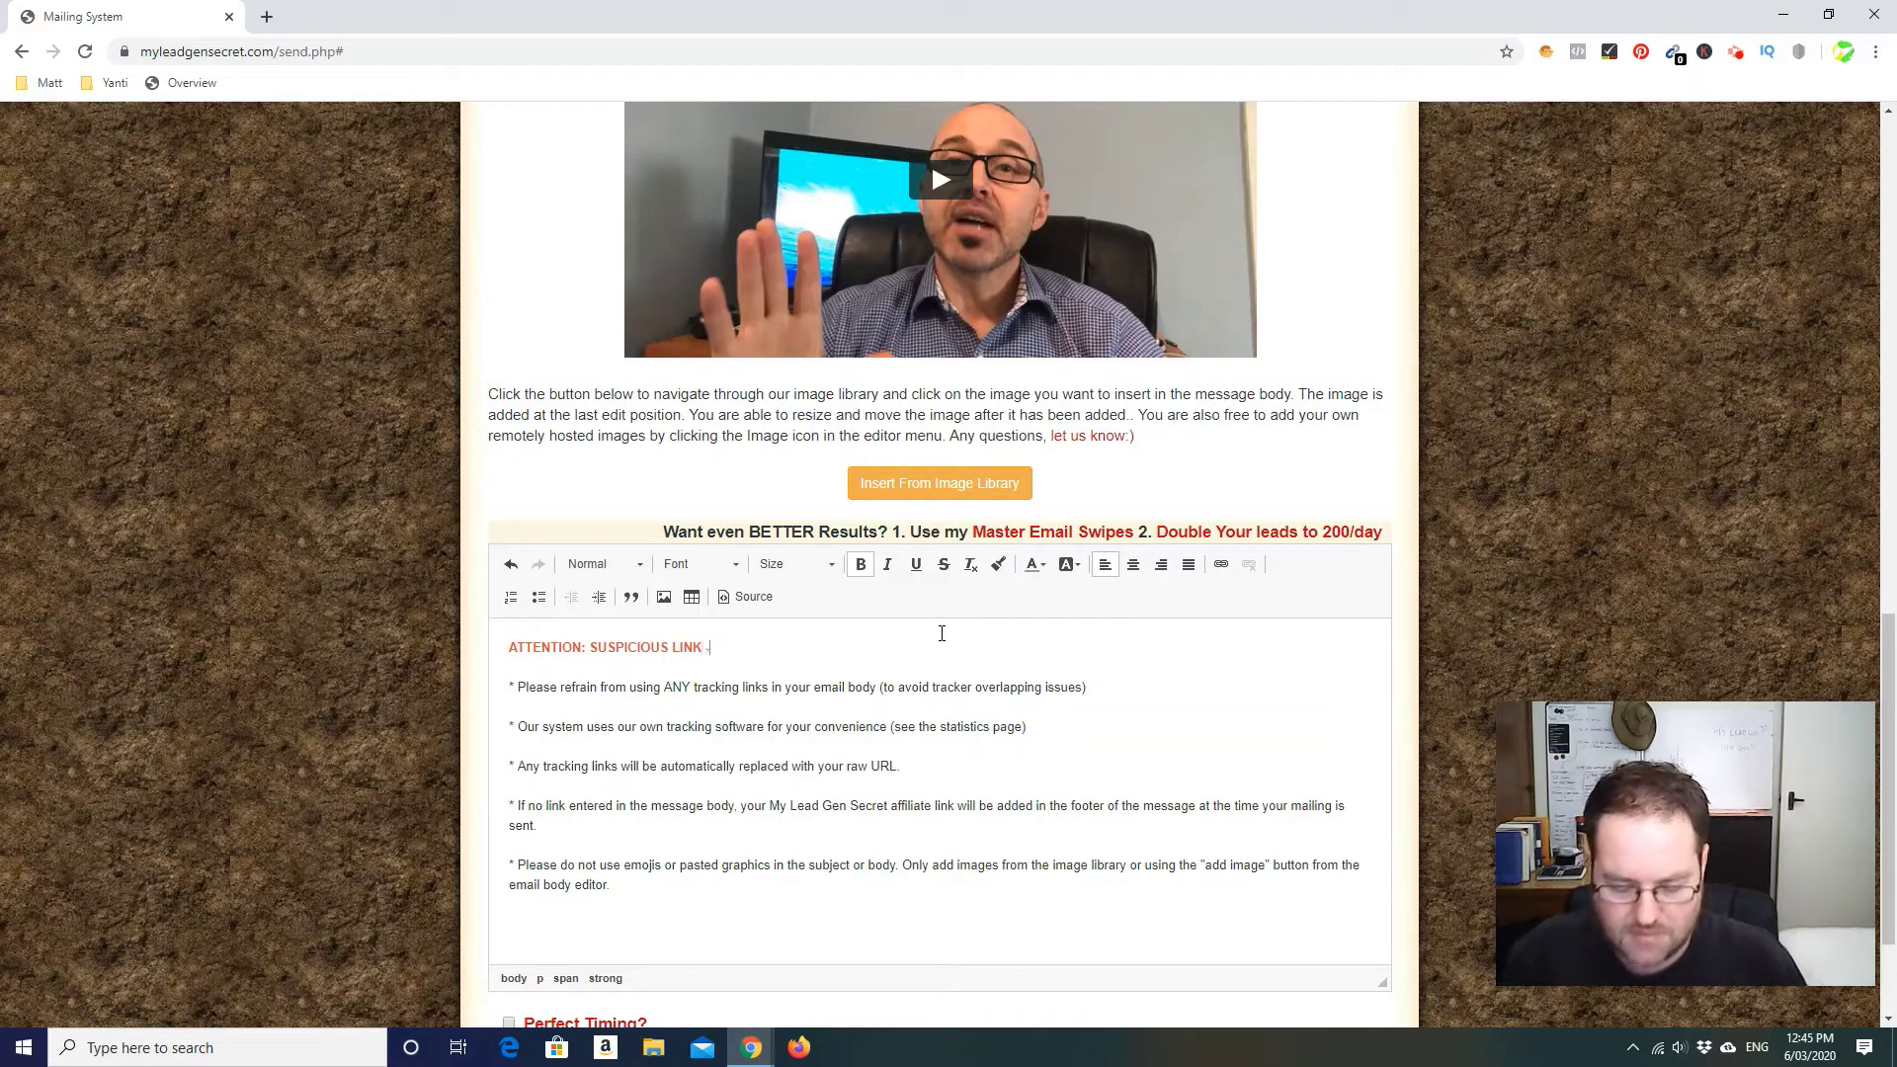
pyautogui.write(' DO NOT')
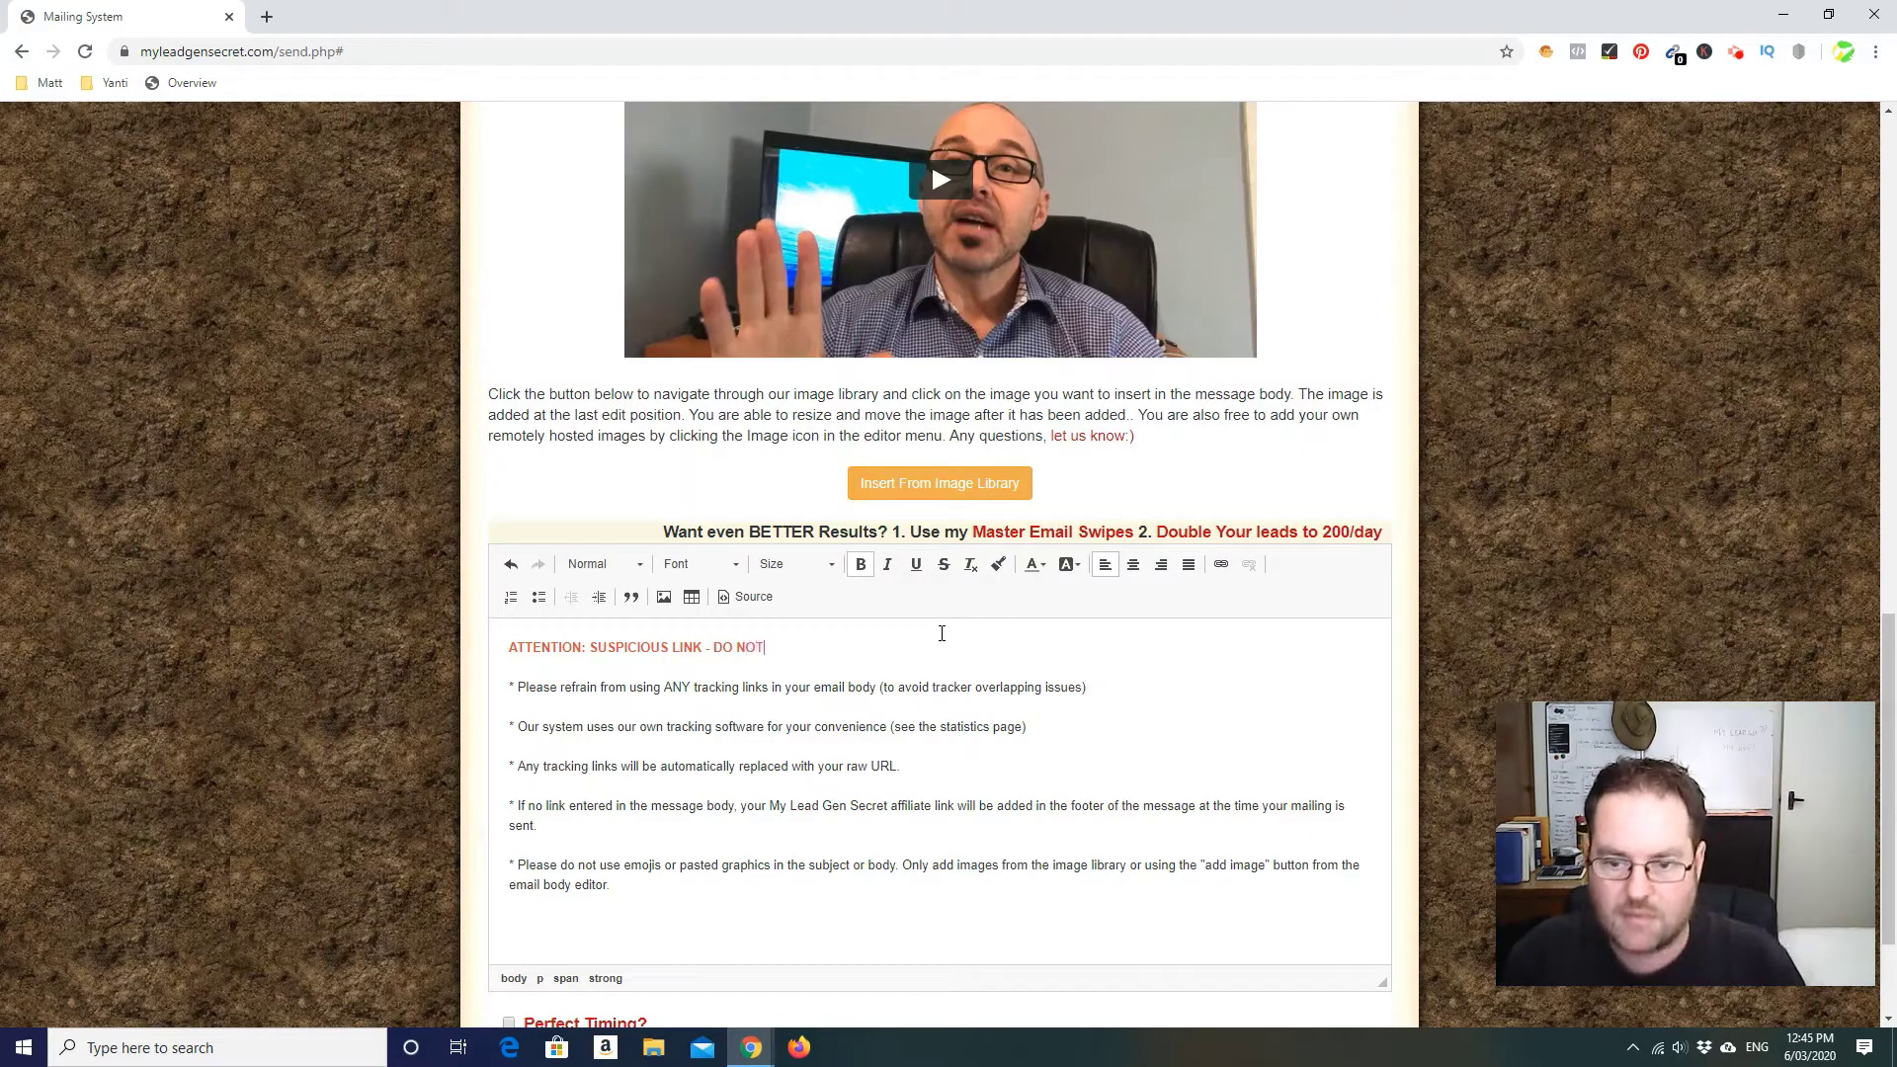
pyautogui.write(' CLICK')
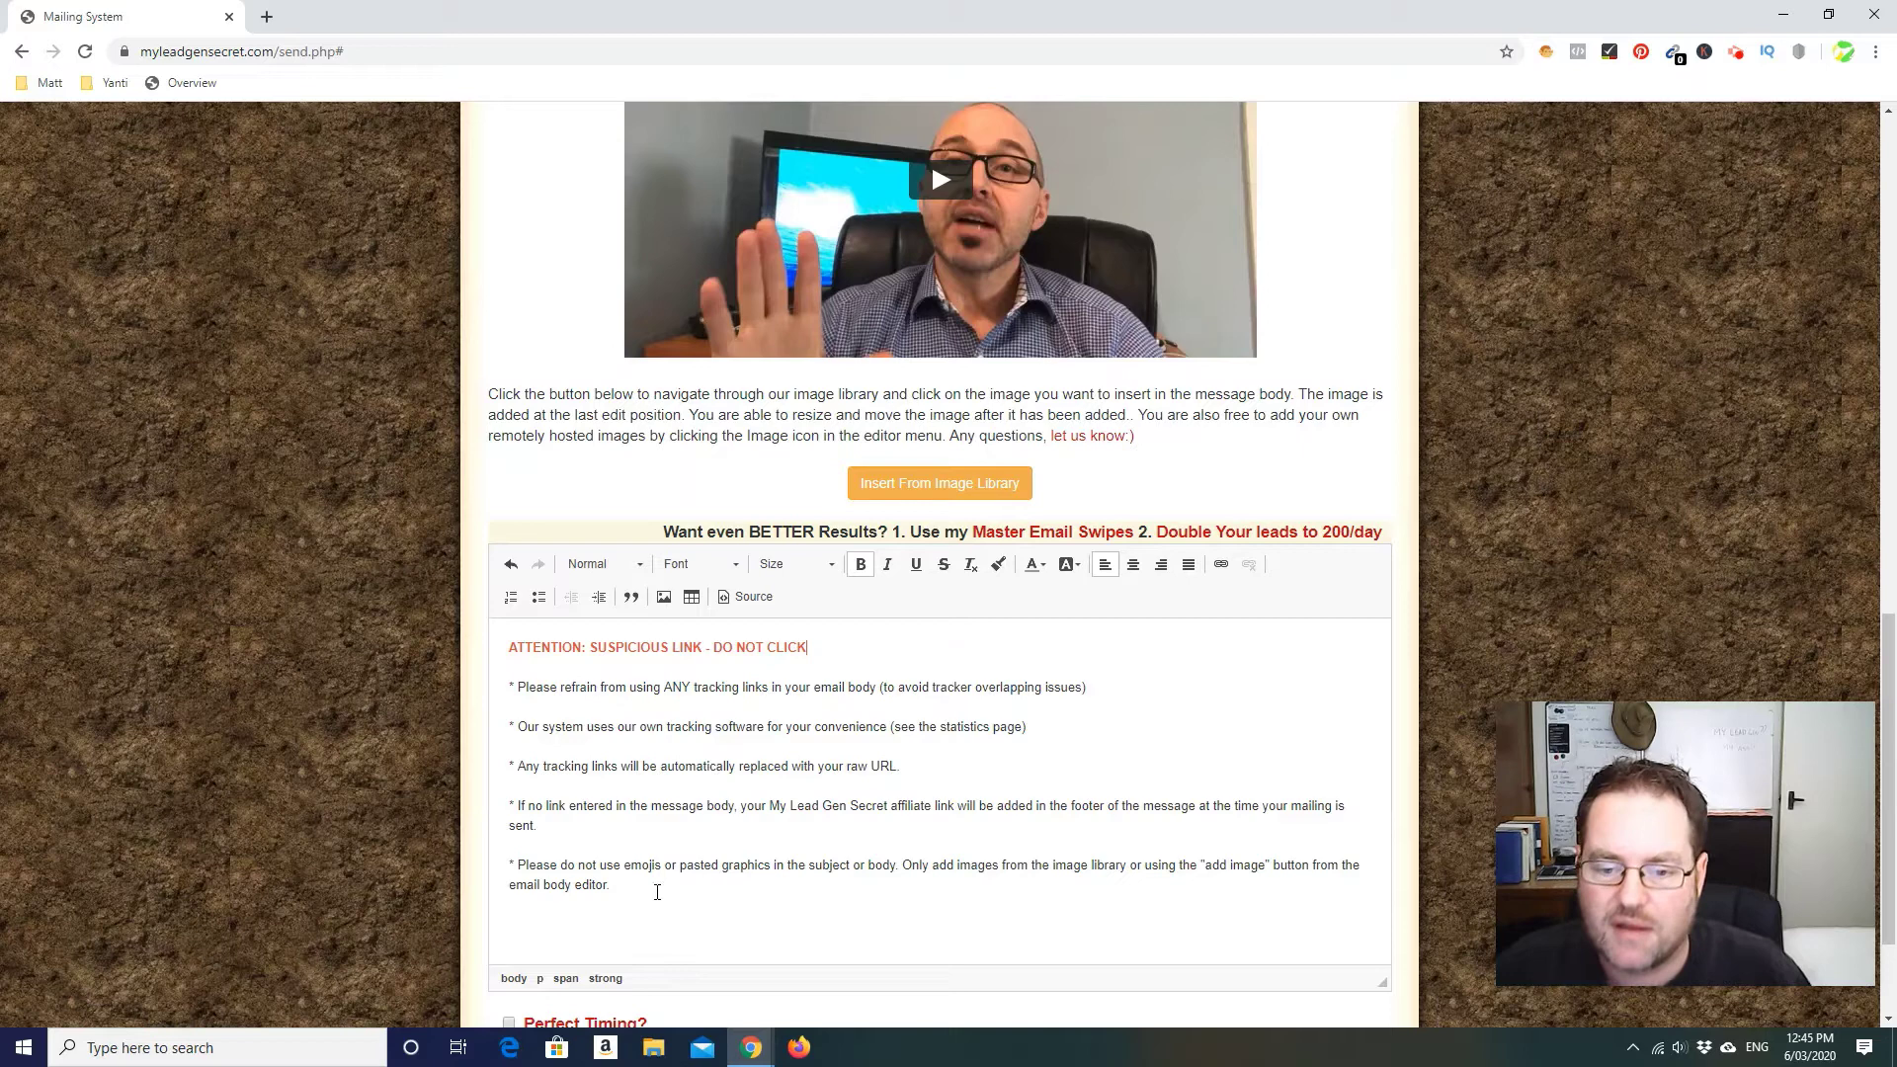
pyautogui.click(722, 866)
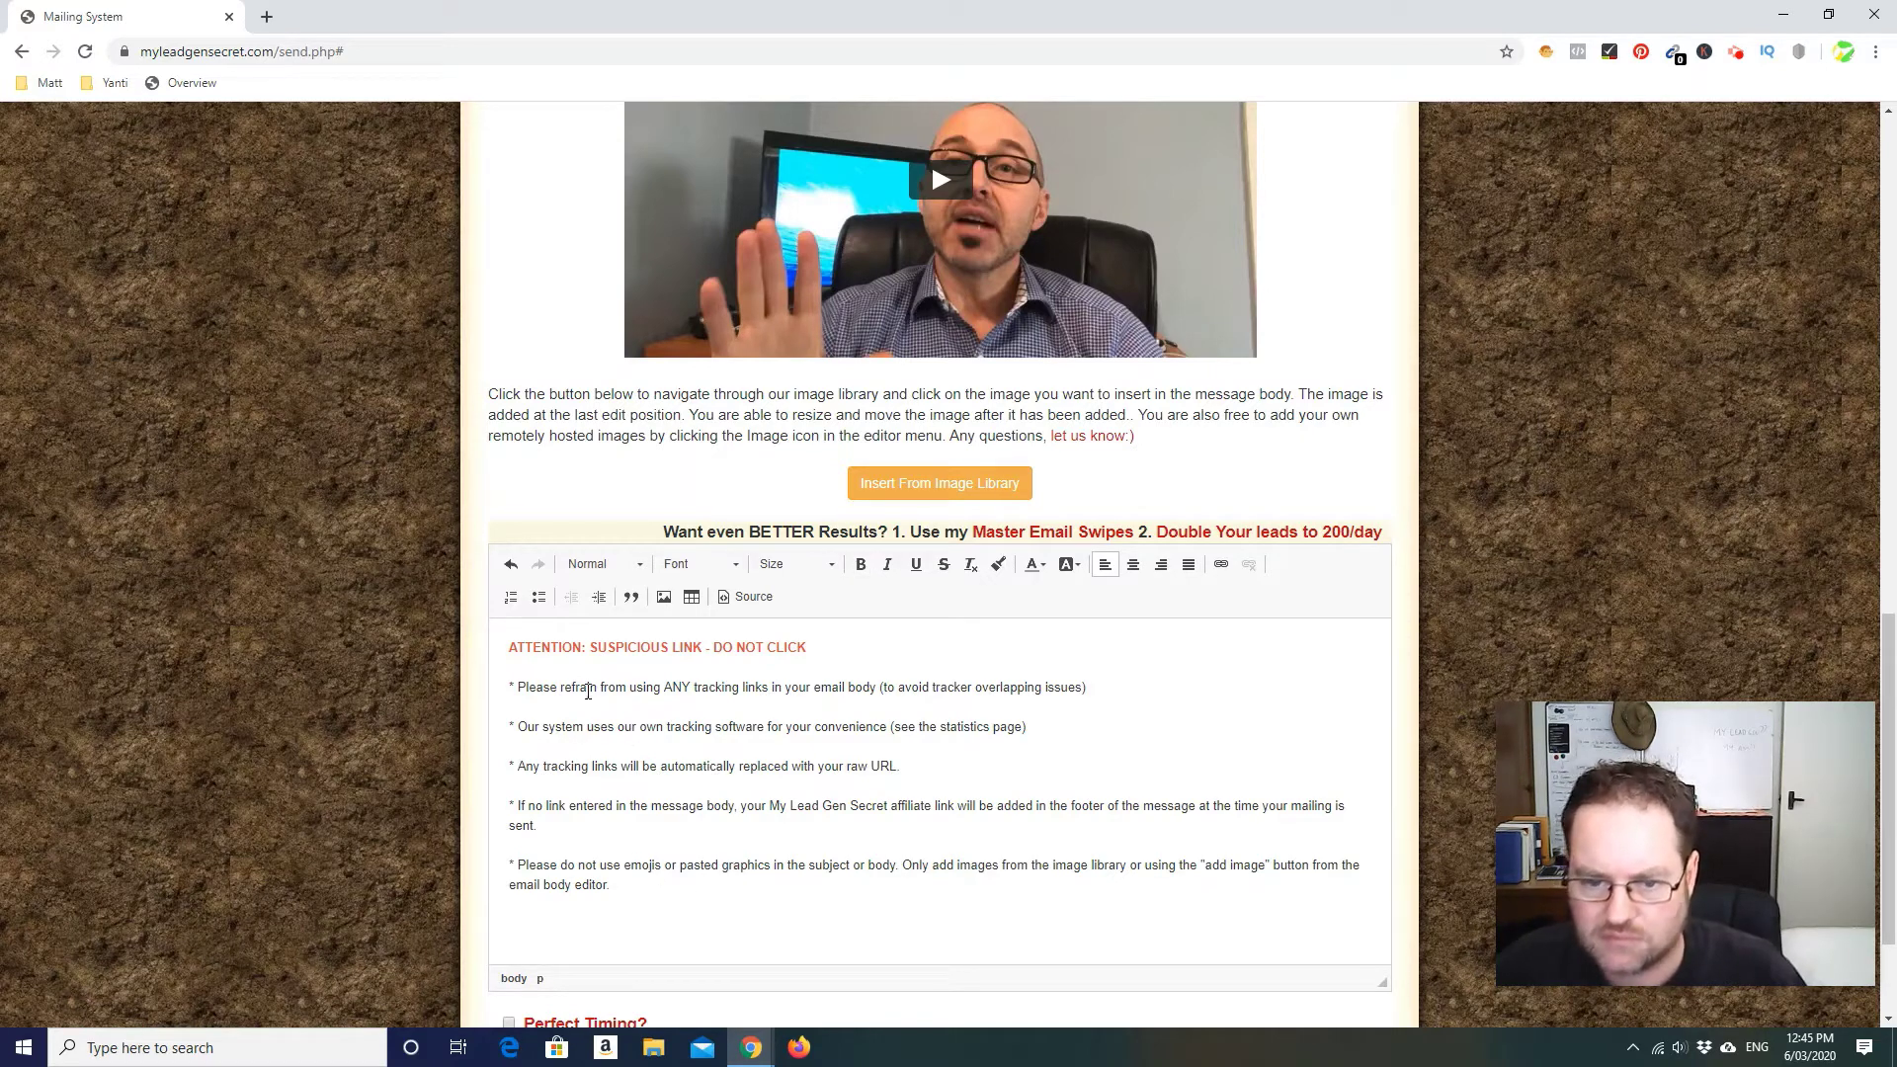
# Delete the five bullet paragraphs and type the sentence recommending the reader DELETE this email from their server
pyautogui.click(627, 688)
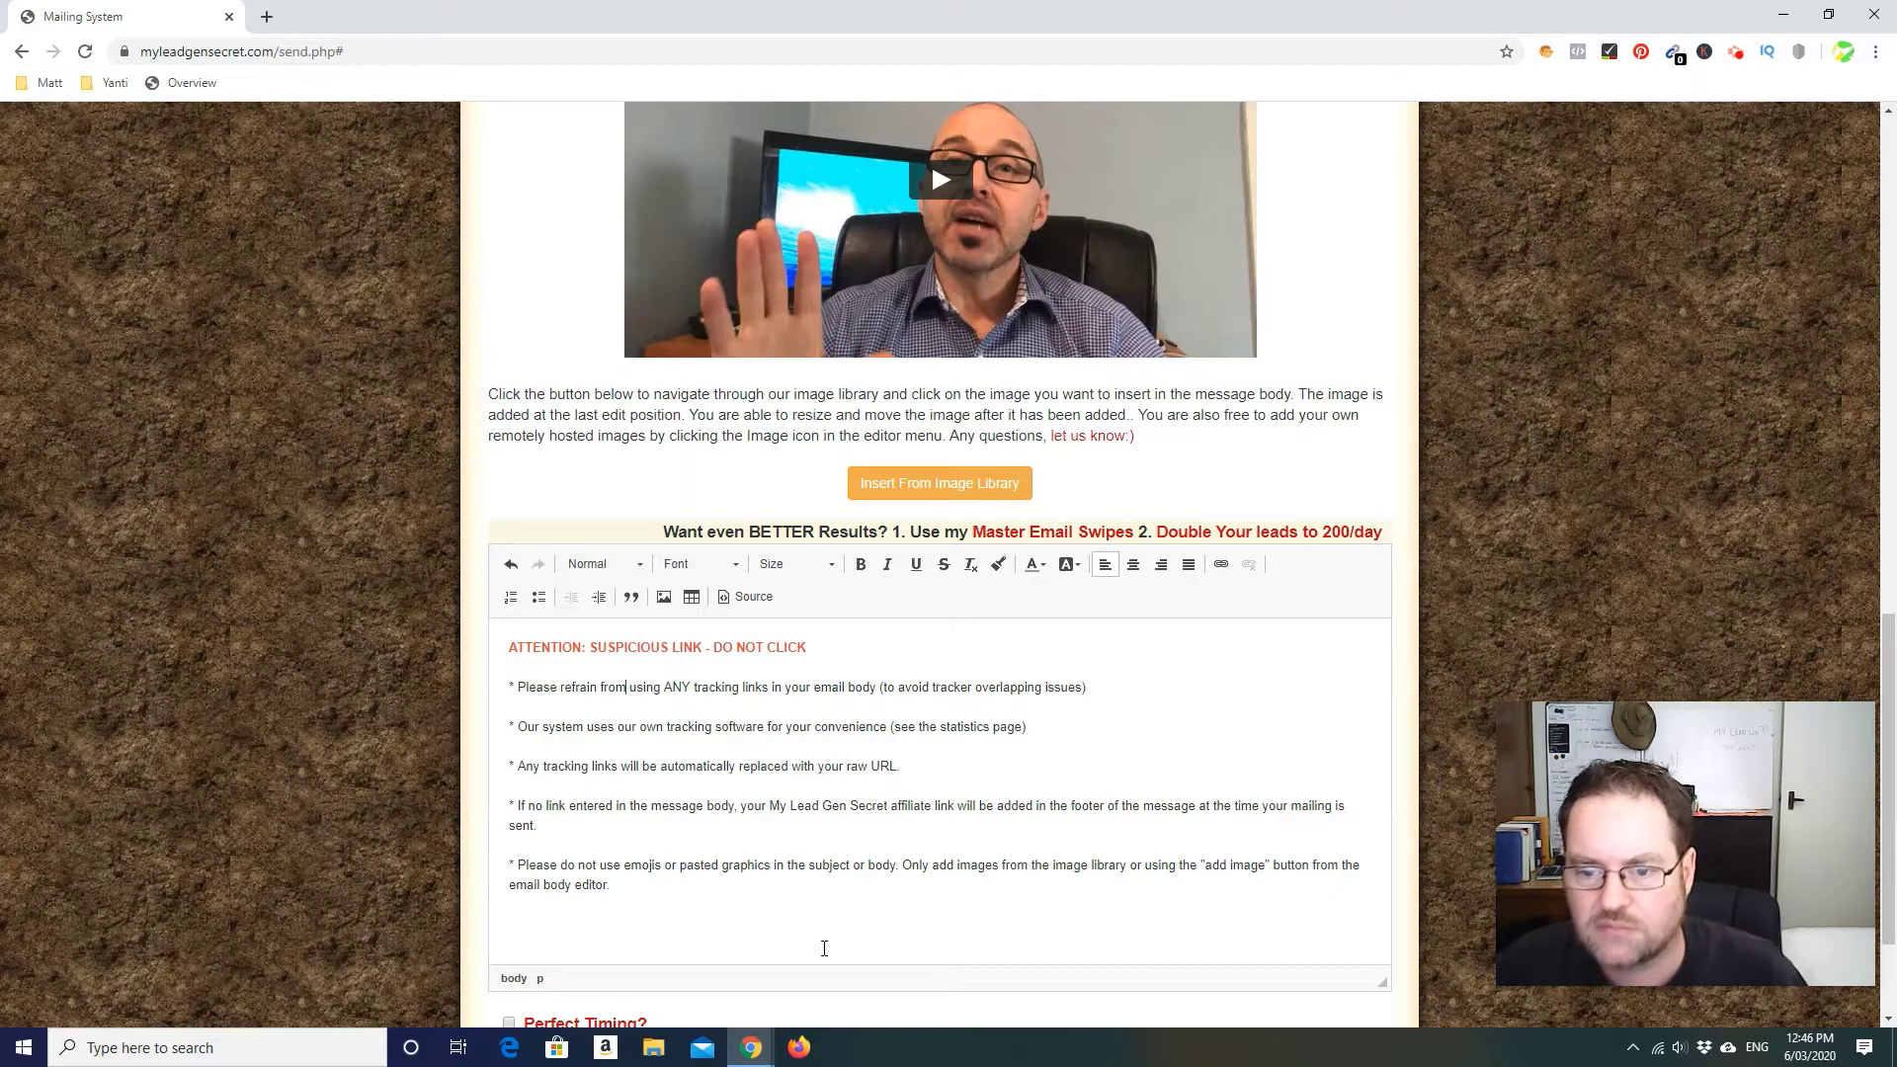
pyautogui.moveTo(626, 889); pyautogui.dragTo(513, 686)
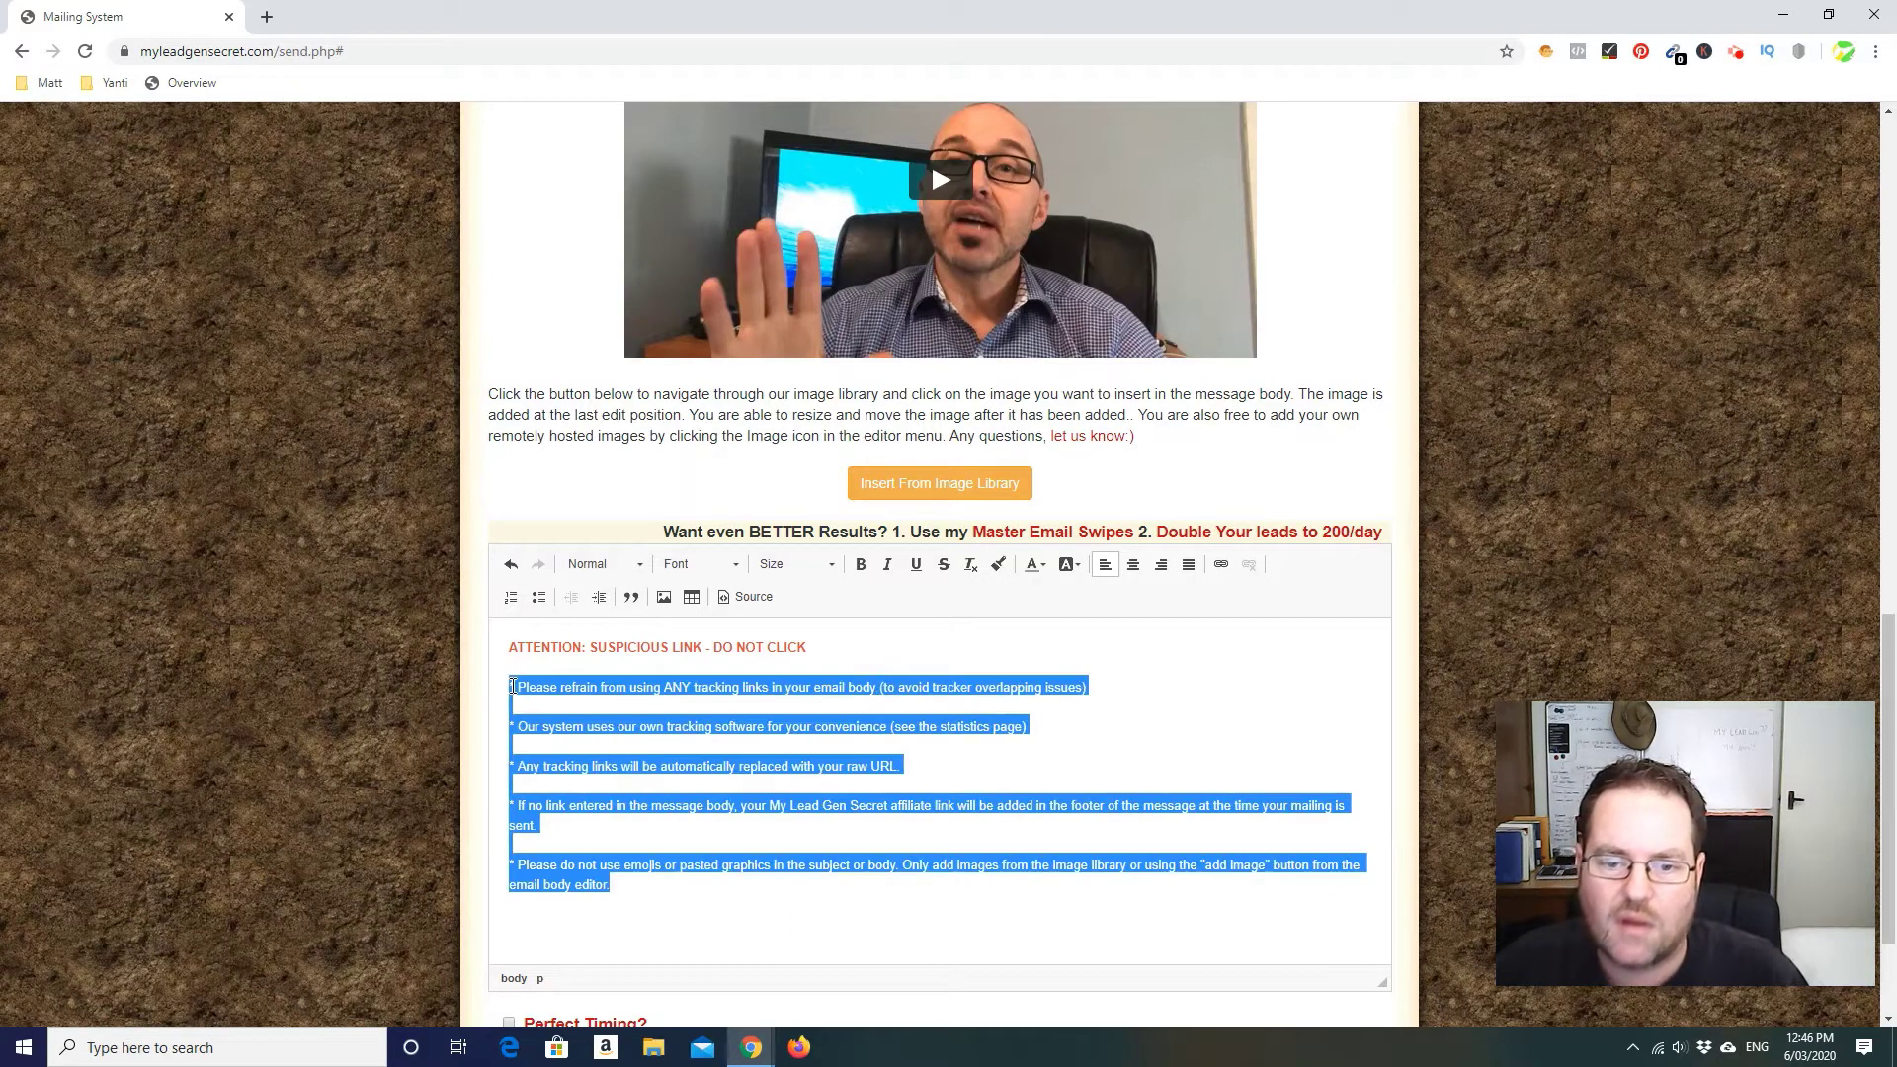
pyautogui.press('Delete')
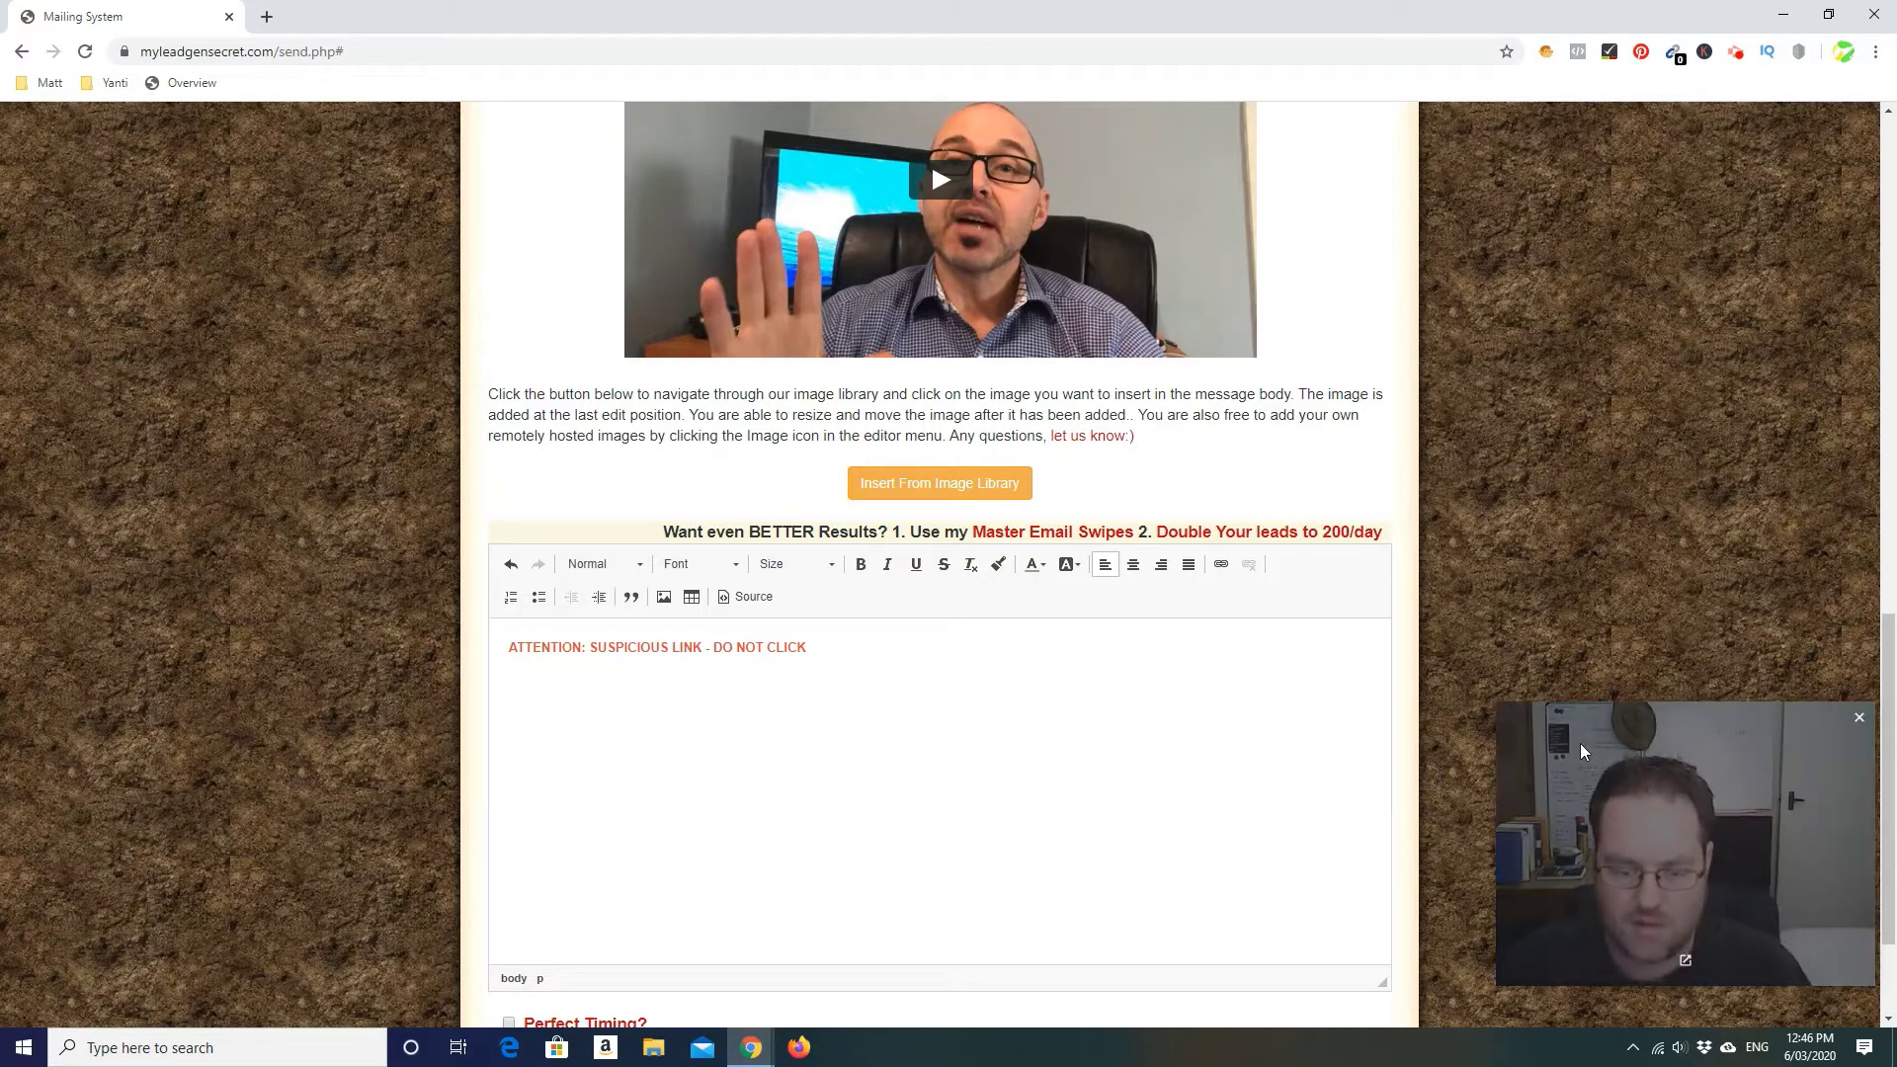
pyautogui.write('The follow ')
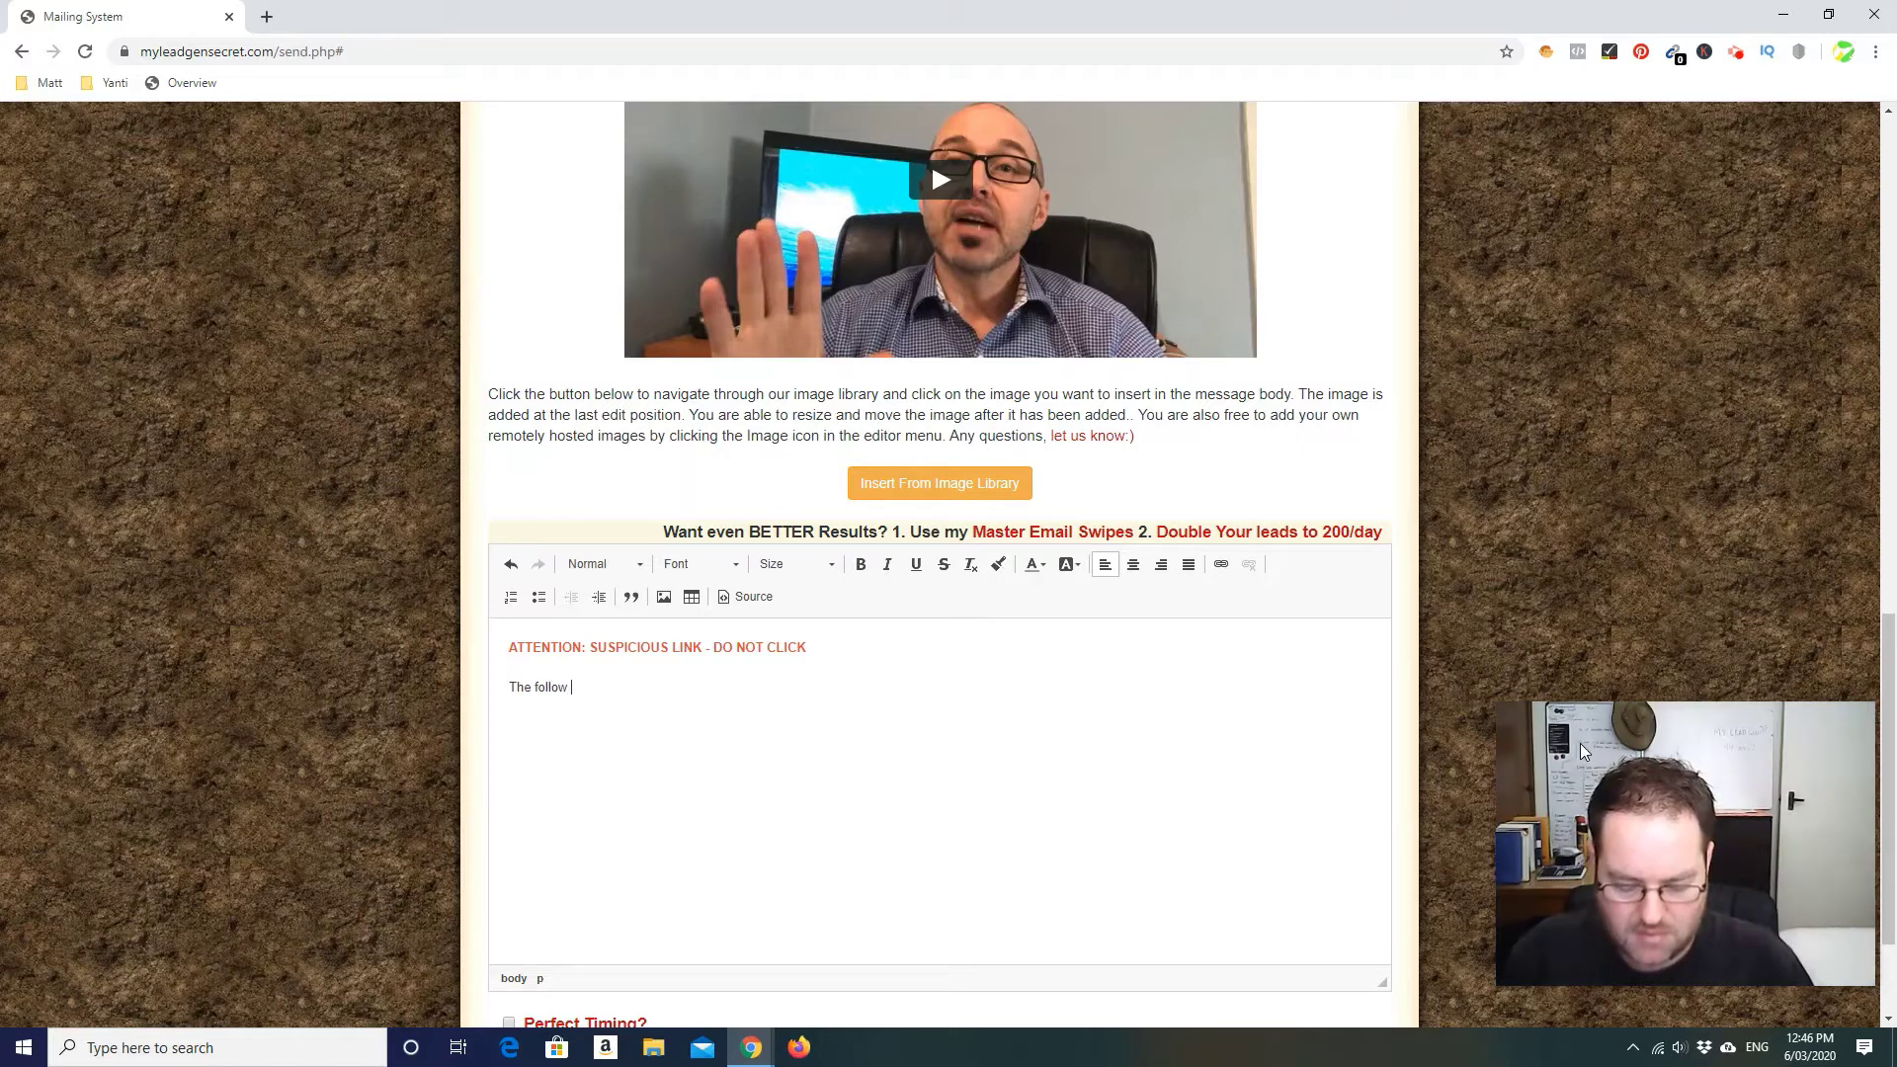
pyautogui.write('in')
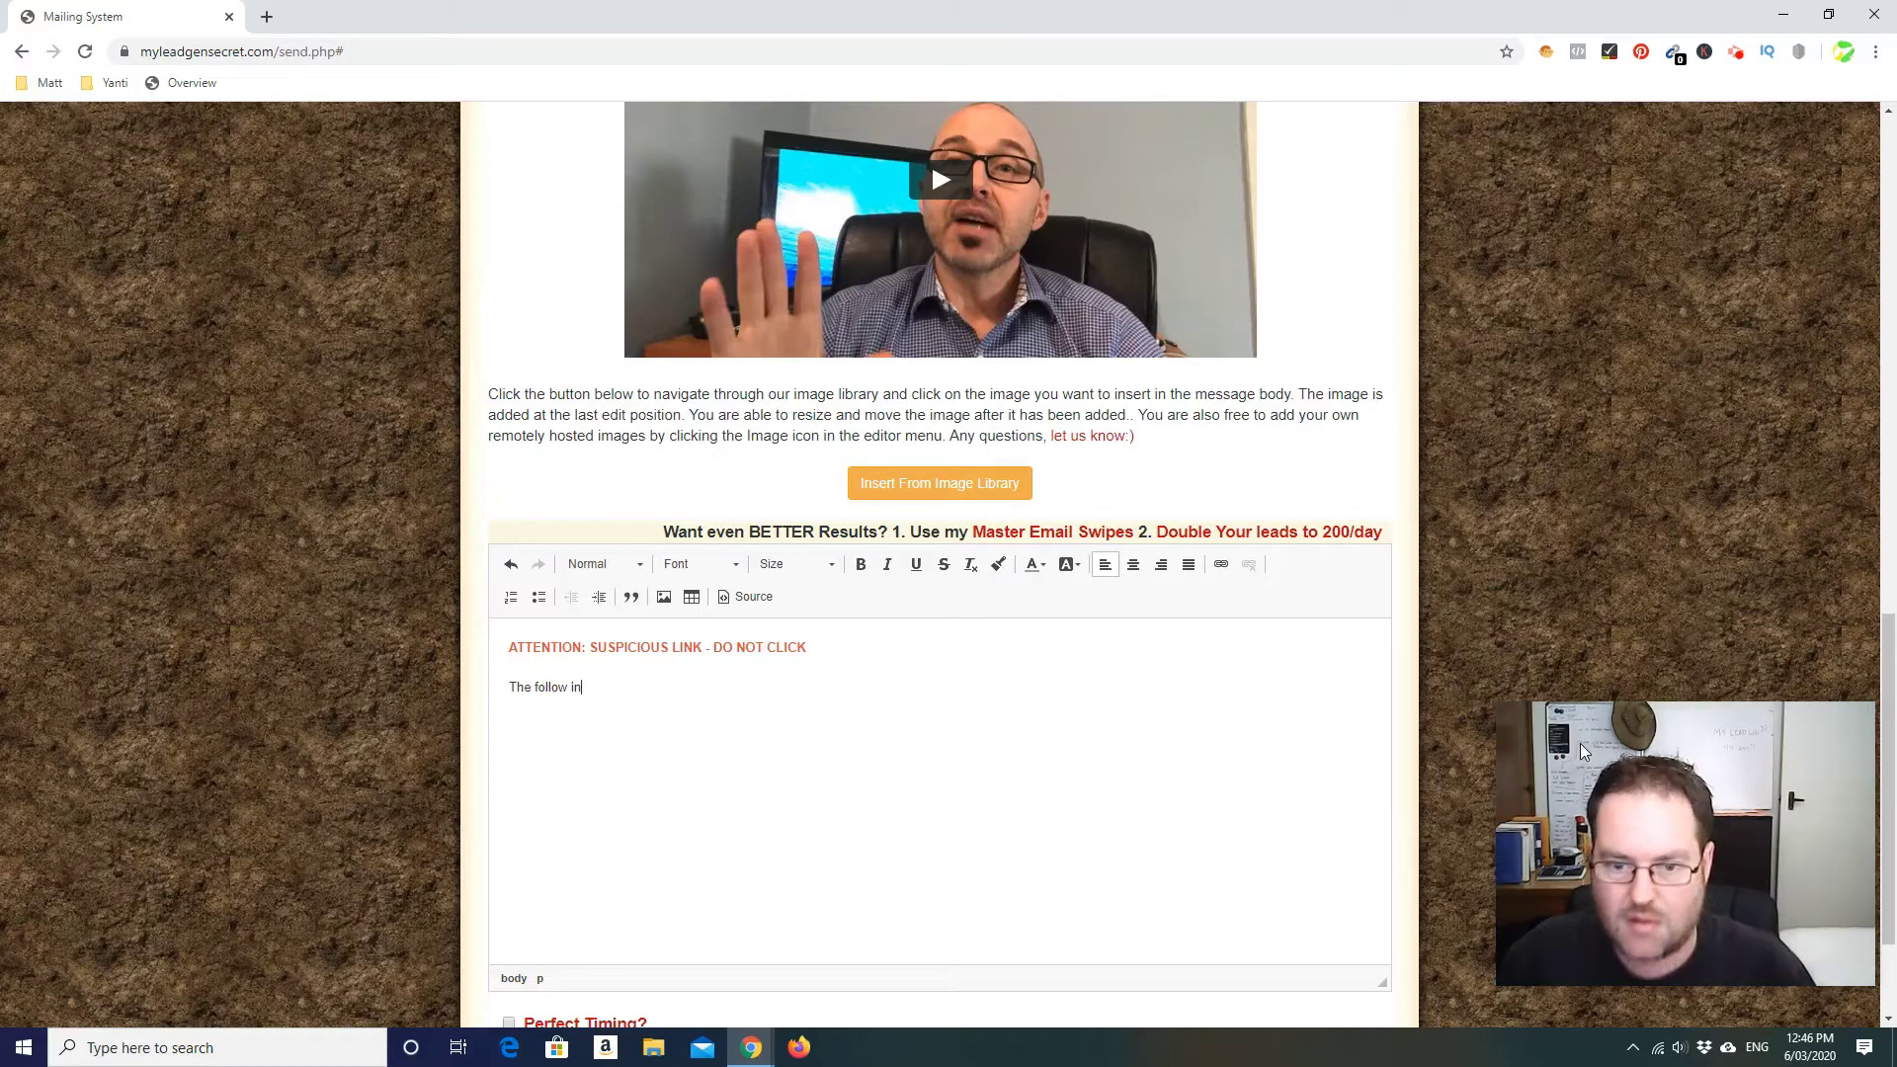
pyautogui.press('BackSpace')
pyautogui.press('BackSpace')
pyautogui.press('BackSpace')
pyautogui.write('email ')
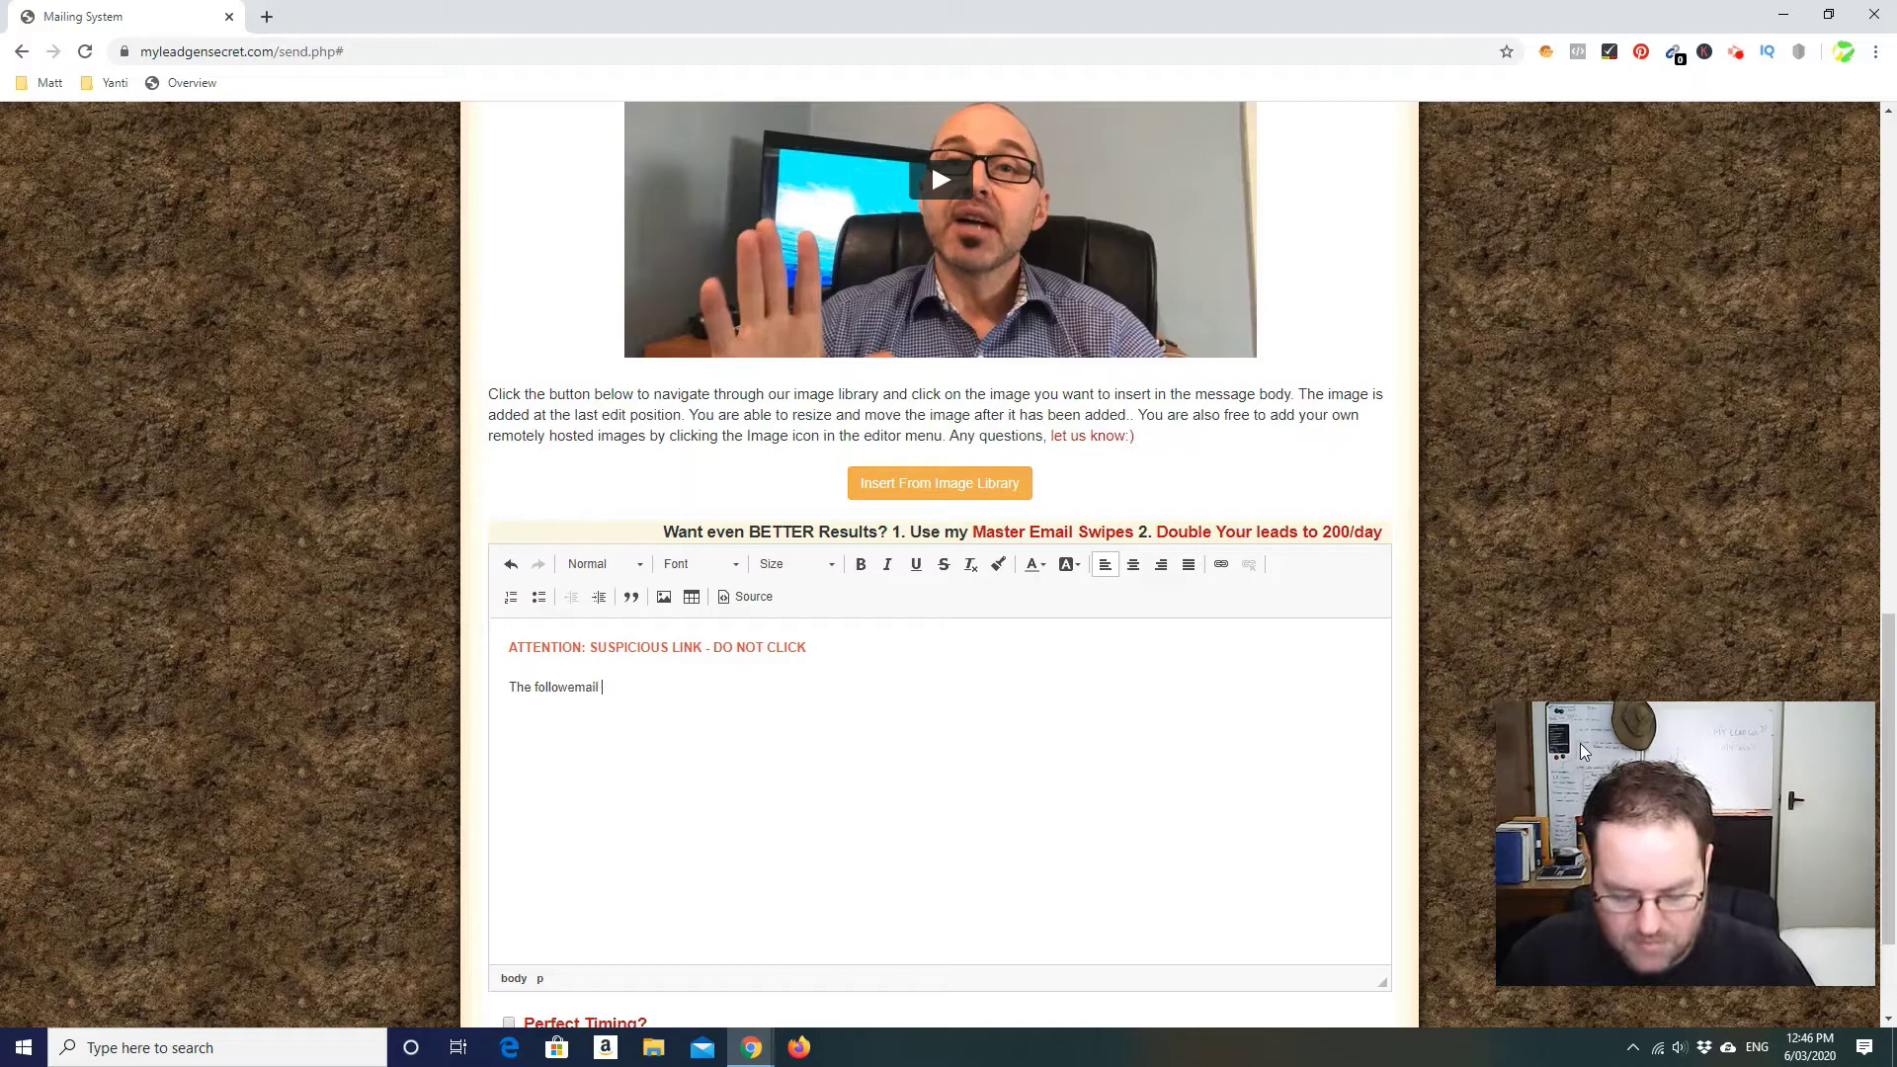
pyautogui.write('has come ')
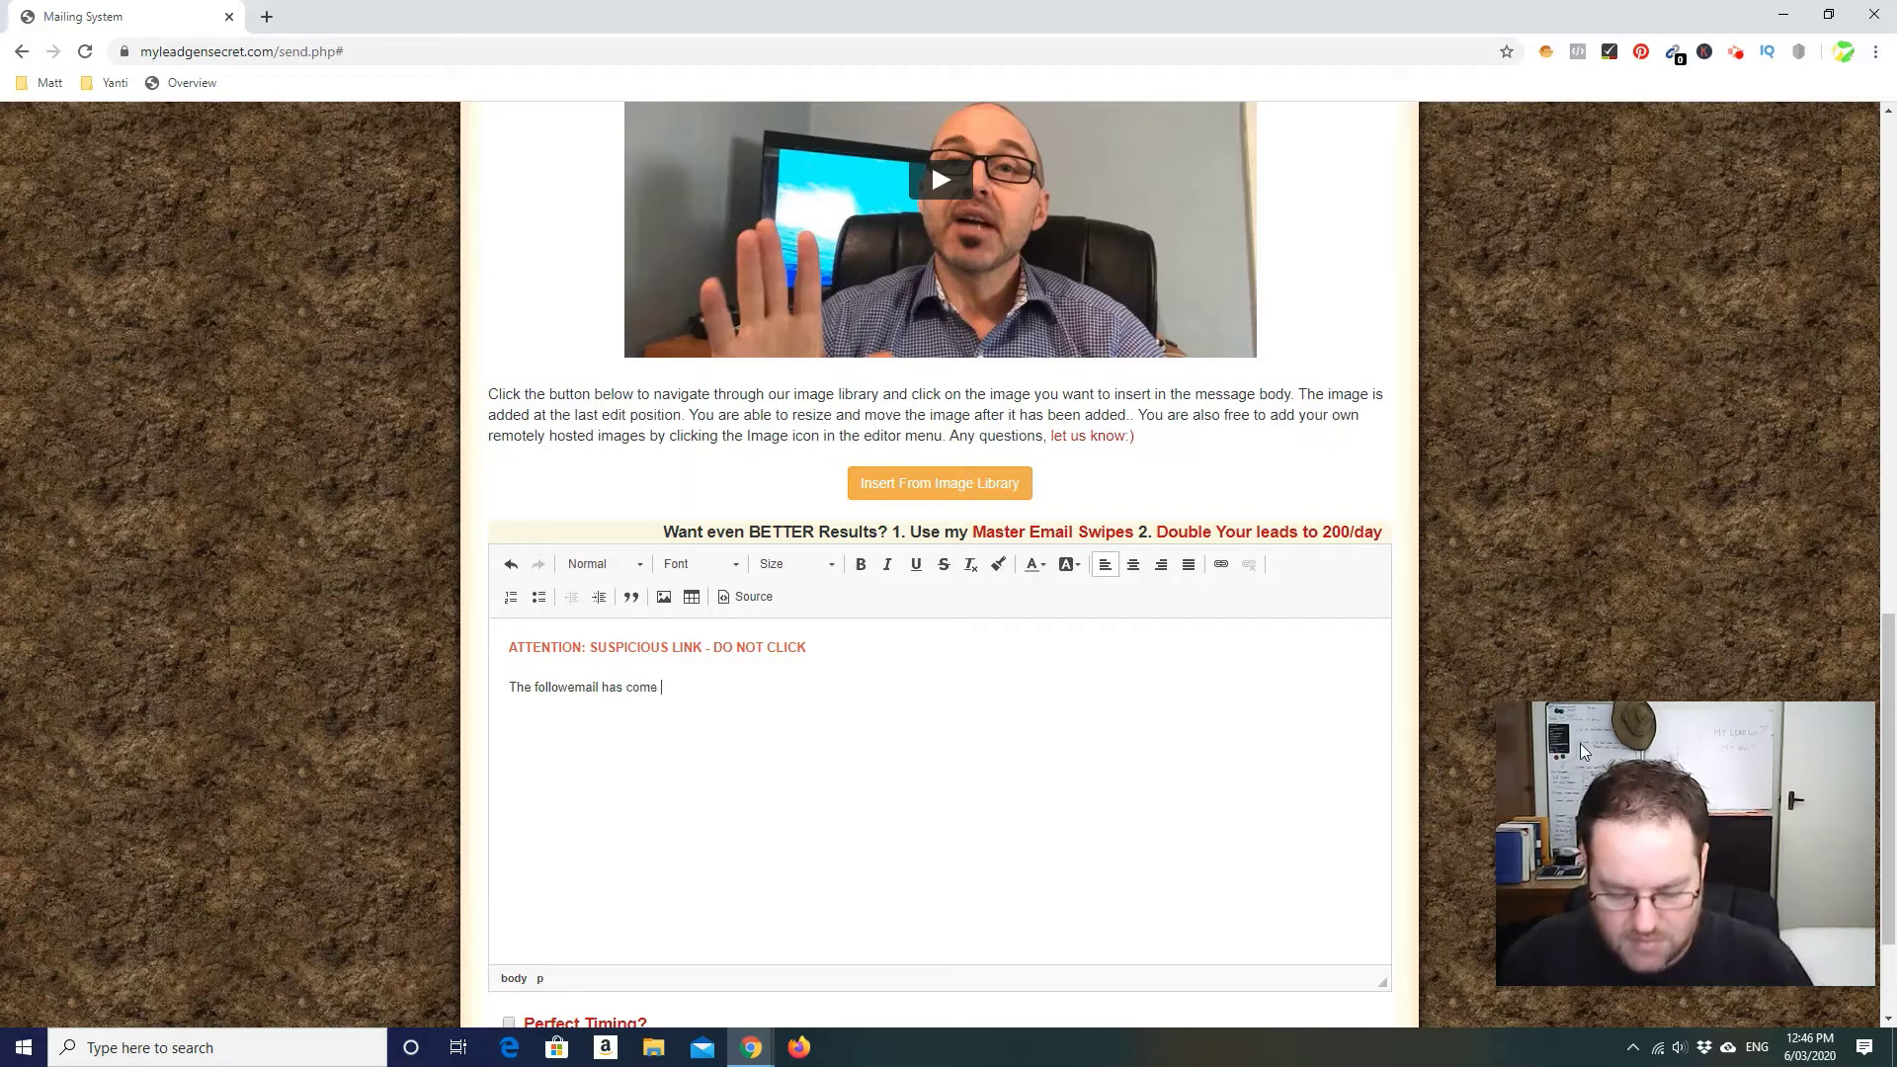
pyautogui.write('through')
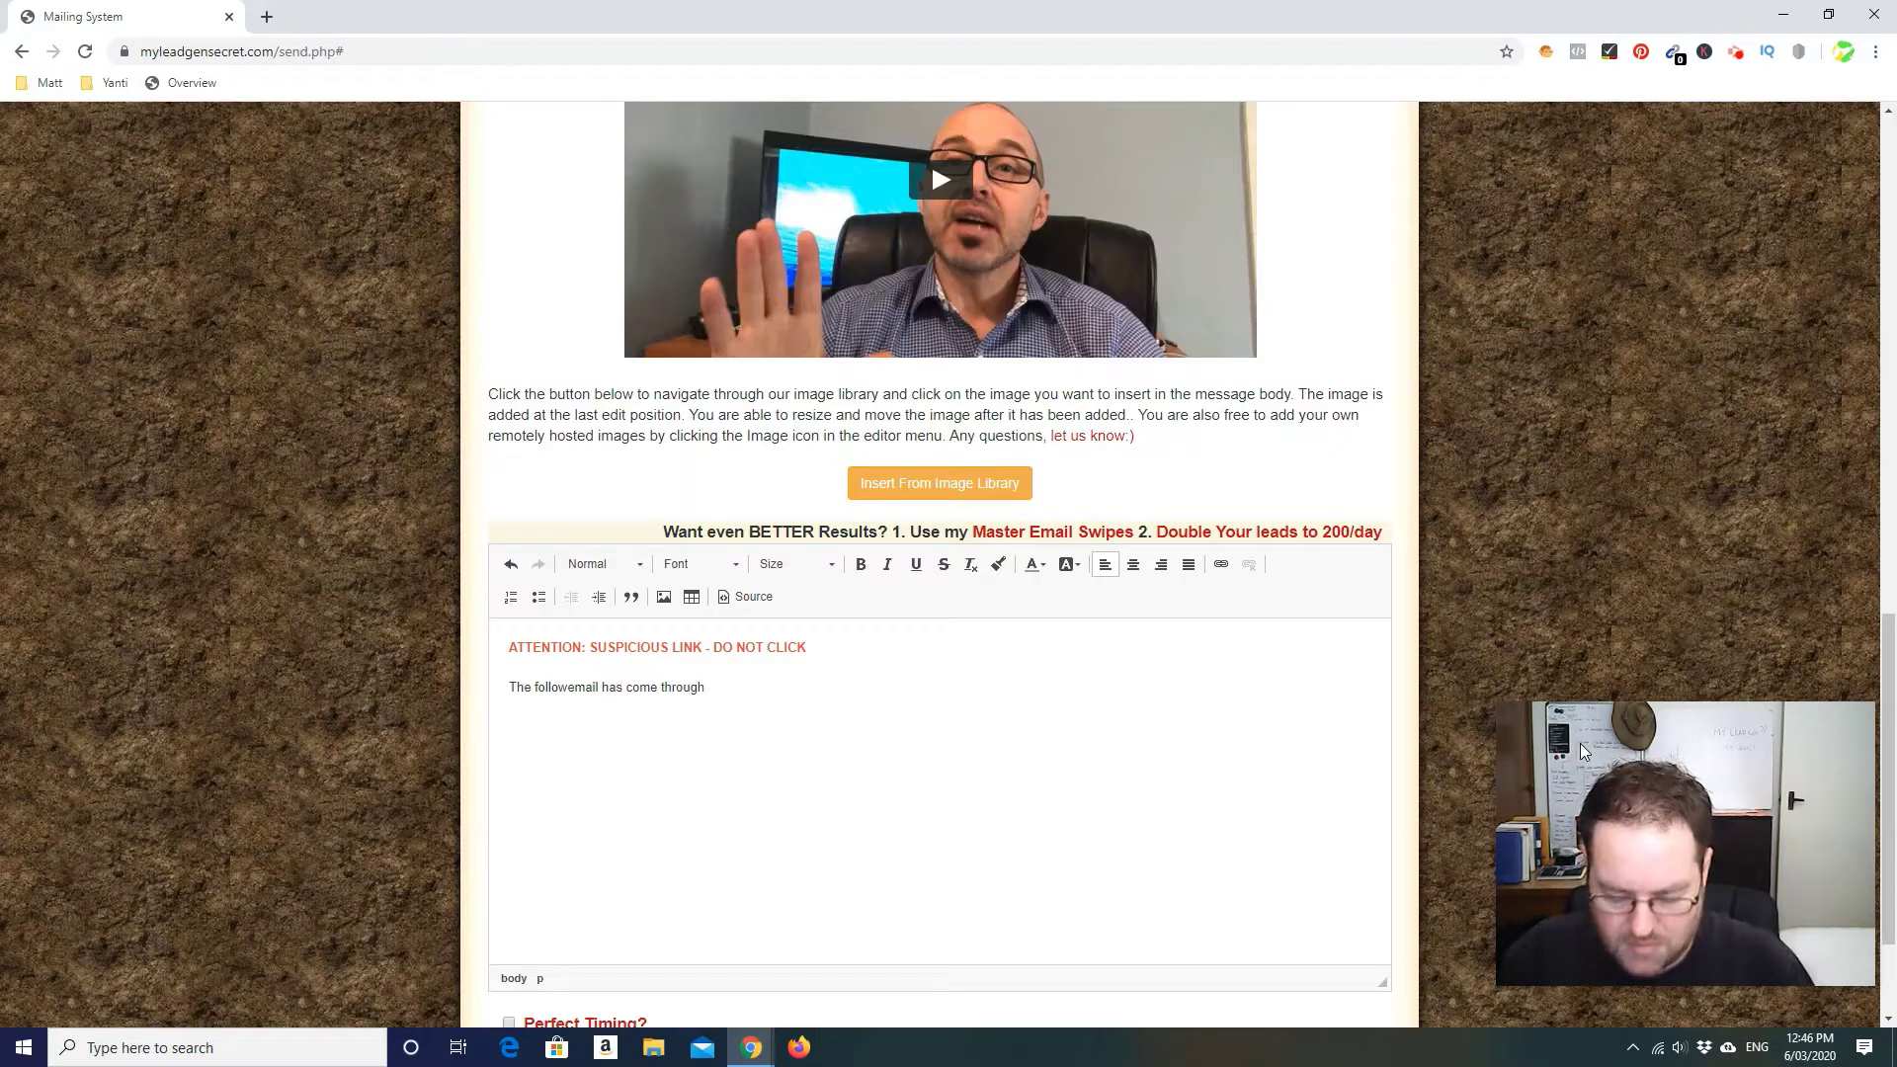
pyautogui.write(' and I')
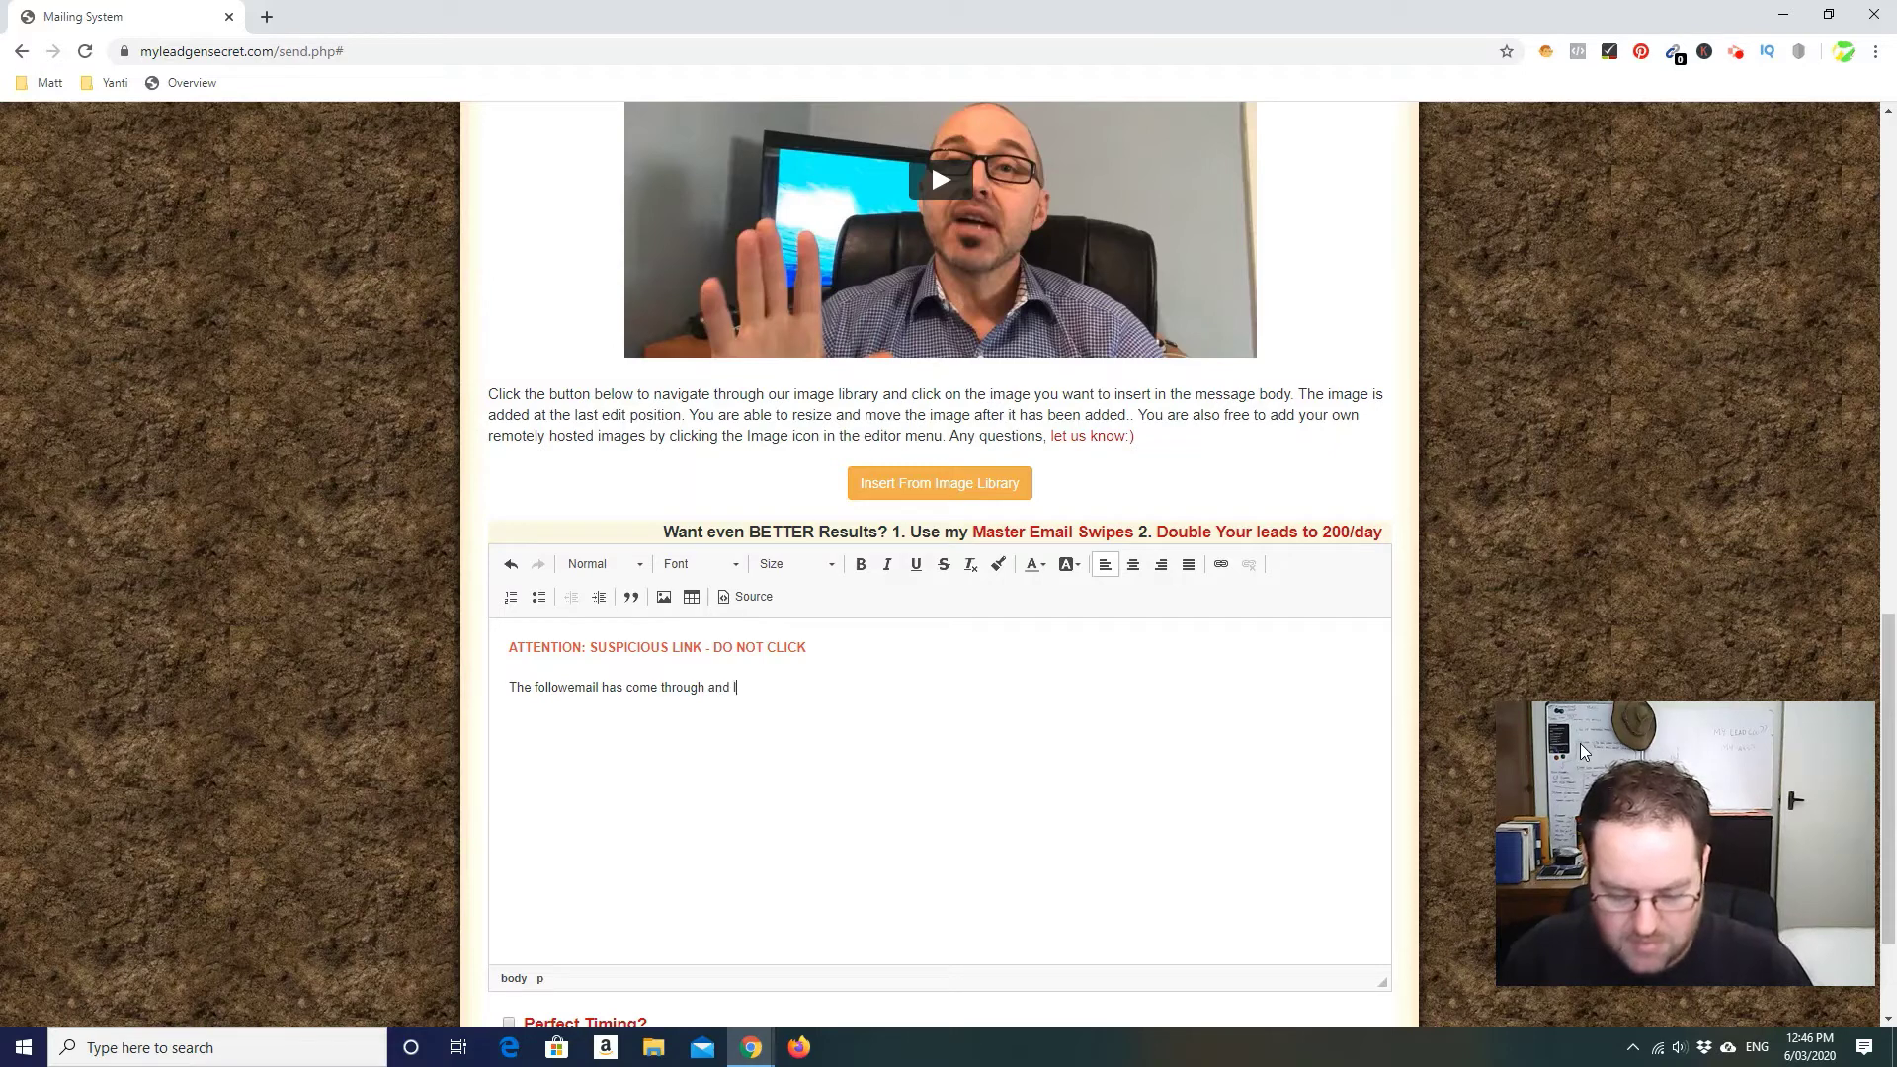
pyautogui.write('loks su')
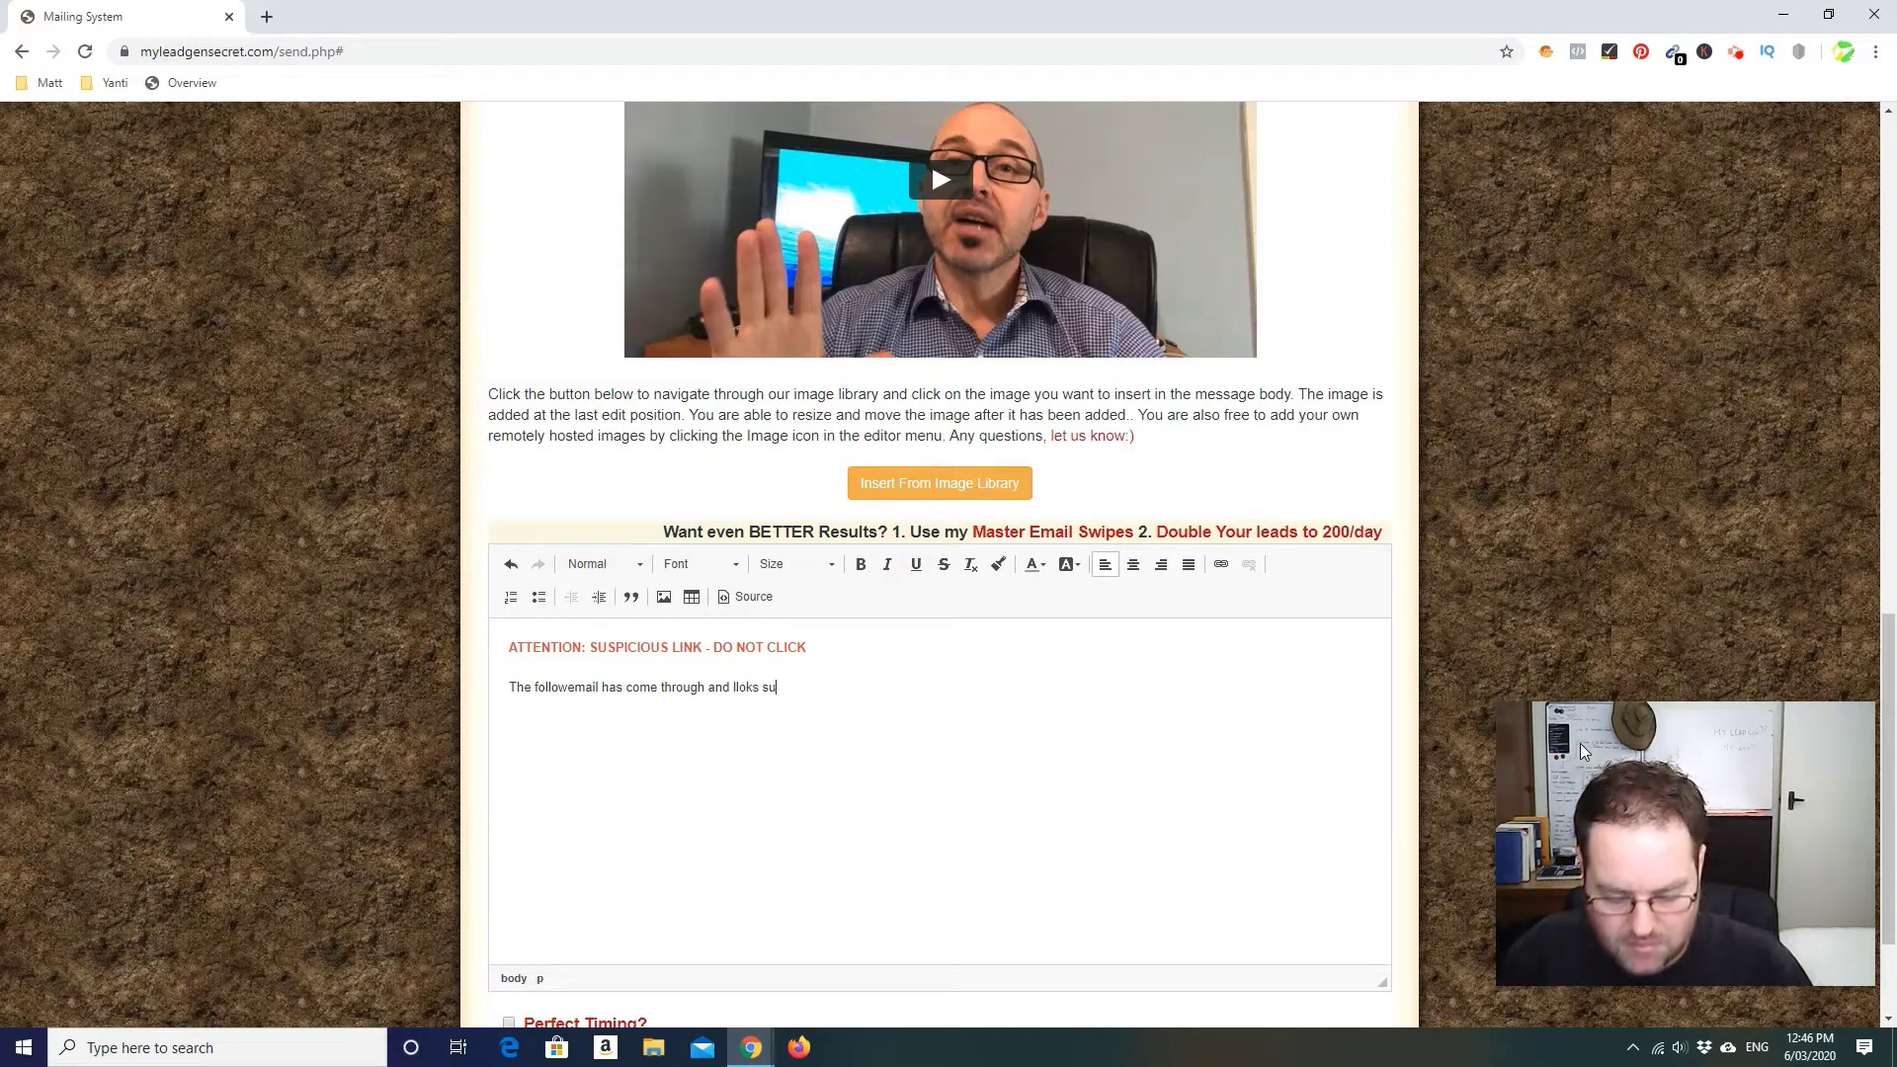
pyautogui.write('spicio')
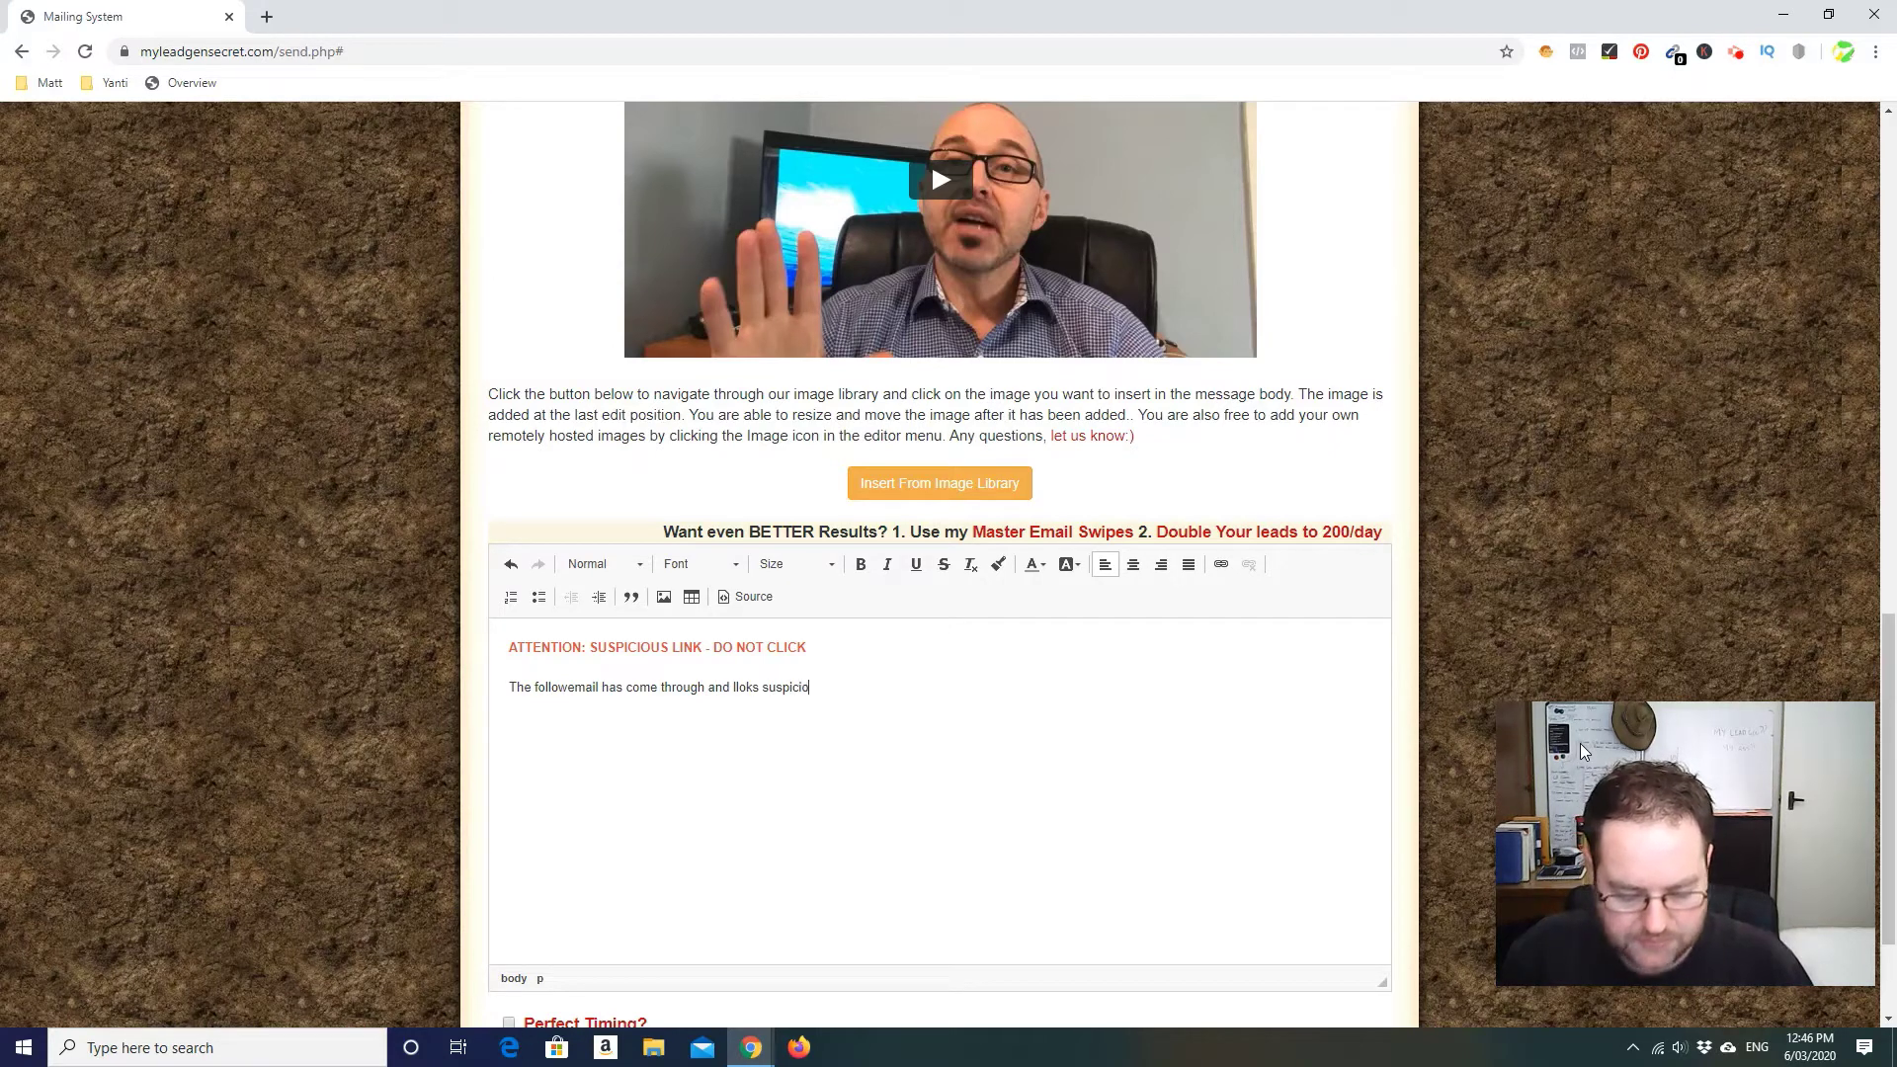
pyautogui.write('us. We ')
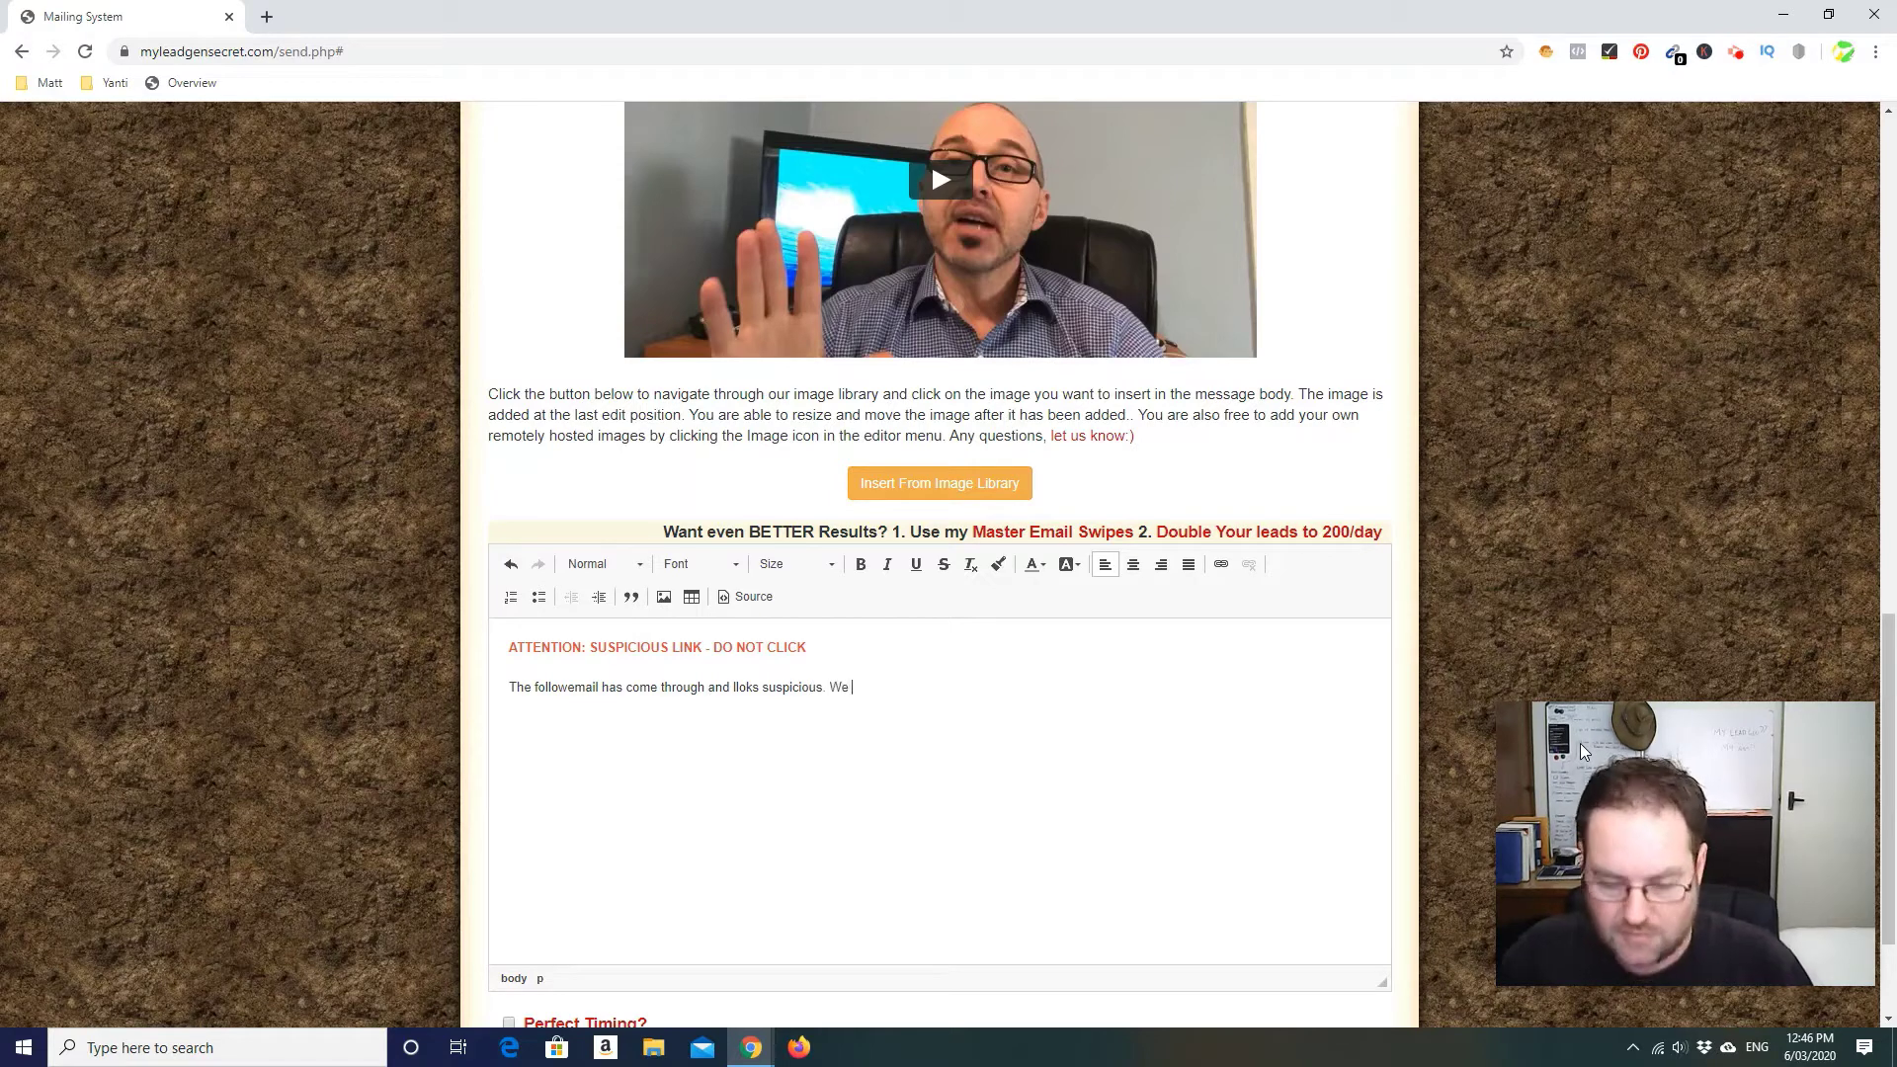
pyautogui.write('recommen')
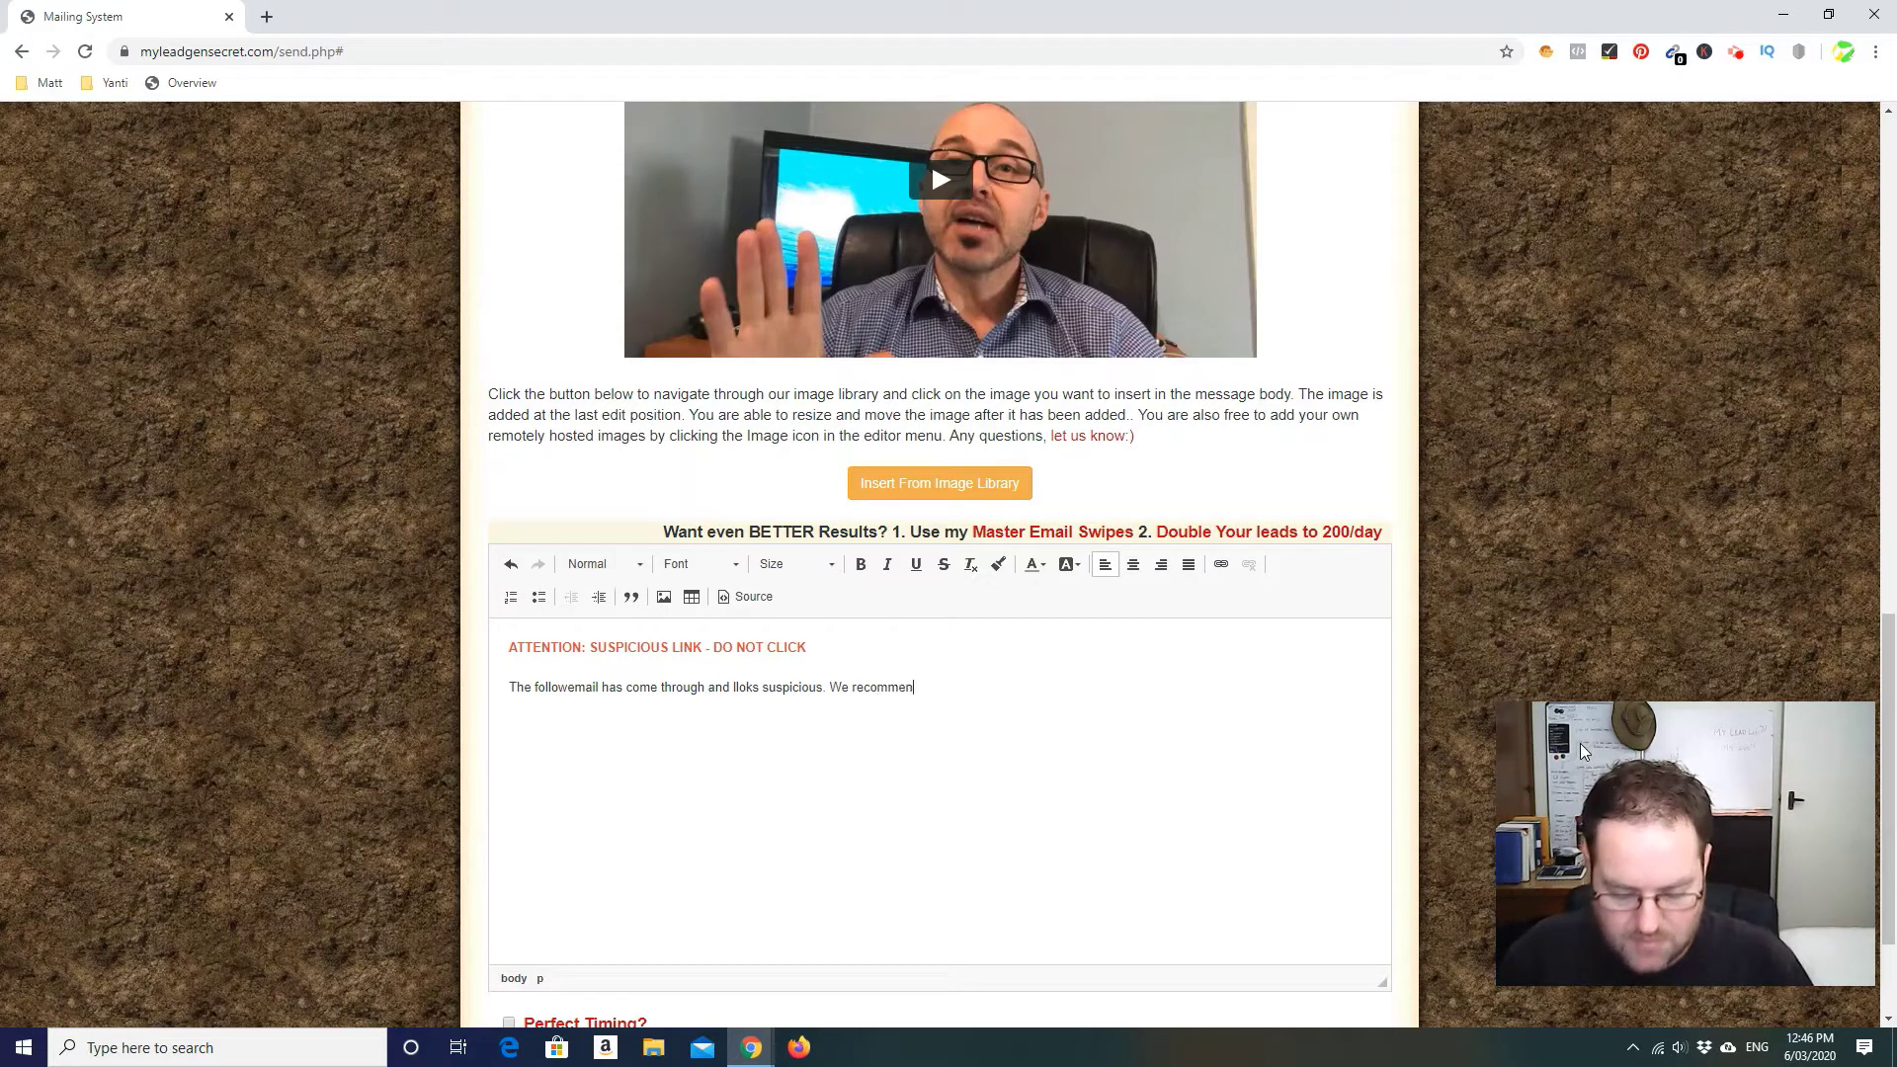
pyautogui.write('d you DE')
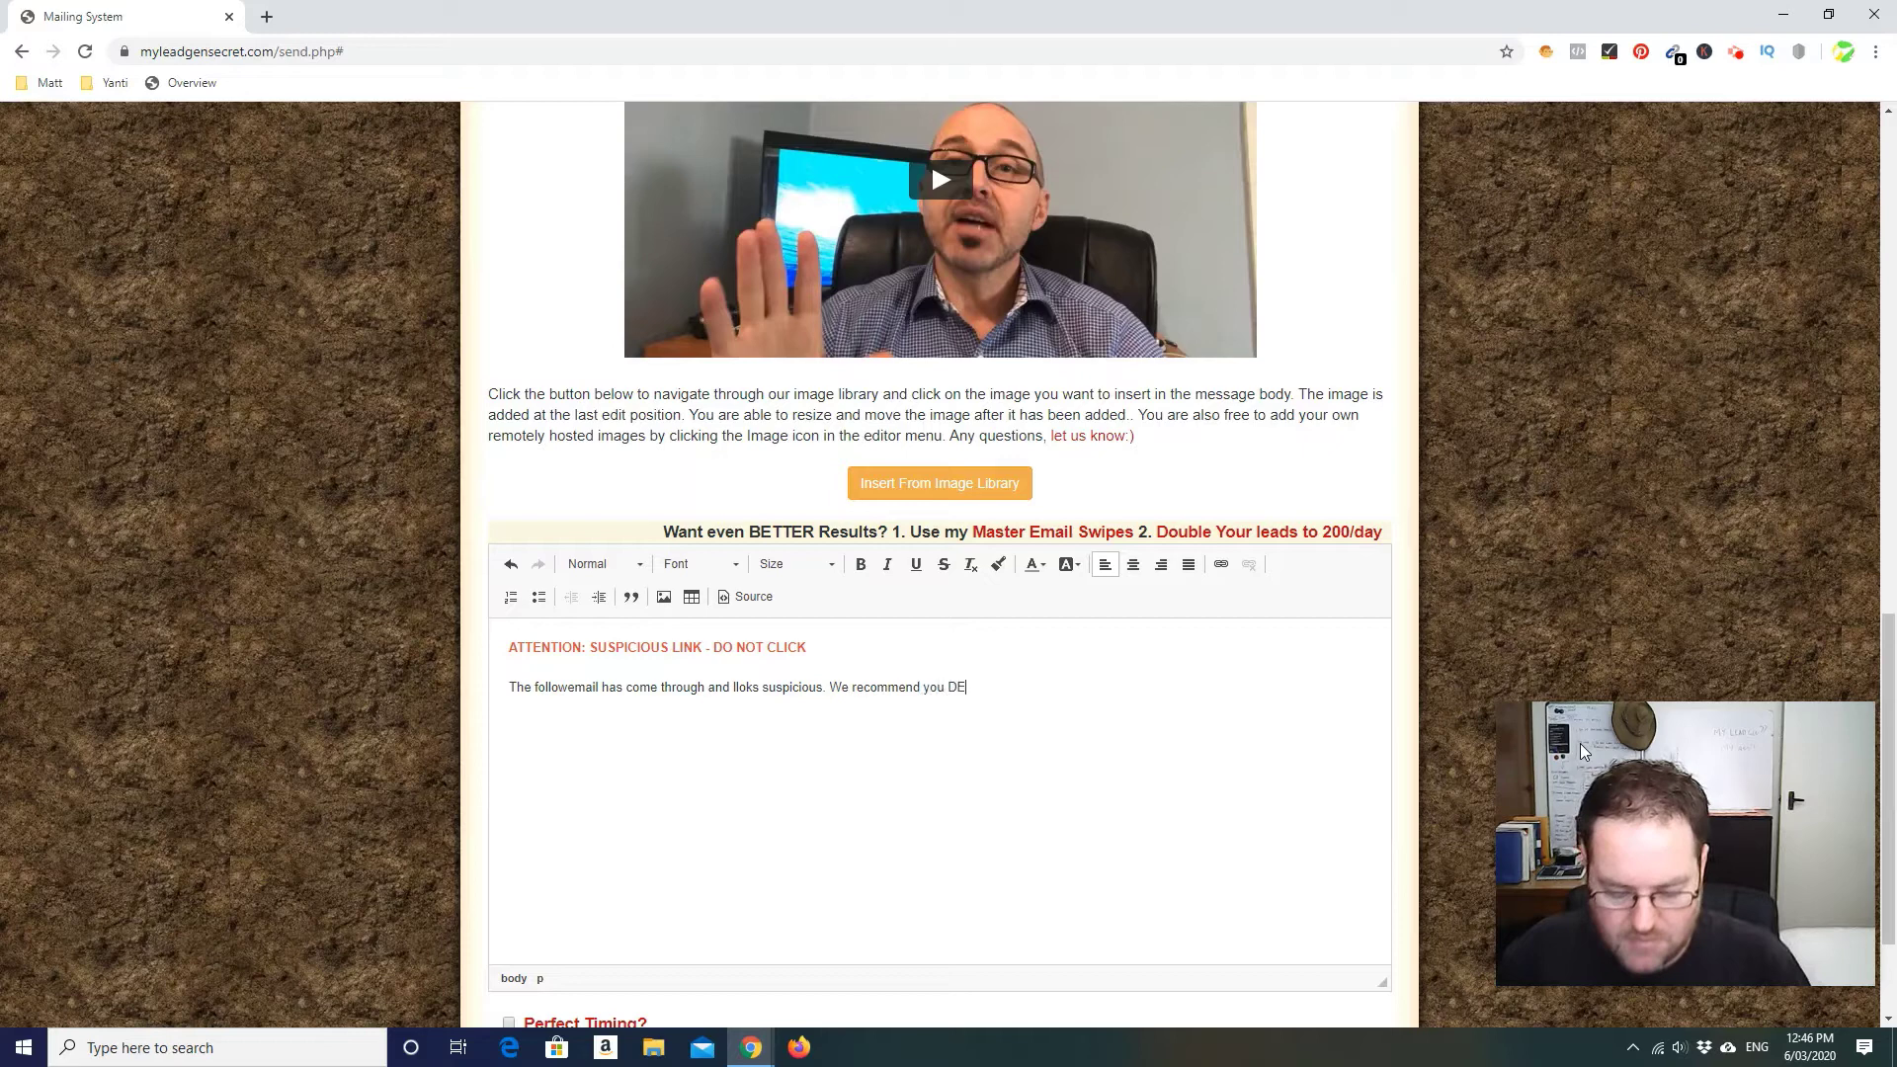
pyautogui.write('LETE ')
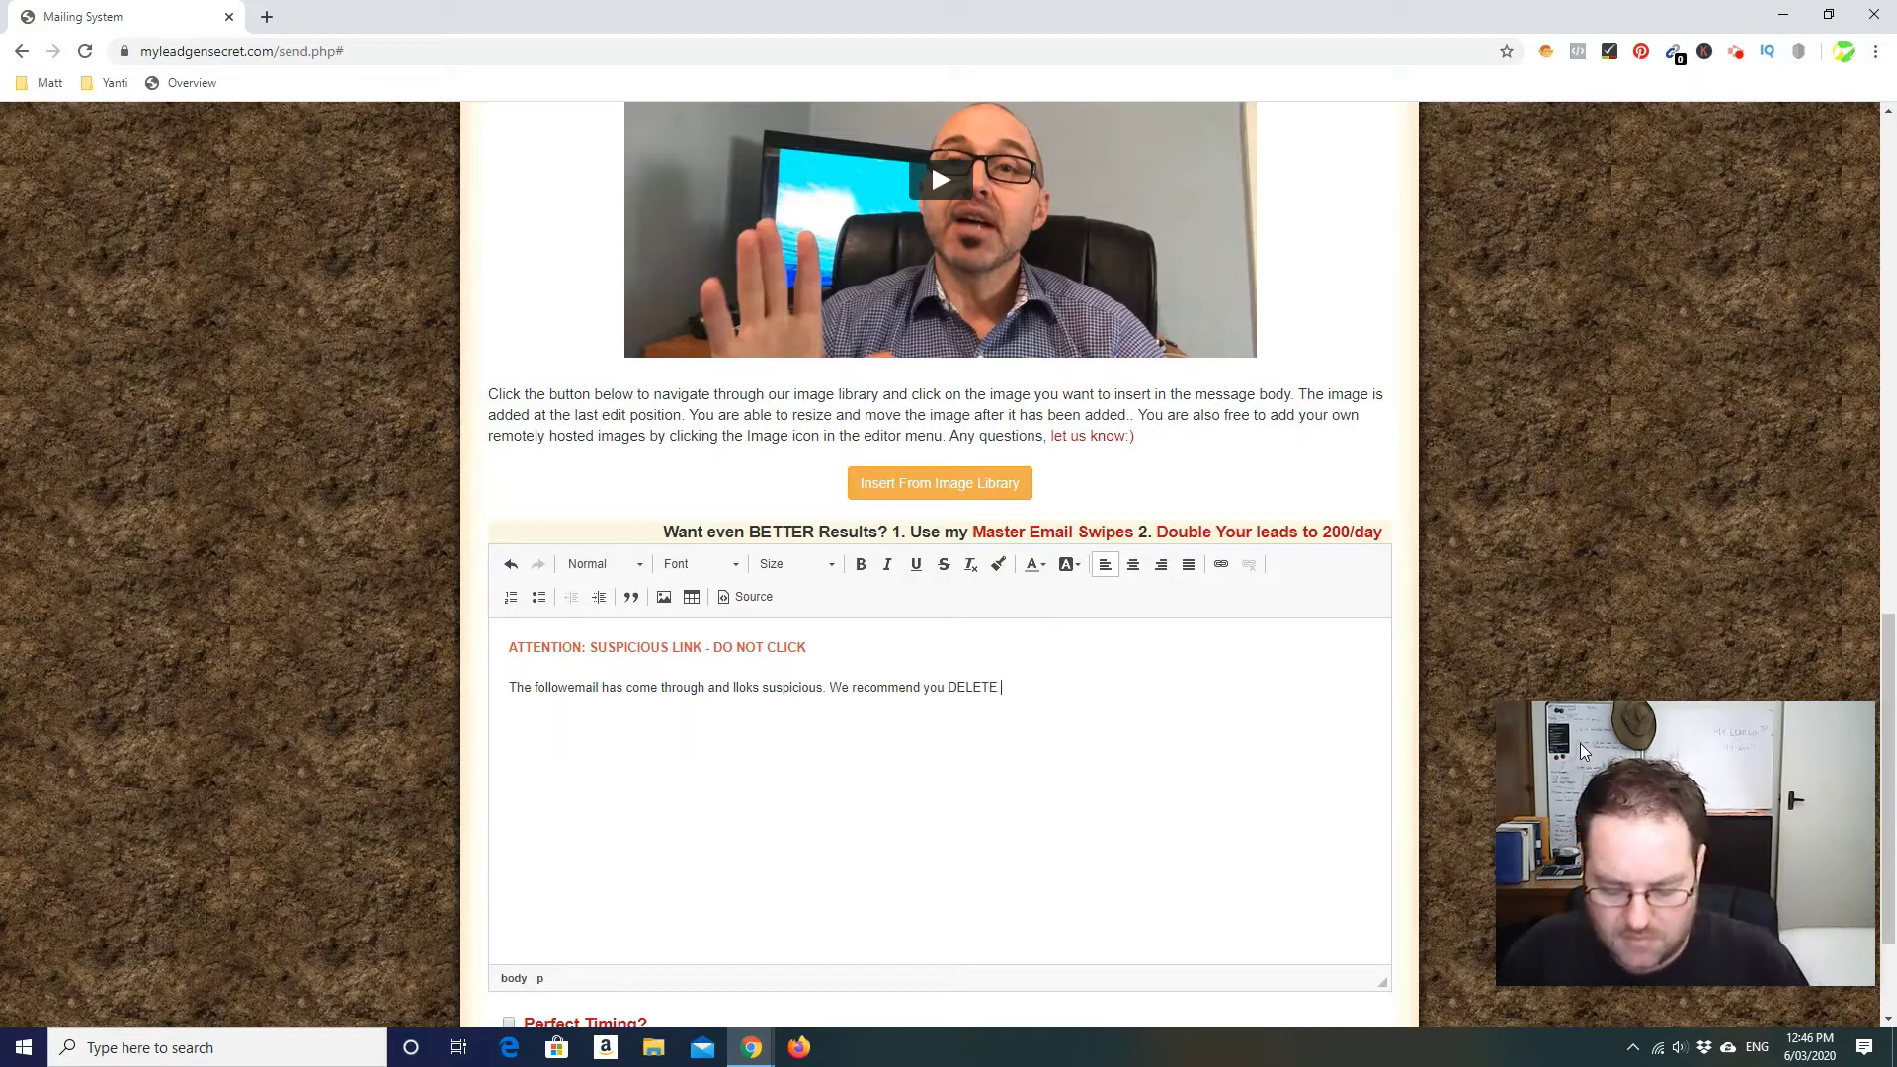
pyautogui.write('this email f')
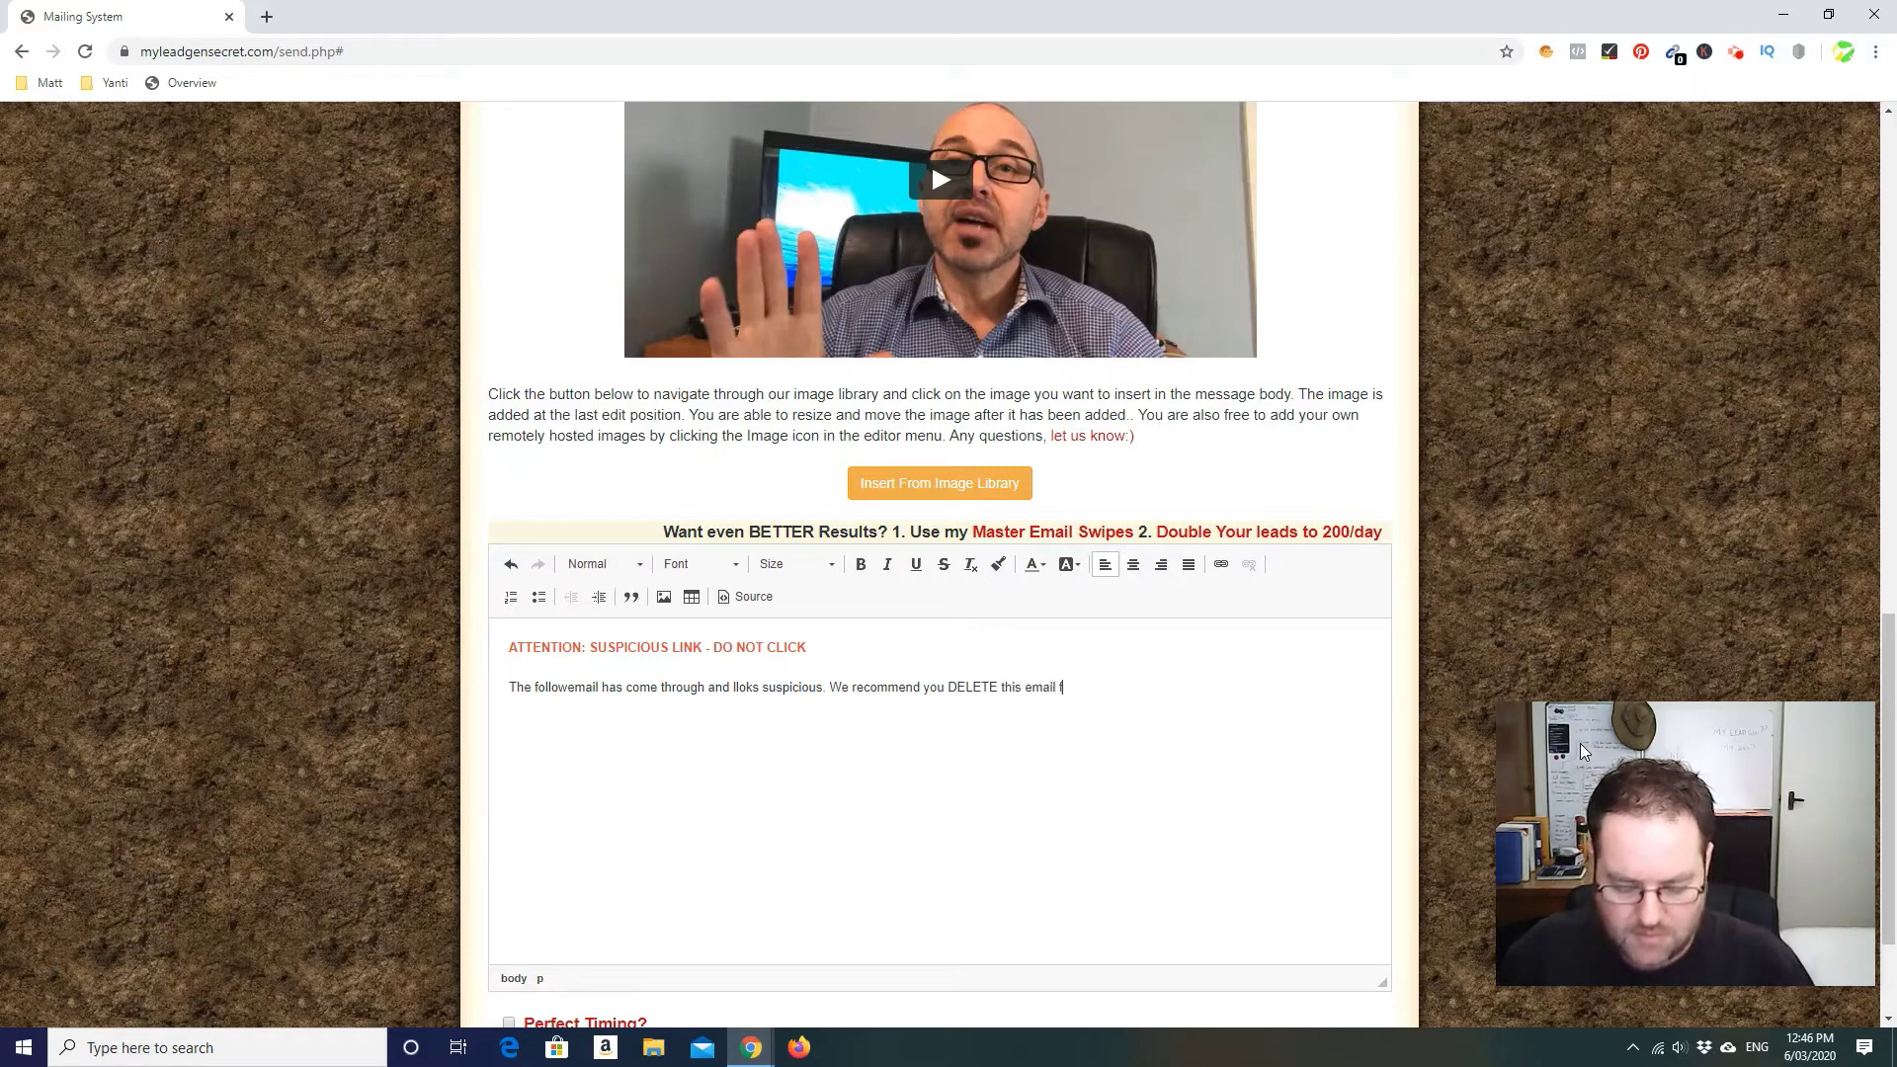
pyautogui.write('romm your s')
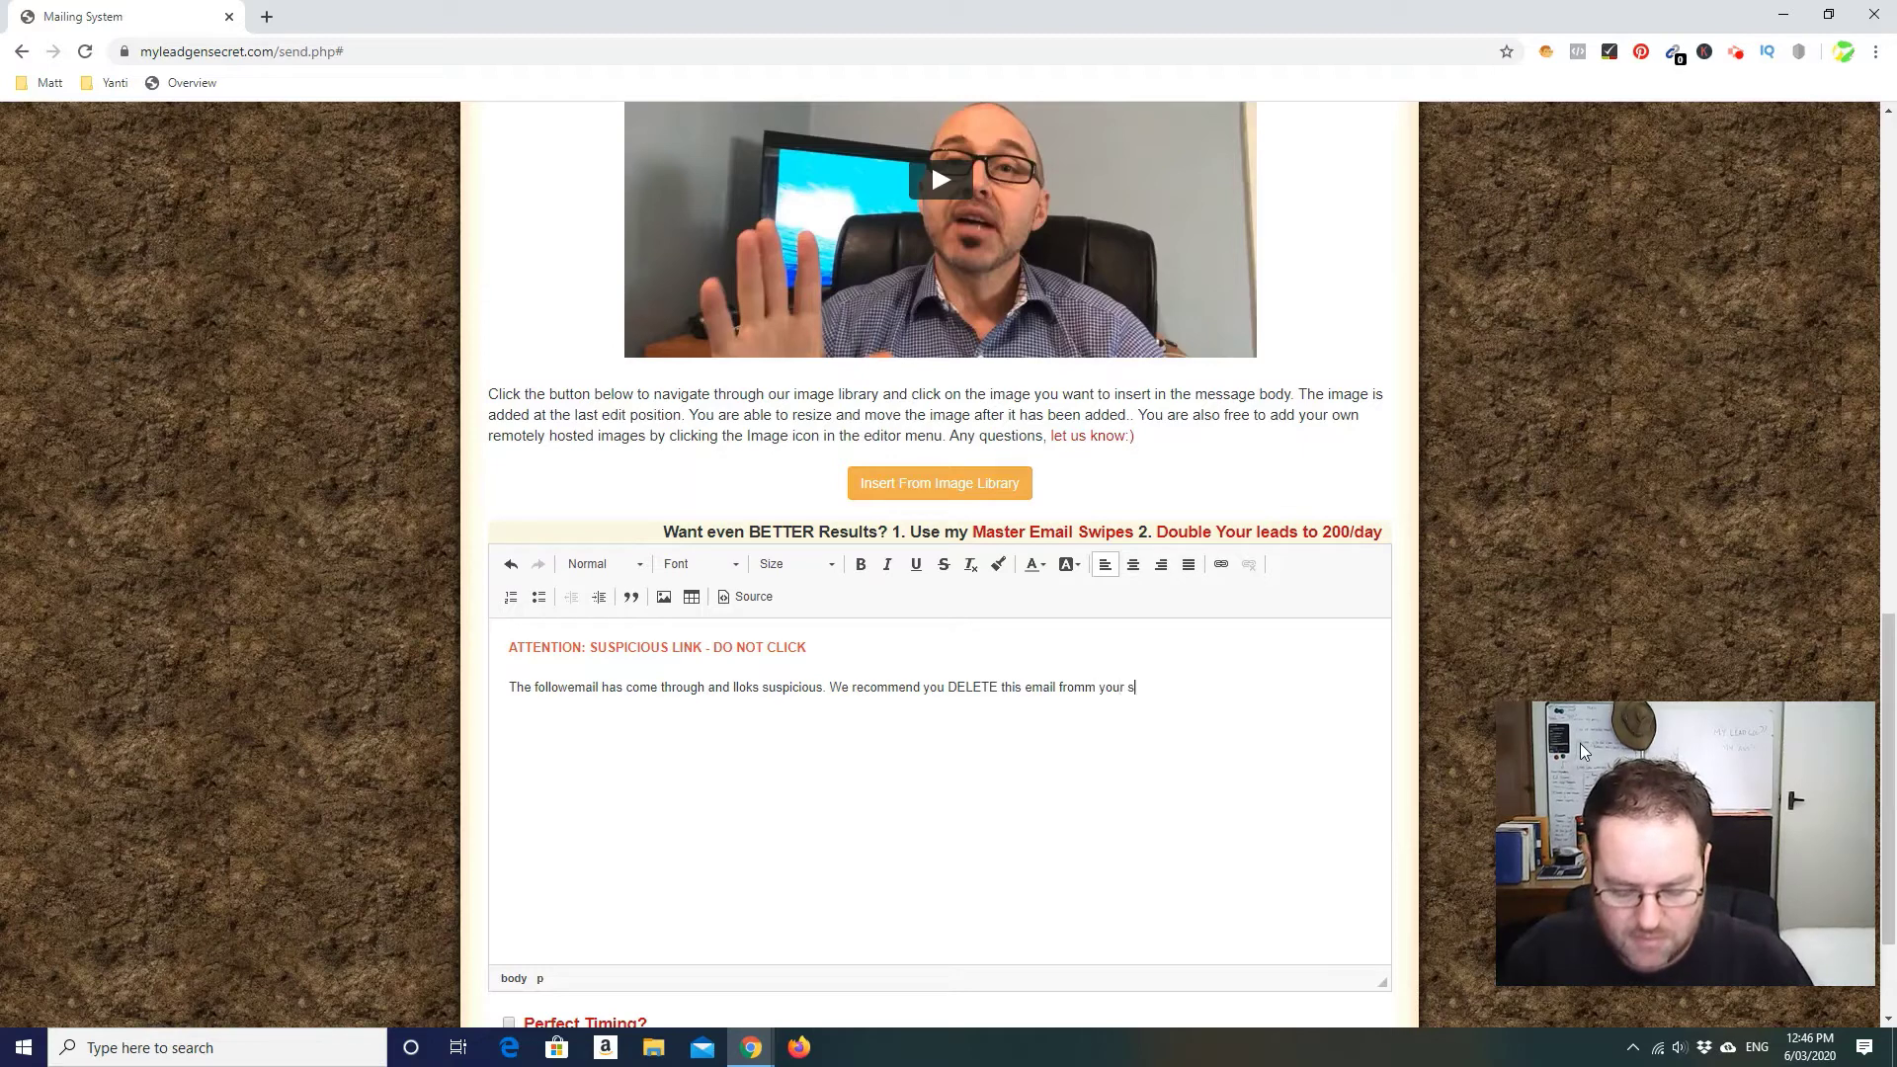
pyautogui.write('erver.')
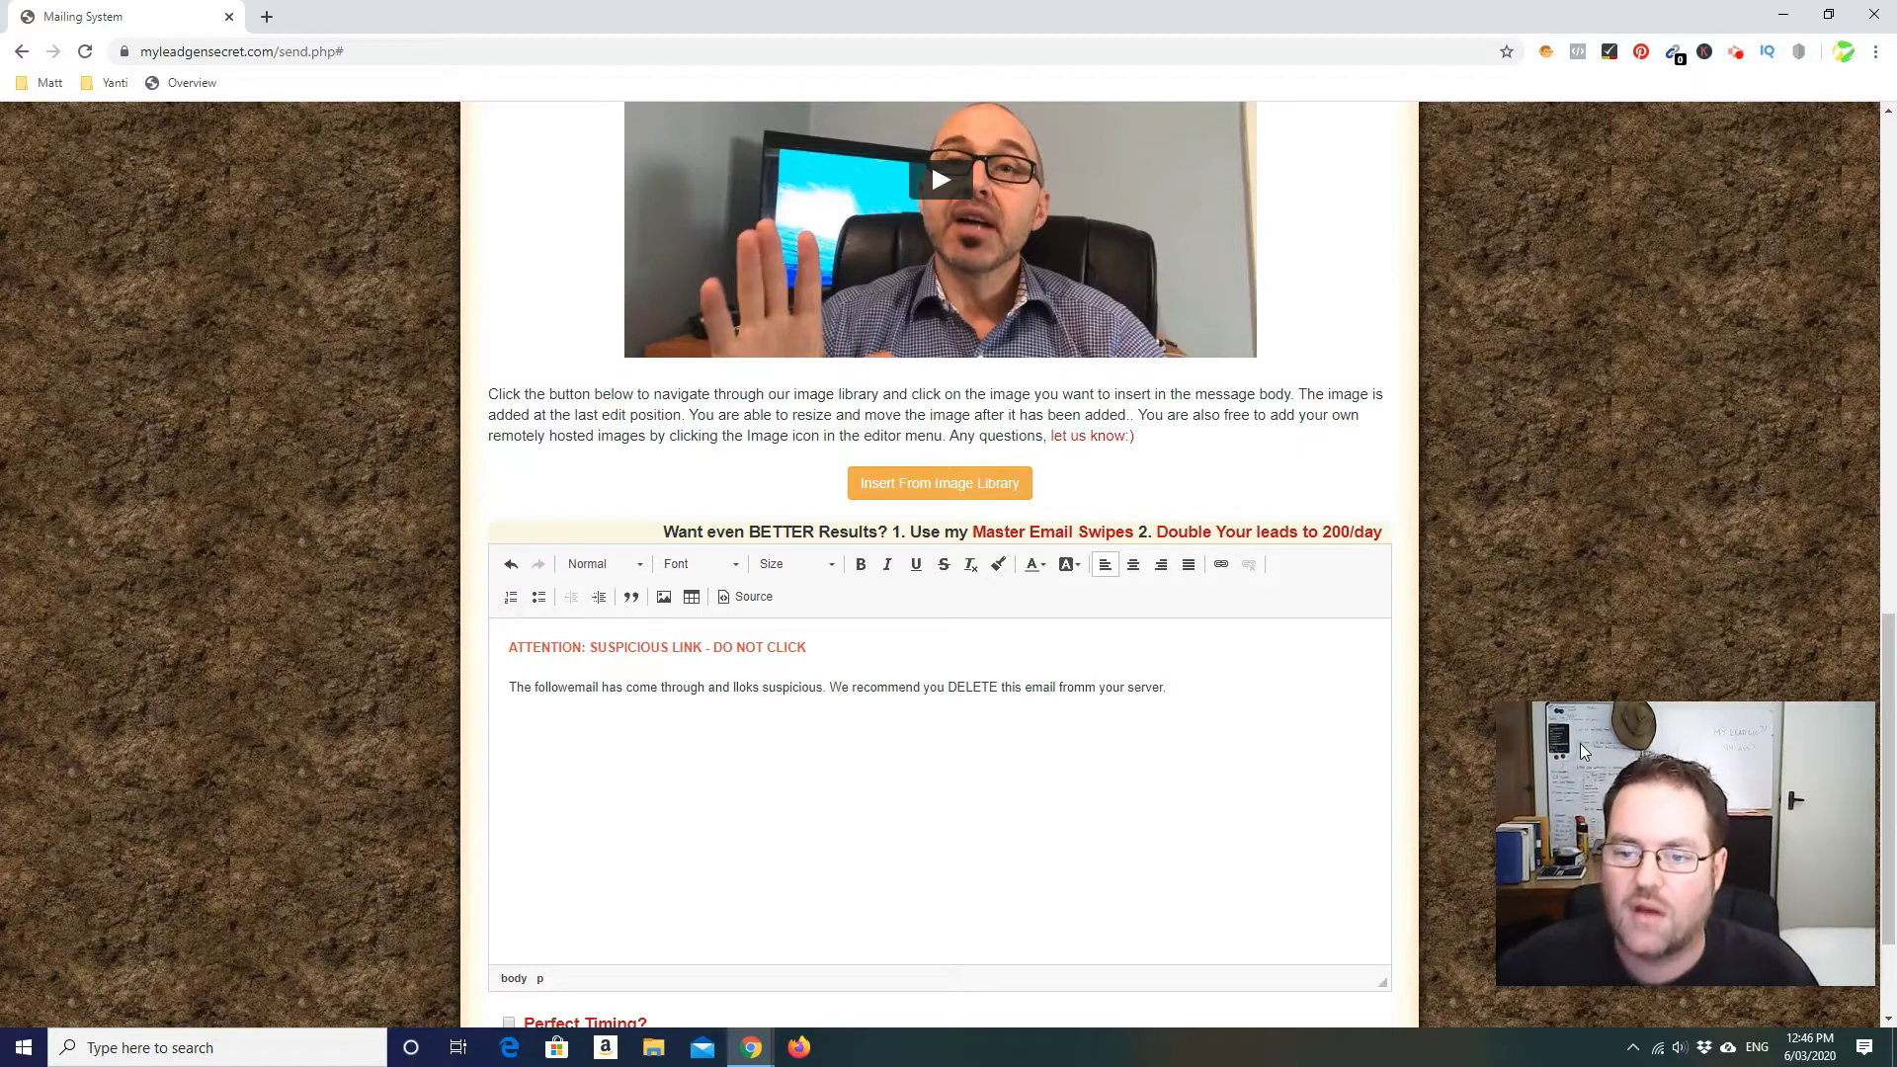
# Add the IP address after "server." and trim stray digits so it reads 516.551.12
pyautogui.click(508, 686)
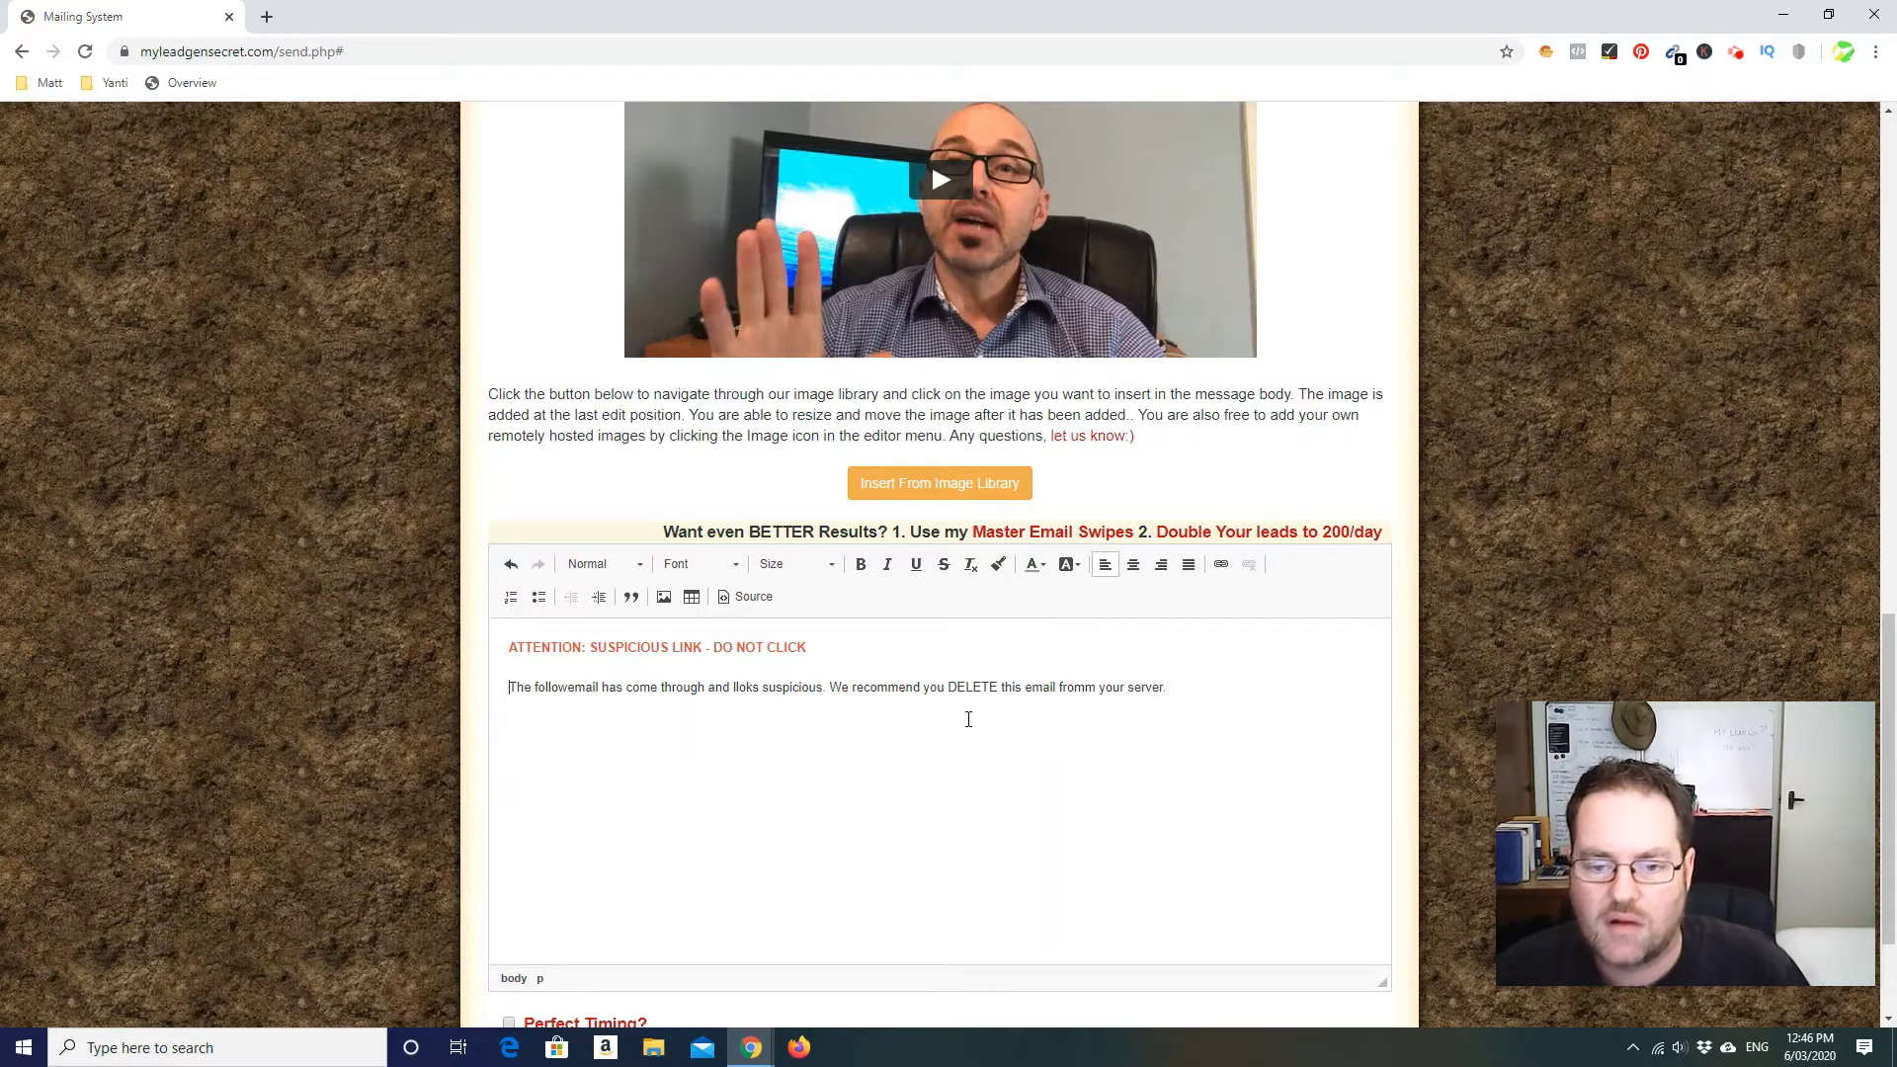
pyautogui.click(1175, 687)
pyautogui.write('51')
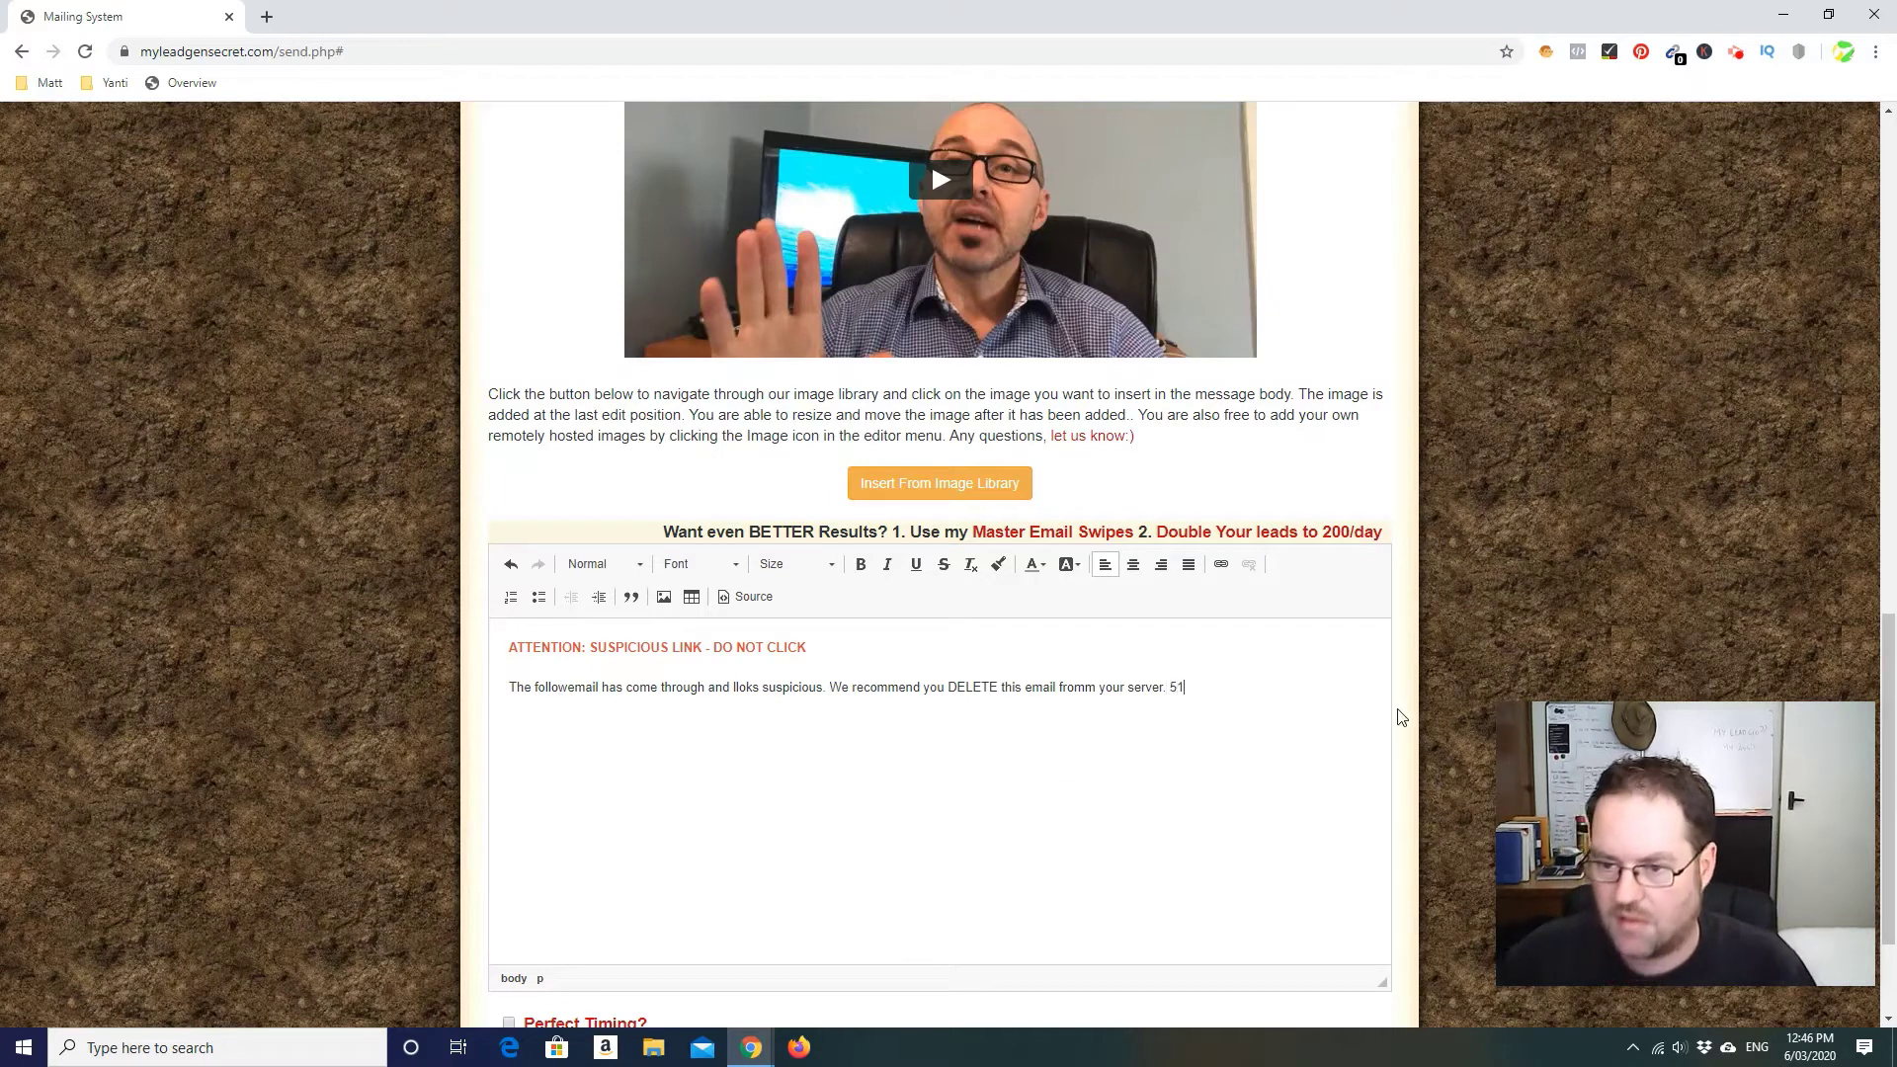
pyautogui.write('56.56551')
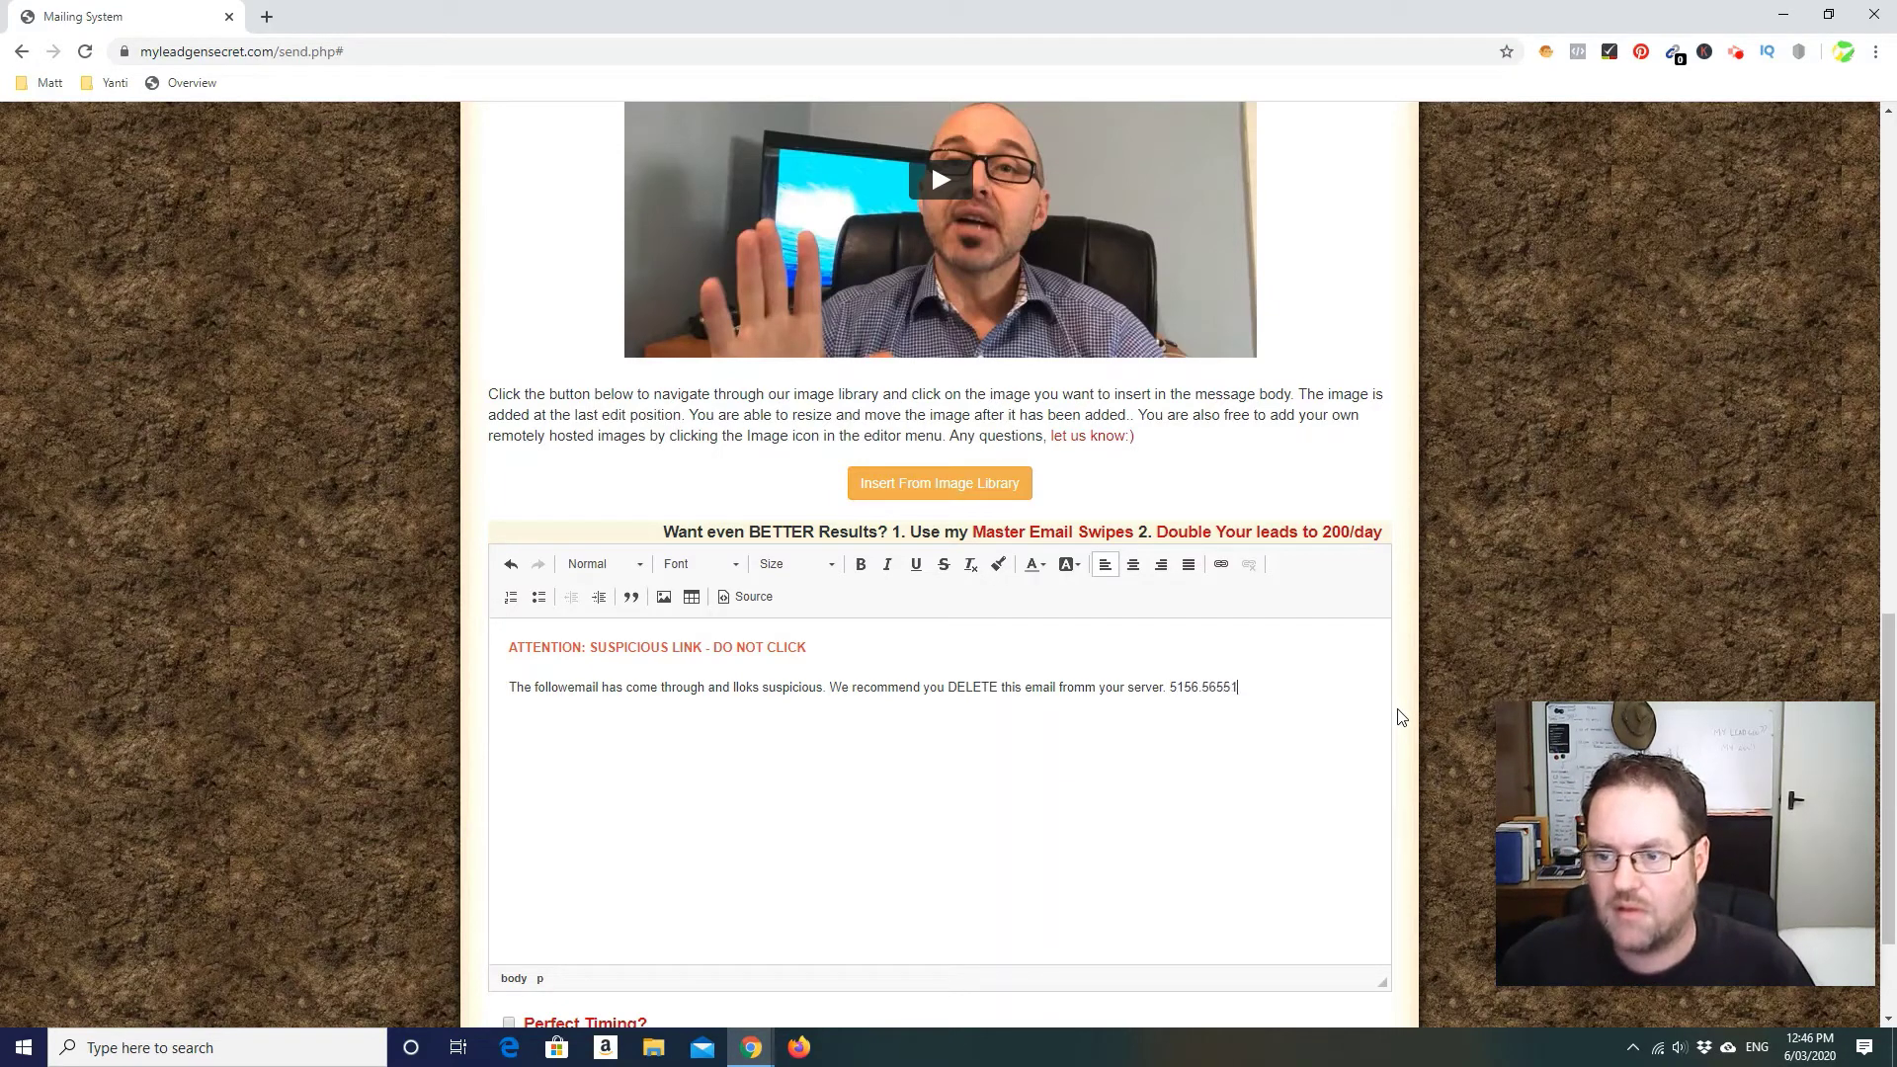
pyautogui.write('..1')
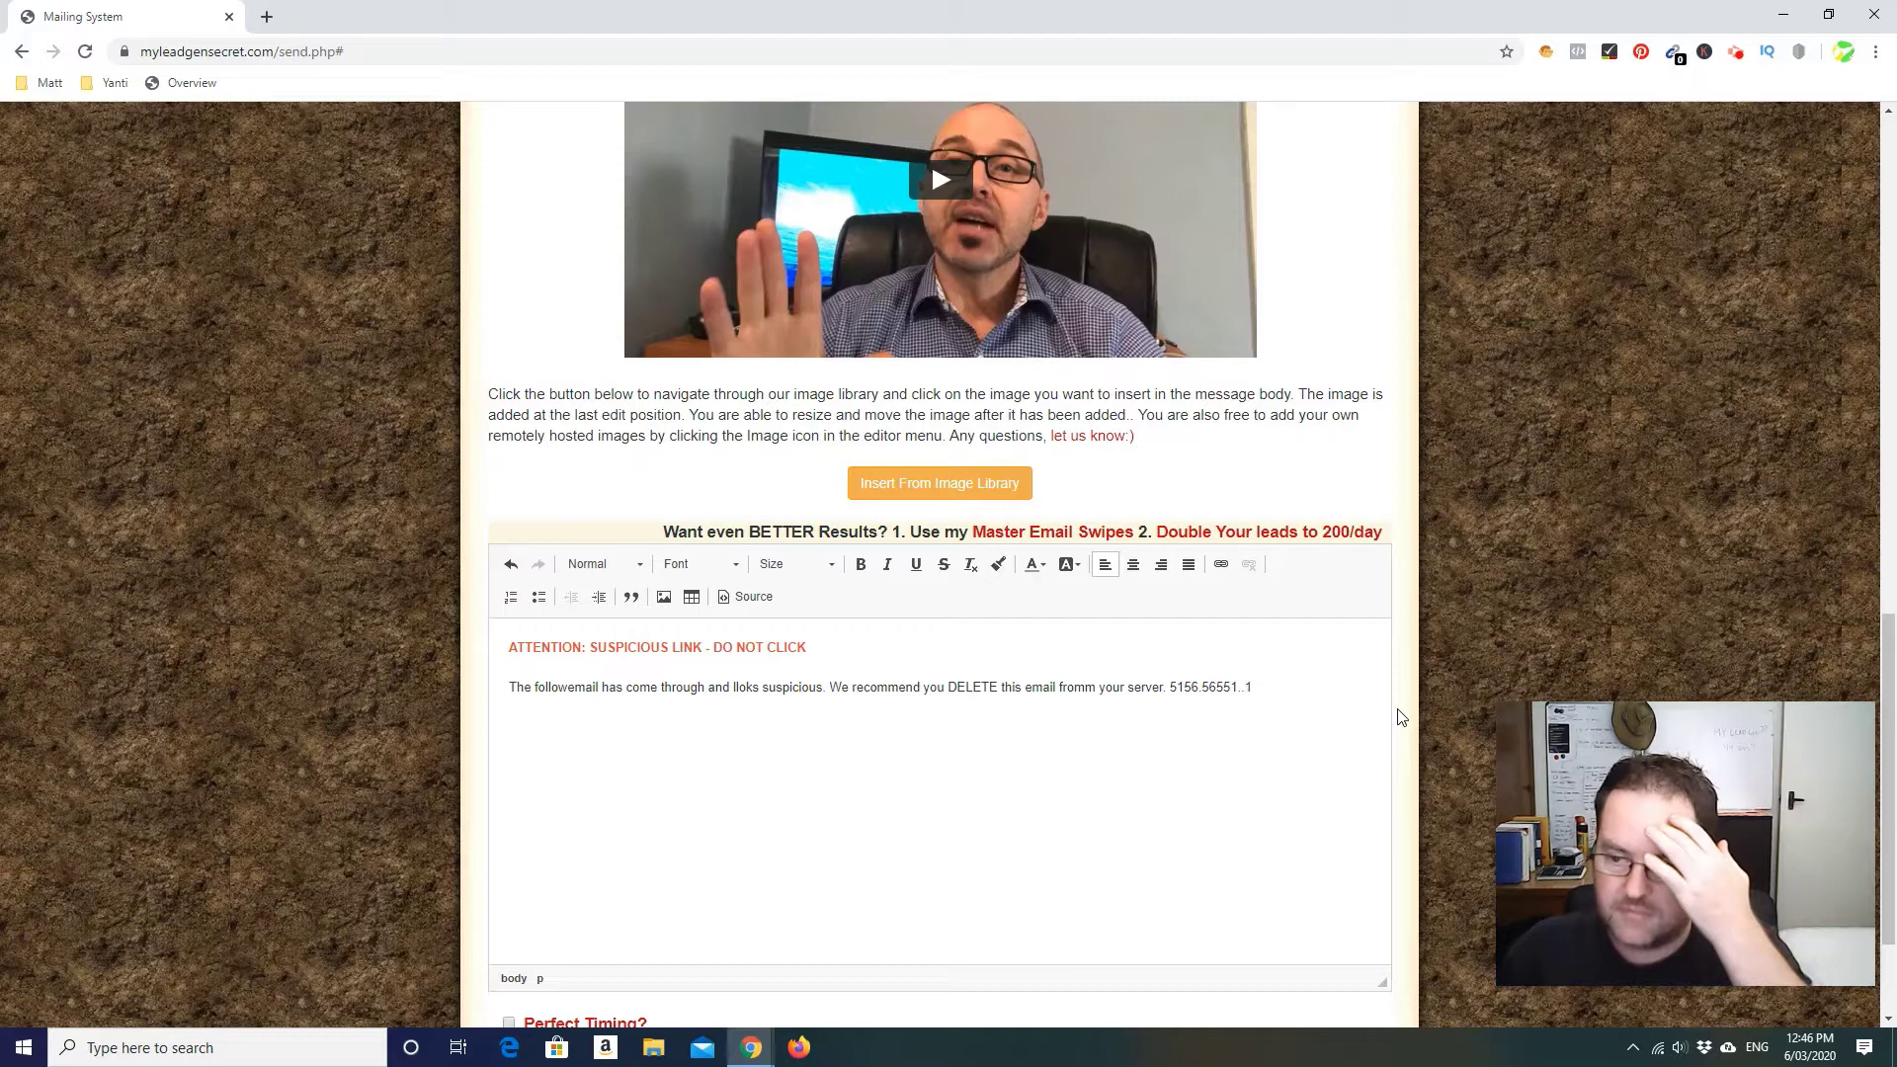
pyautogui.press('BackSpace')
pyautogui.press('BackSpace')
pyautogui.write('12.')
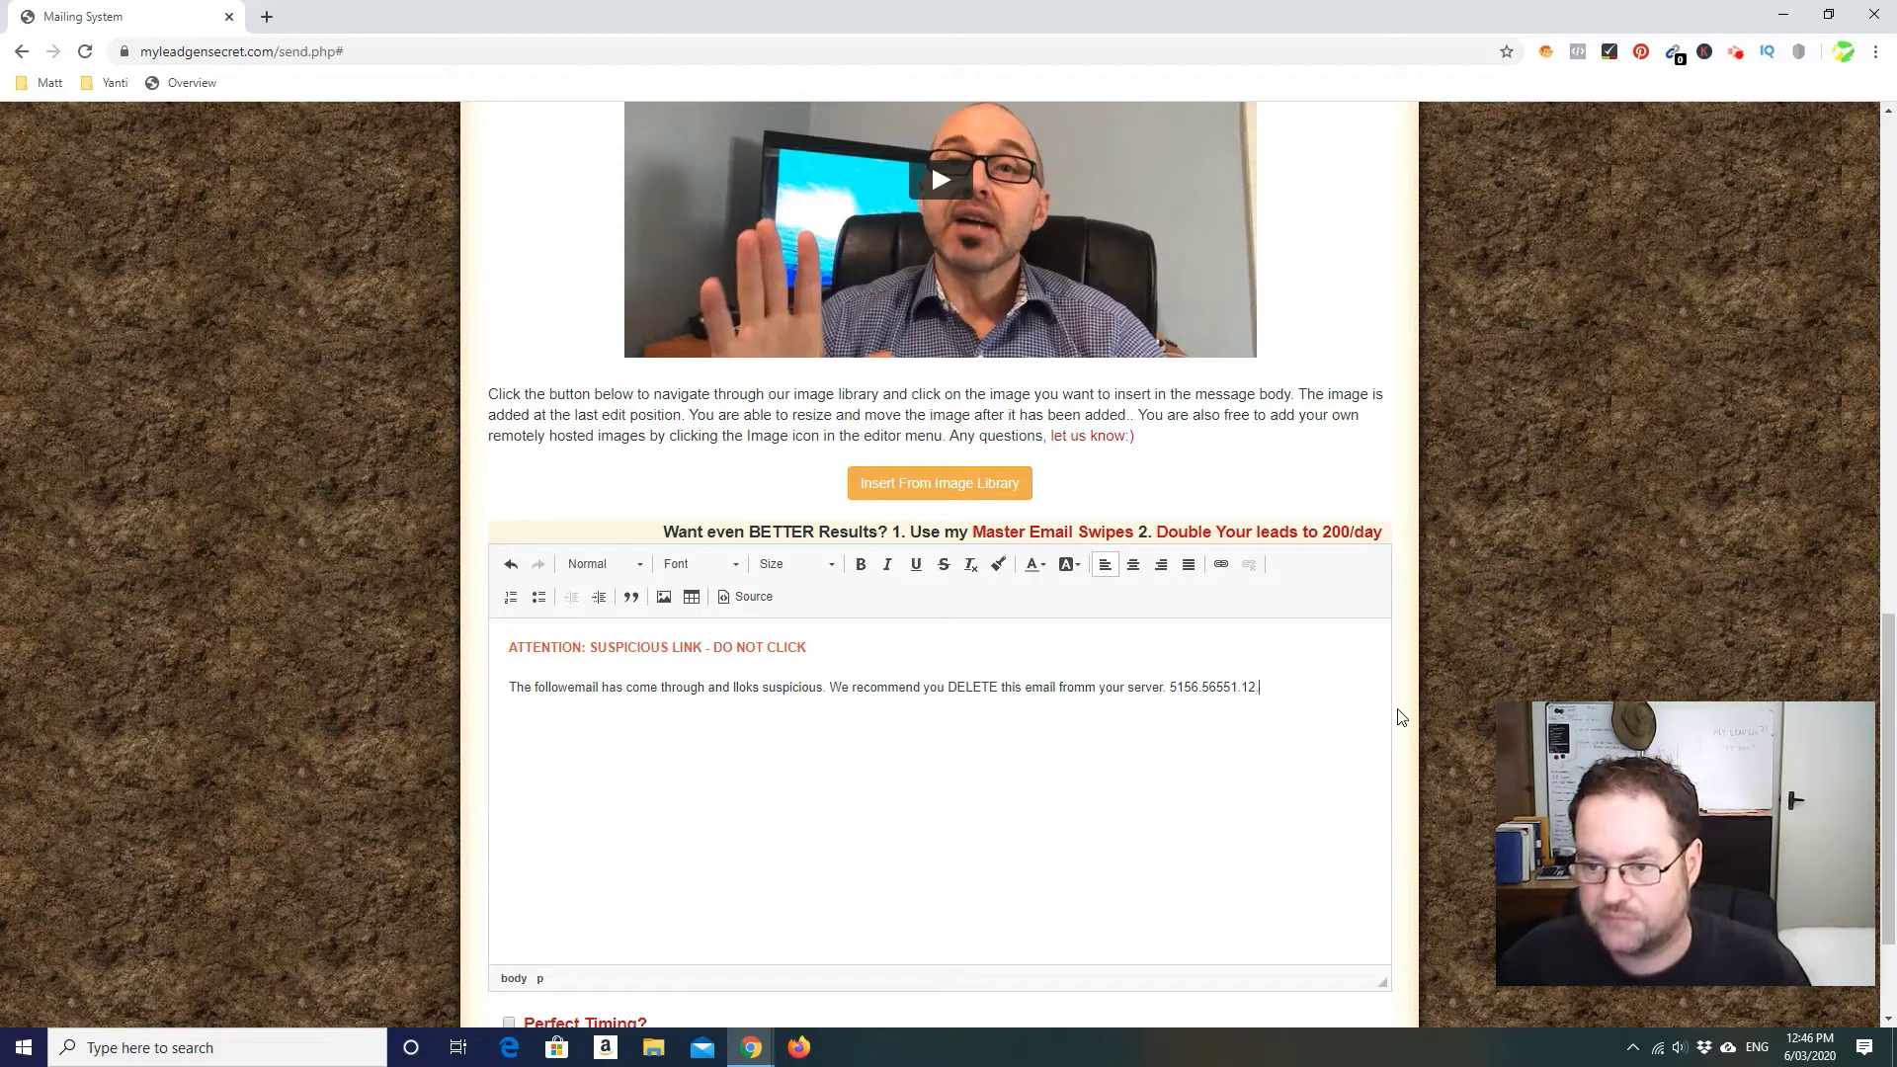
pyautogui.press('Left')
pyautogui.press('Left')
pyautogui.press('Left')
pyautogui.press('Left')
pyautogui.press('Left')
pyautogui.press('Left')
pyautogui.press('BackSpace')
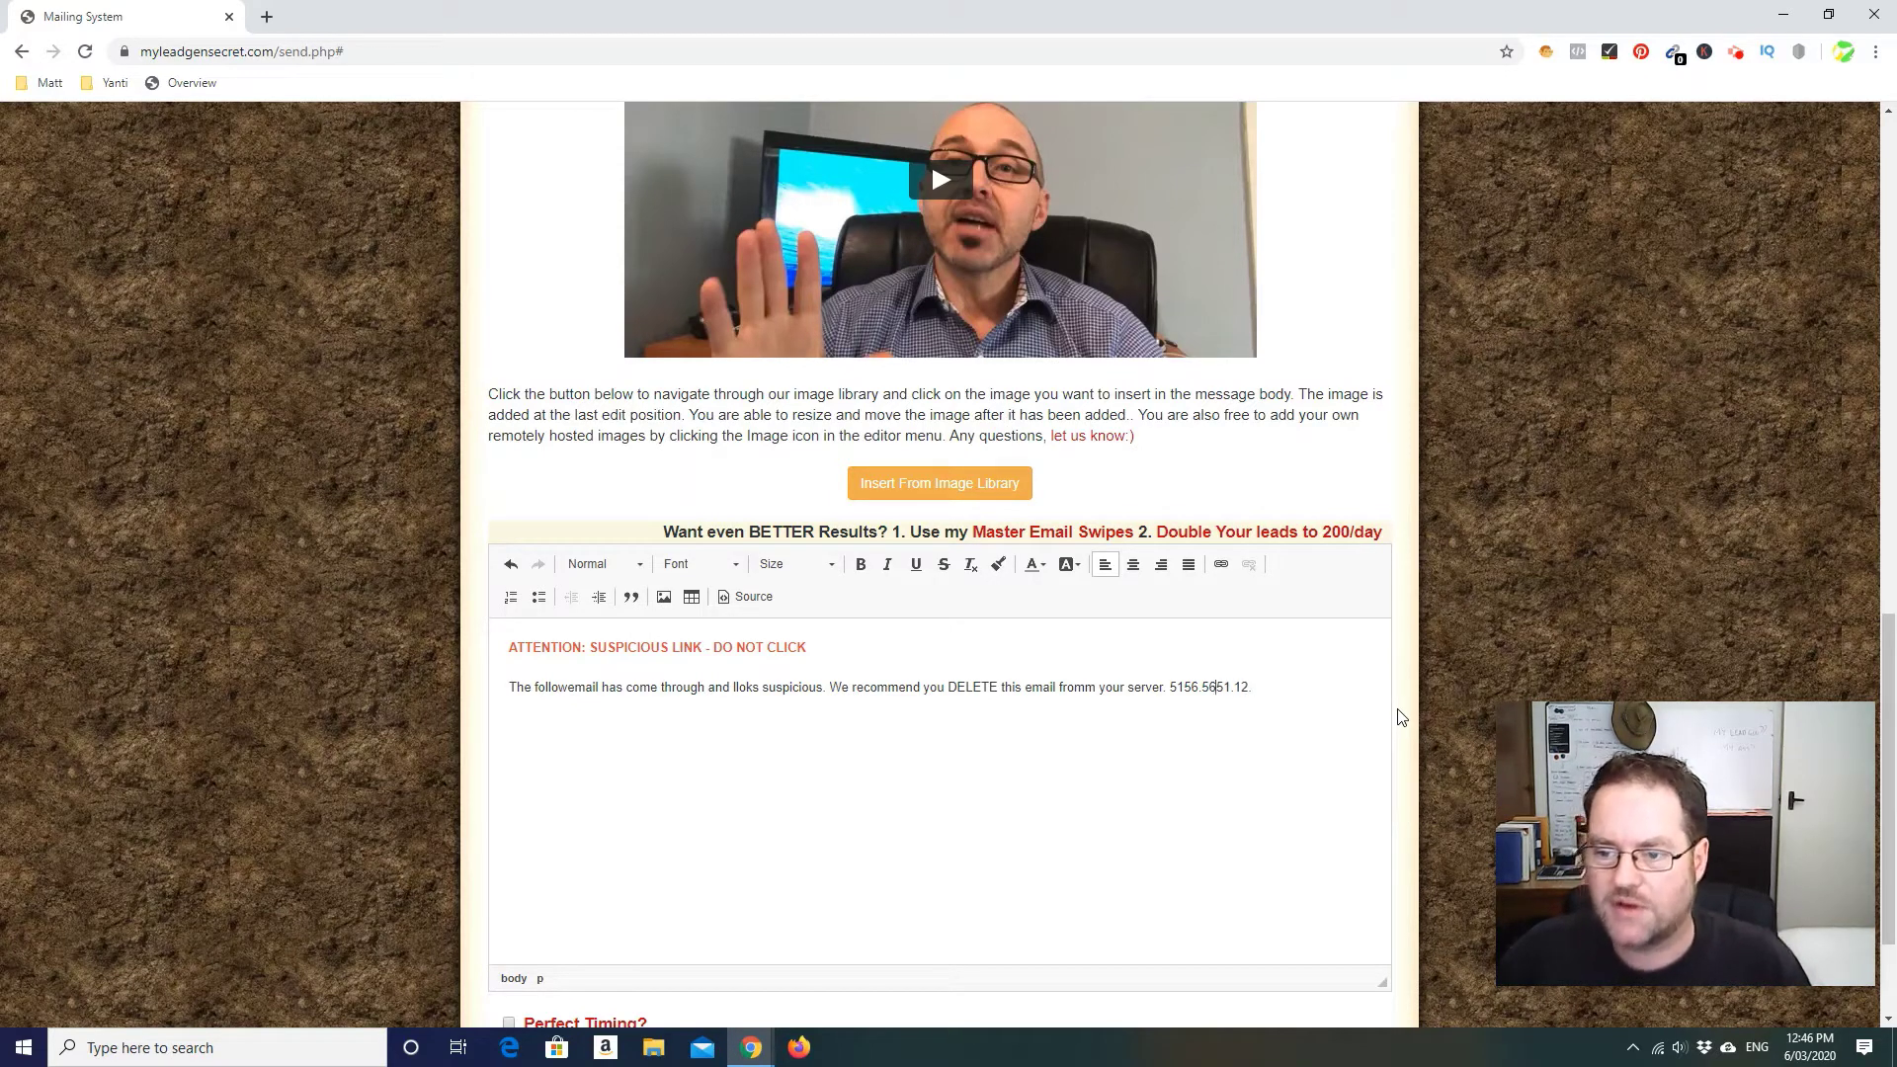
pyautogui.press('BackSpace')
pyautogui.press('Left')
pyautogui.press('Left')
pyautogui.press('Left')
pyautogui.press('BackSpace')
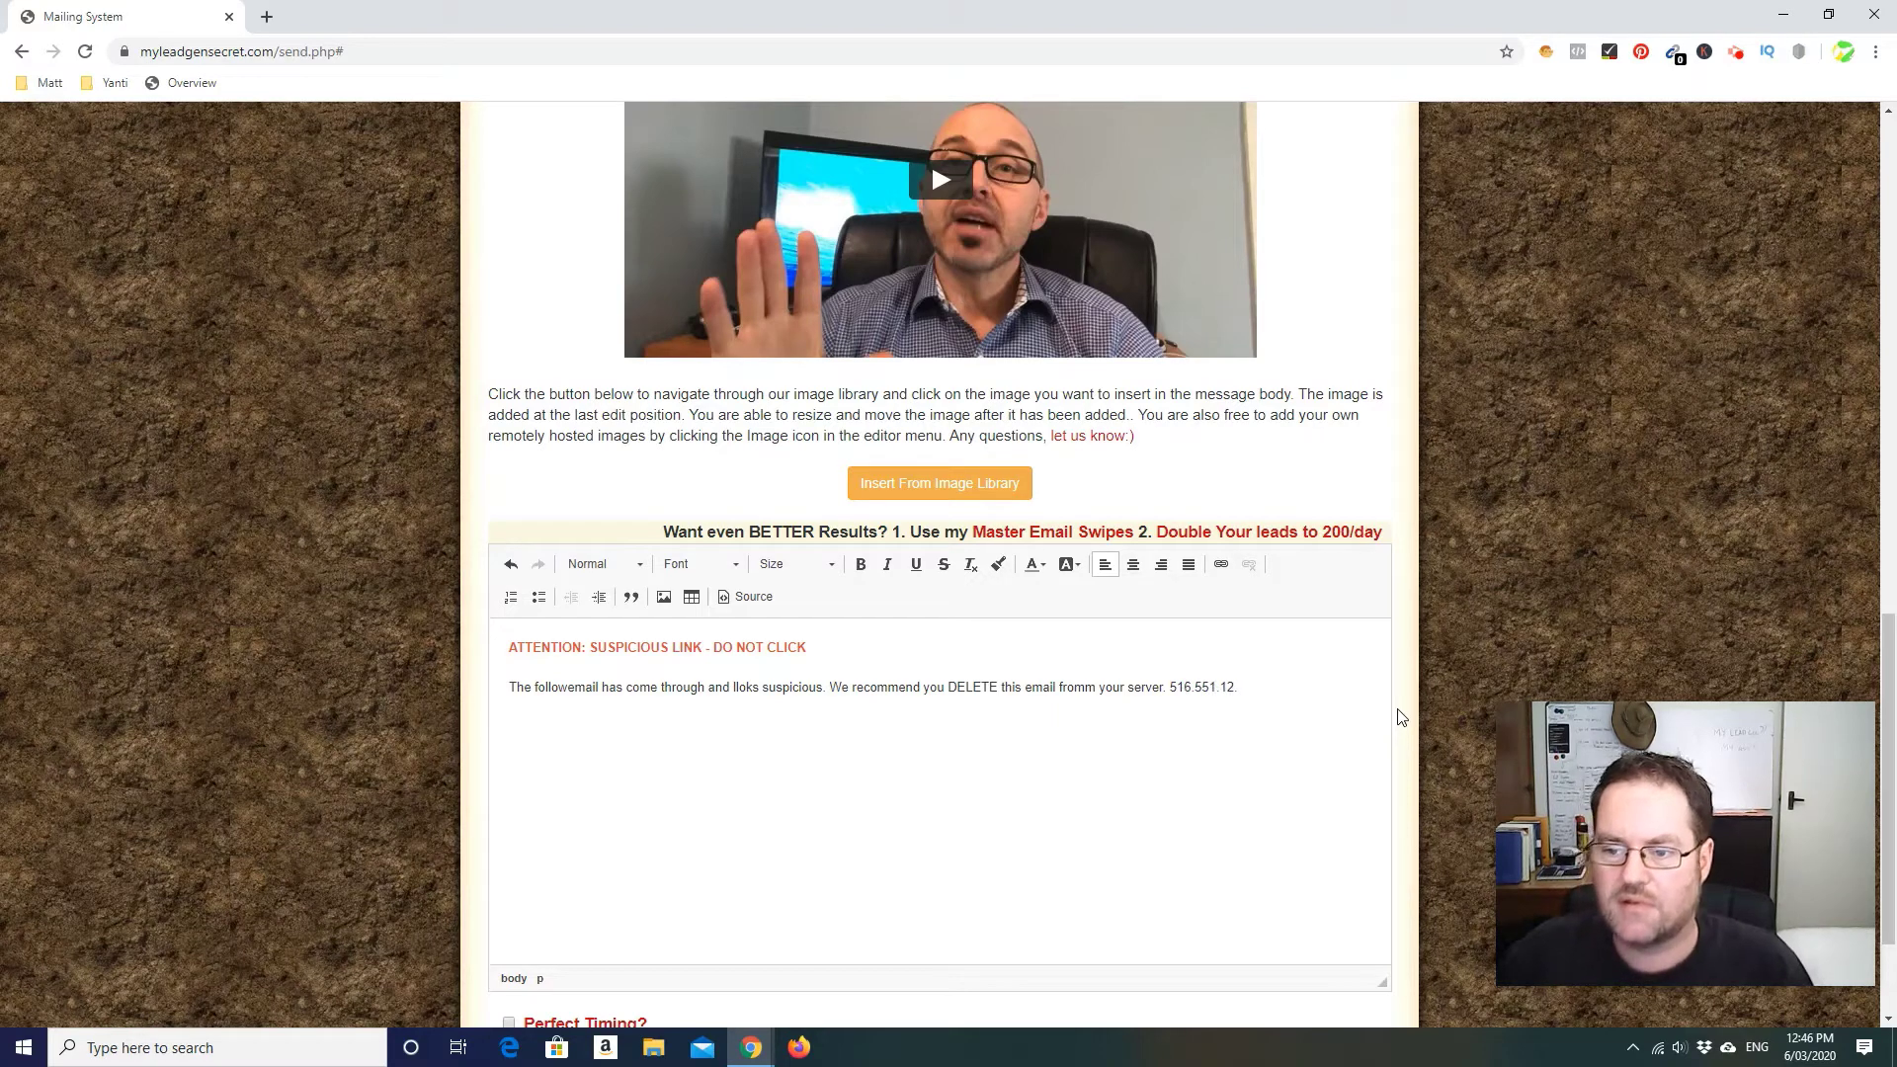
pyautogui.press('Left')
pyautogui.press('Left')
pyautogui.press('Left')
pyautogui.press('Left')
pyautogui.press('Left')
pyautogui.press('Left')
pyautogui.press('Left')
pyautogui.press('Left')
pyautogui.press('Left')
pyautogui.press('Left')
pyautogui.press('Left')
pyautogui.press('Left')
pyautogui.press('Left')
pyautogui.press('Left')
pyautogui.press('Left')
pyautogui.press('Left')
pyautogui.press('Left')
pyautogui.press('Left')
pyautogui.press('Left')
pyautogui.press('Left')
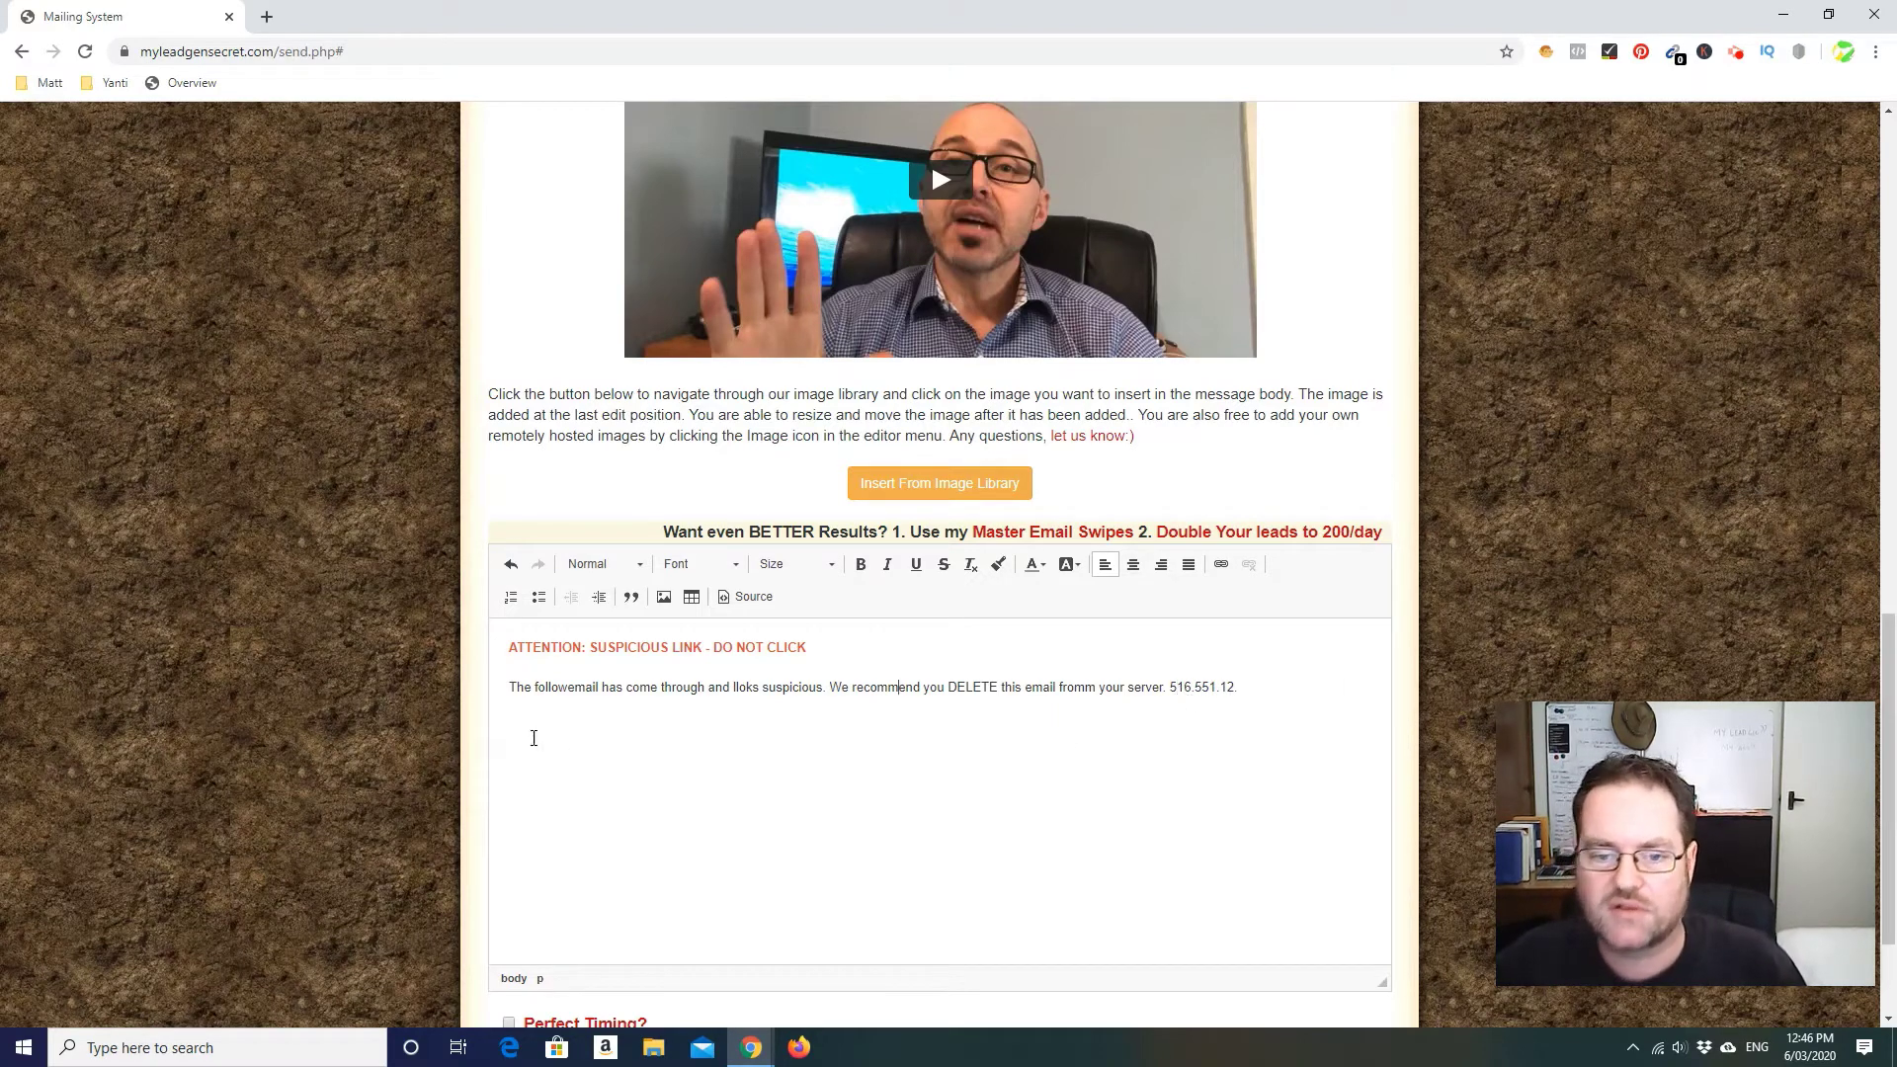
pyautogui.press('Home')
pyautogui.hotkey('shift', 'Right')
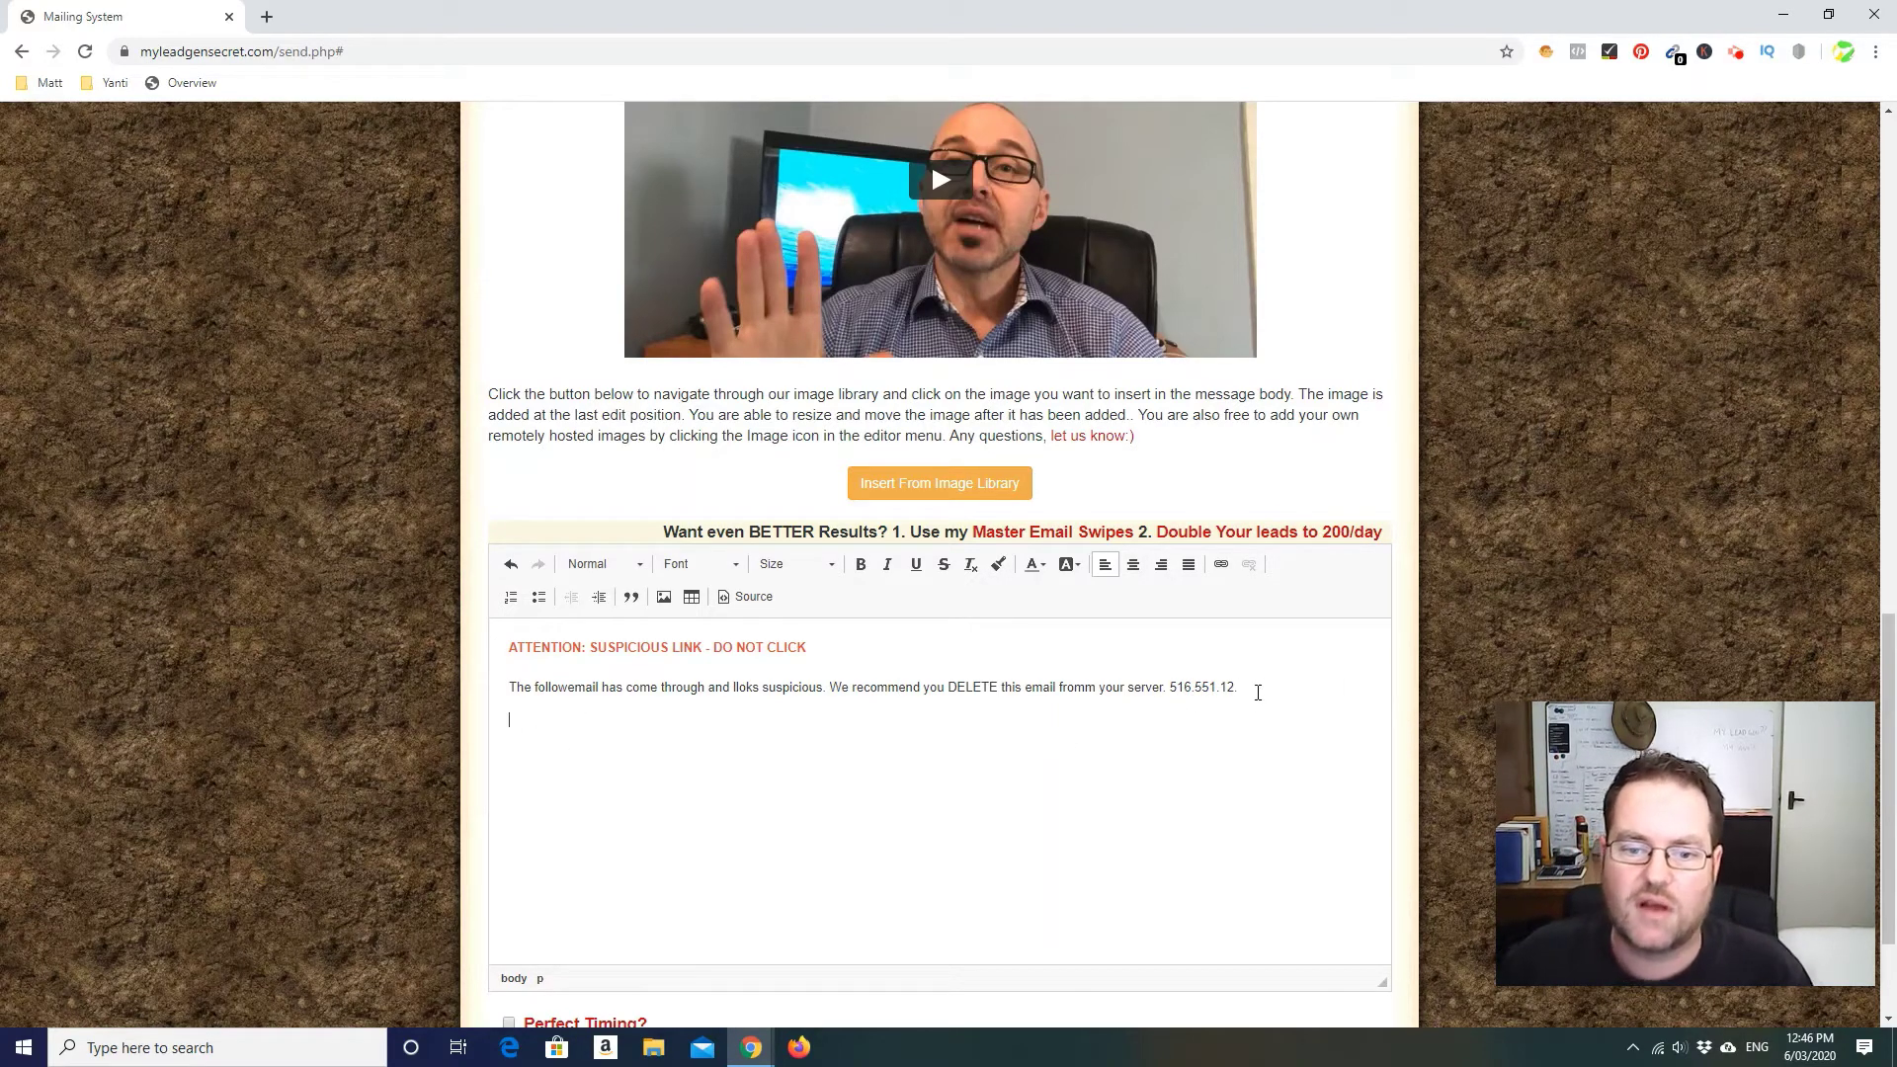
# Search Google for "english russian translation" in a new tab
pyautogui.click(271, 17)
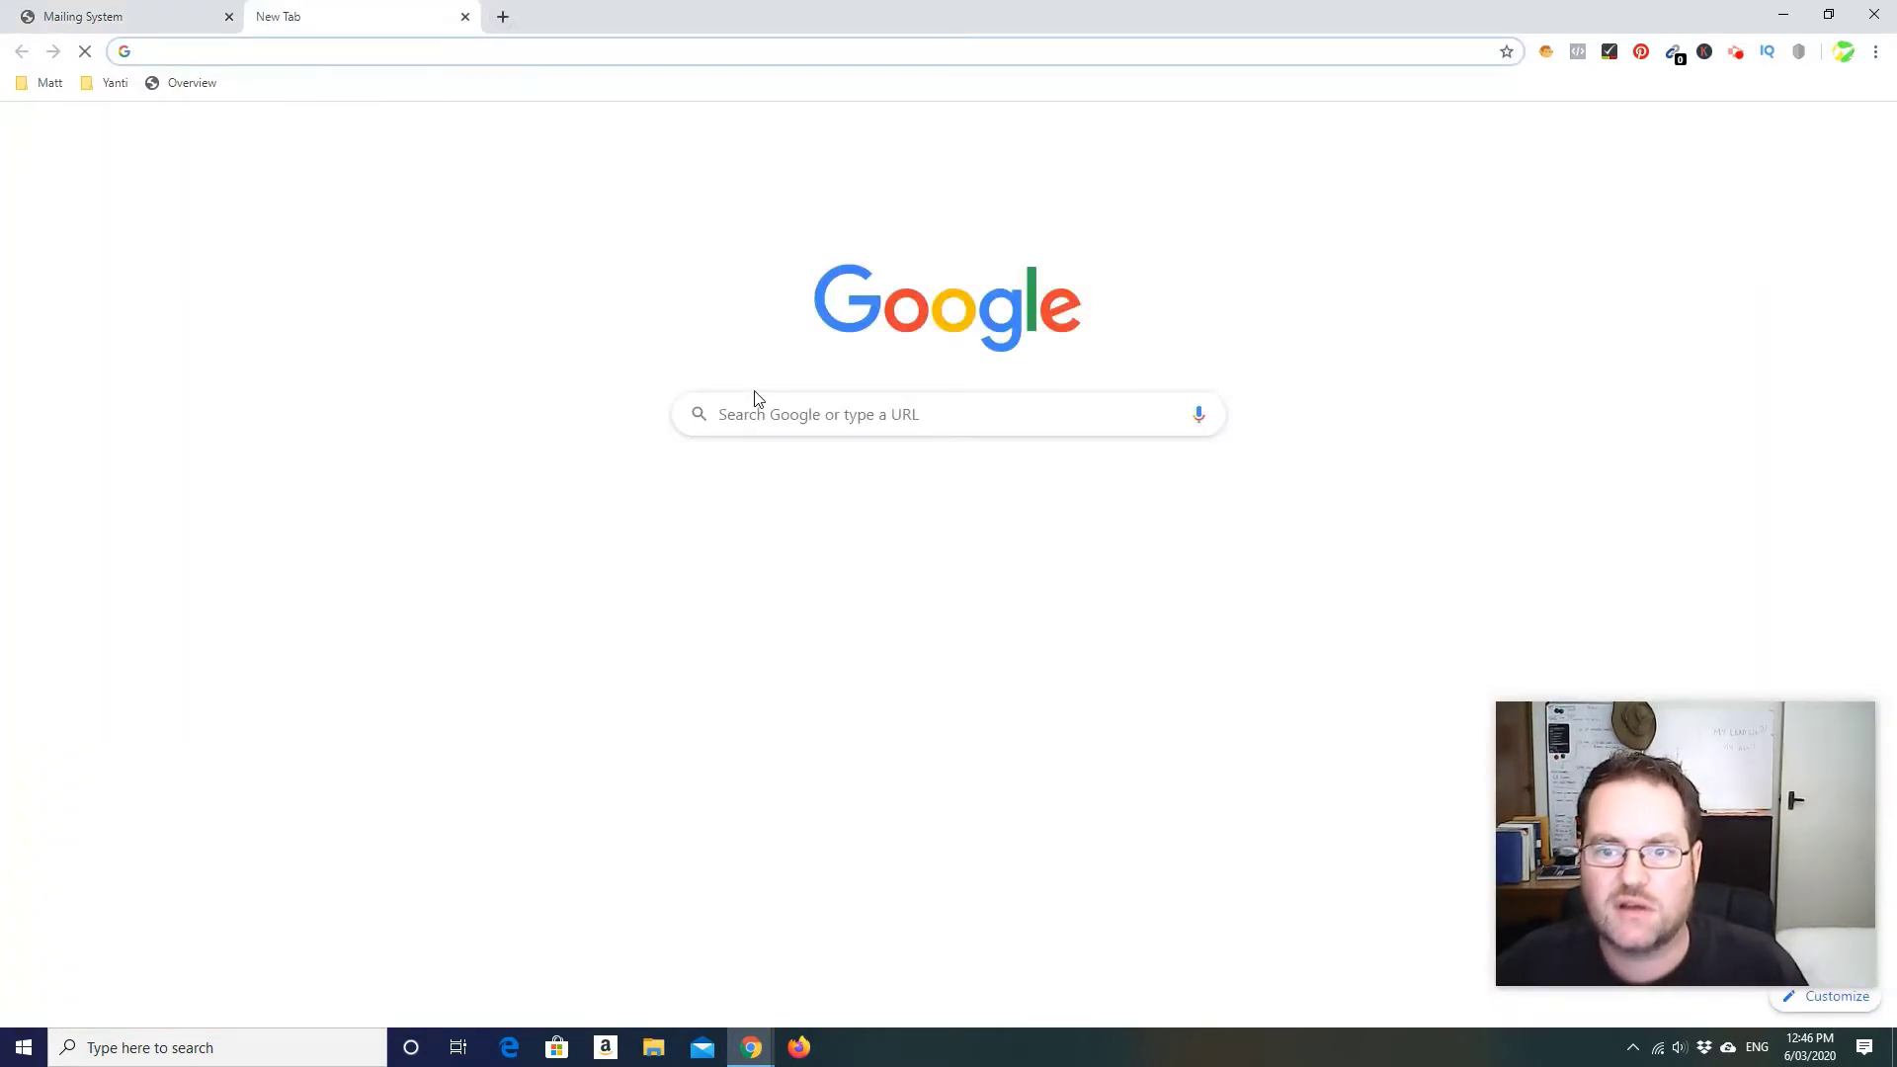
pyautogui.write('e')
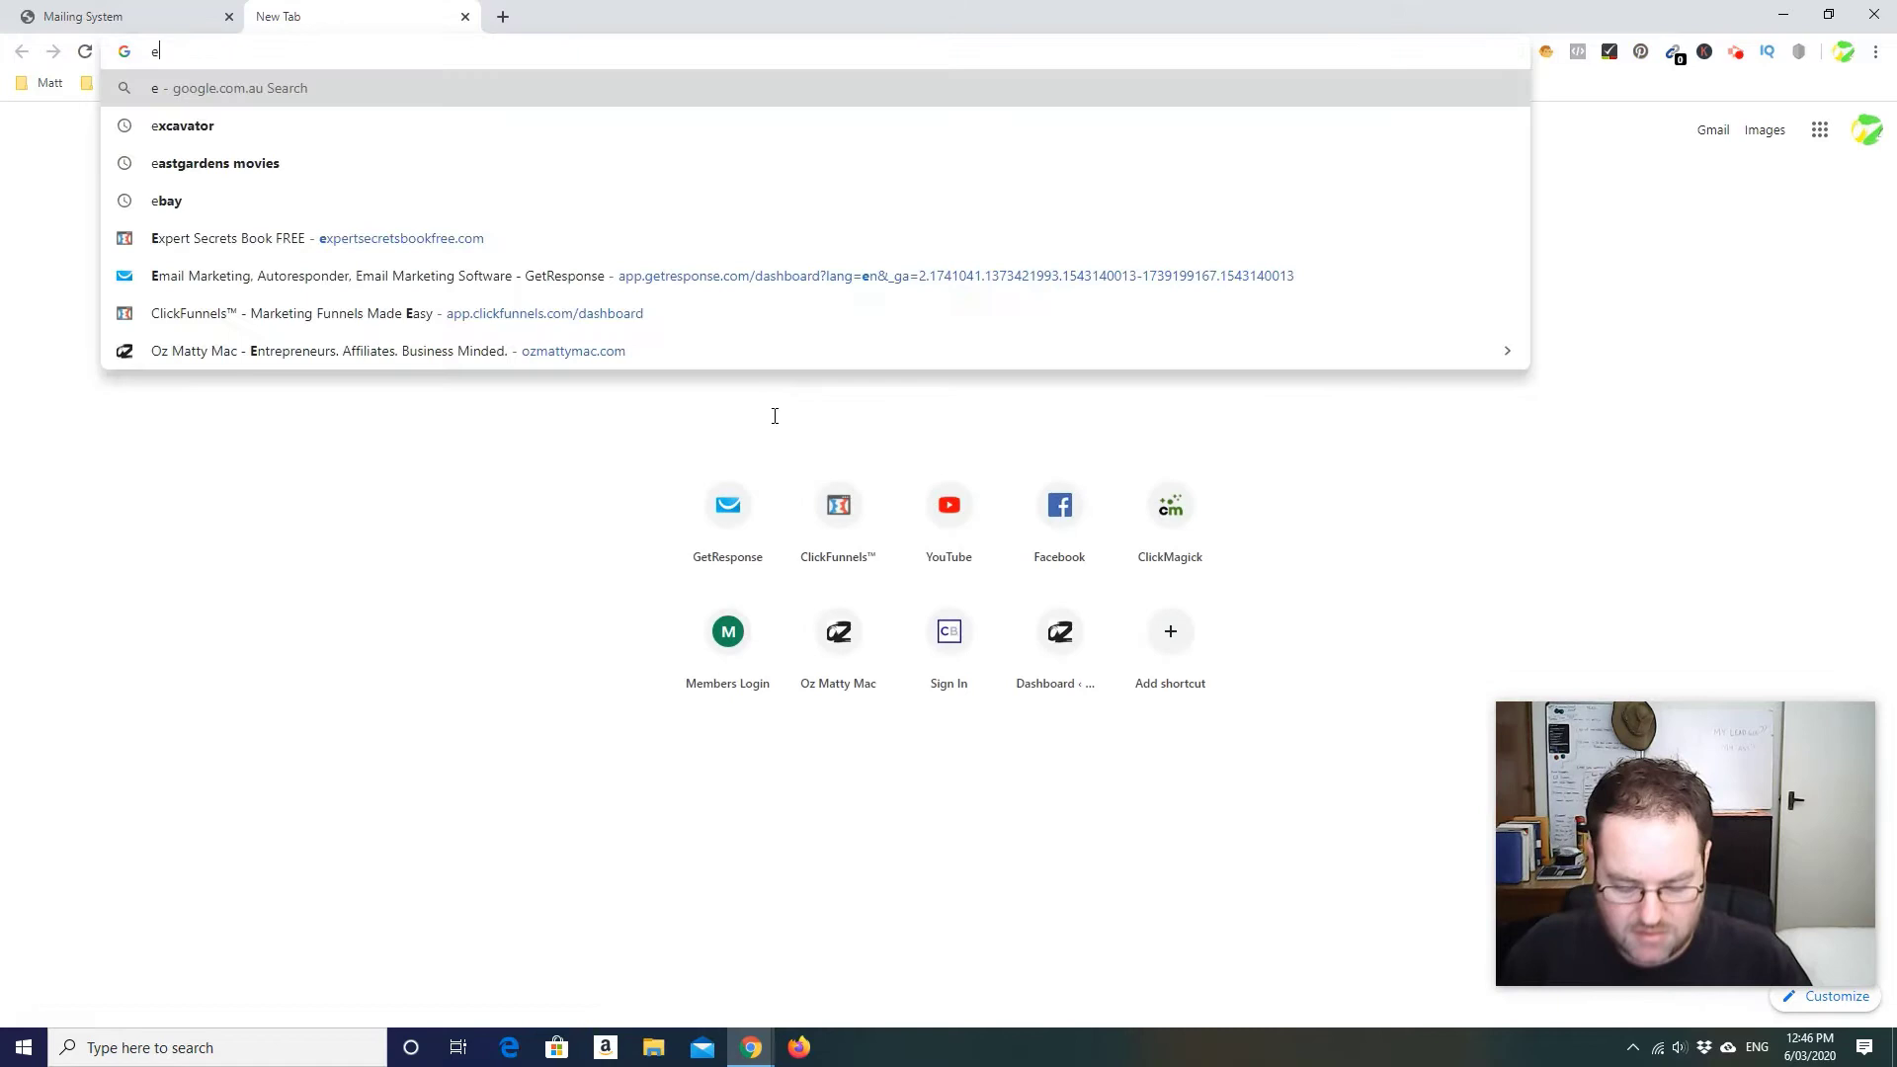
pyautogui.write('nglish ru')
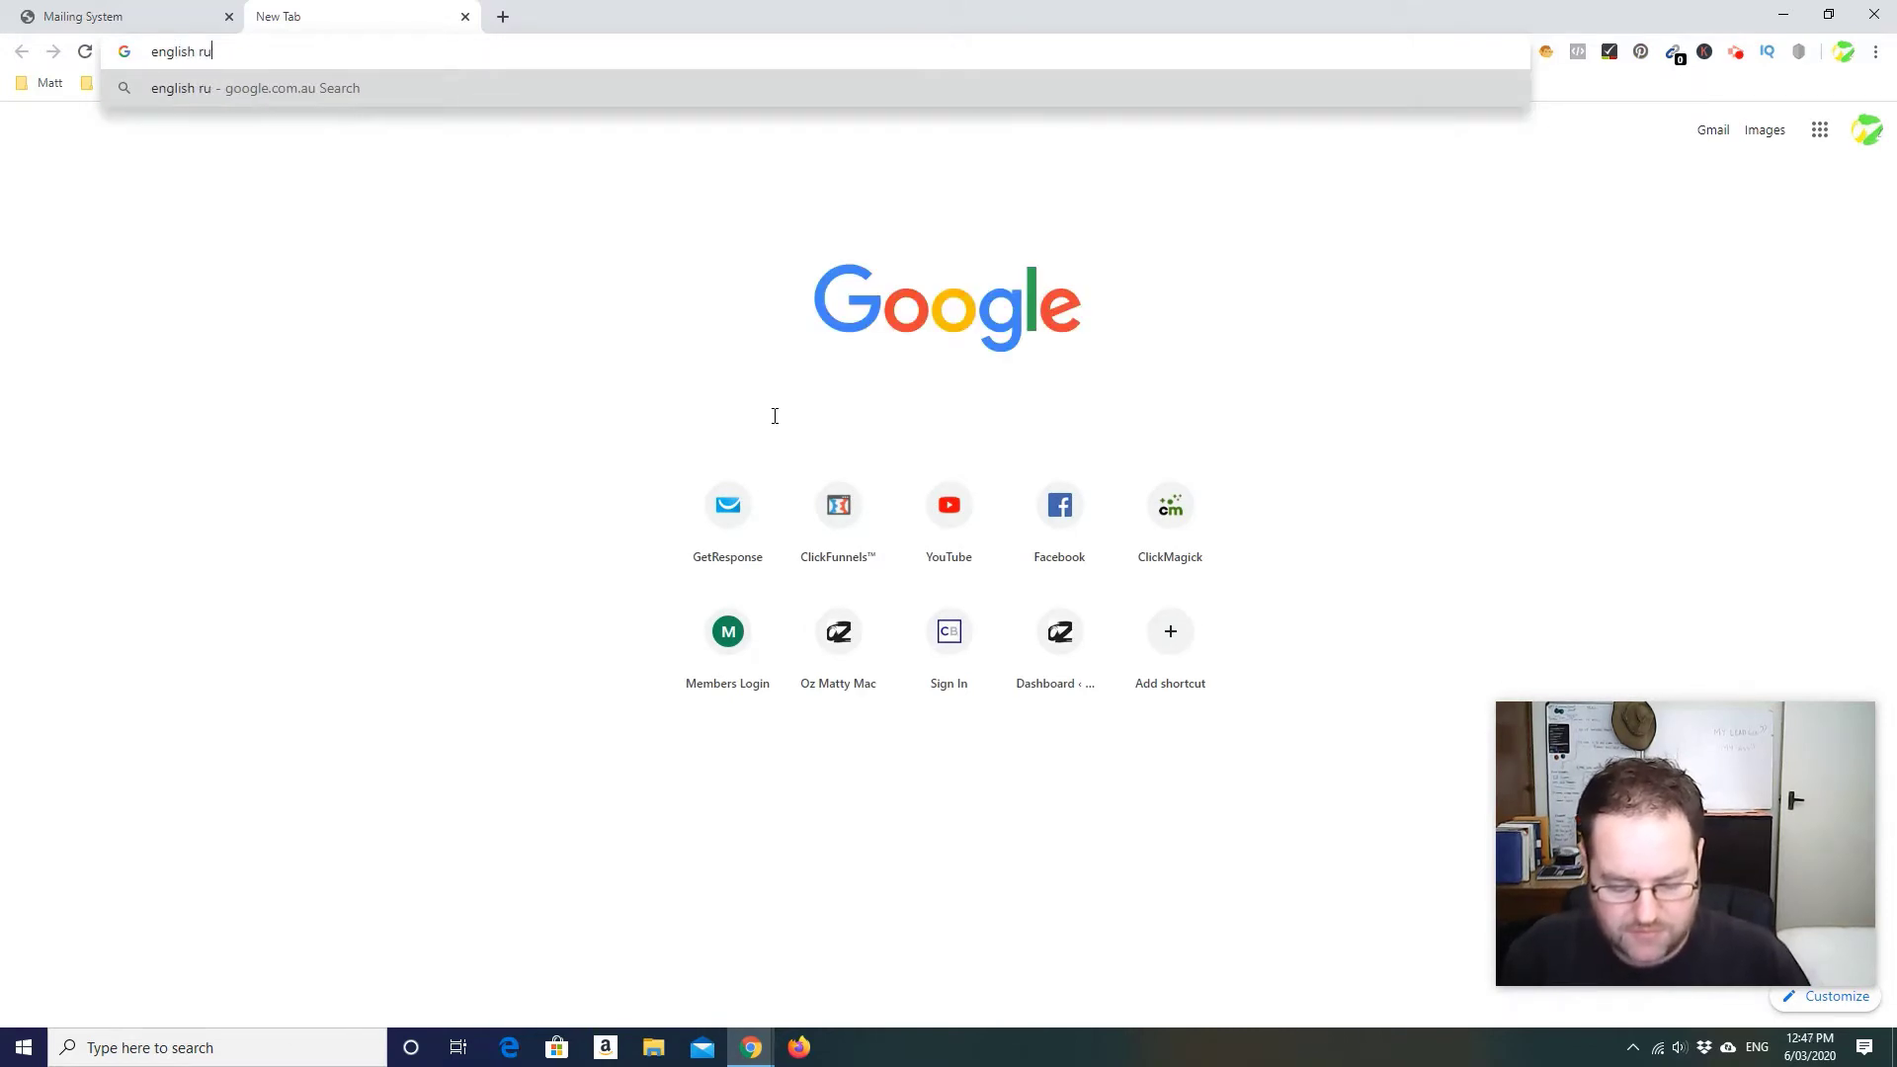
pyautogui.write('ssio')
pyautogui.press('BackSpace')
pyautogui.write('a')
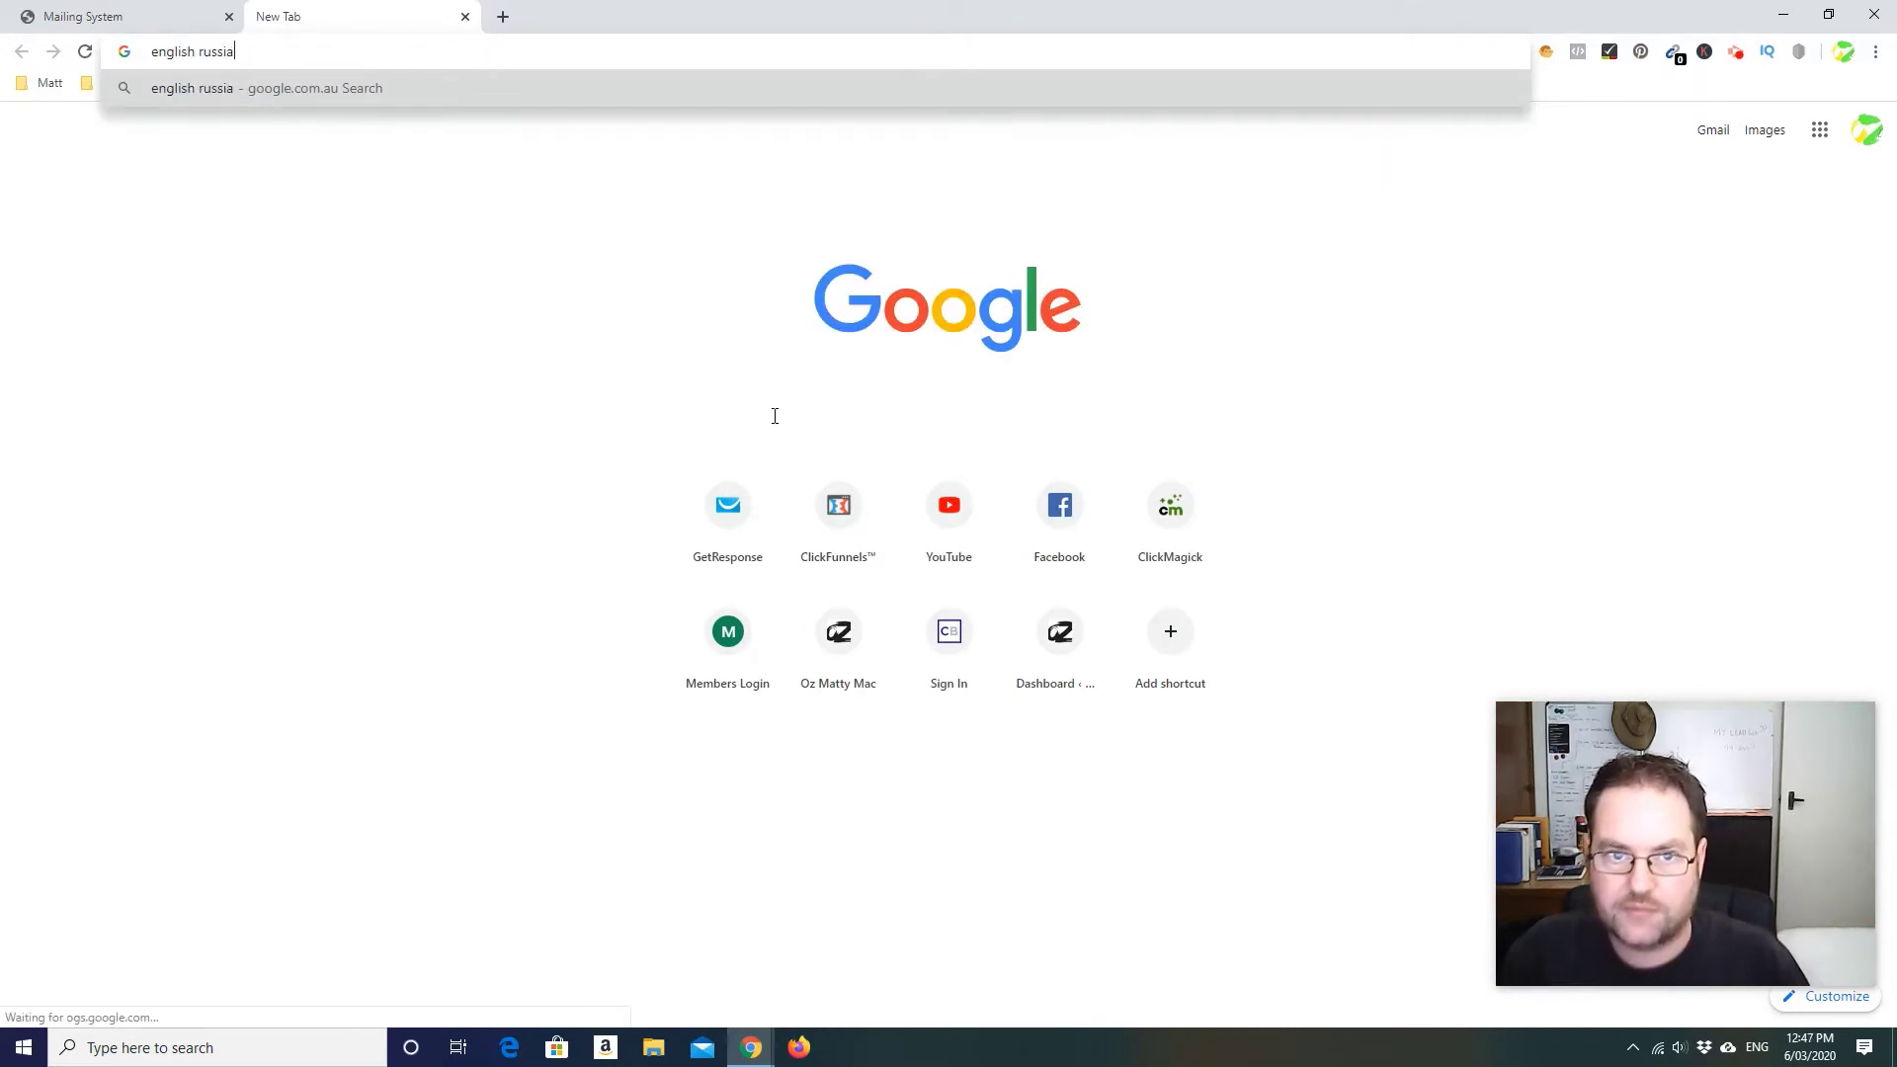
pyautogui.write('n tran')
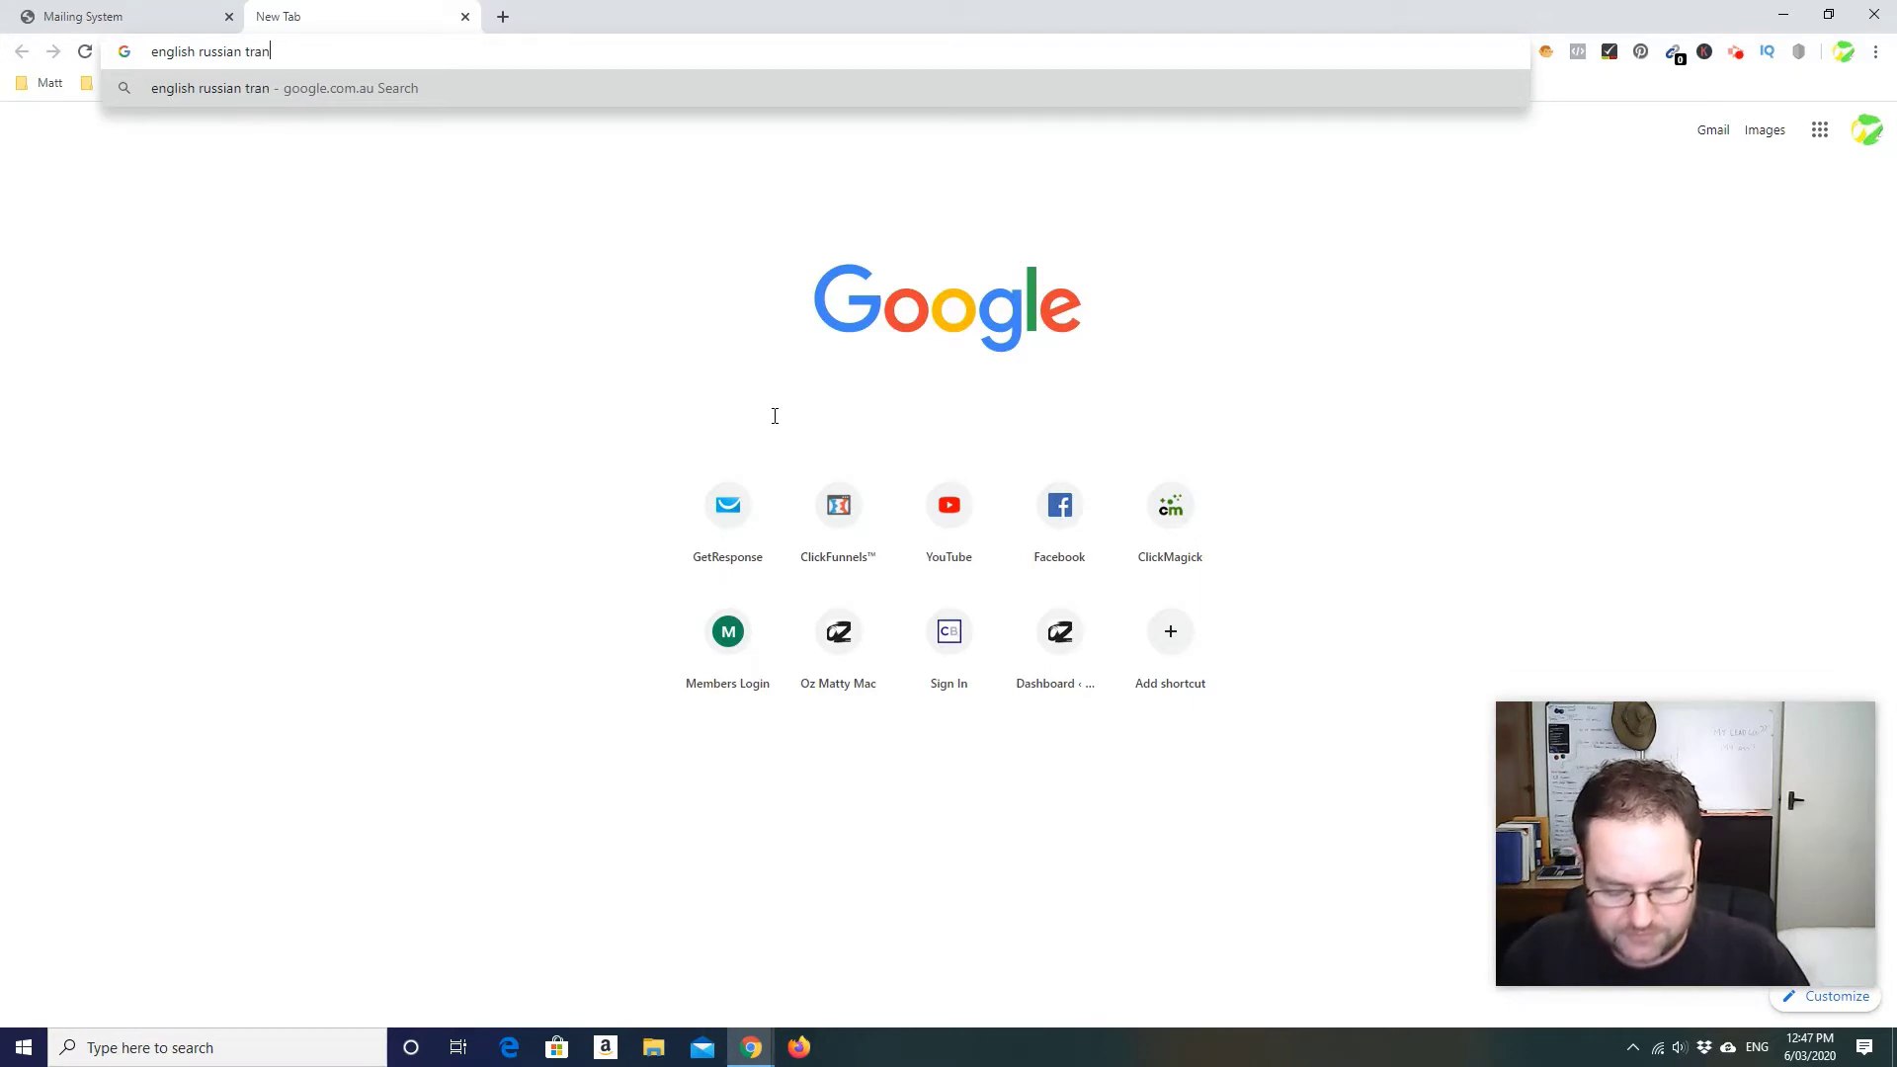
pyautogui.write('slation')
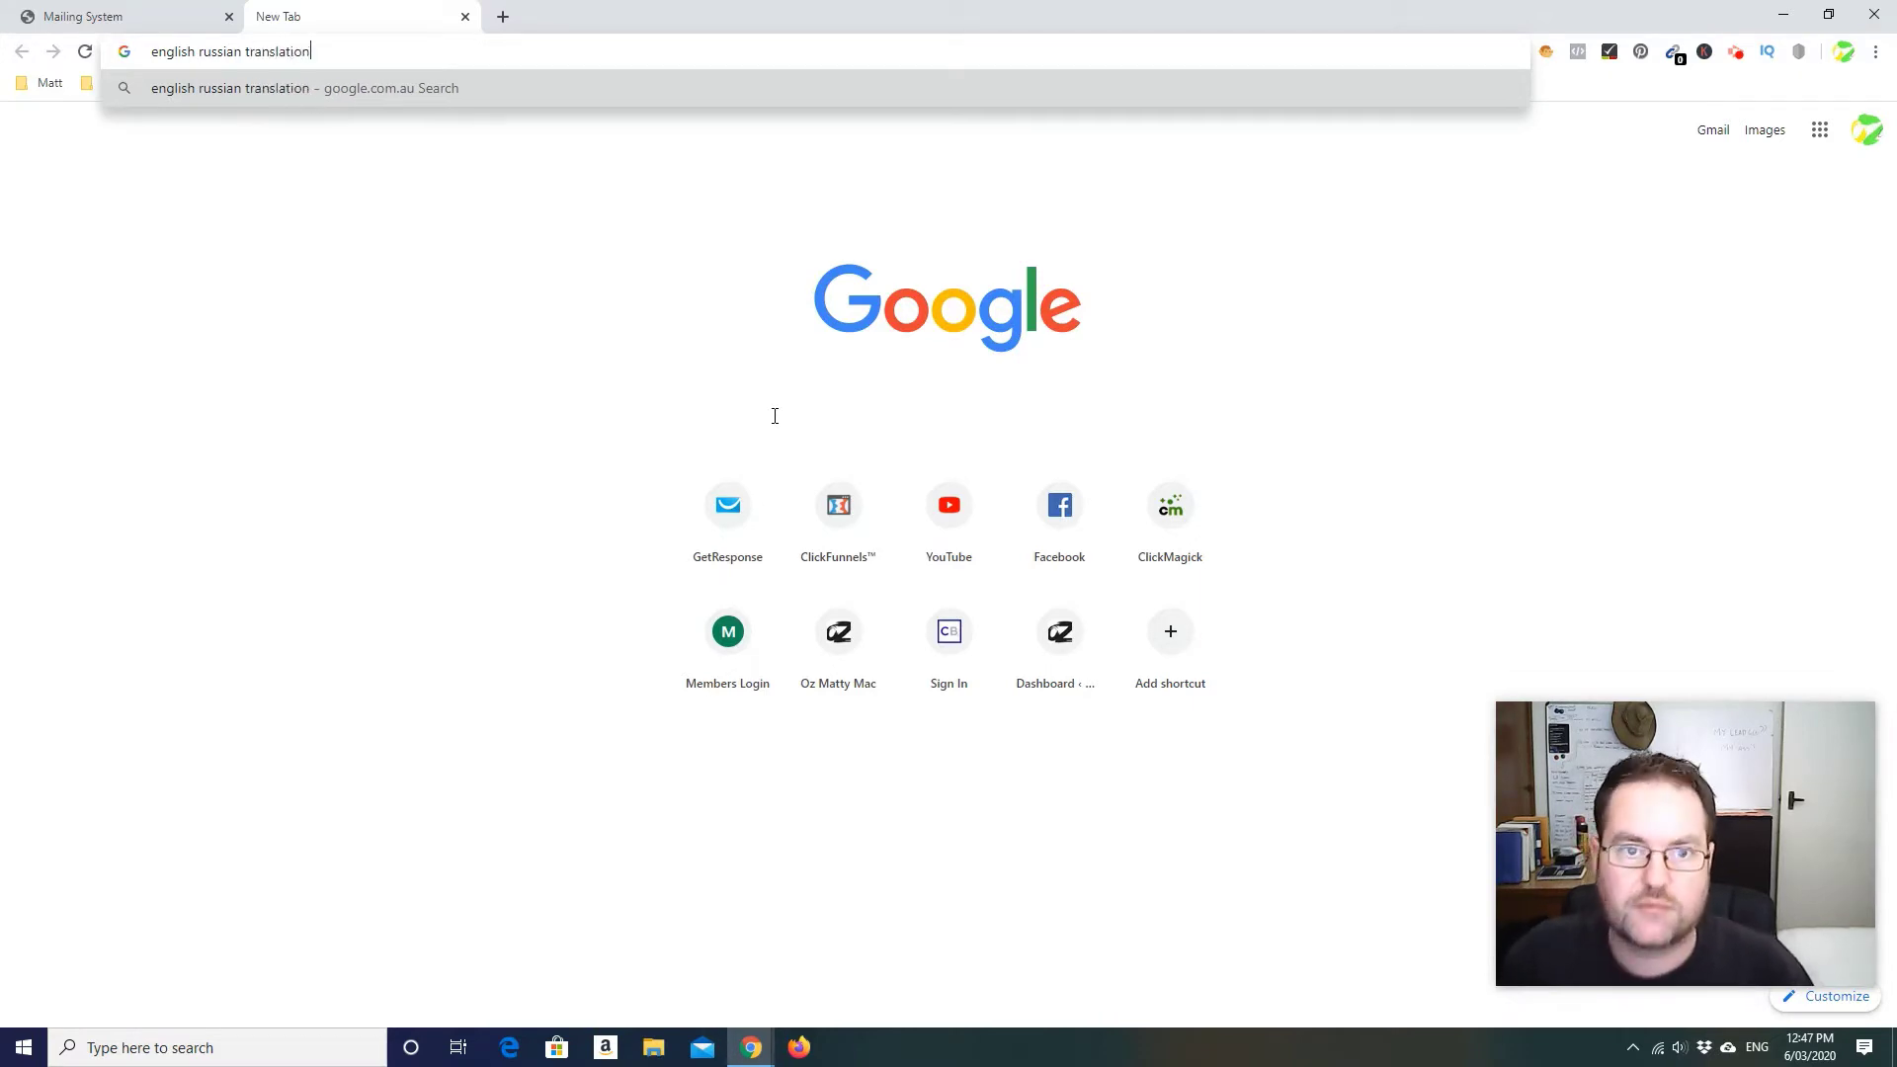
pyautogui.press('Return')
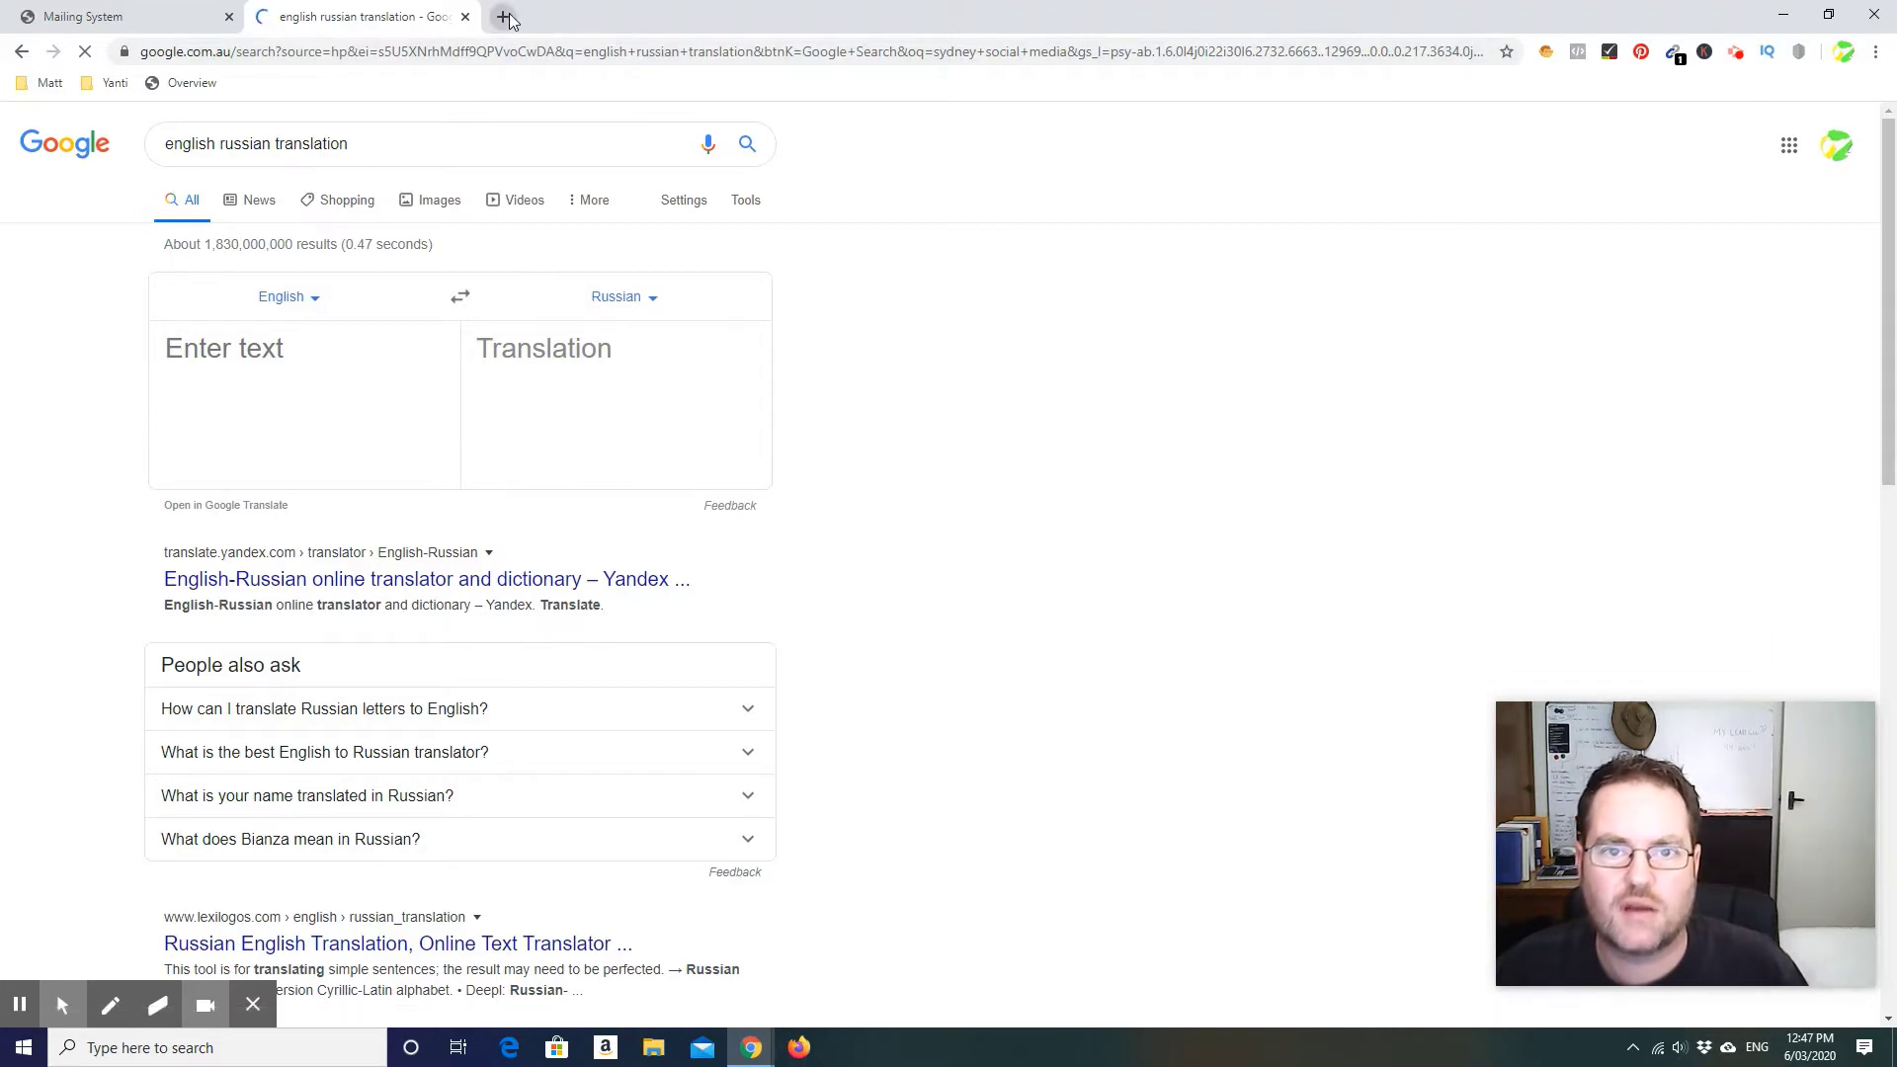
# Translate "Please be clicking the link below. you will be an instant millionare." and select its Latin transliteration
pyautogui.click(182, 348)
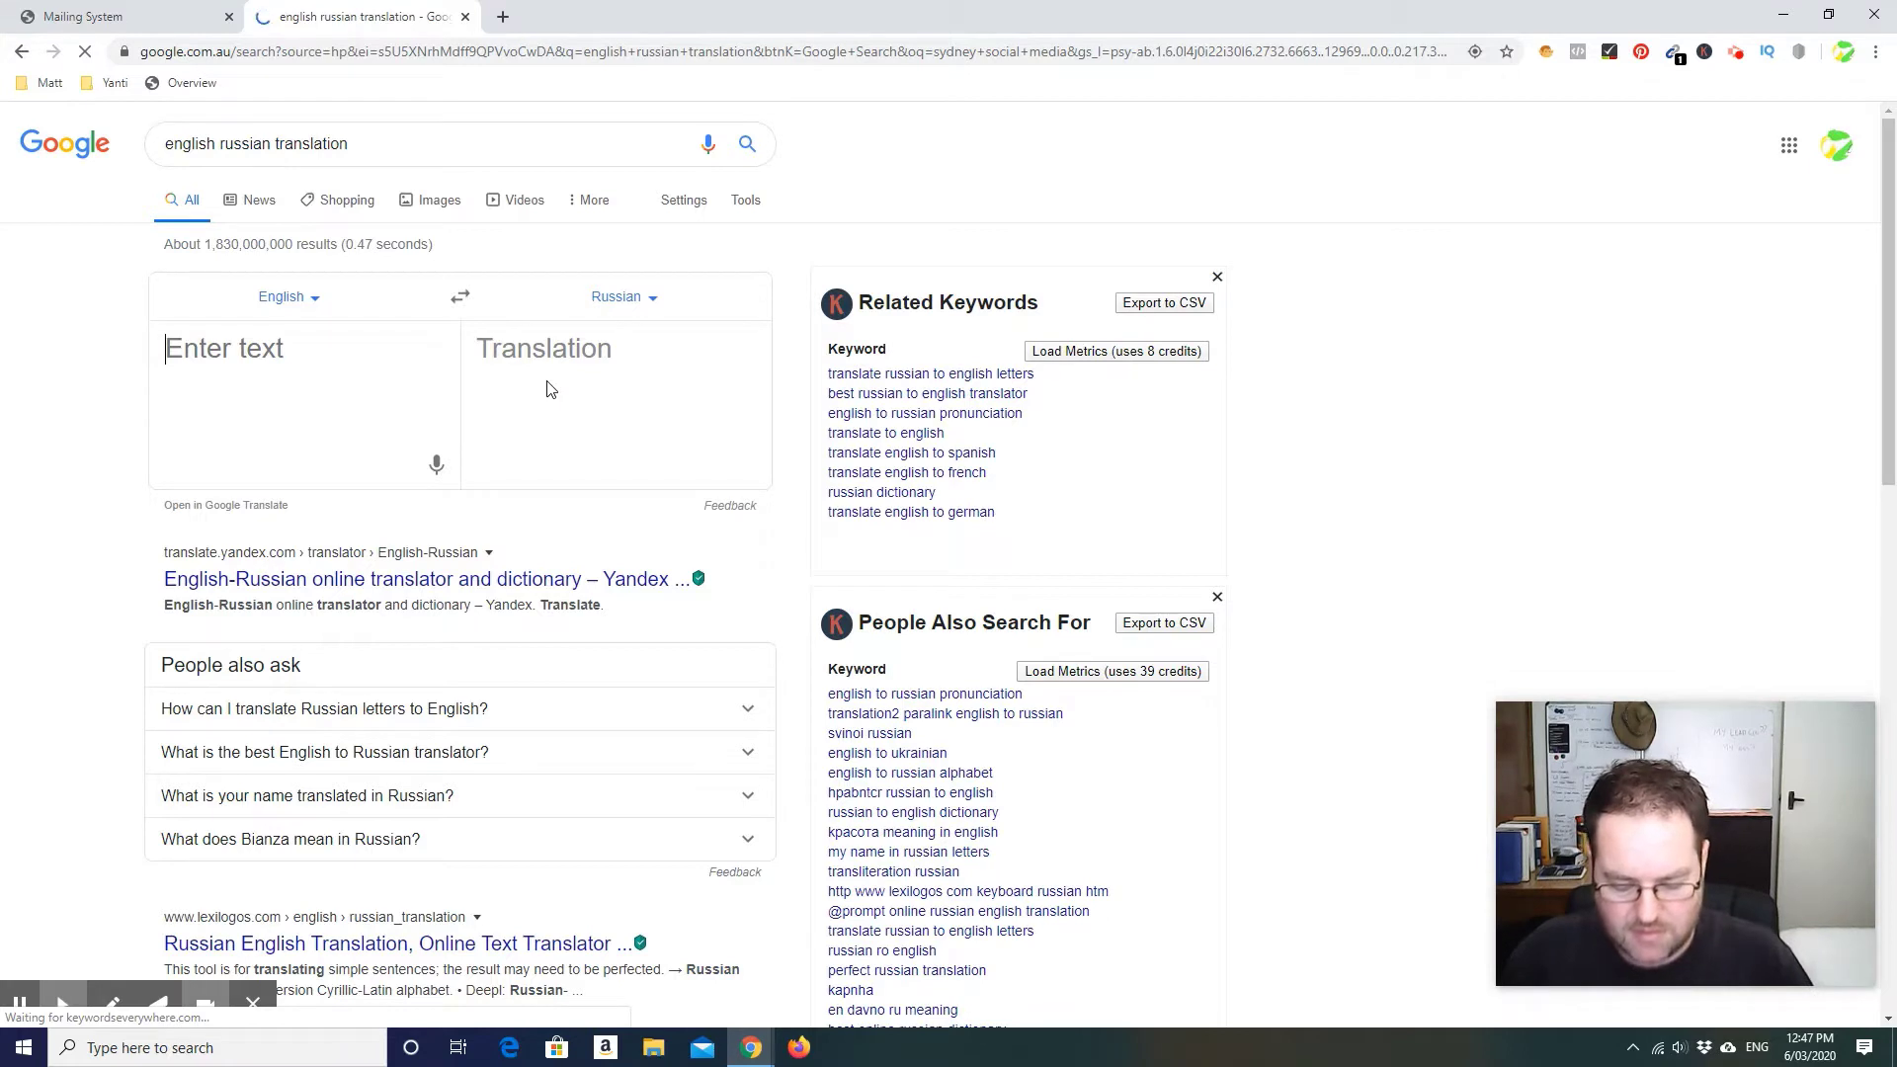
pyautogui.write('Please be ')
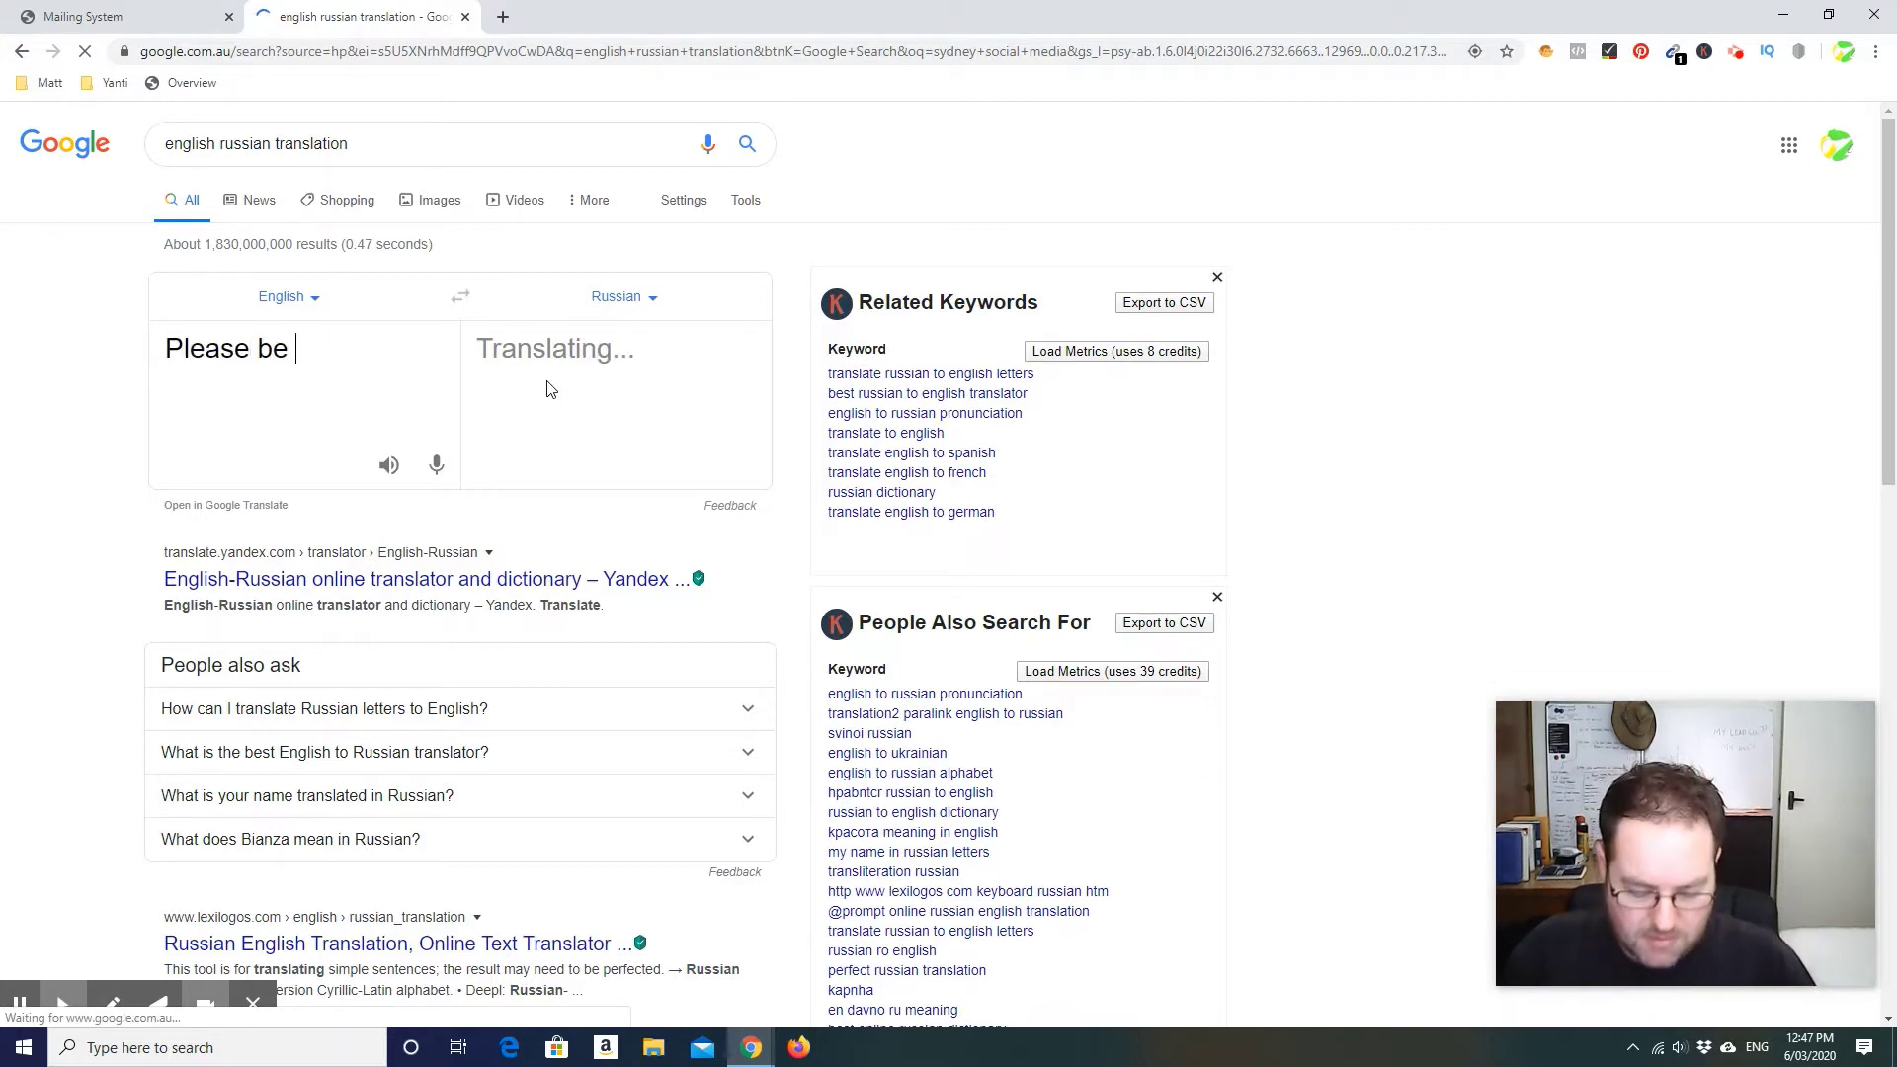
pyautogui.write('clicking the ')
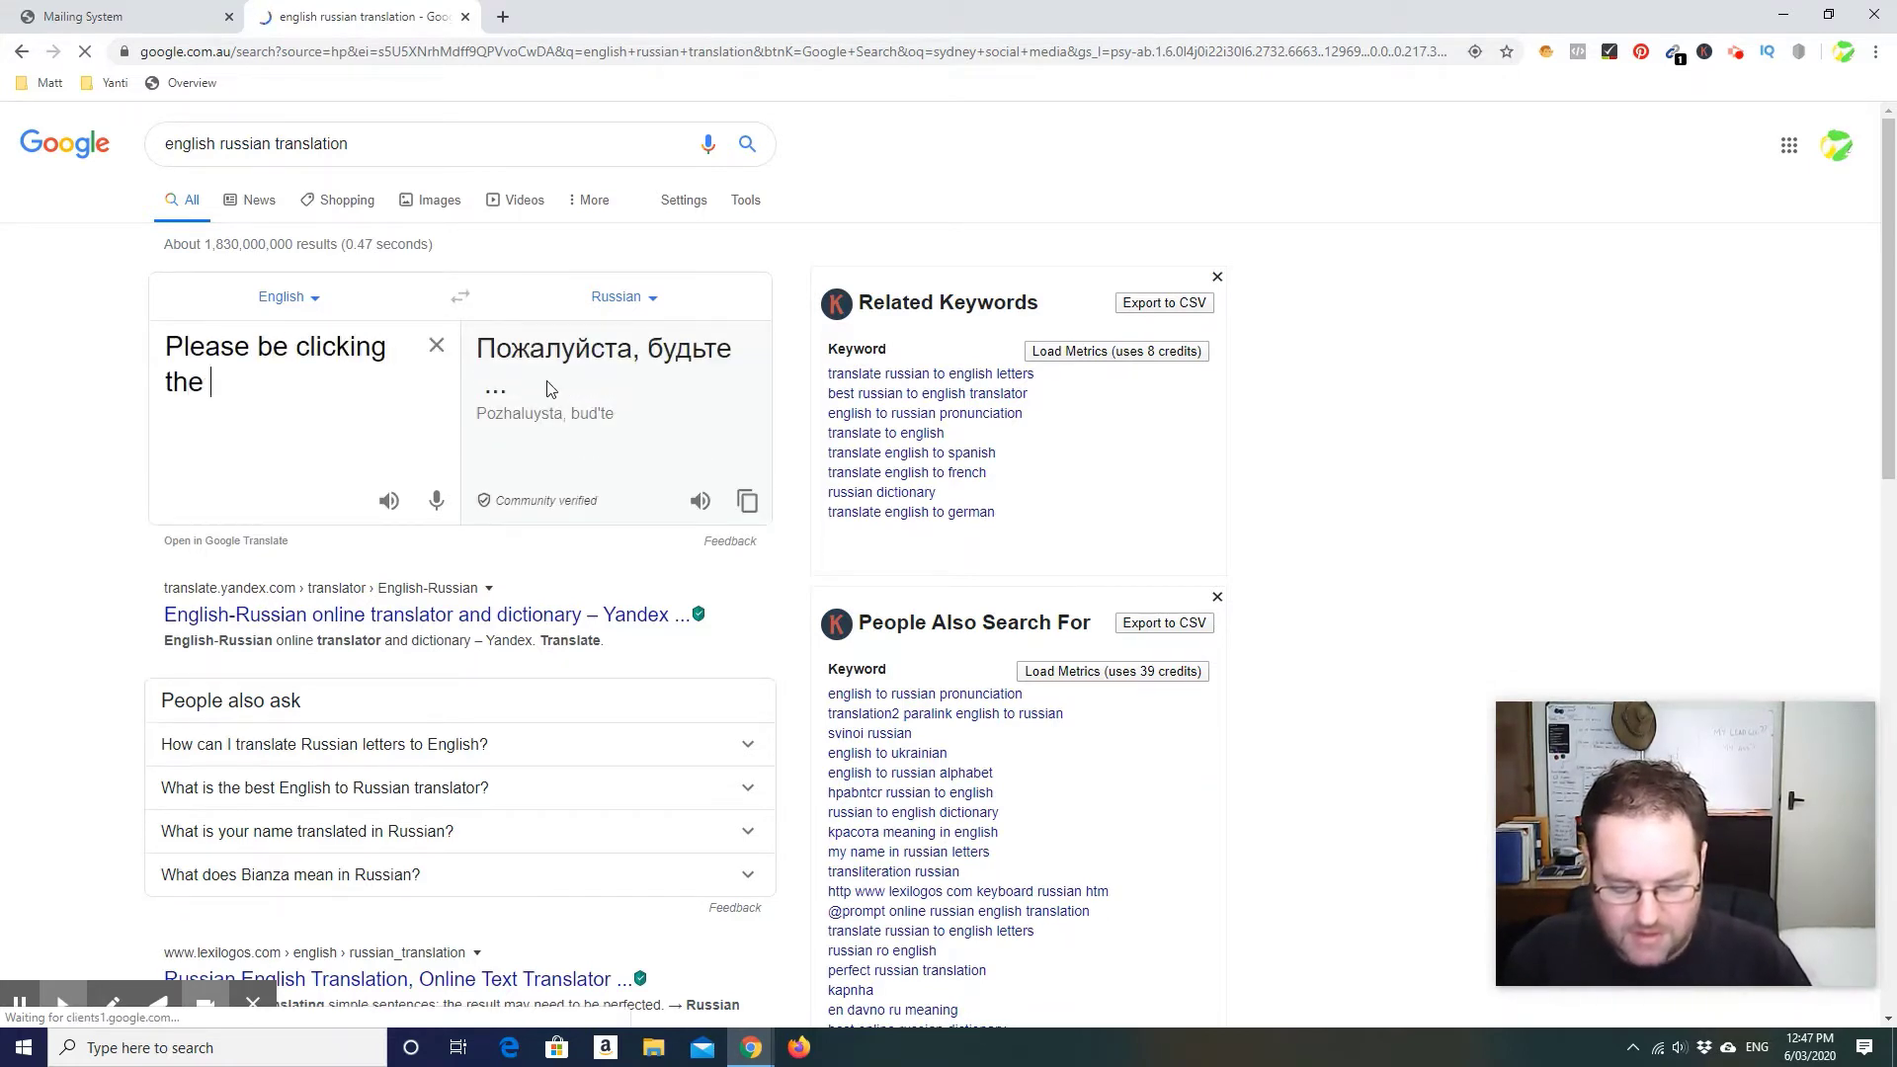
pyautogui.write('link')
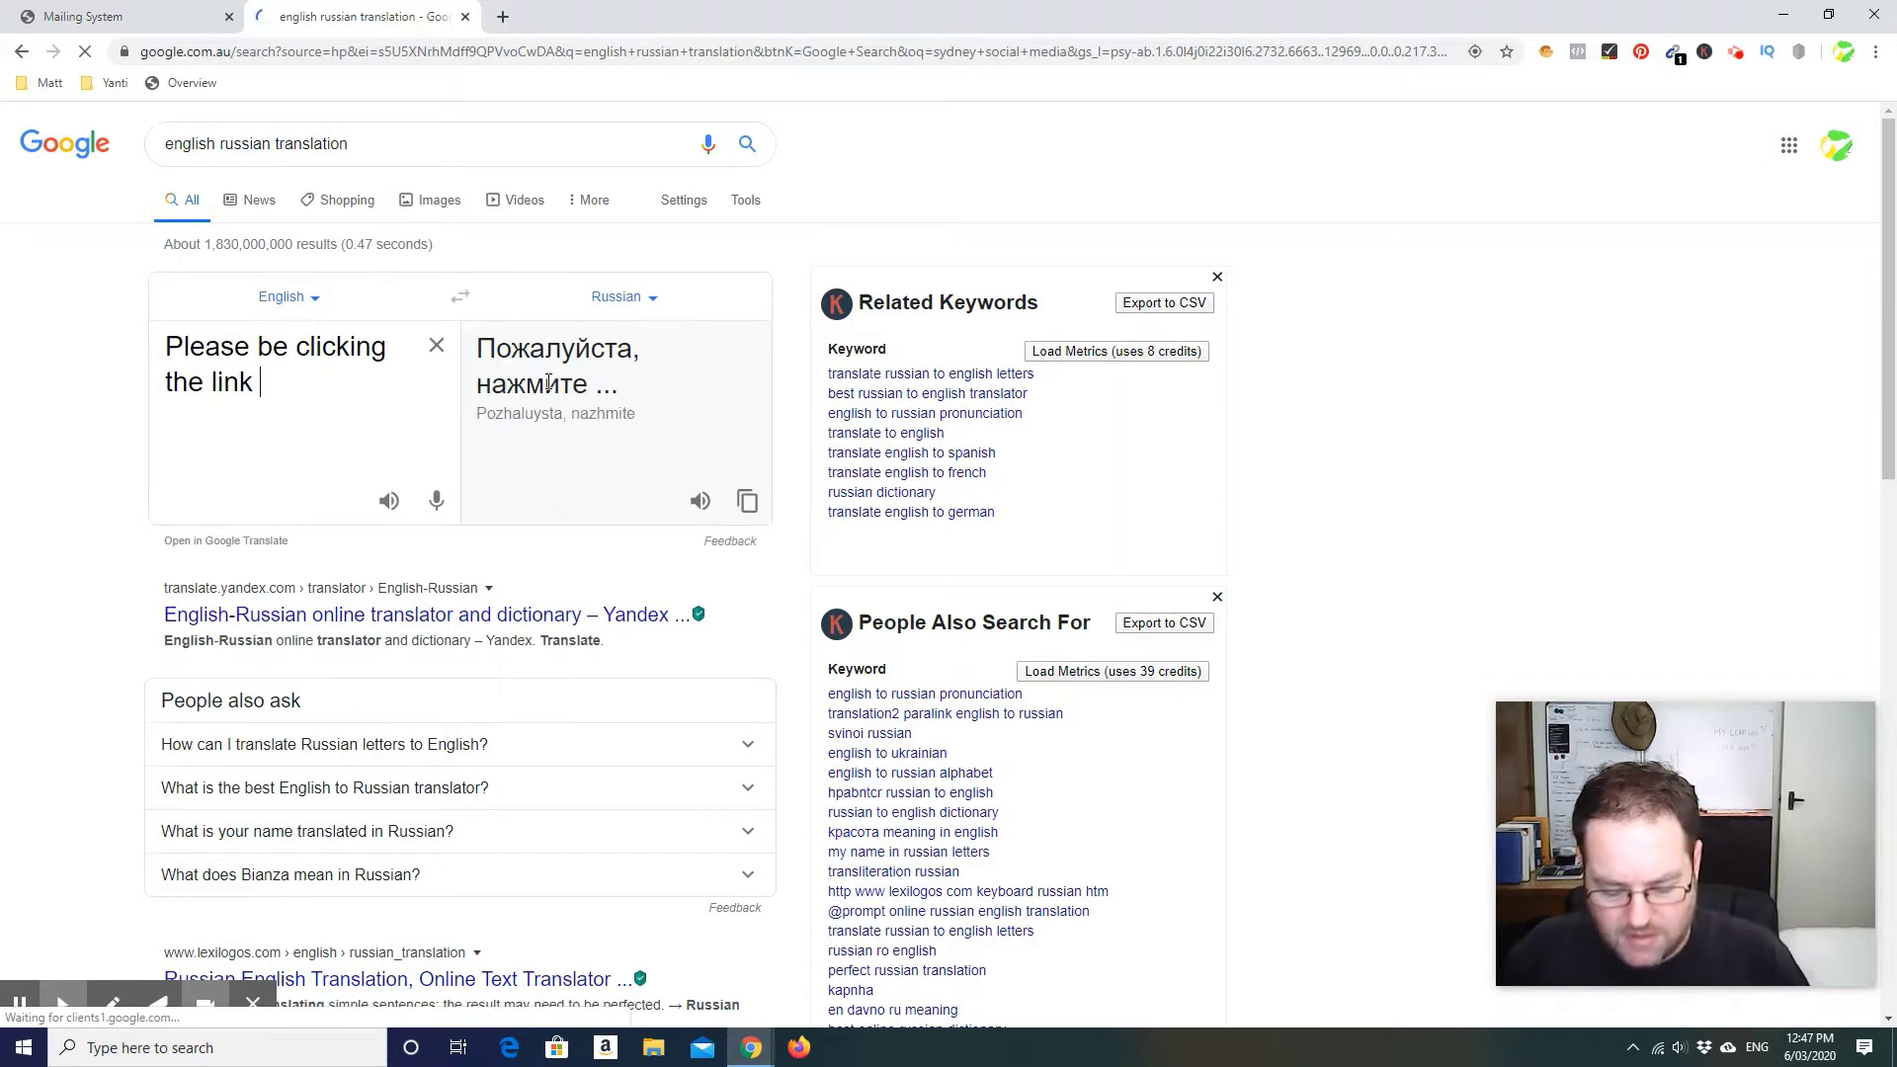
pyautogui.write(' below. you')
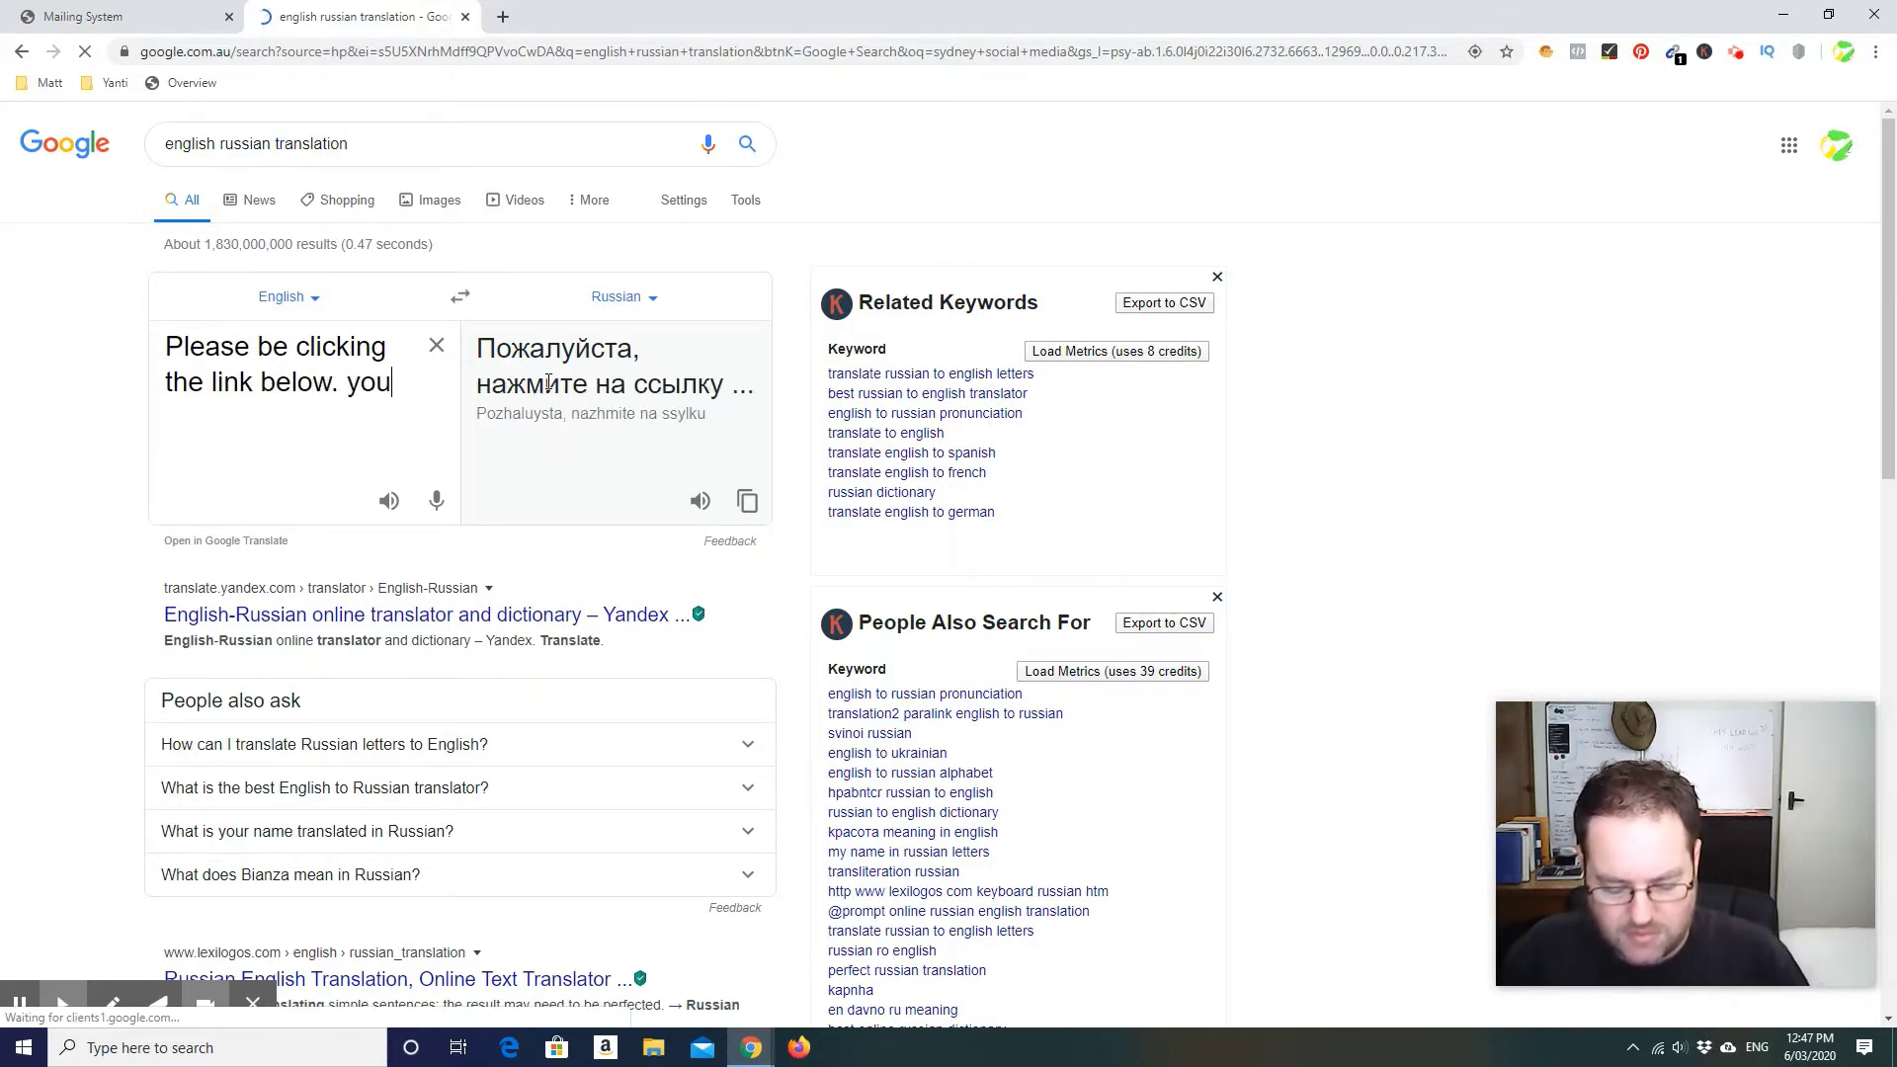
pyautogui.write(' will b')
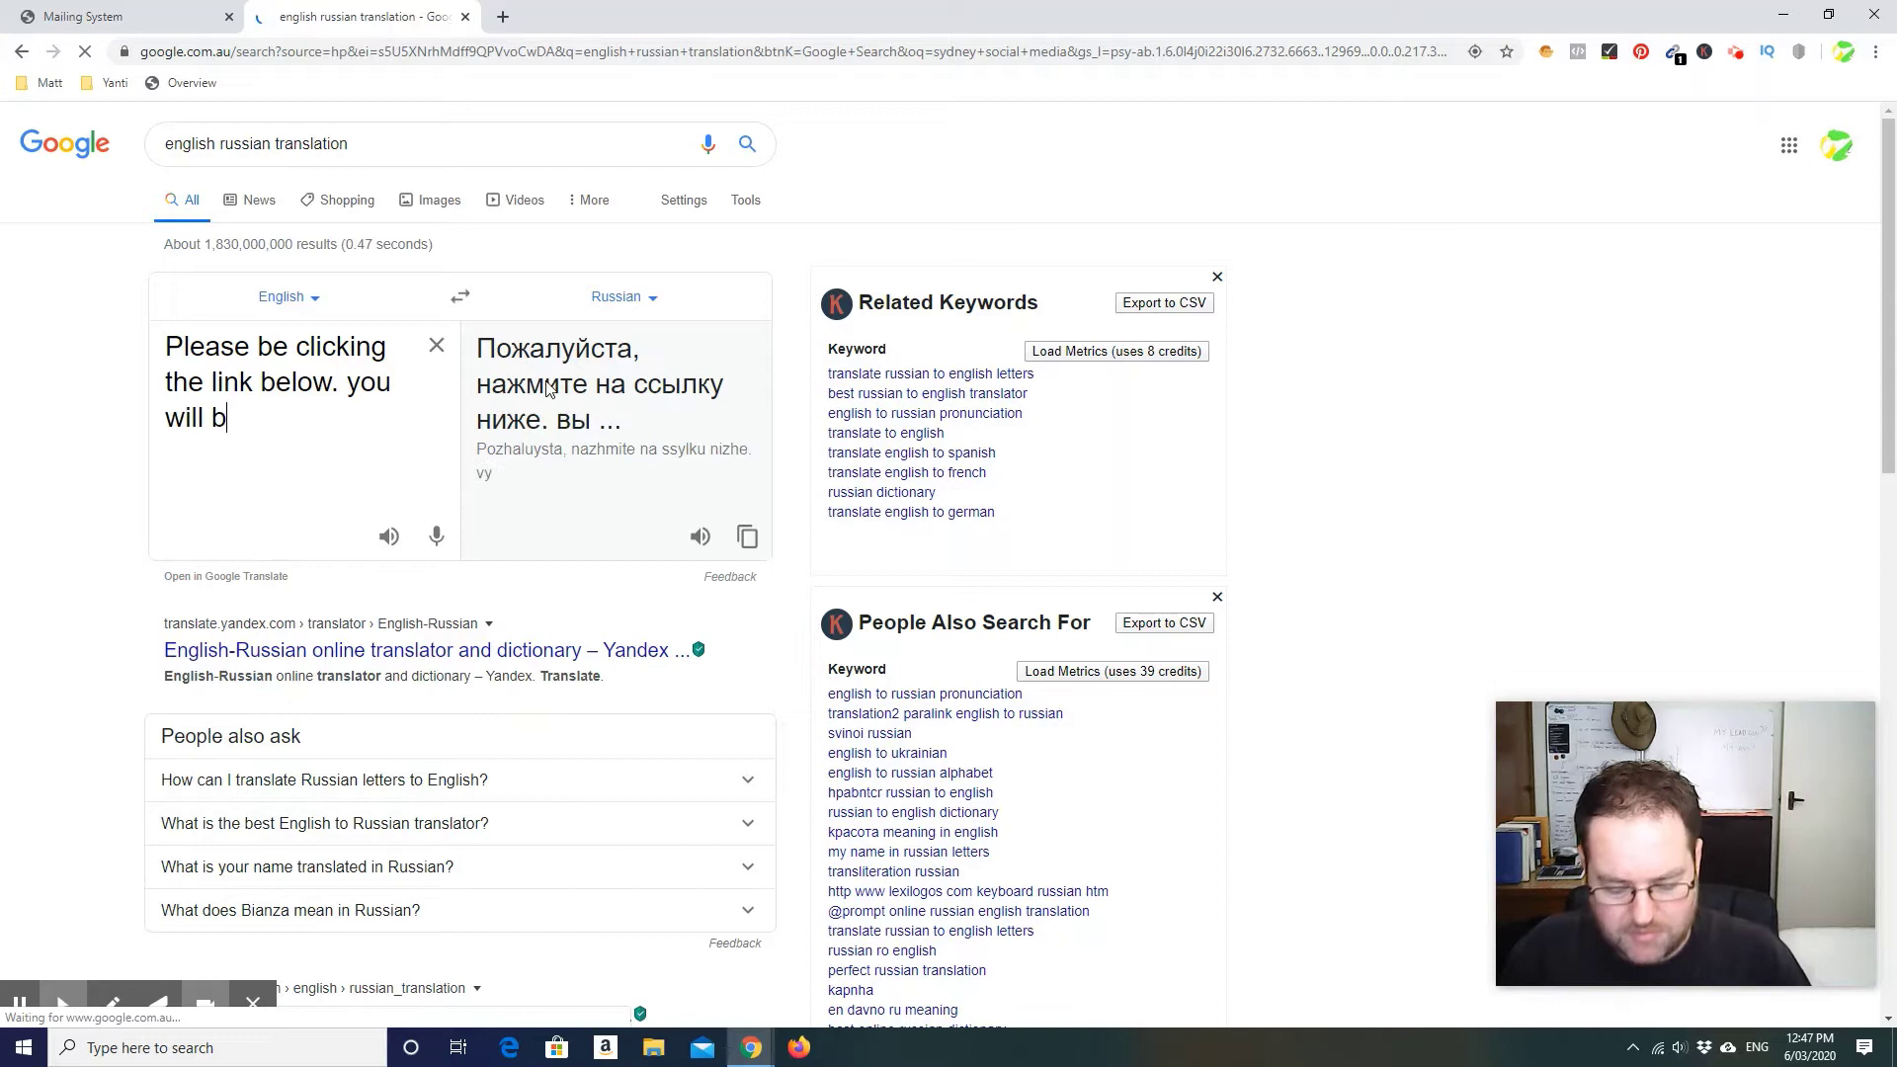
pyautogui.write('e an instant')
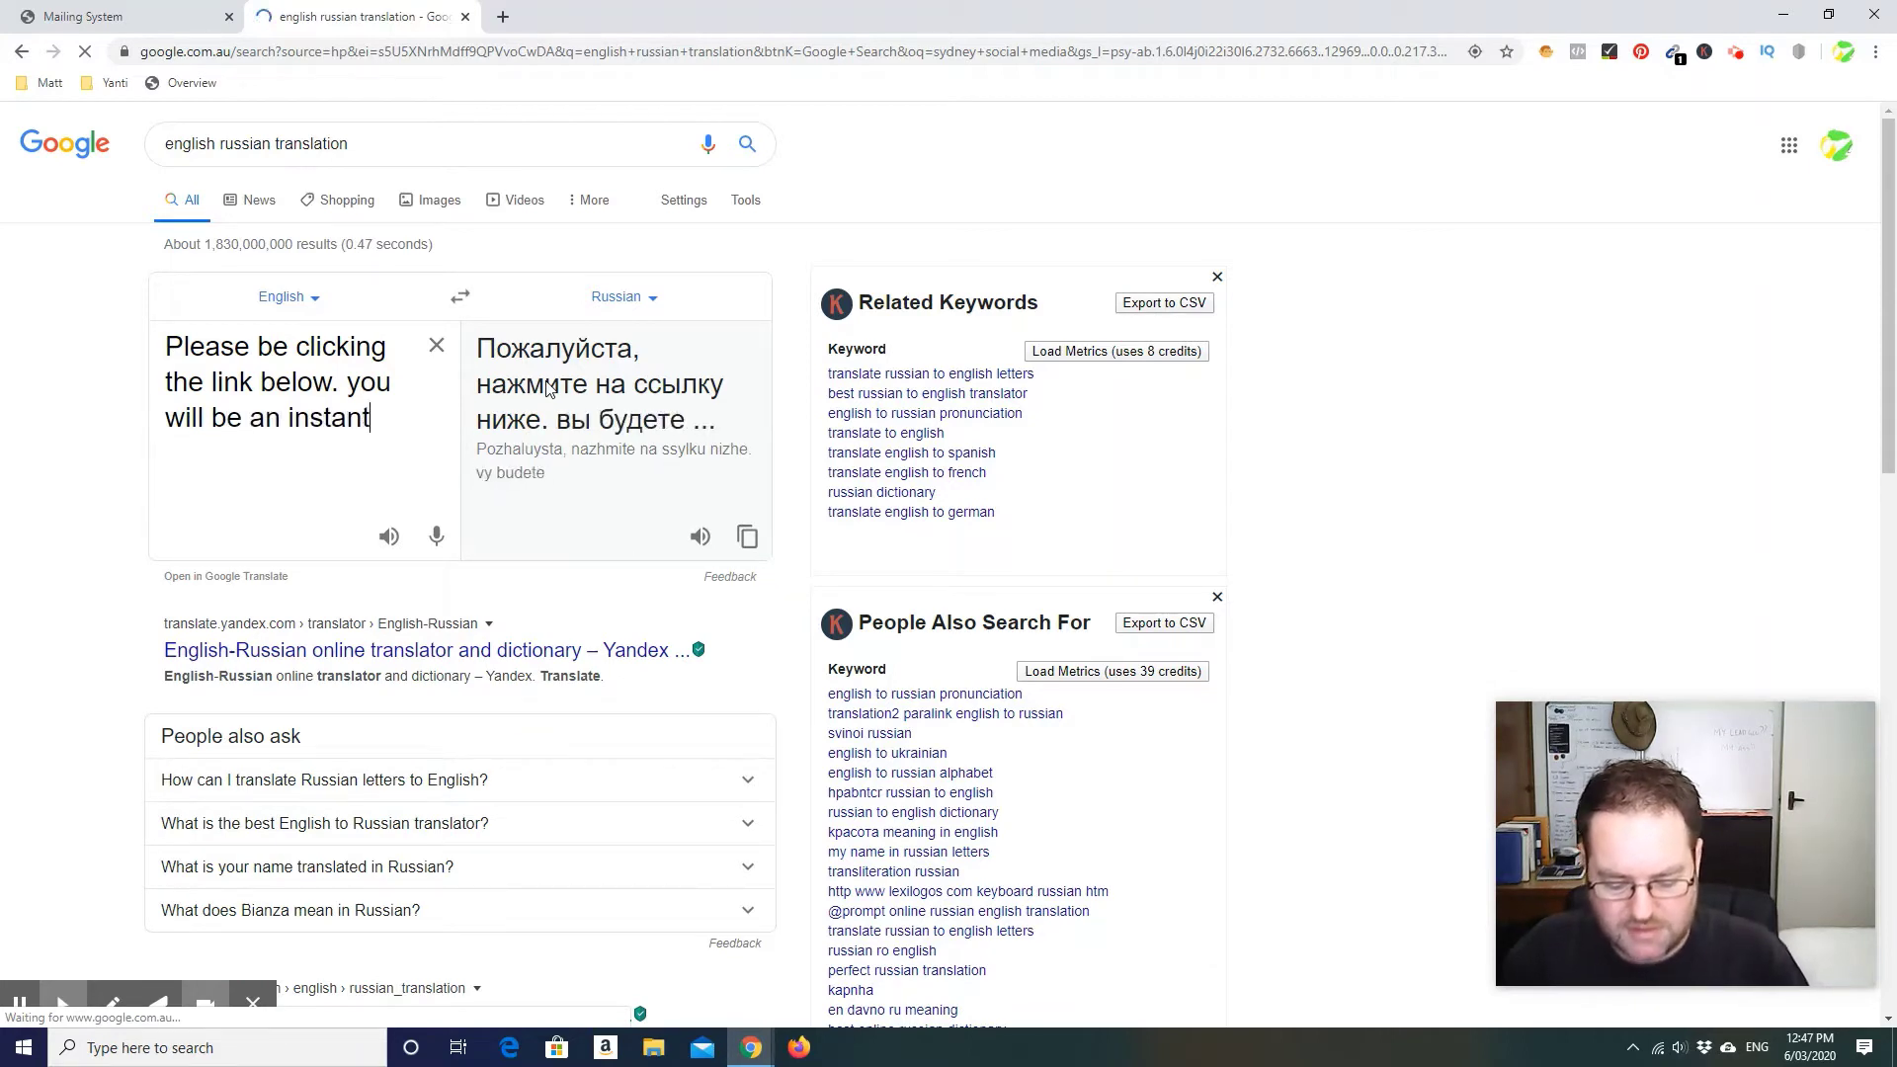
pyautogui.write(' milliona')
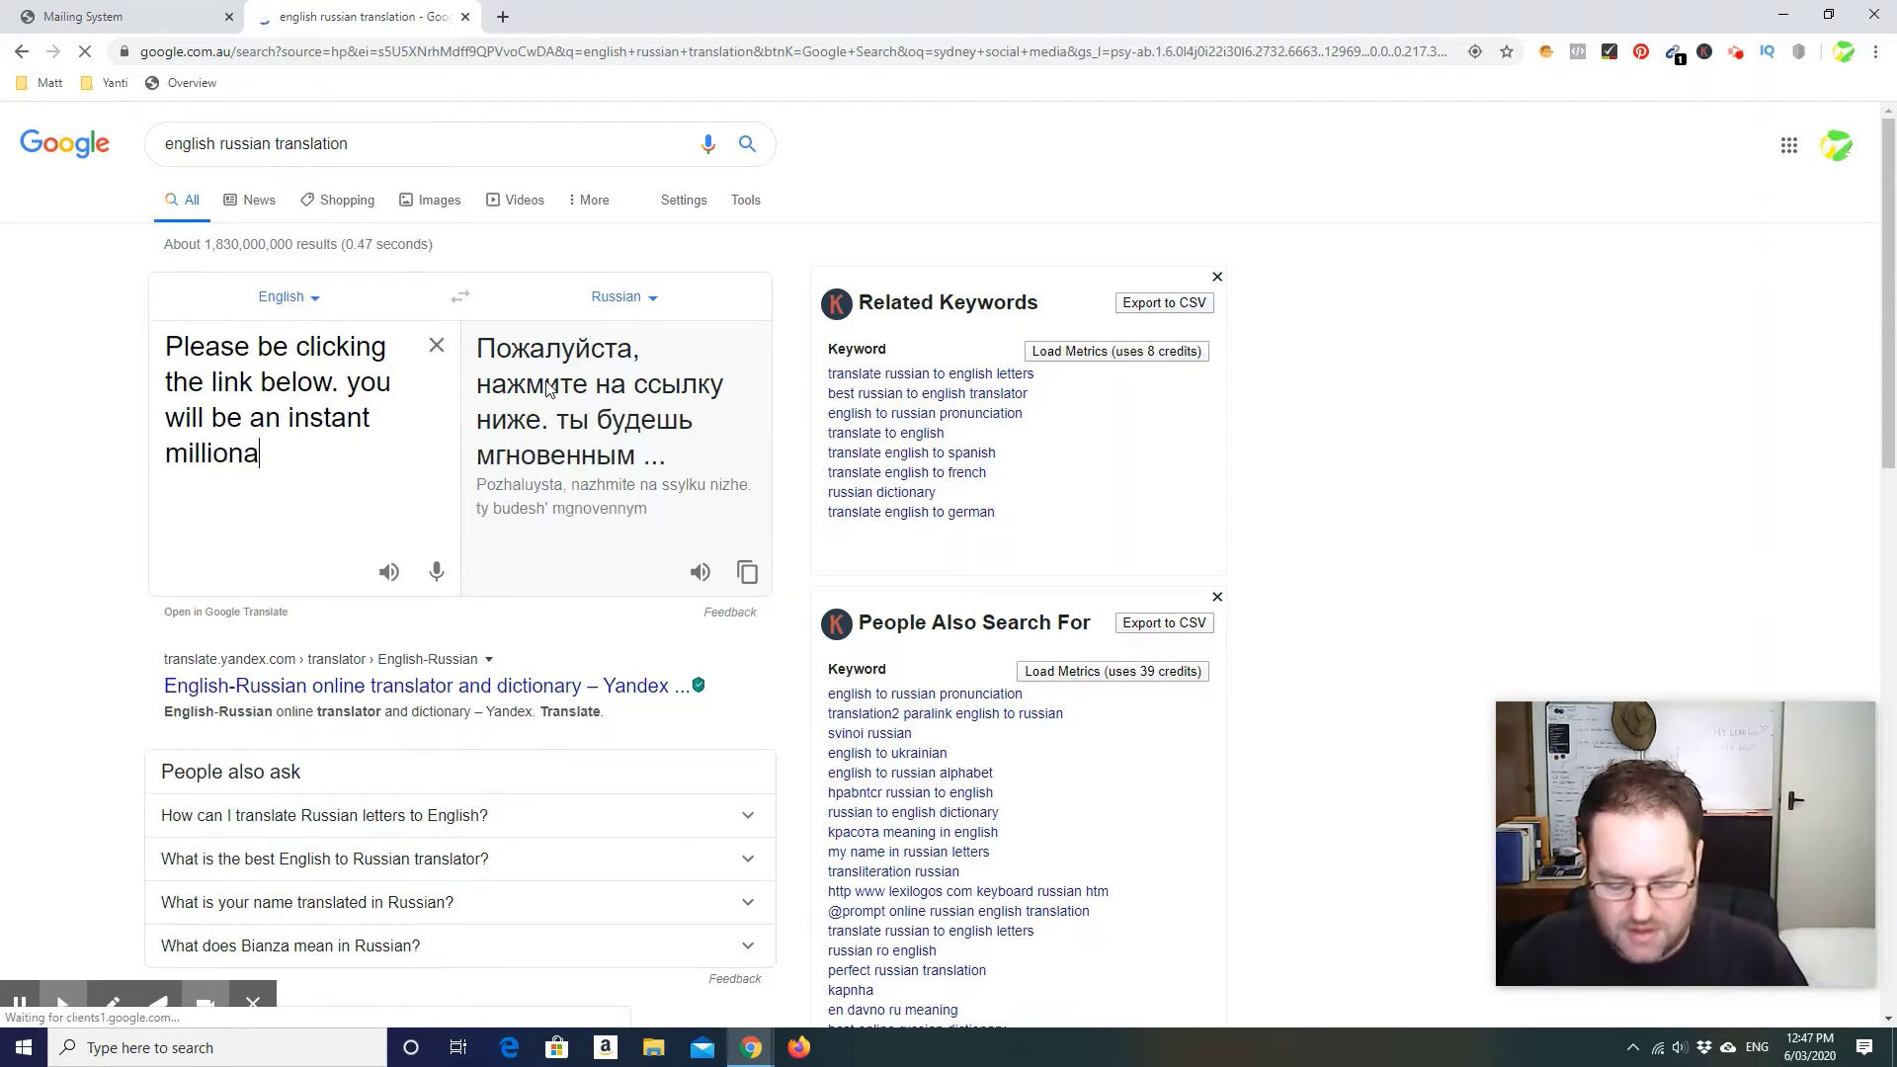
pyautogui.write('re.')
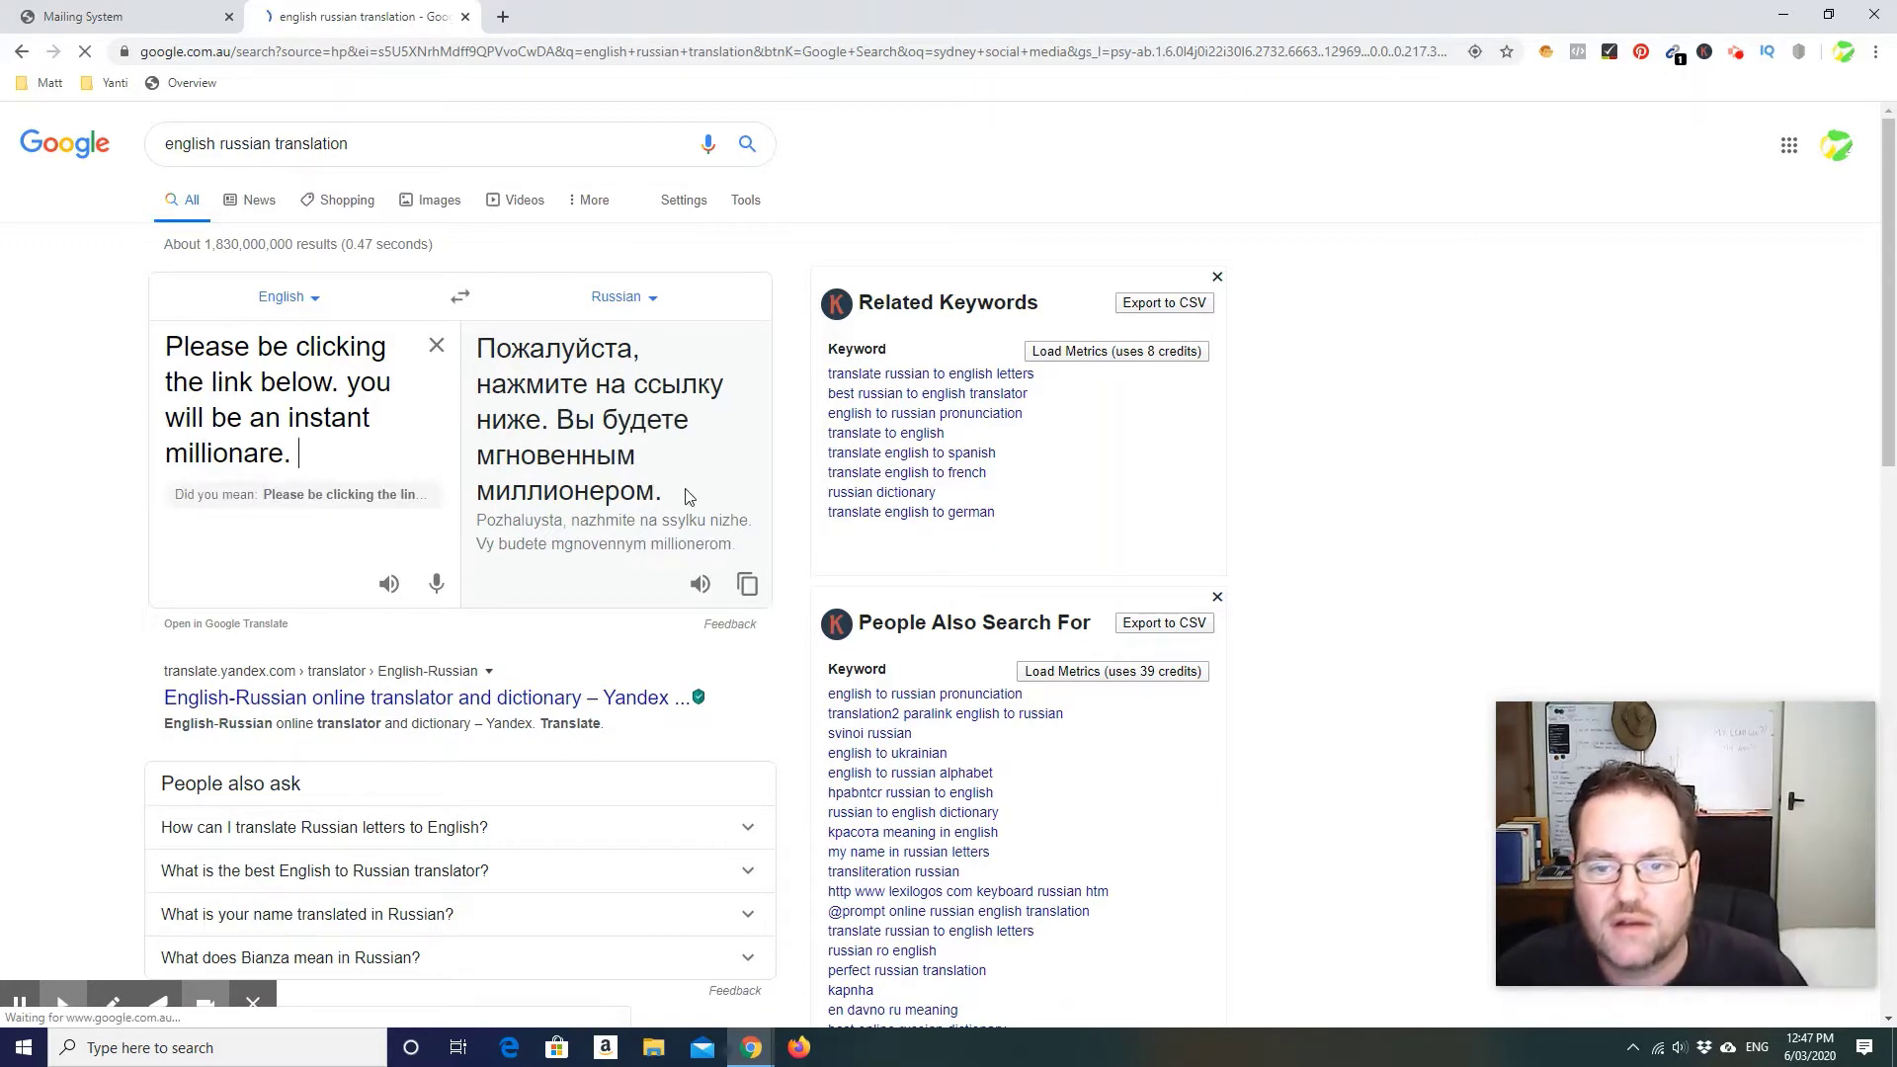
pyautogui.moveTo(688, 496); pyautogui.dragTo(485, 352)
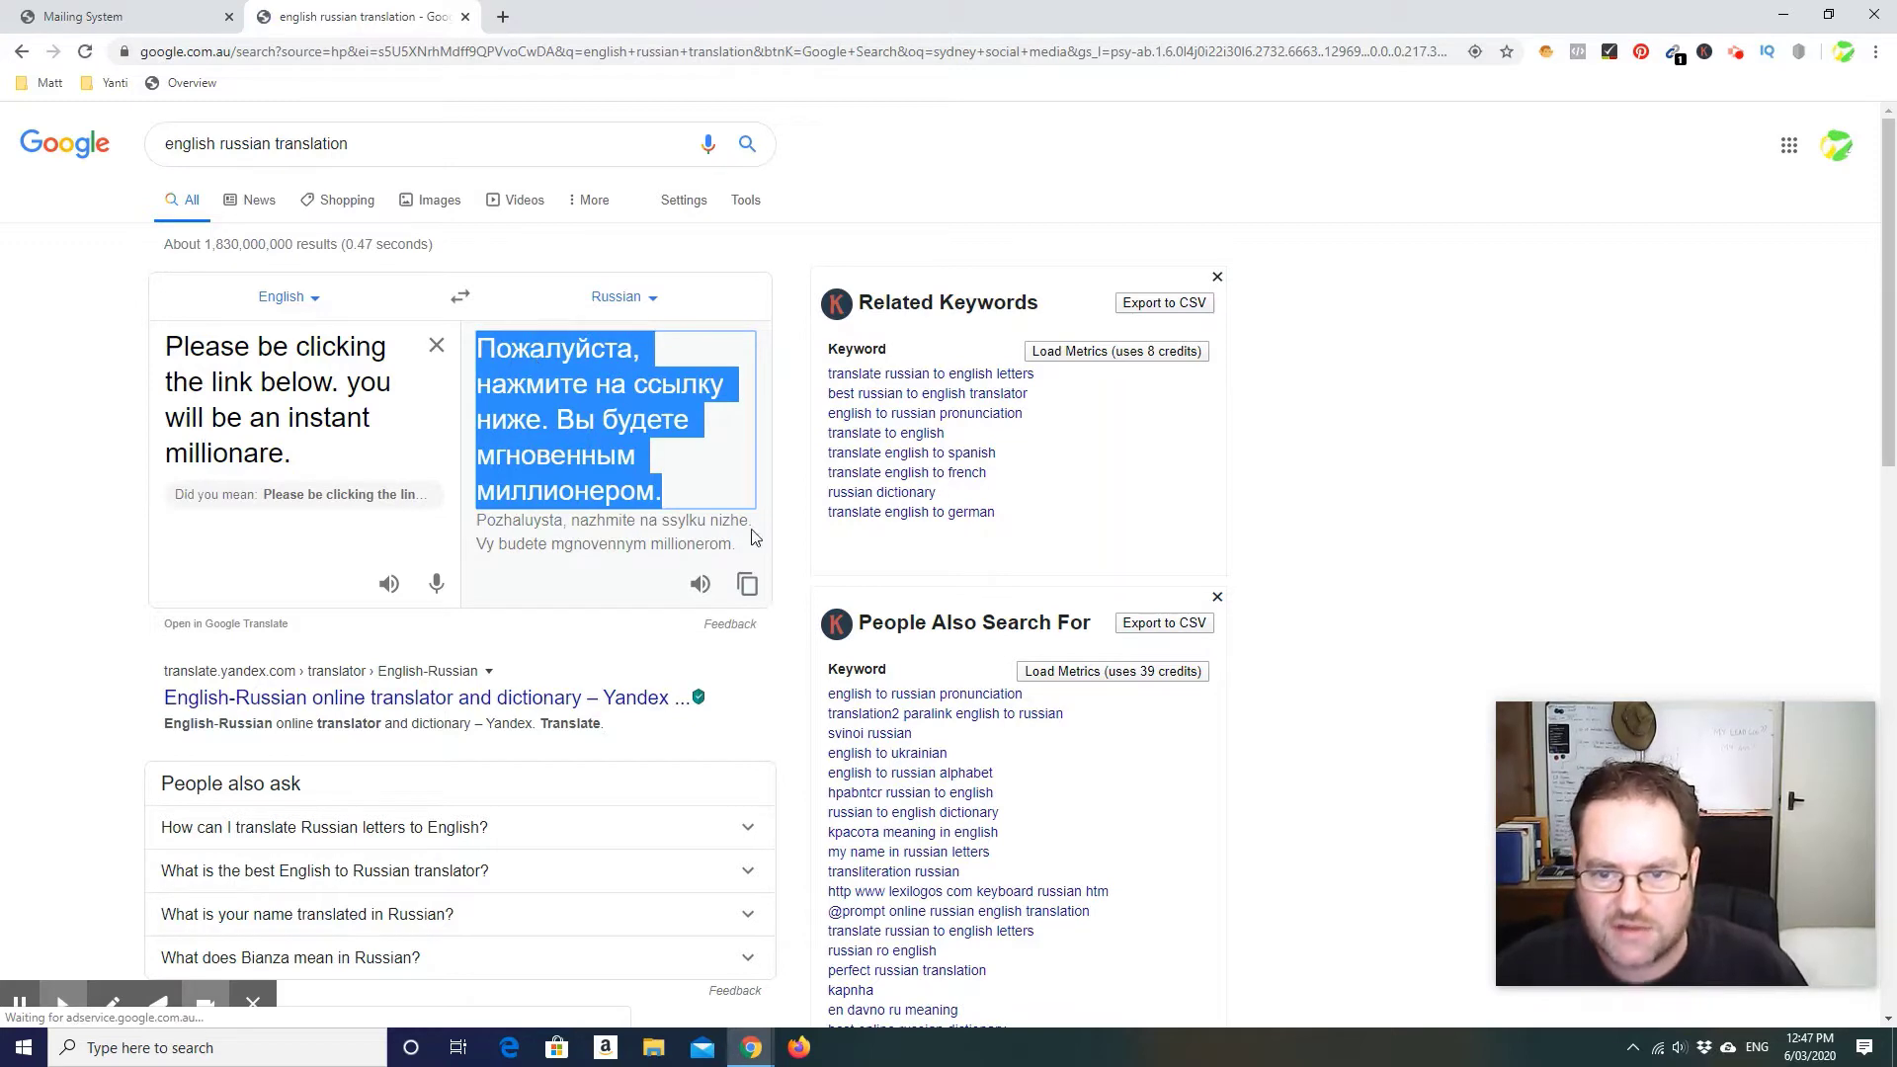
pyautogui.moveTo(739, 546); pyautogui.dragTo(481, 528)
pyautogui.hotkey('ctrl', 'c')
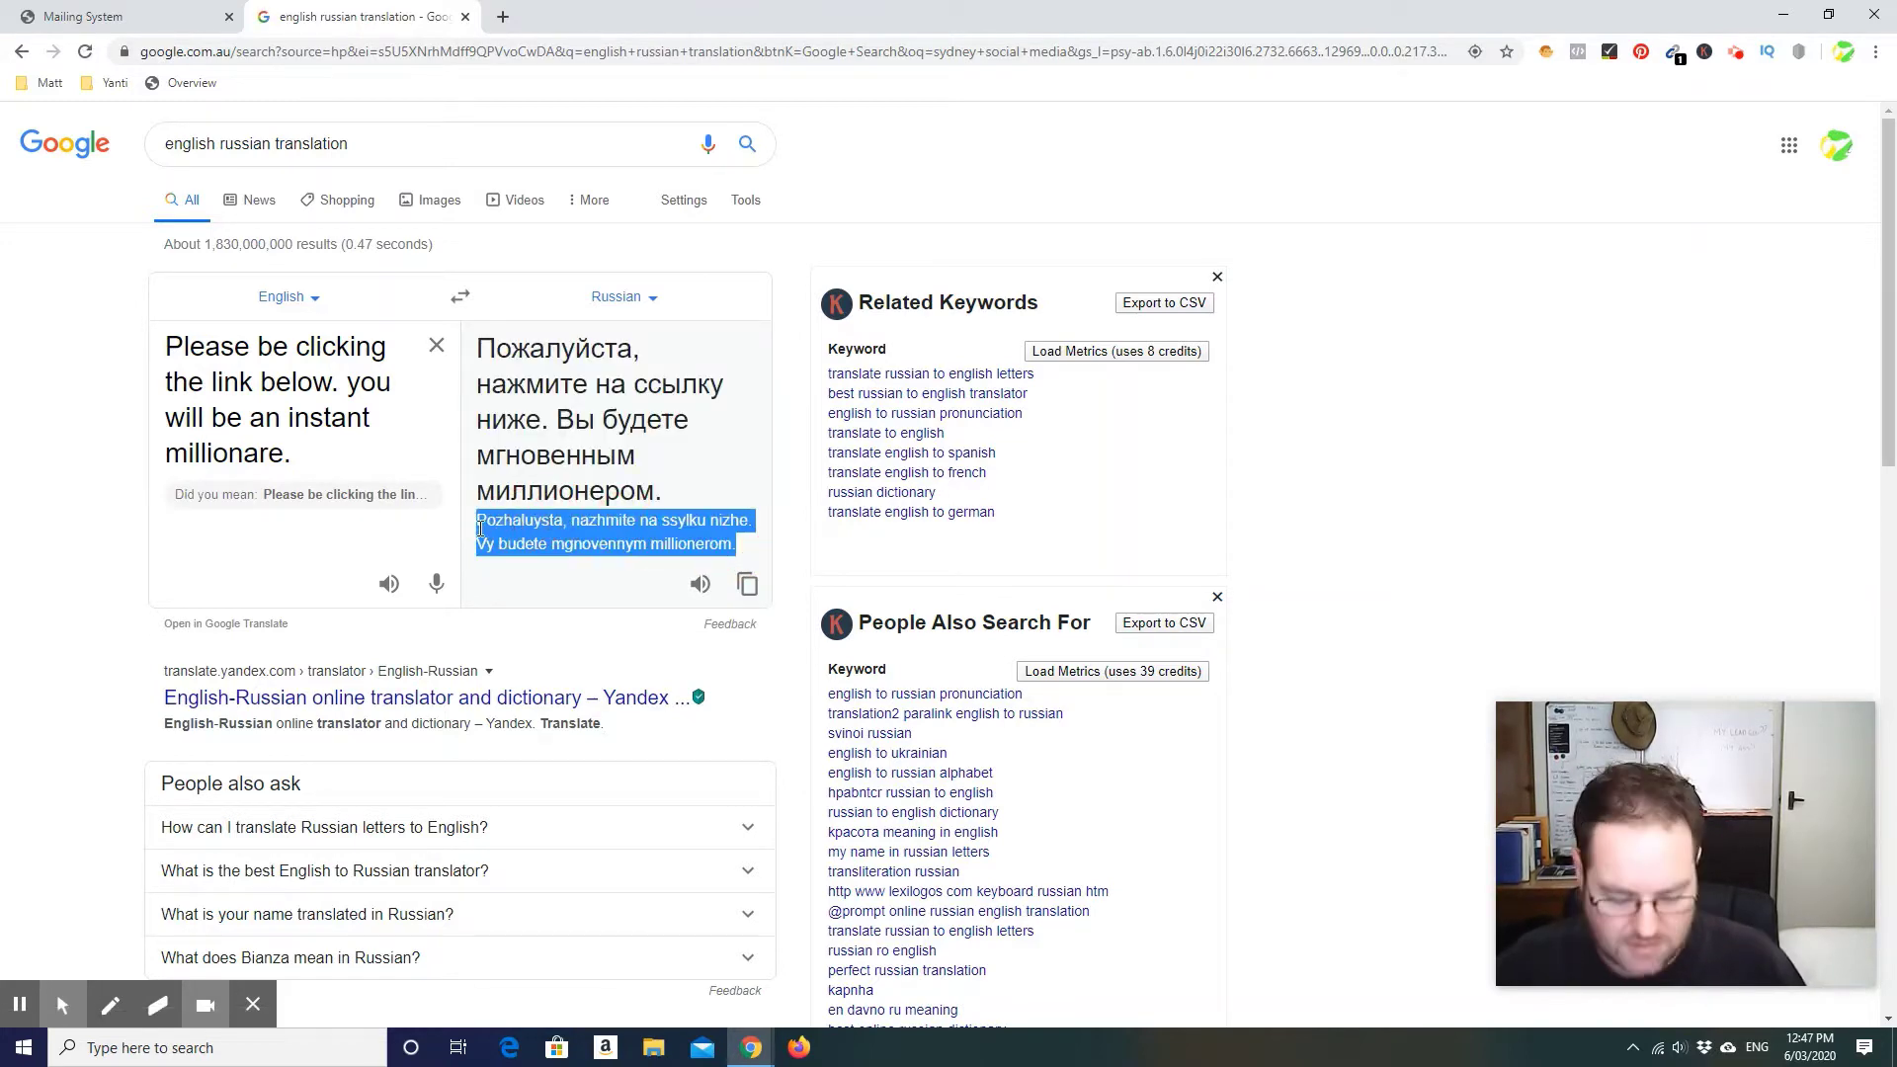
# Paste the transliterated Russian sentence into the Mailing System message body
pyautogui.click(193, 17)
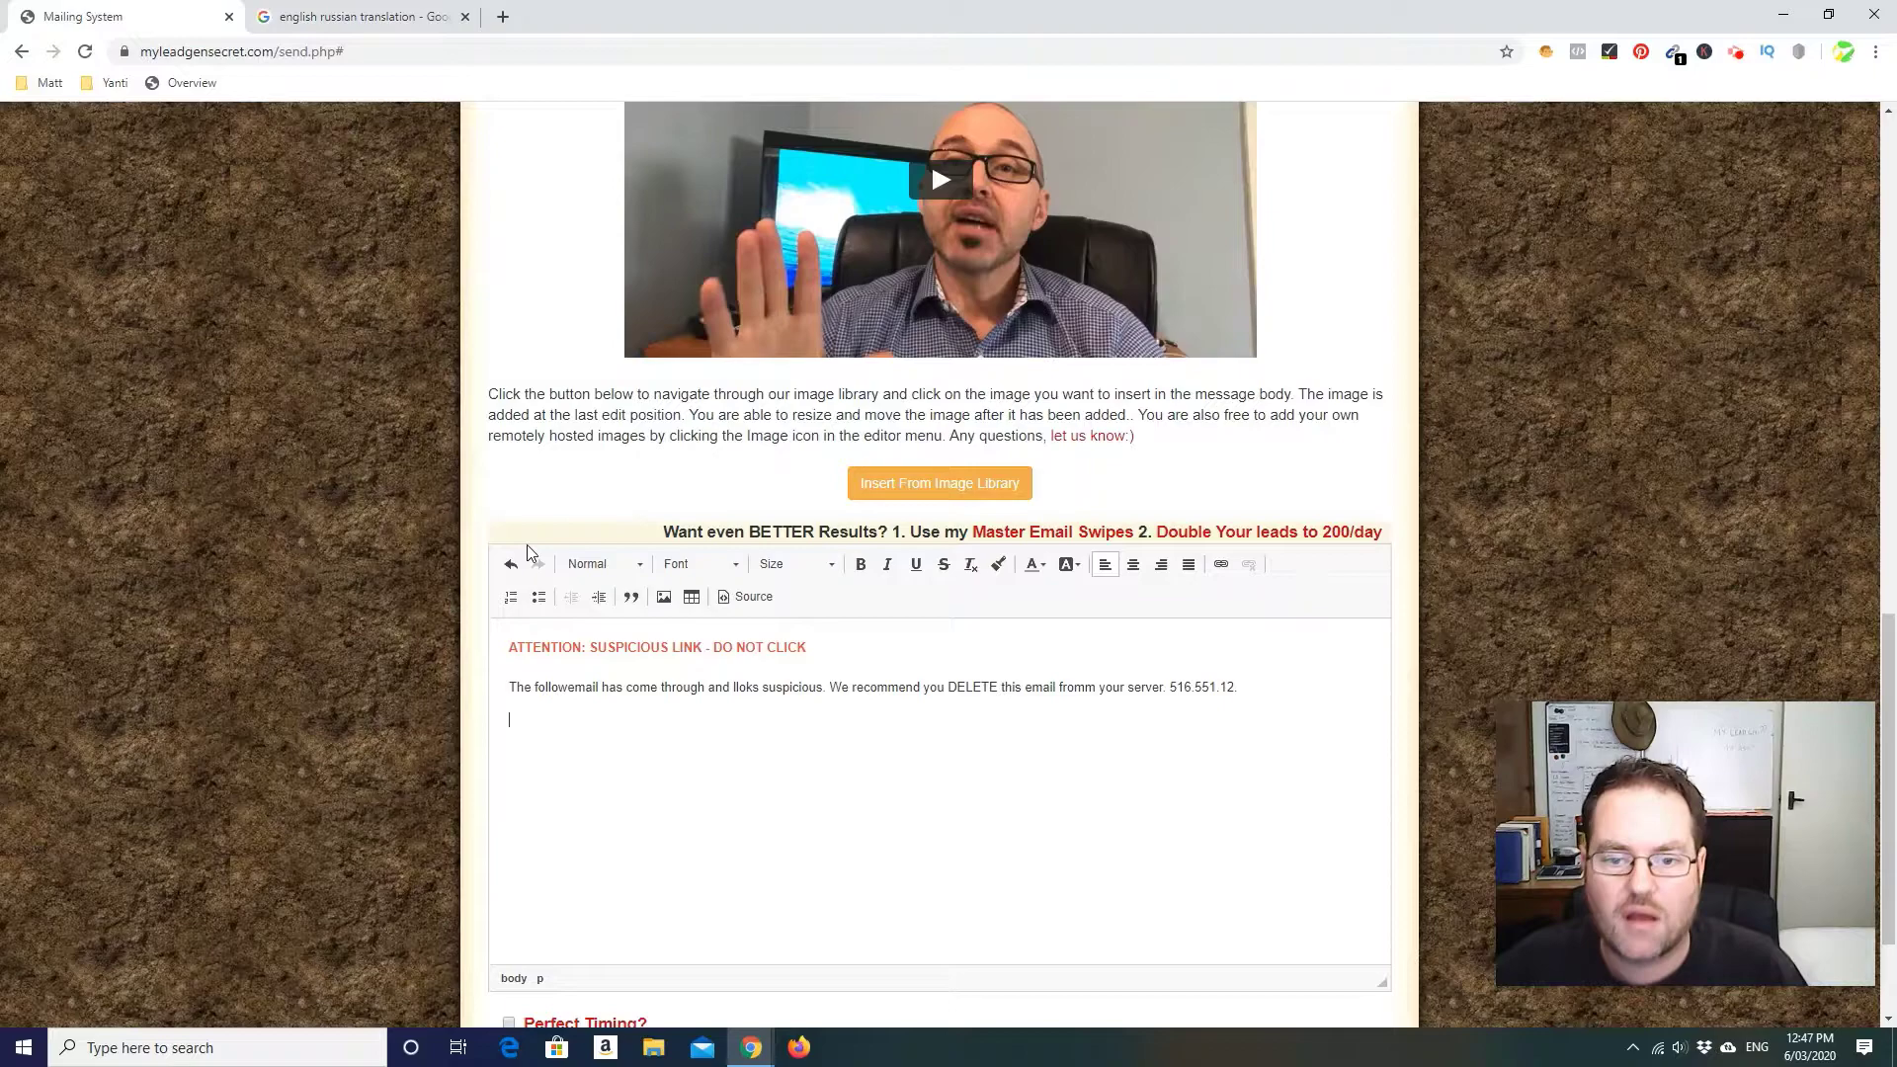
pyautogui.hotkey('ctrl', 'v')
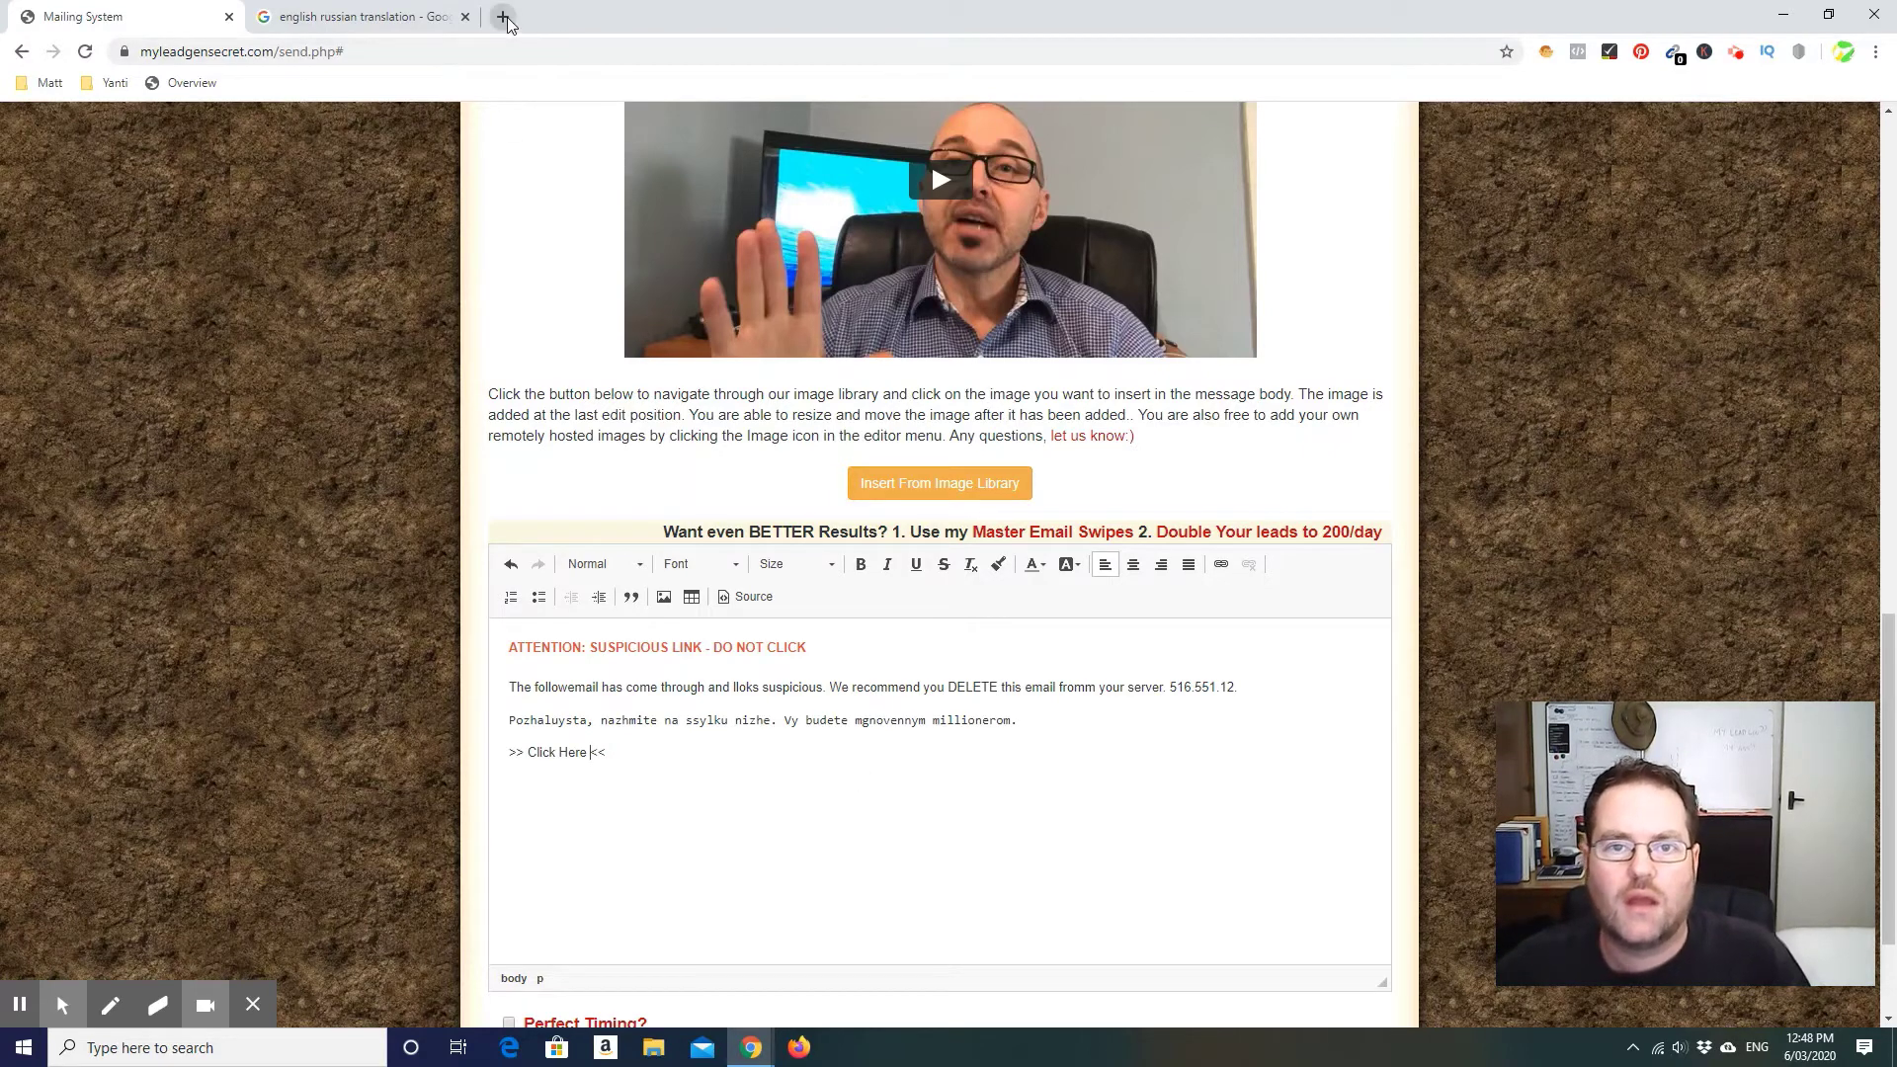
pyautogui.moveTo(610, 751); pyautogui.dragTo(386, 771)
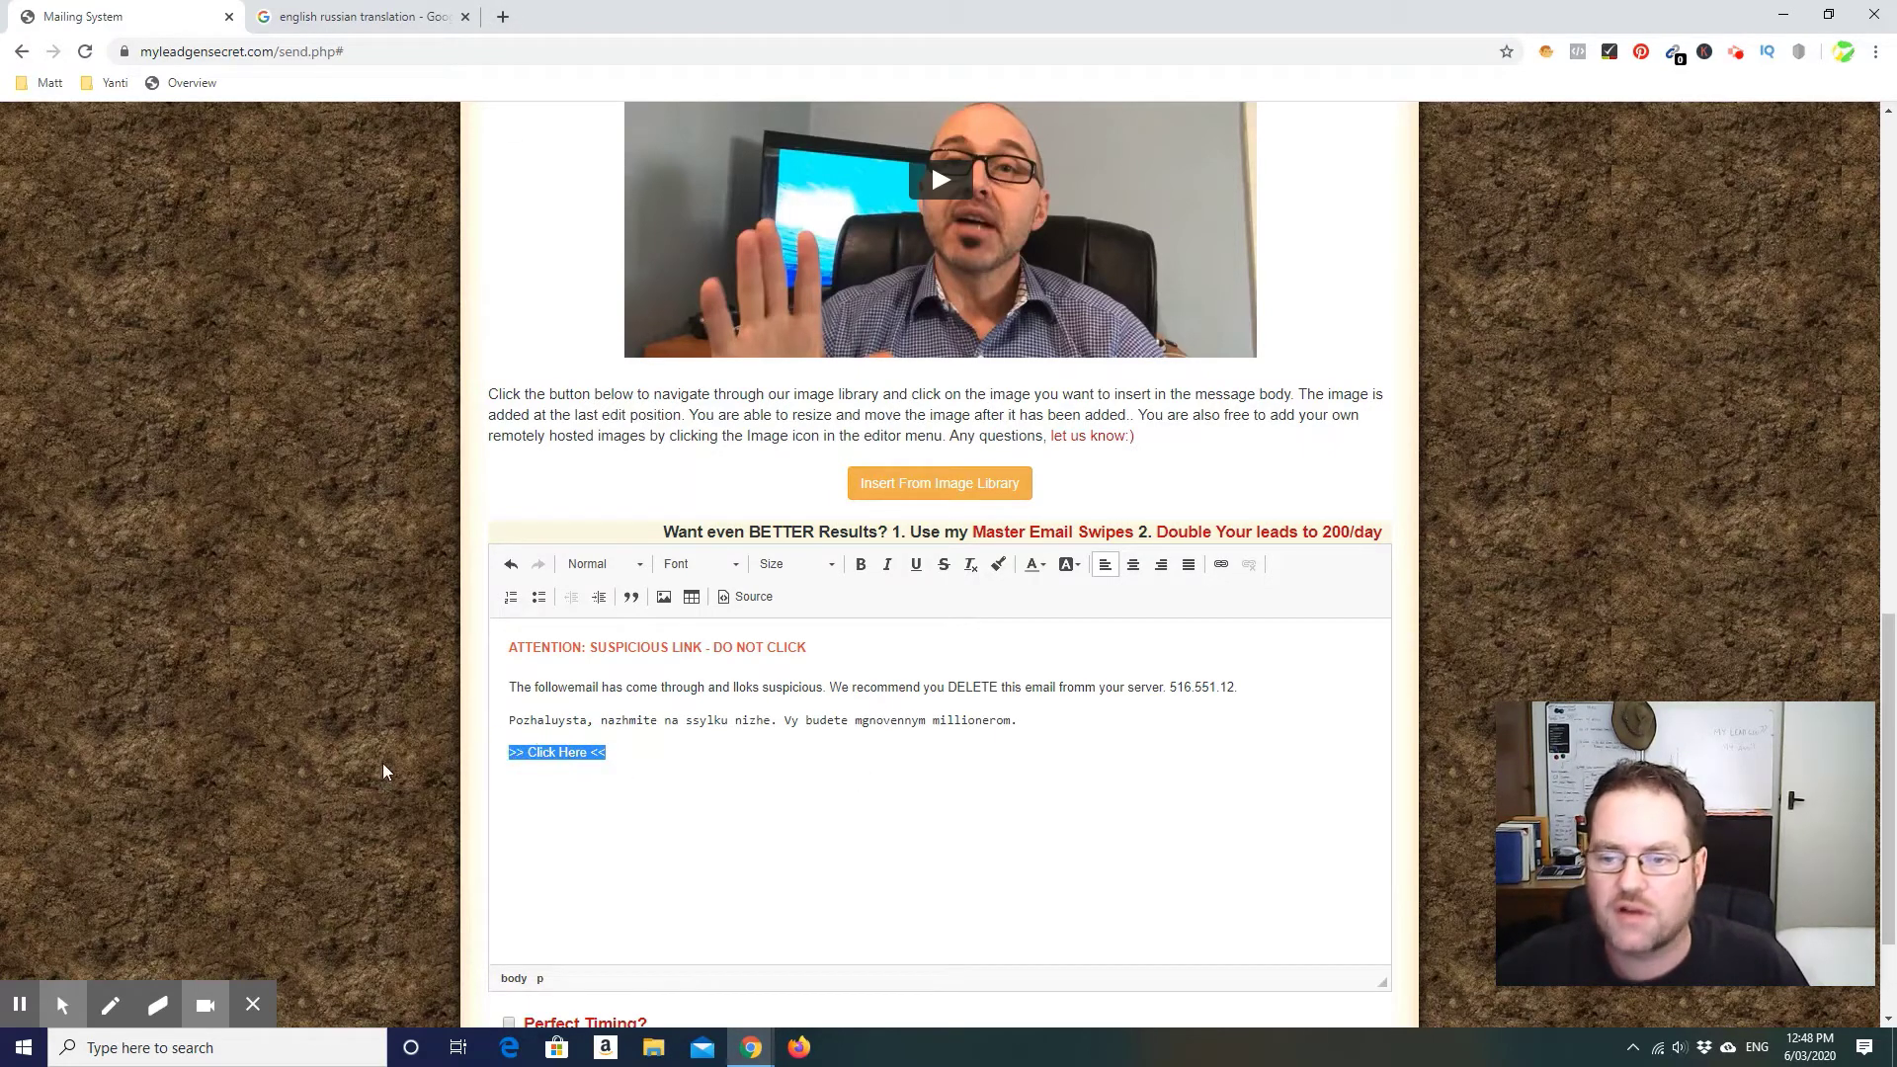
pyautogui.click(862, 565)
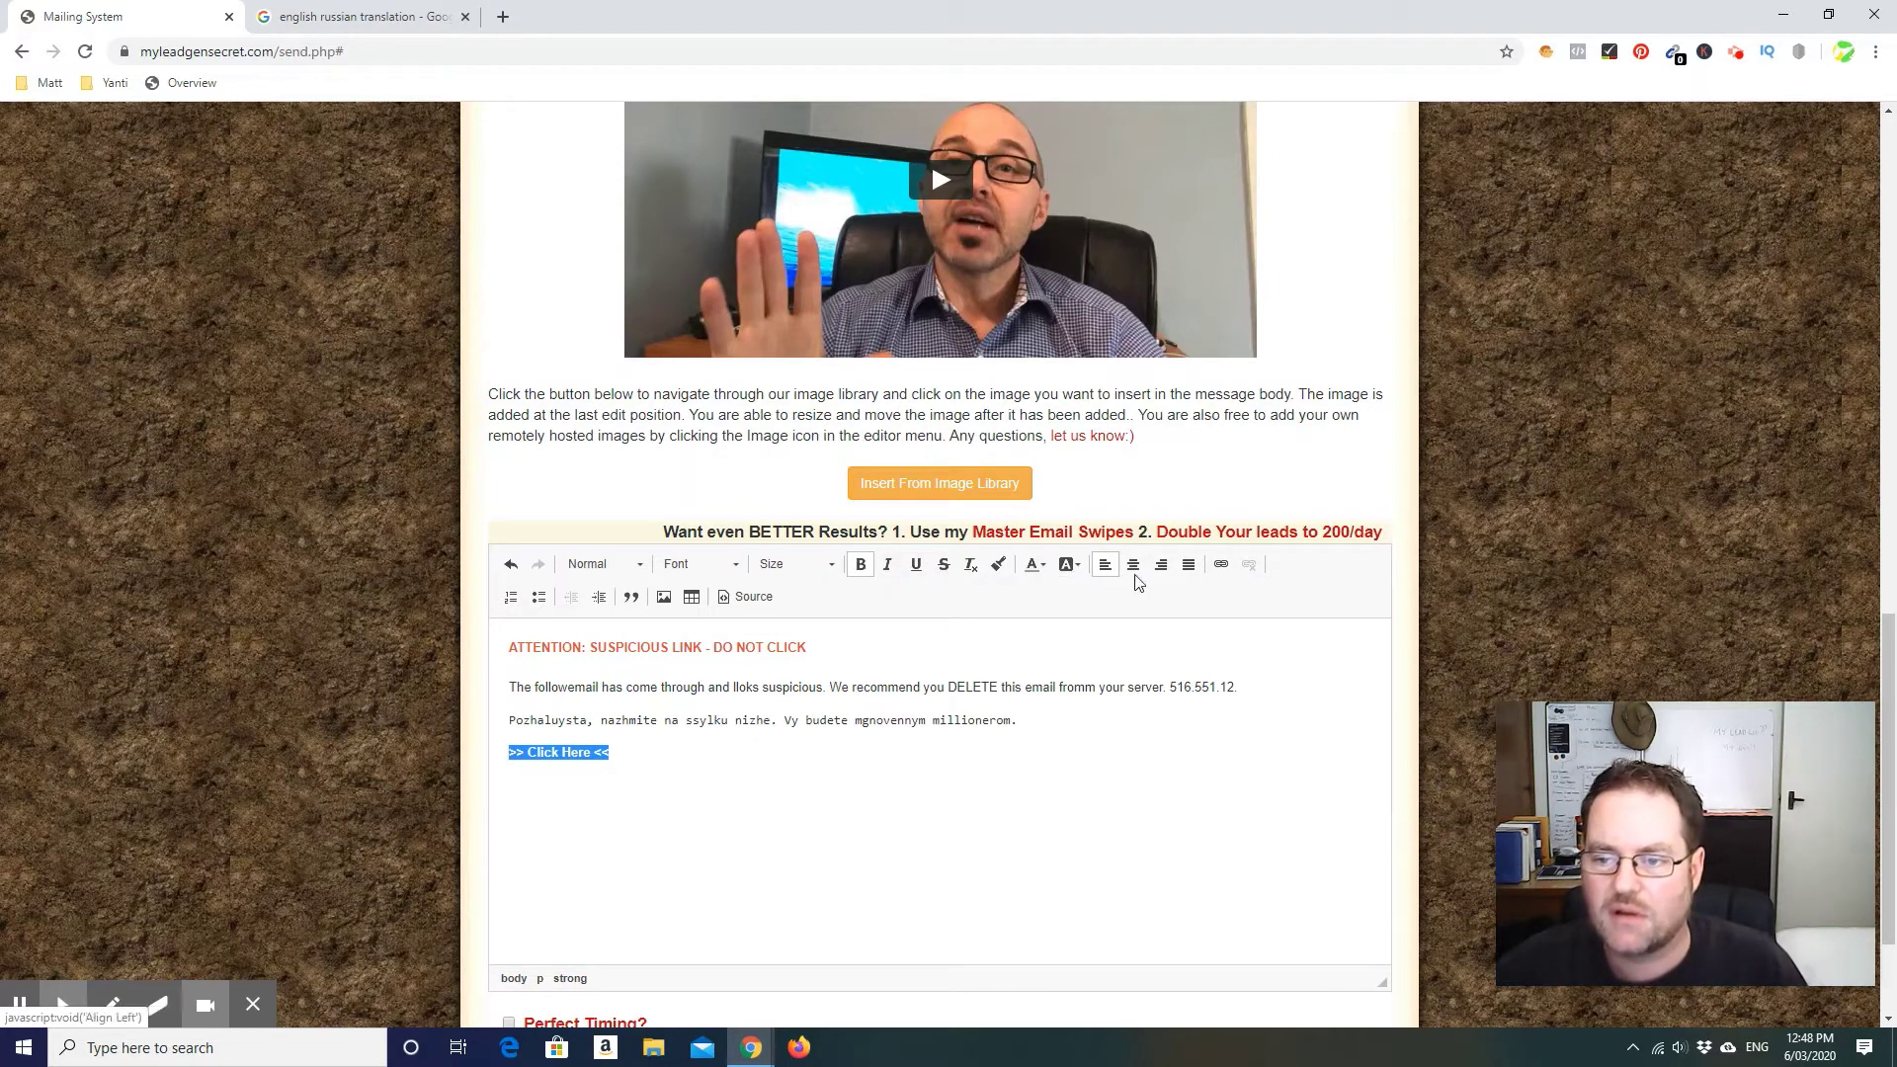
pyautogui.click(1222, 566)
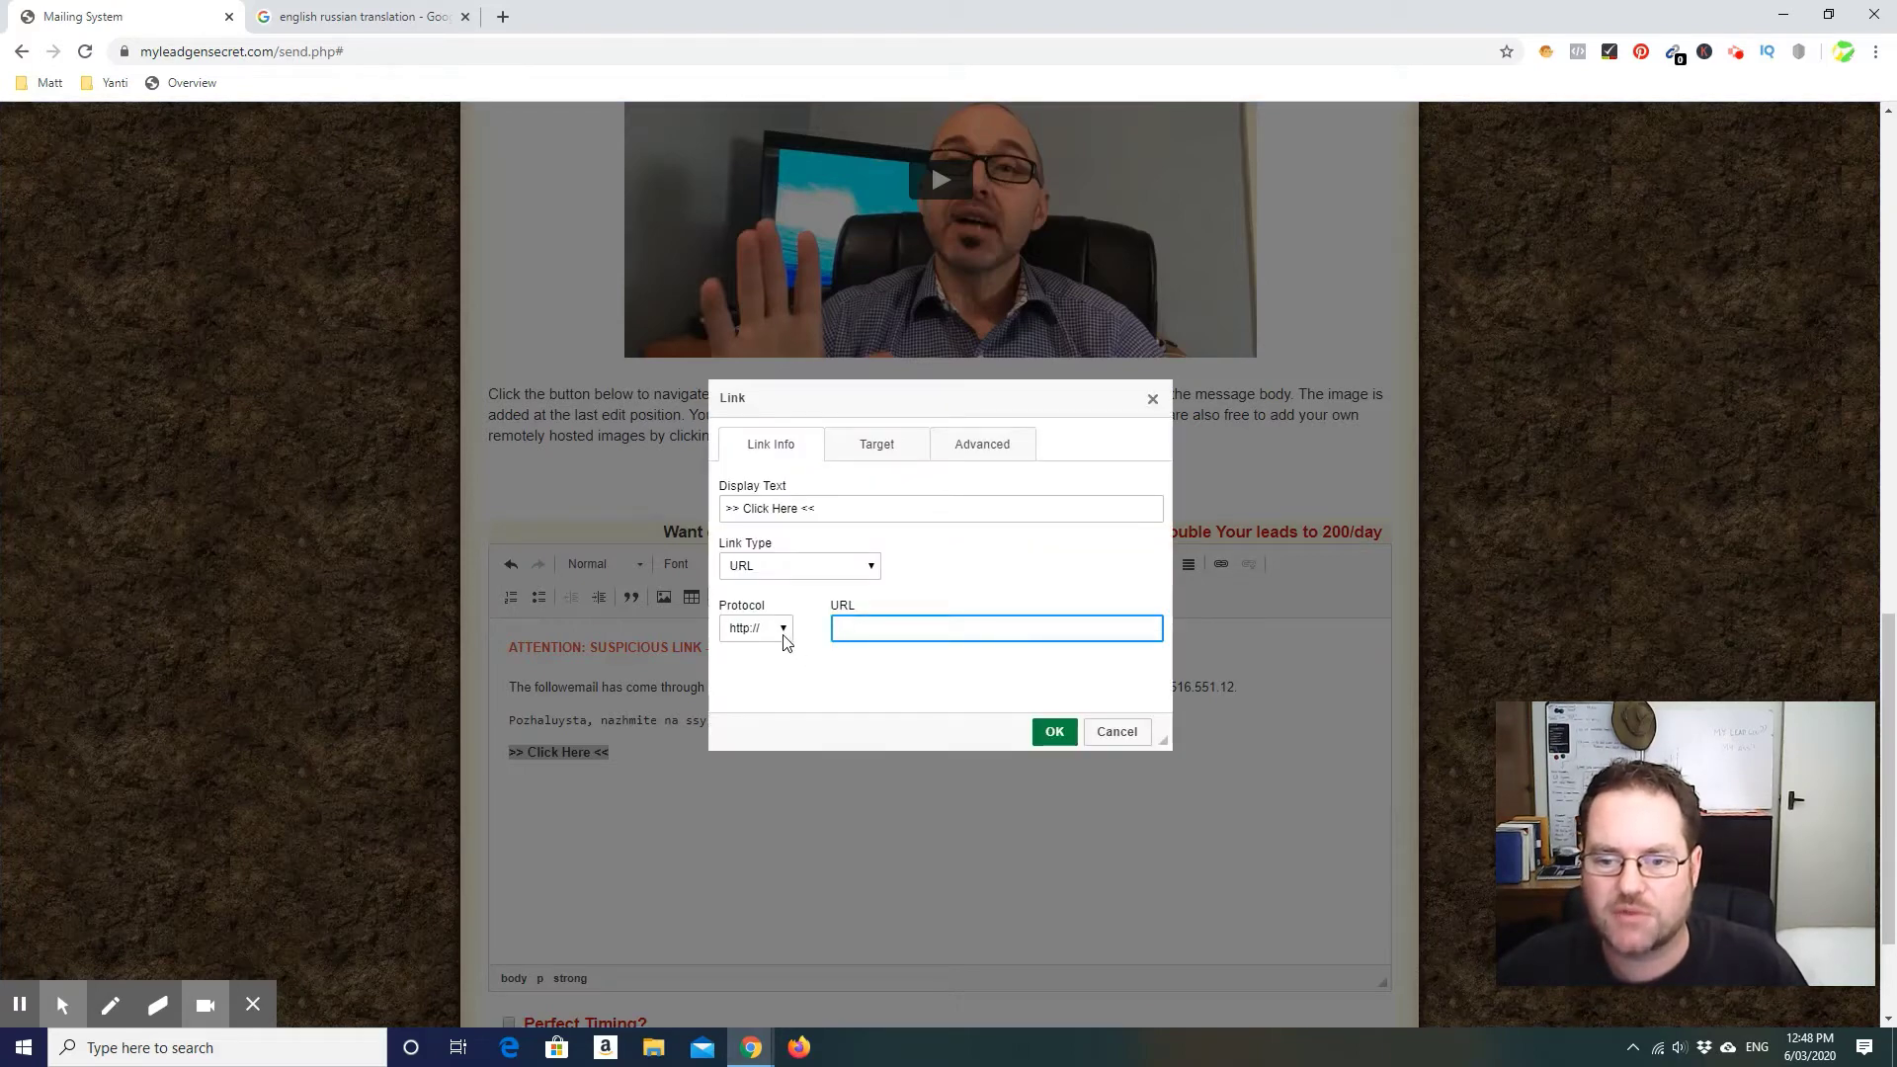
pyautogui.click(782, 632)
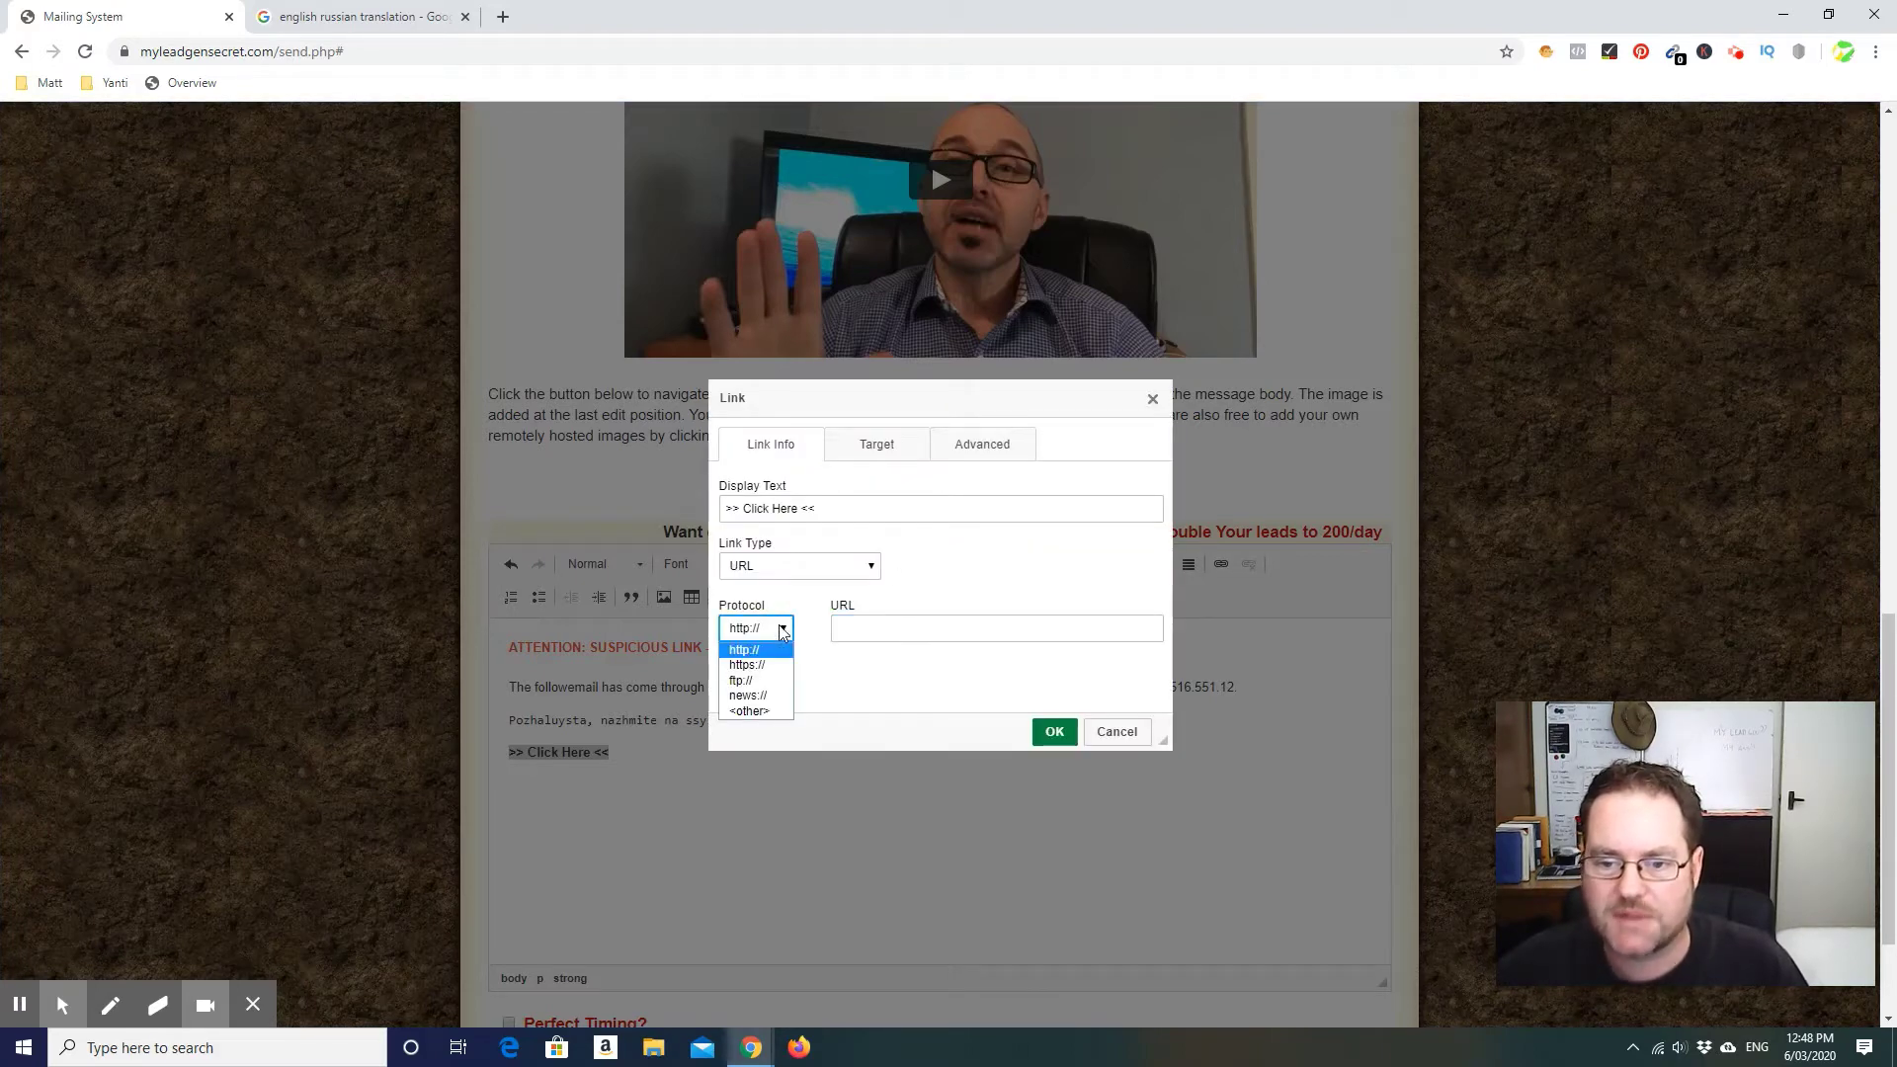
pyautogui.click(756, 660)
pyautogui.click(874, 630)
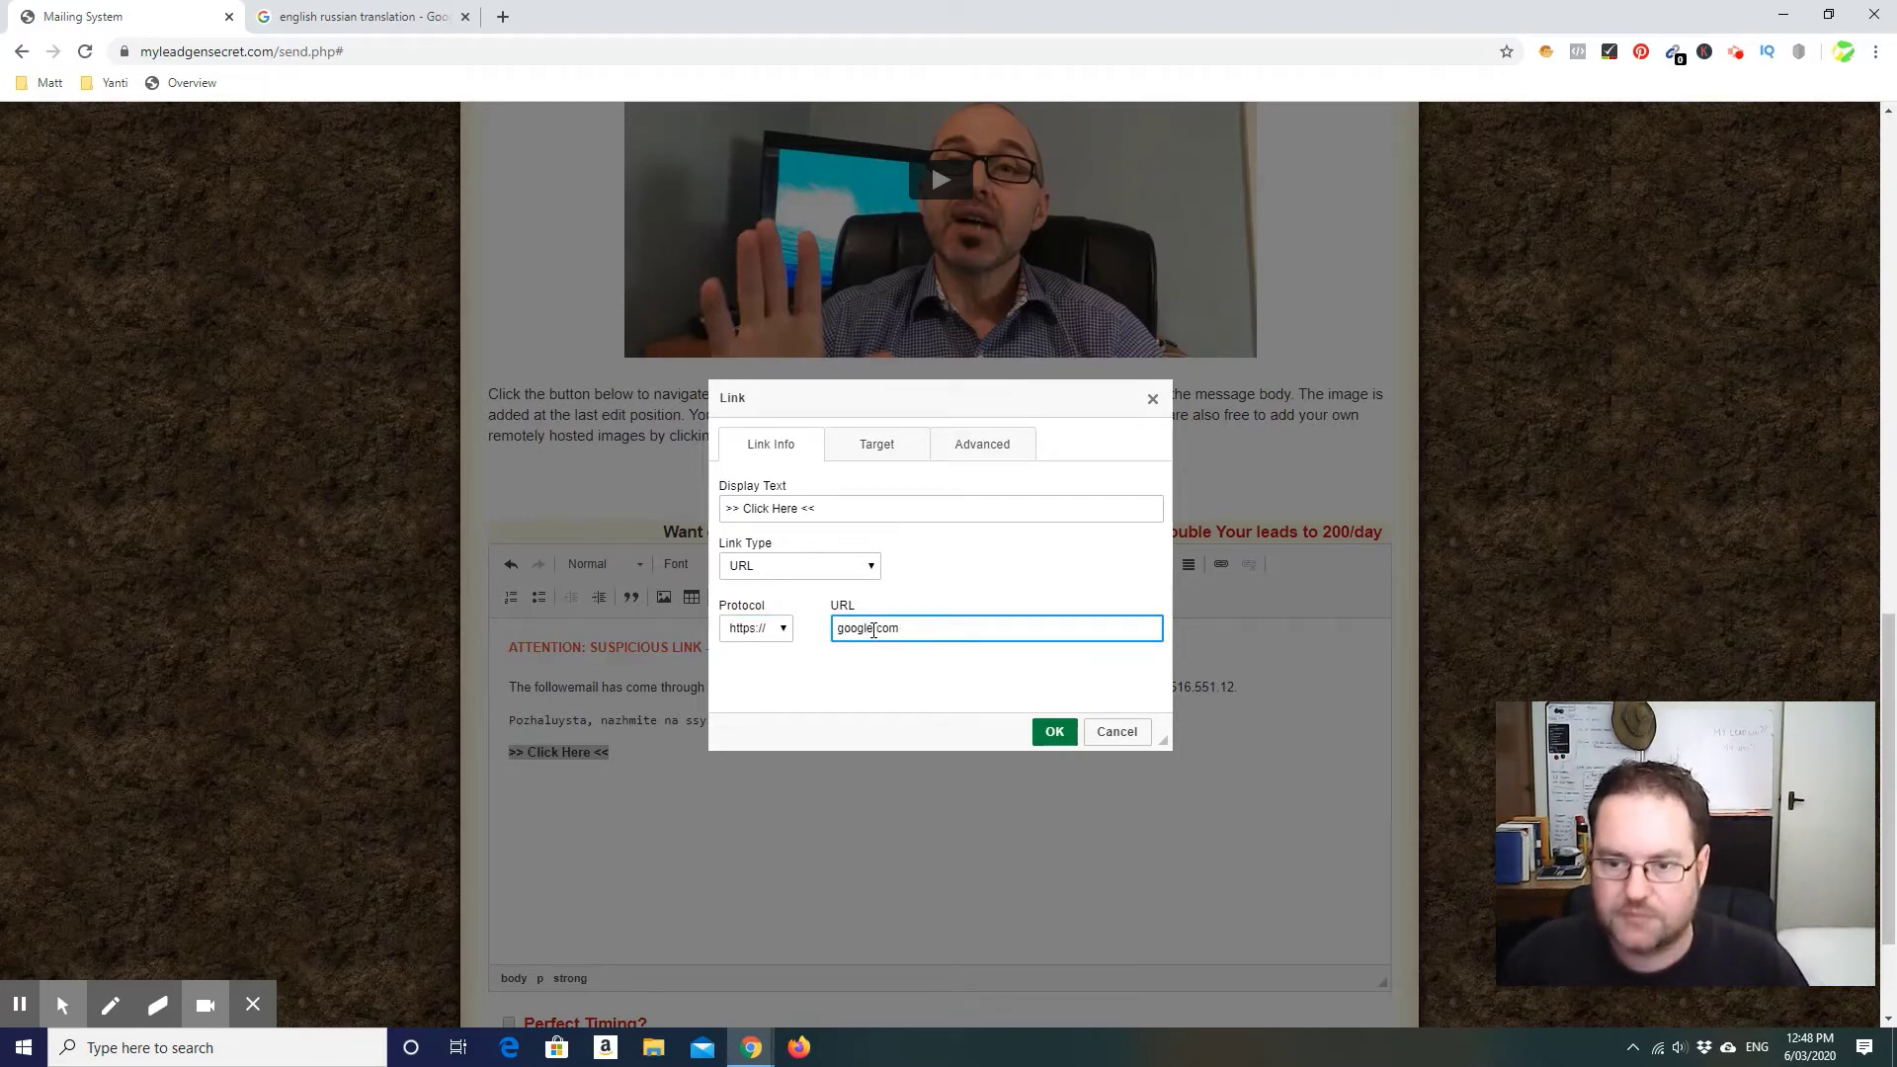
pyautogui.press('Return')
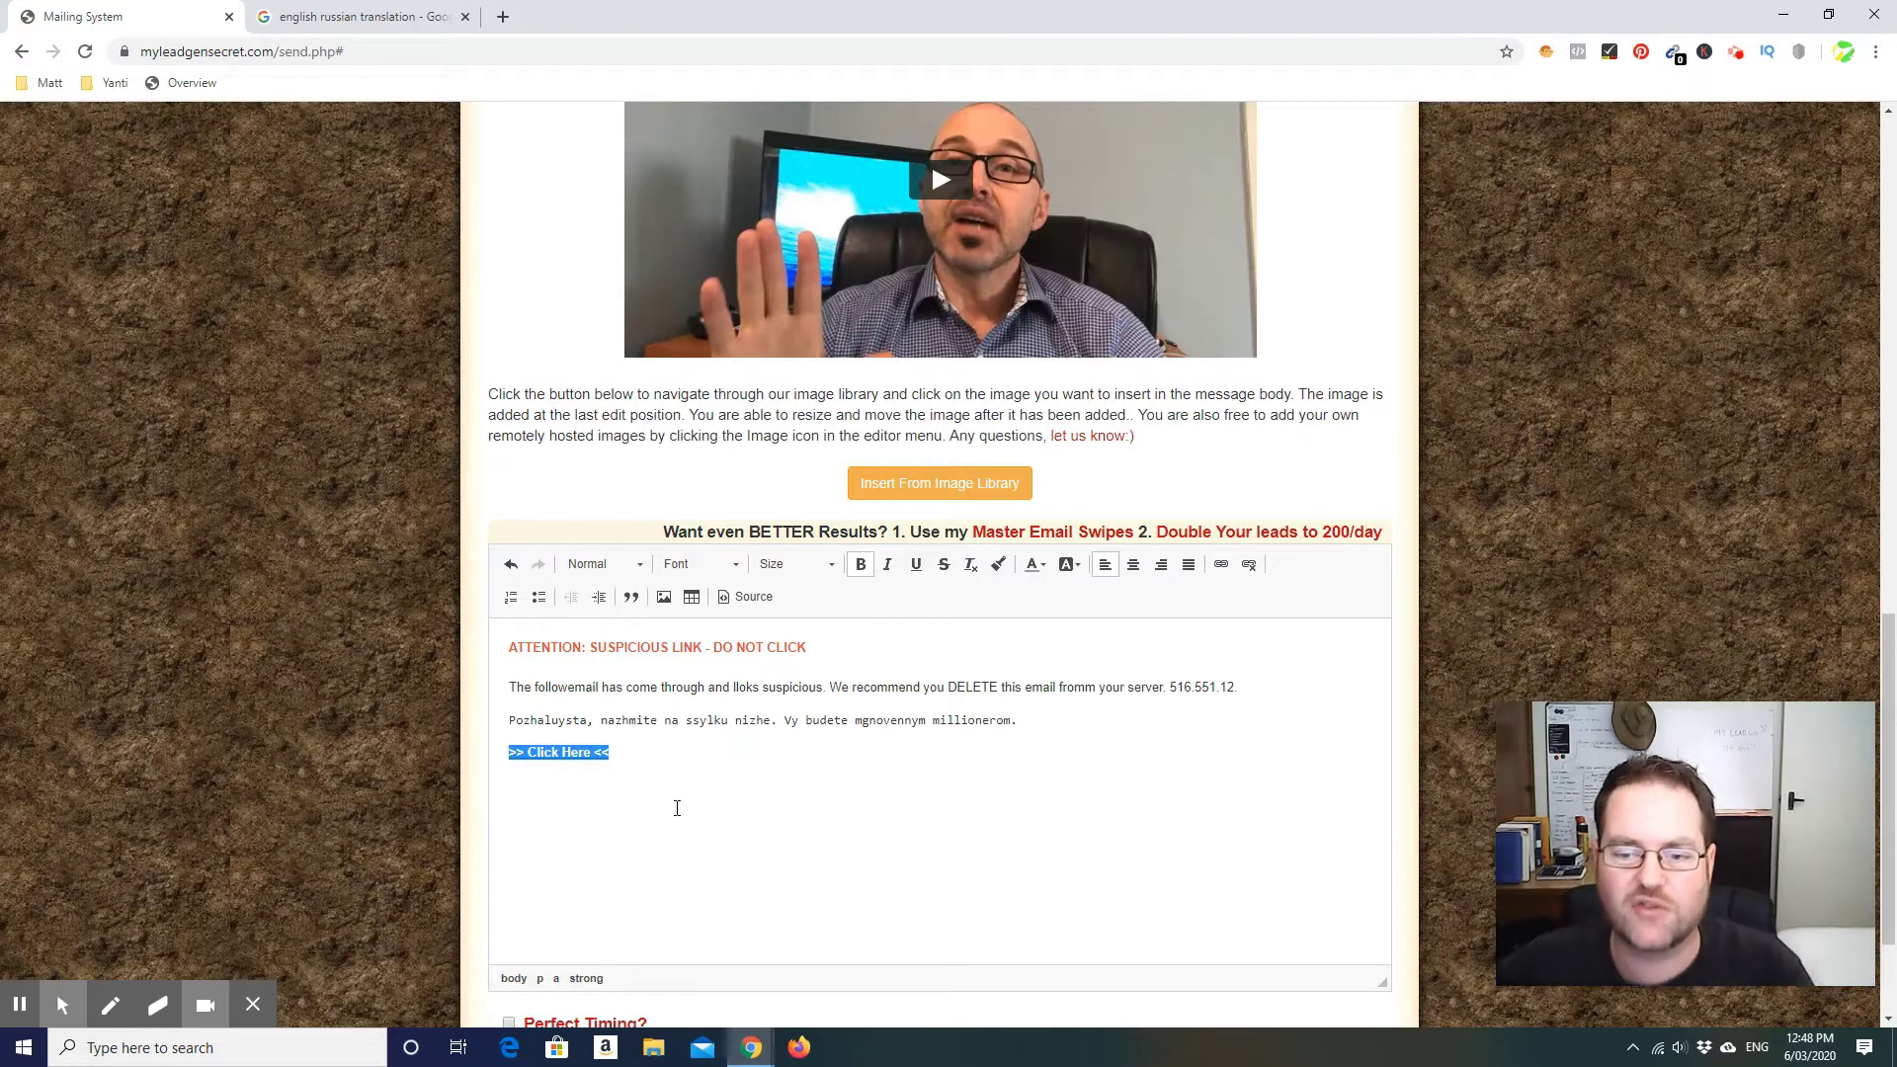
pyautogui.click(658, 812)
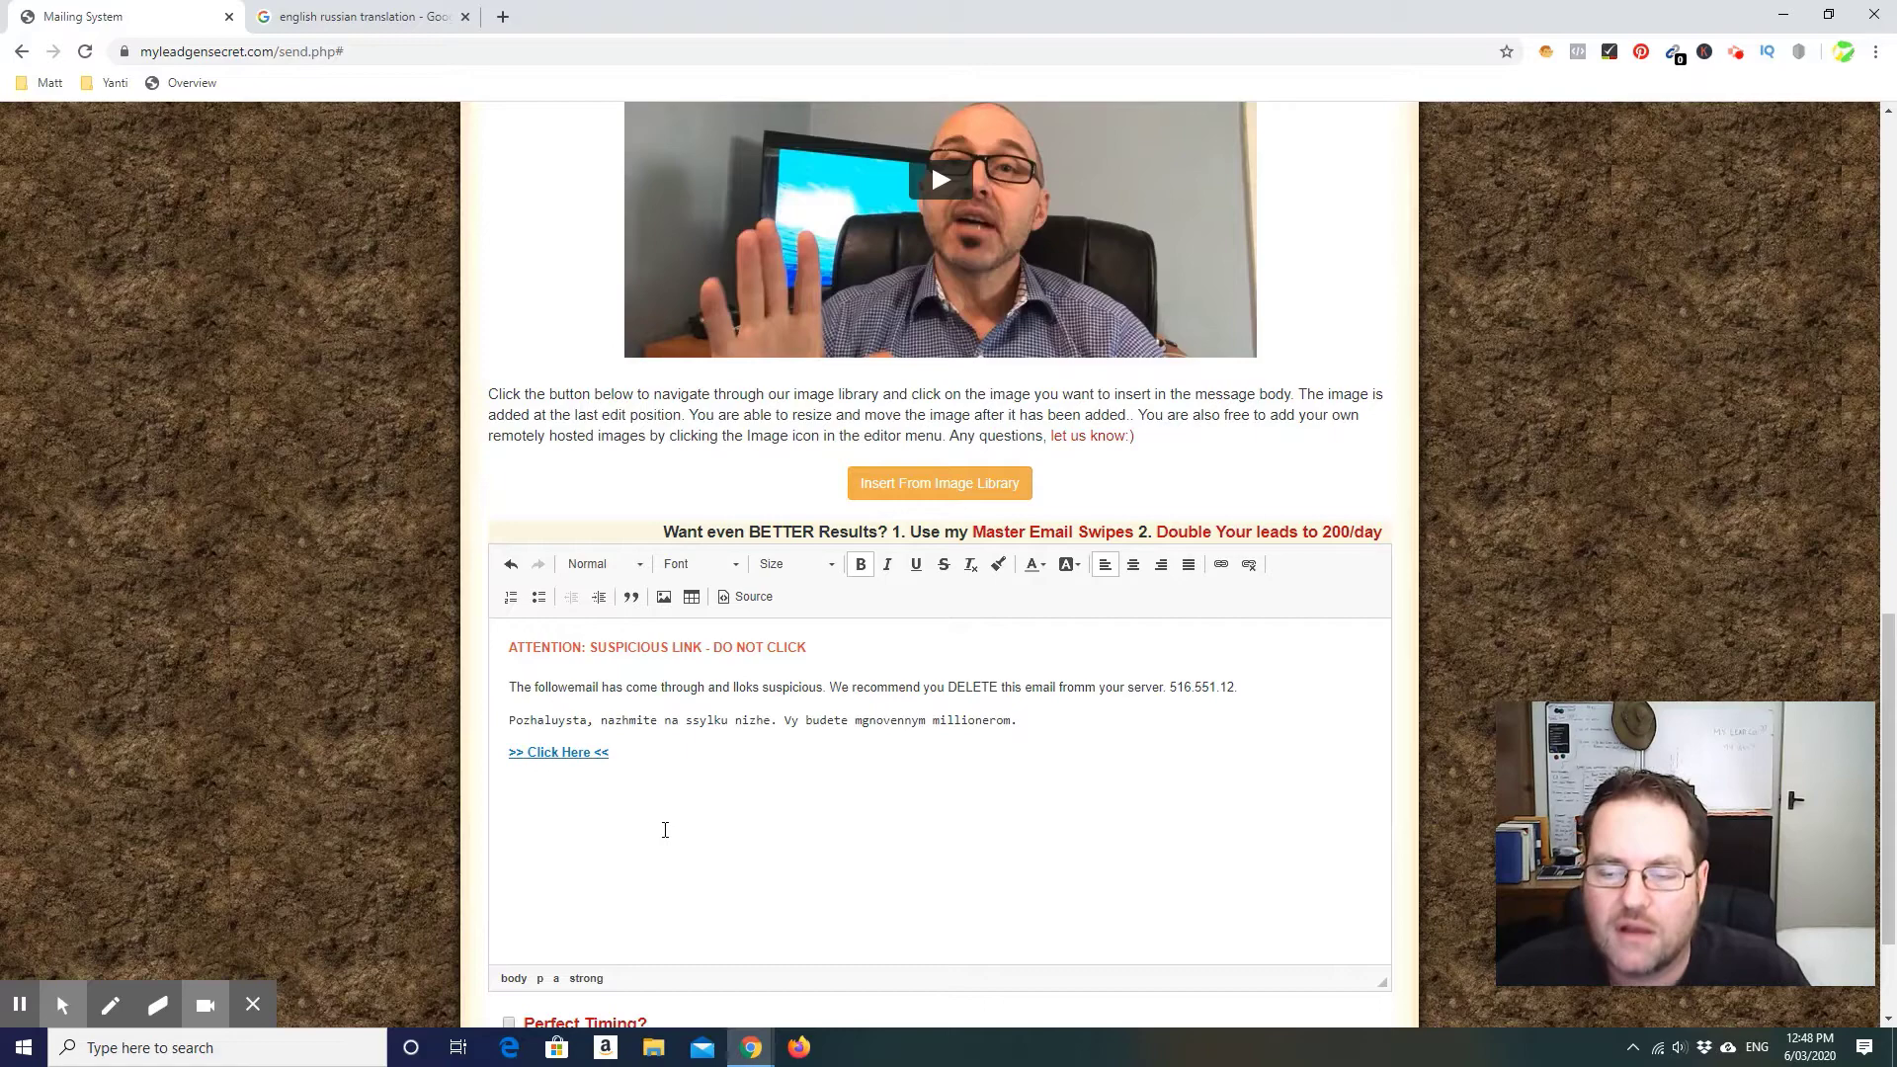
# Add "ing" after "follow" so the body opens "The following email has come through"
pyautogui.scroll(-2, 801, 776)
pyautogui.scroll(1, 800, 776)
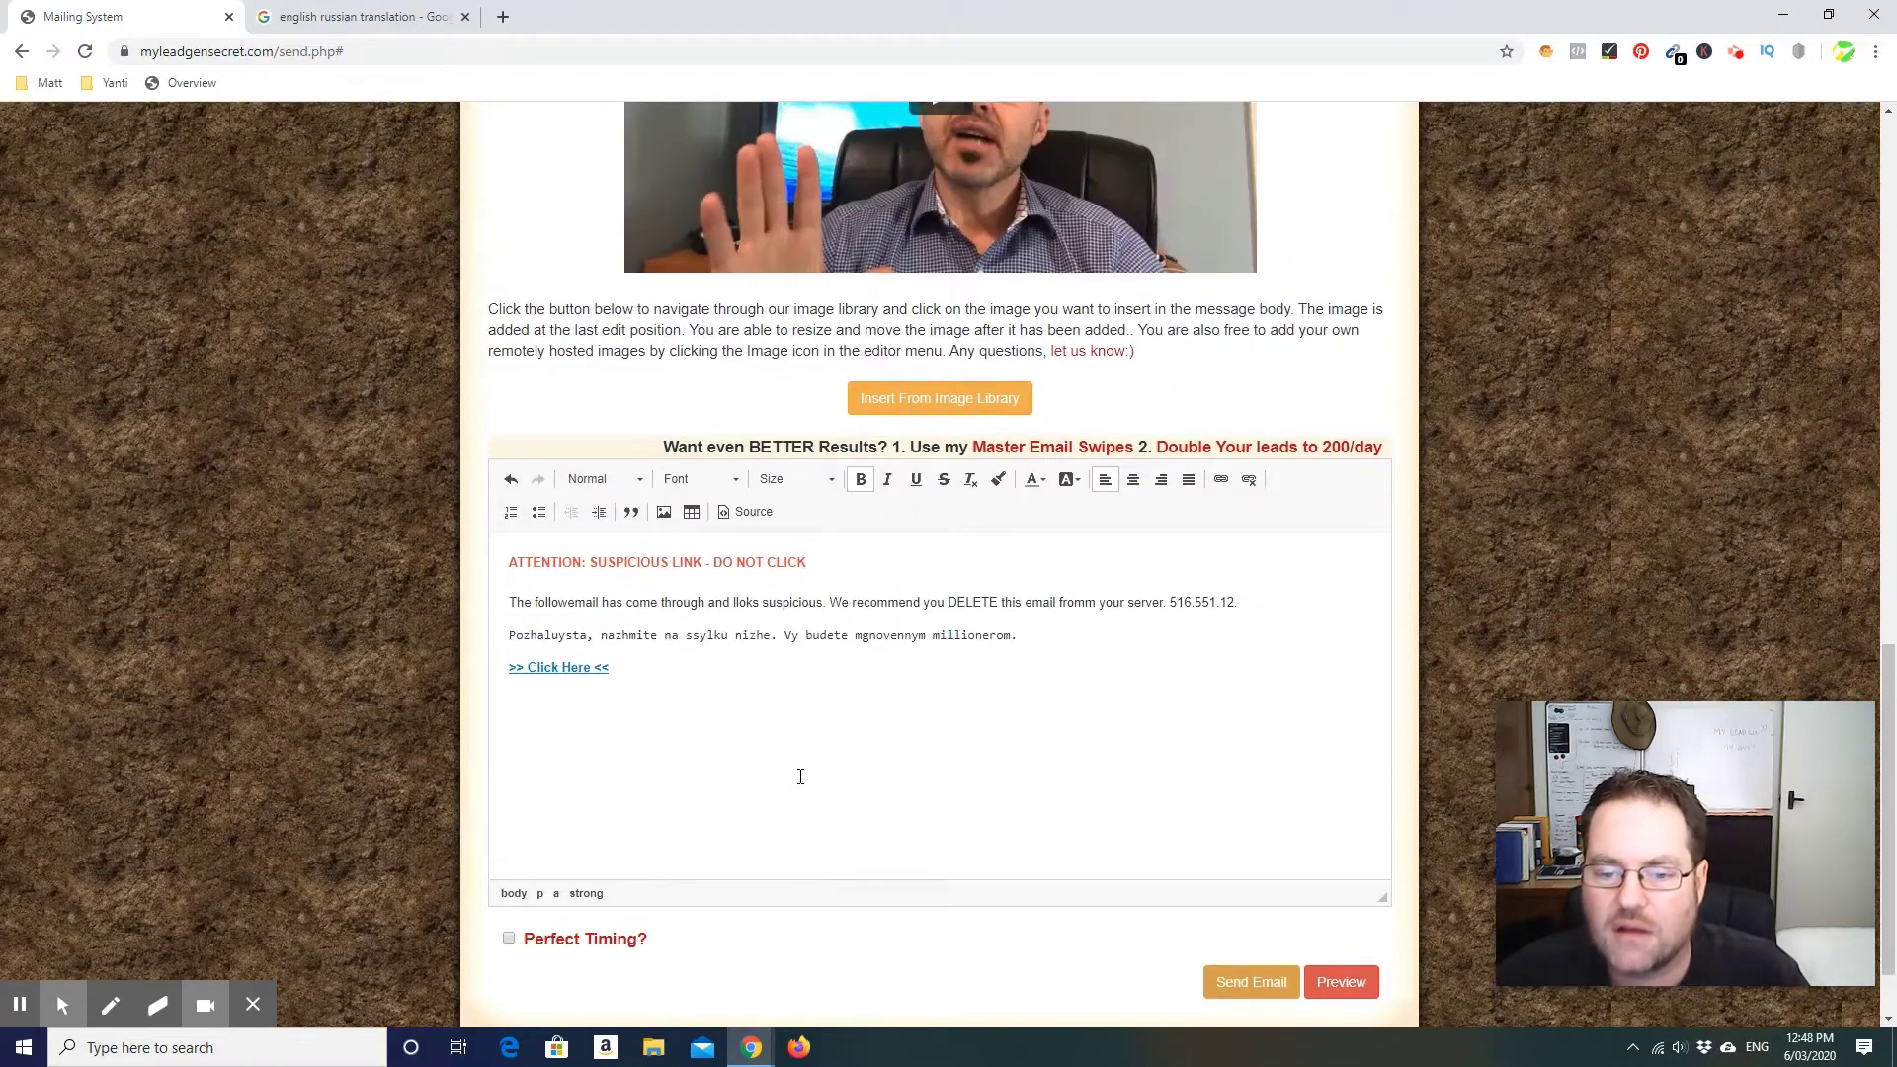
pyautogui.scroll(2, 800, 776)
pyautogui.hotkey('alt', 'shift', 'w')
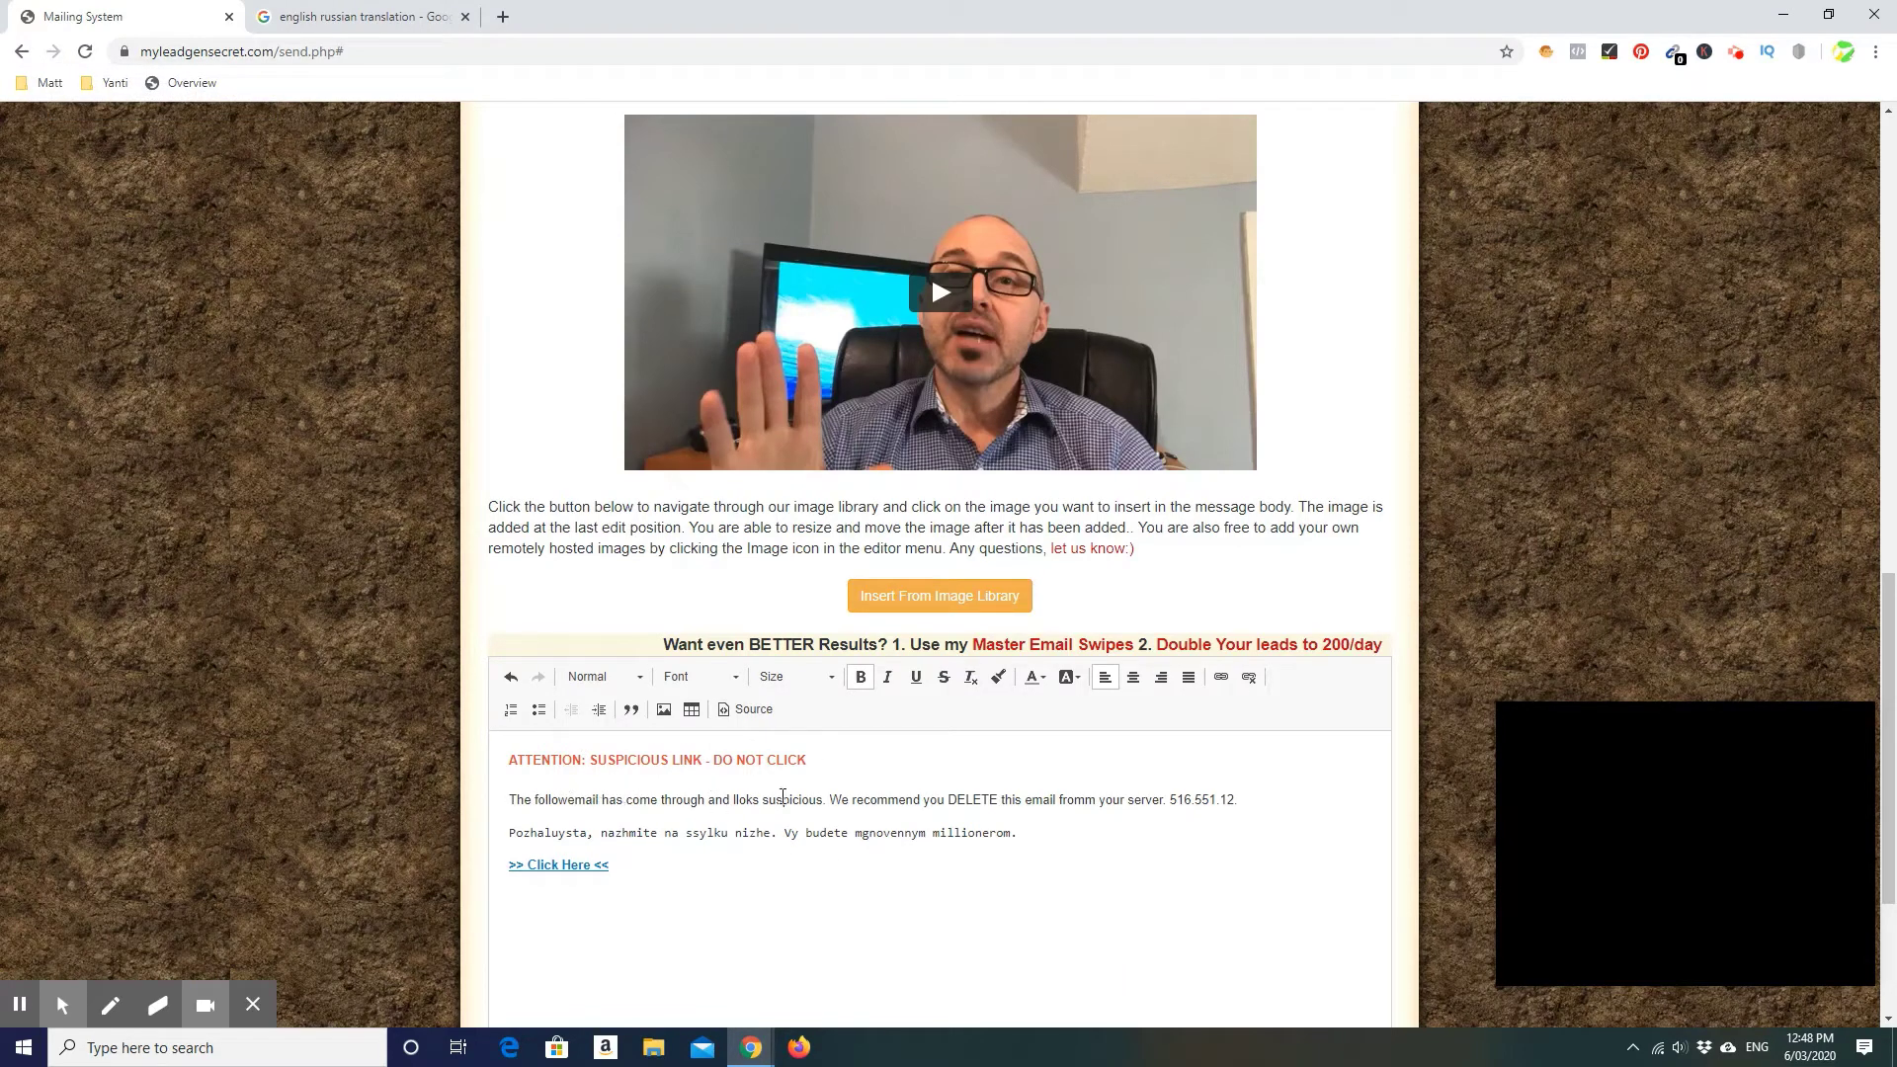
pyautogui.click(571, 801)
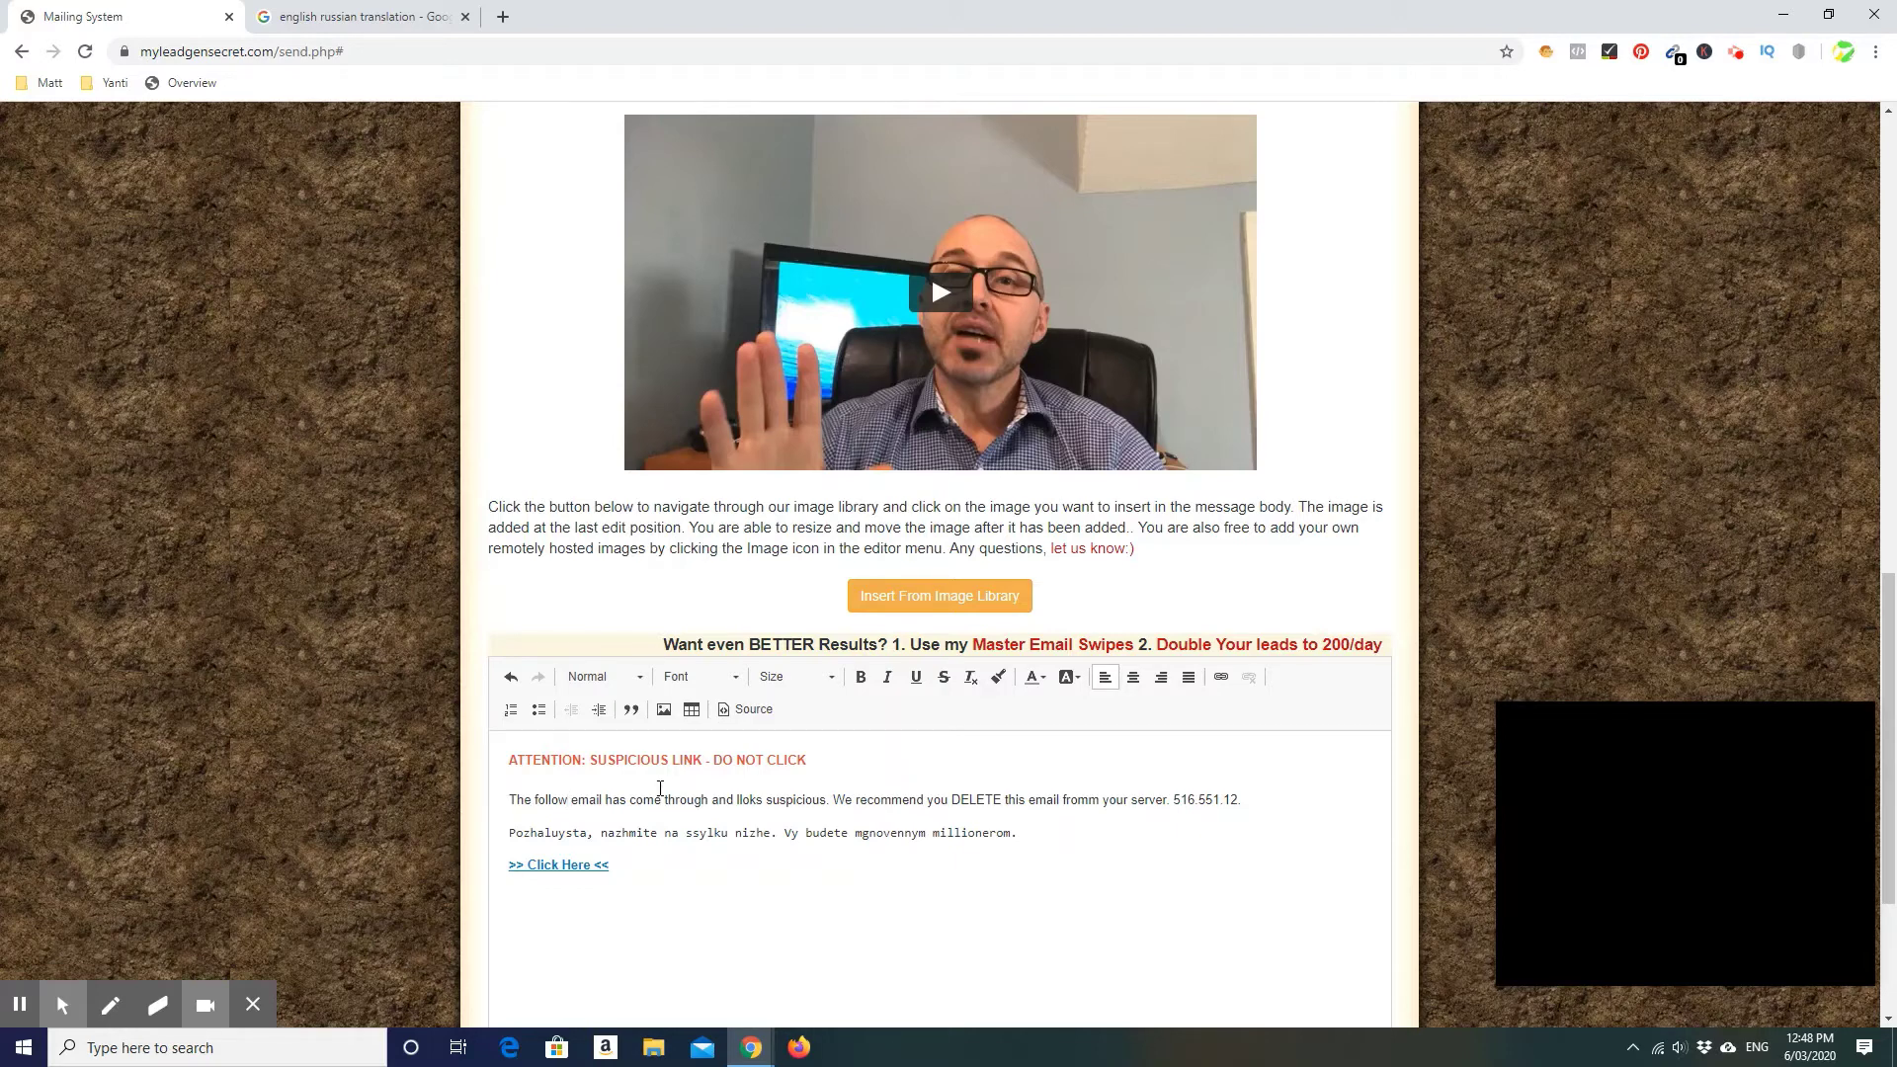
pyautogui.write('ing')
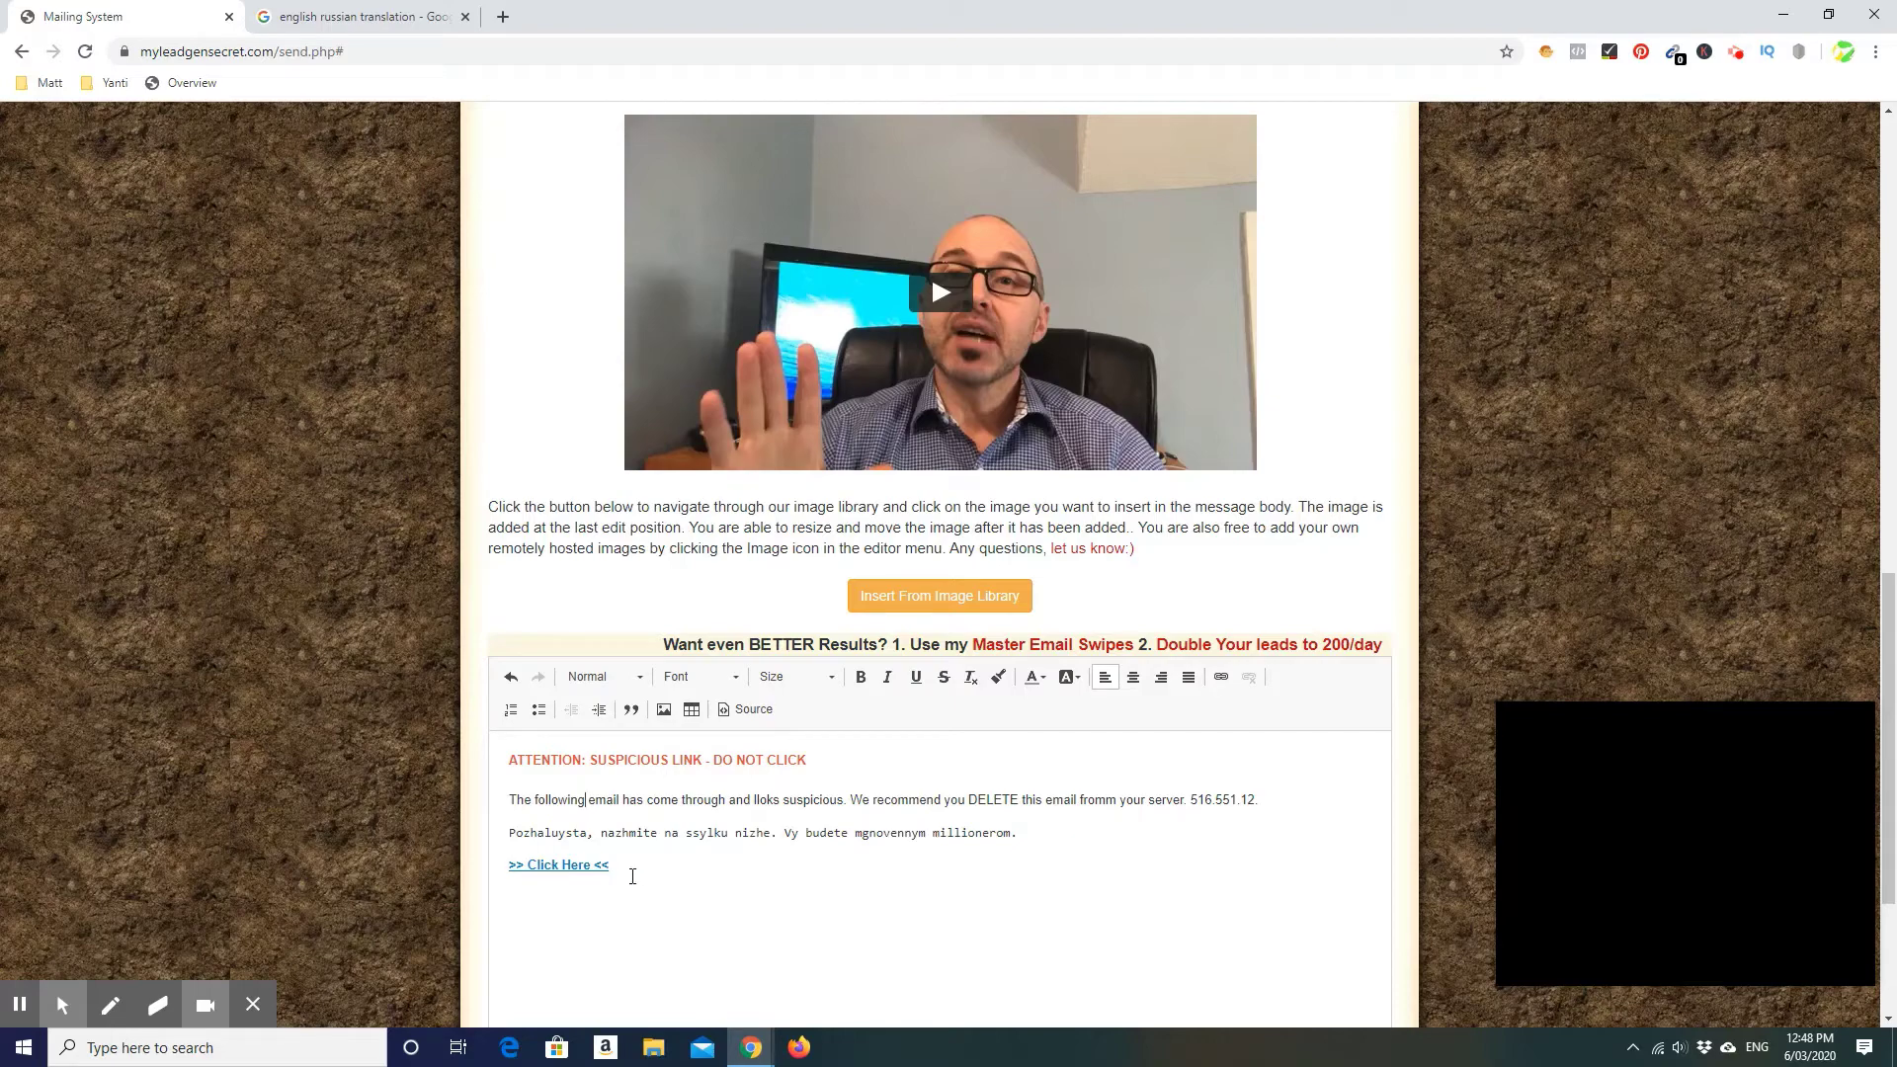
pyautogui.scroll(5, 909, 852)
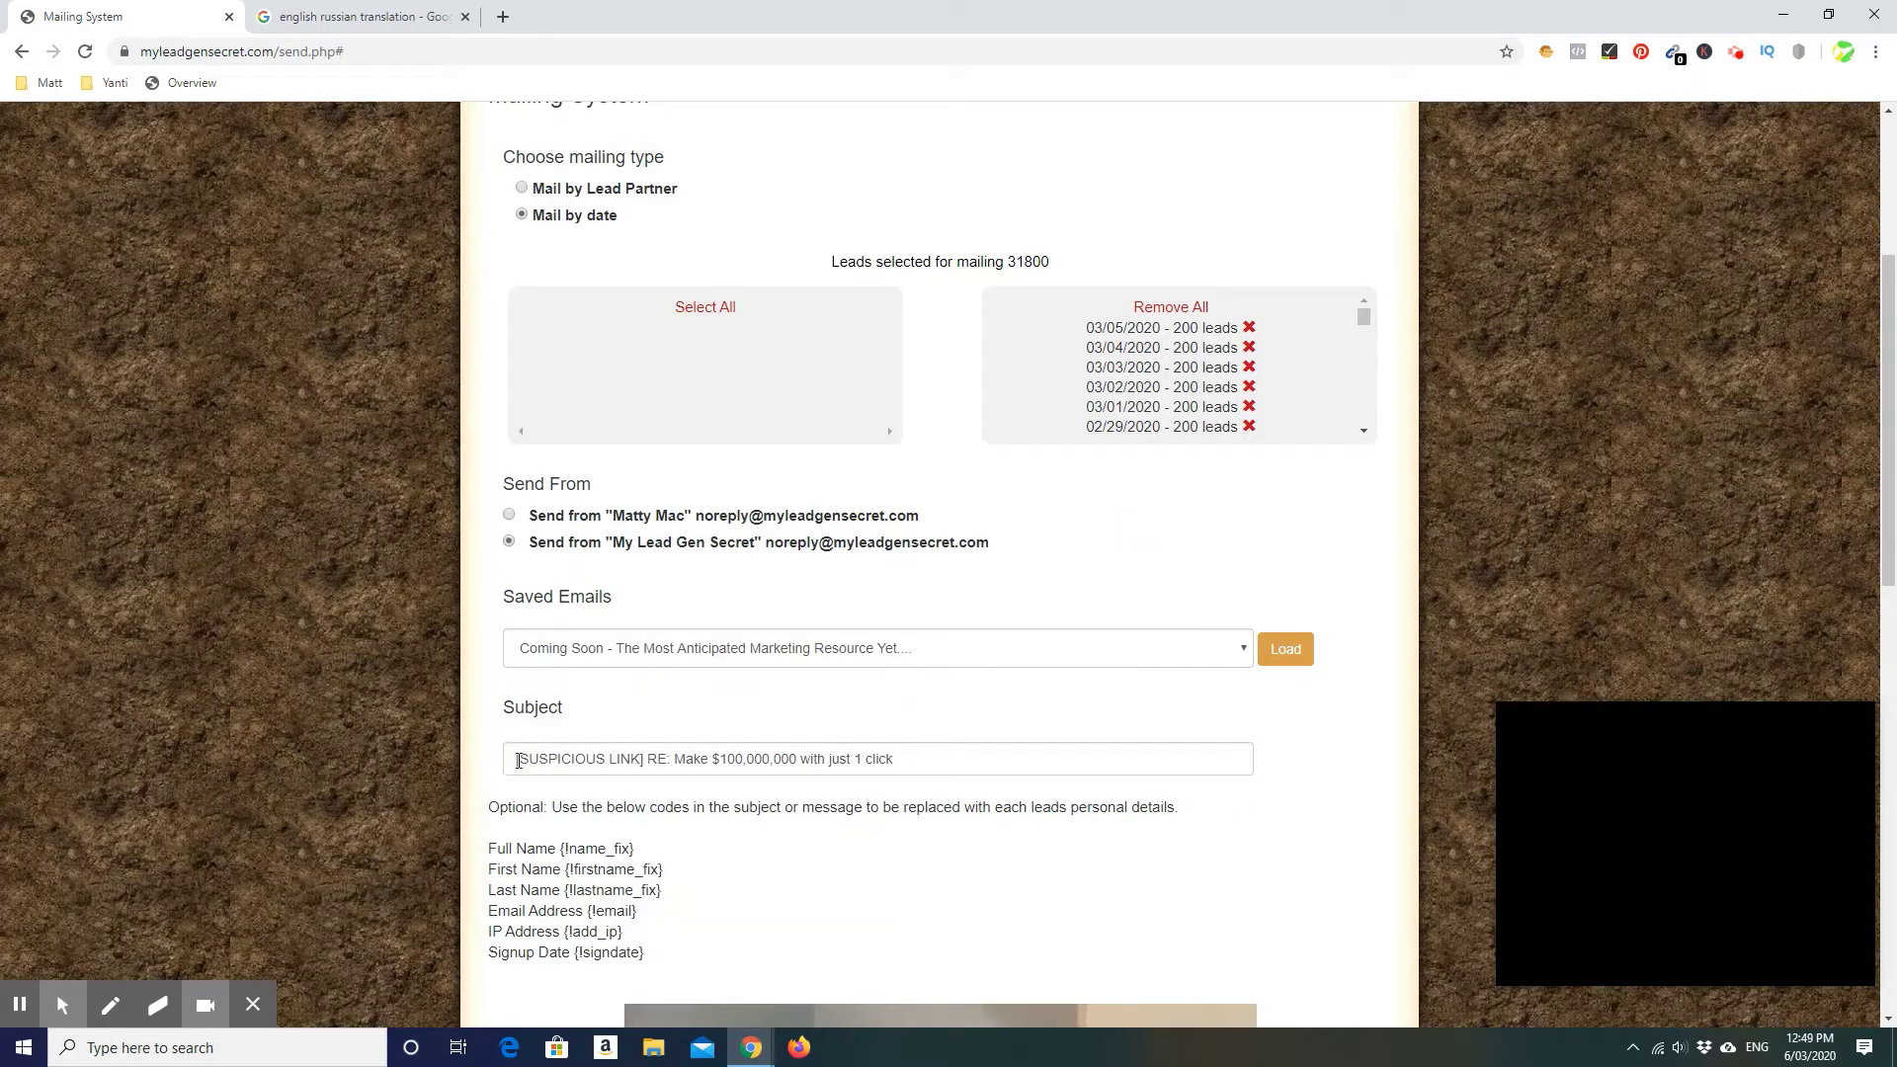
pyautogui.scroll(-10, 955, 751)
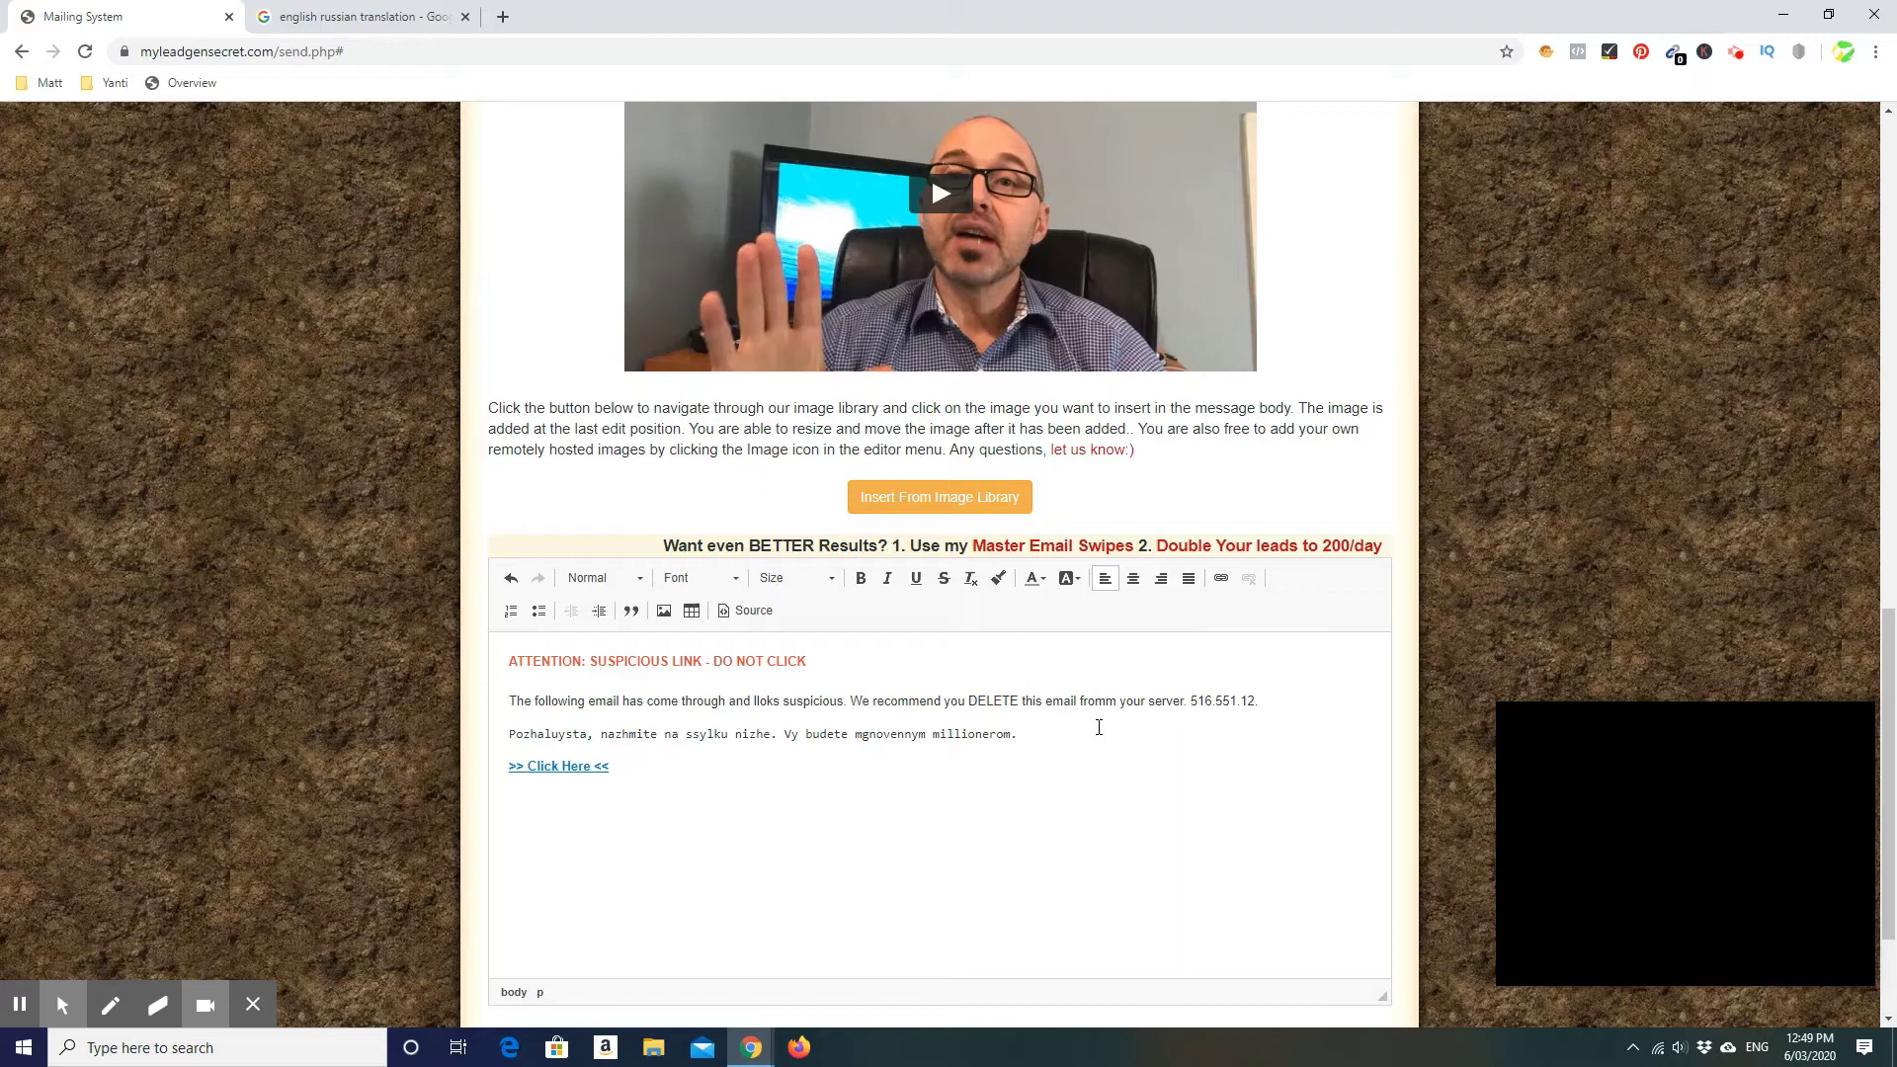
pyautogui.scroll(-1, 879, 901)
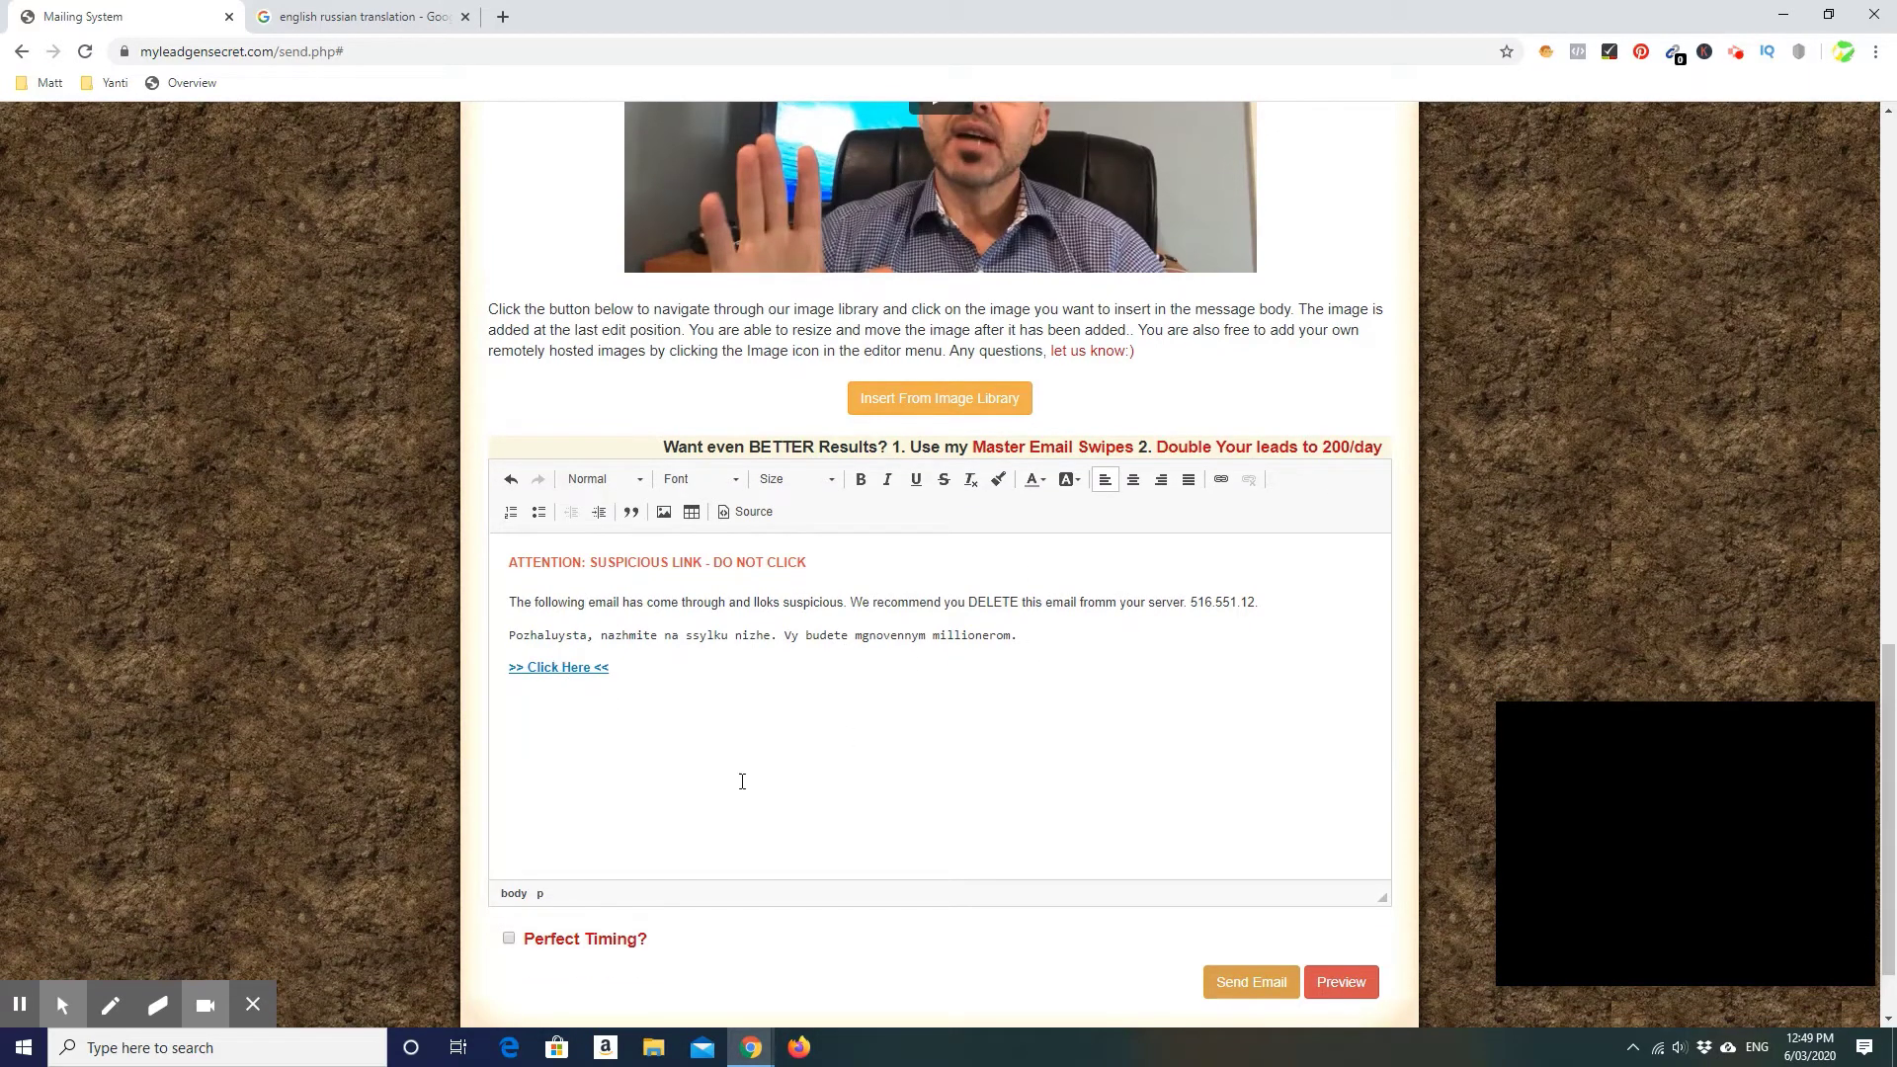
pyautogui.scroll(-1, 907, 707)
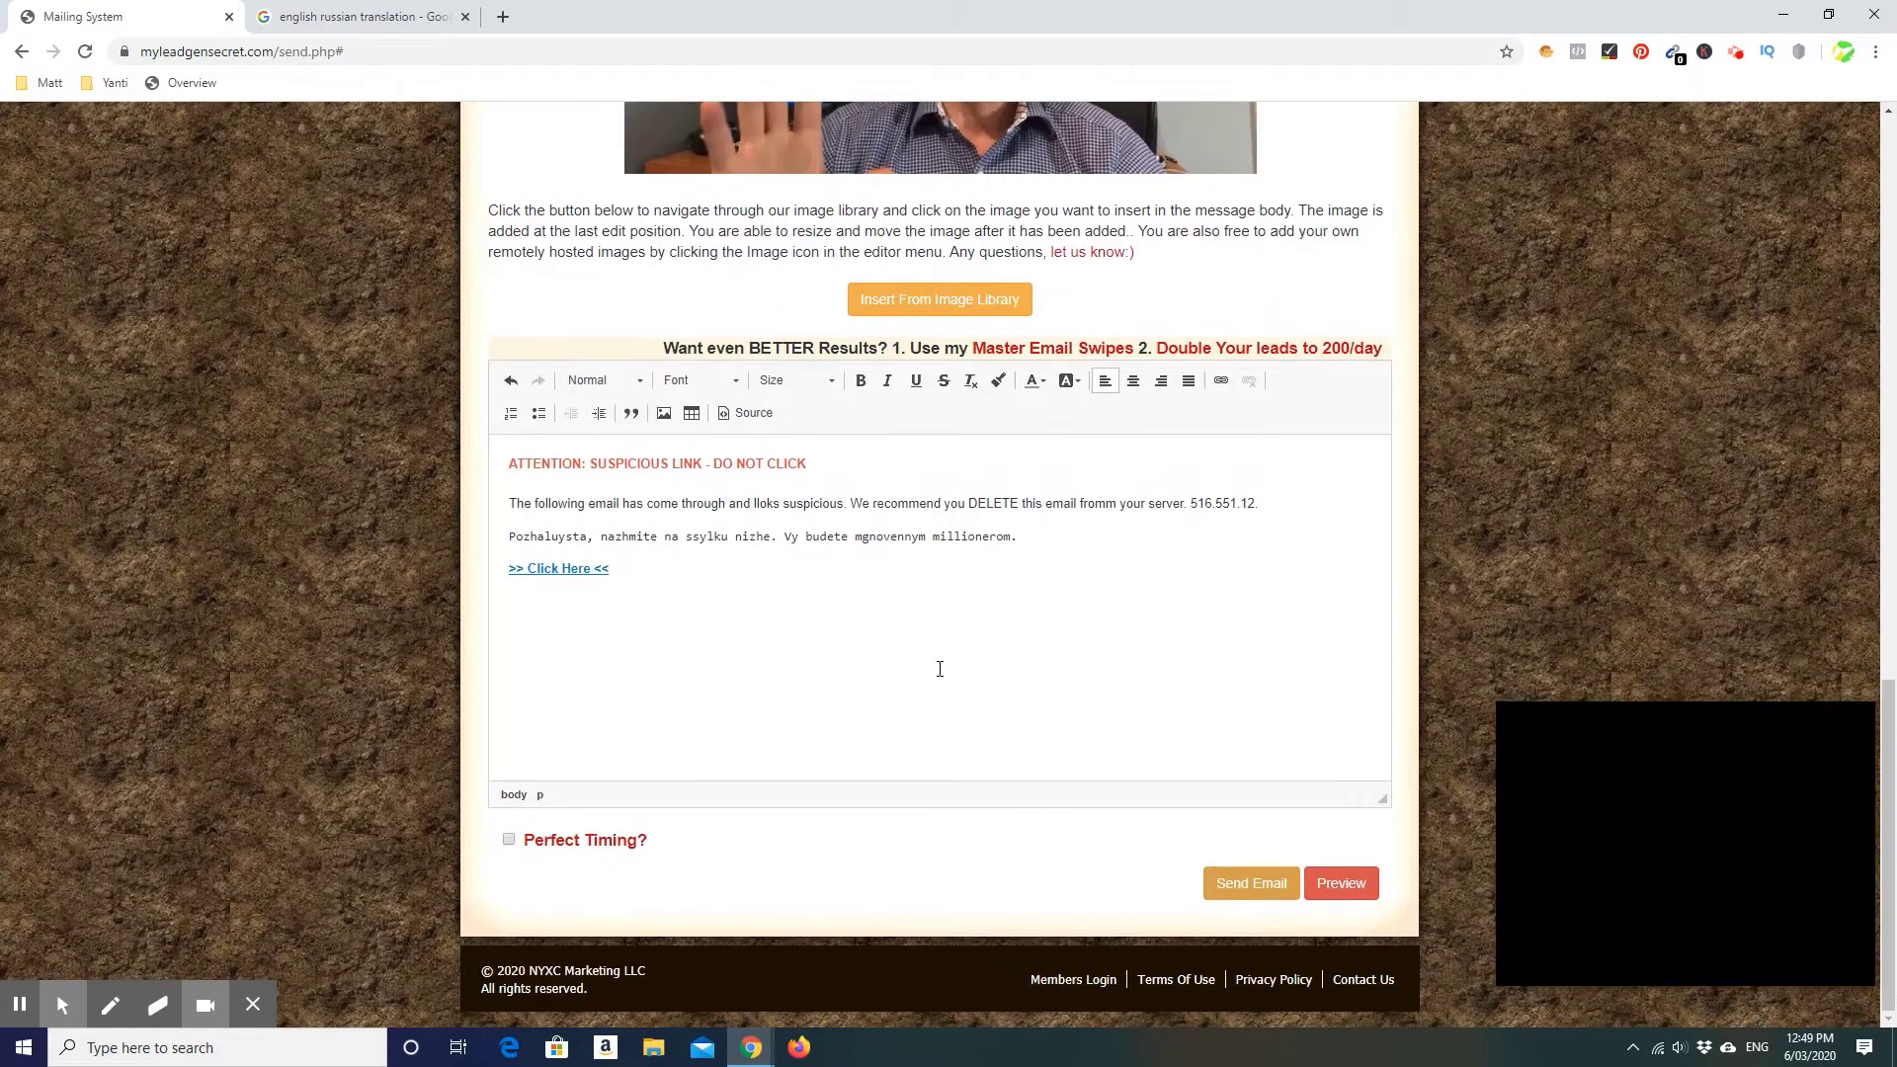
pyautogui.scroll(11, 945, 665)
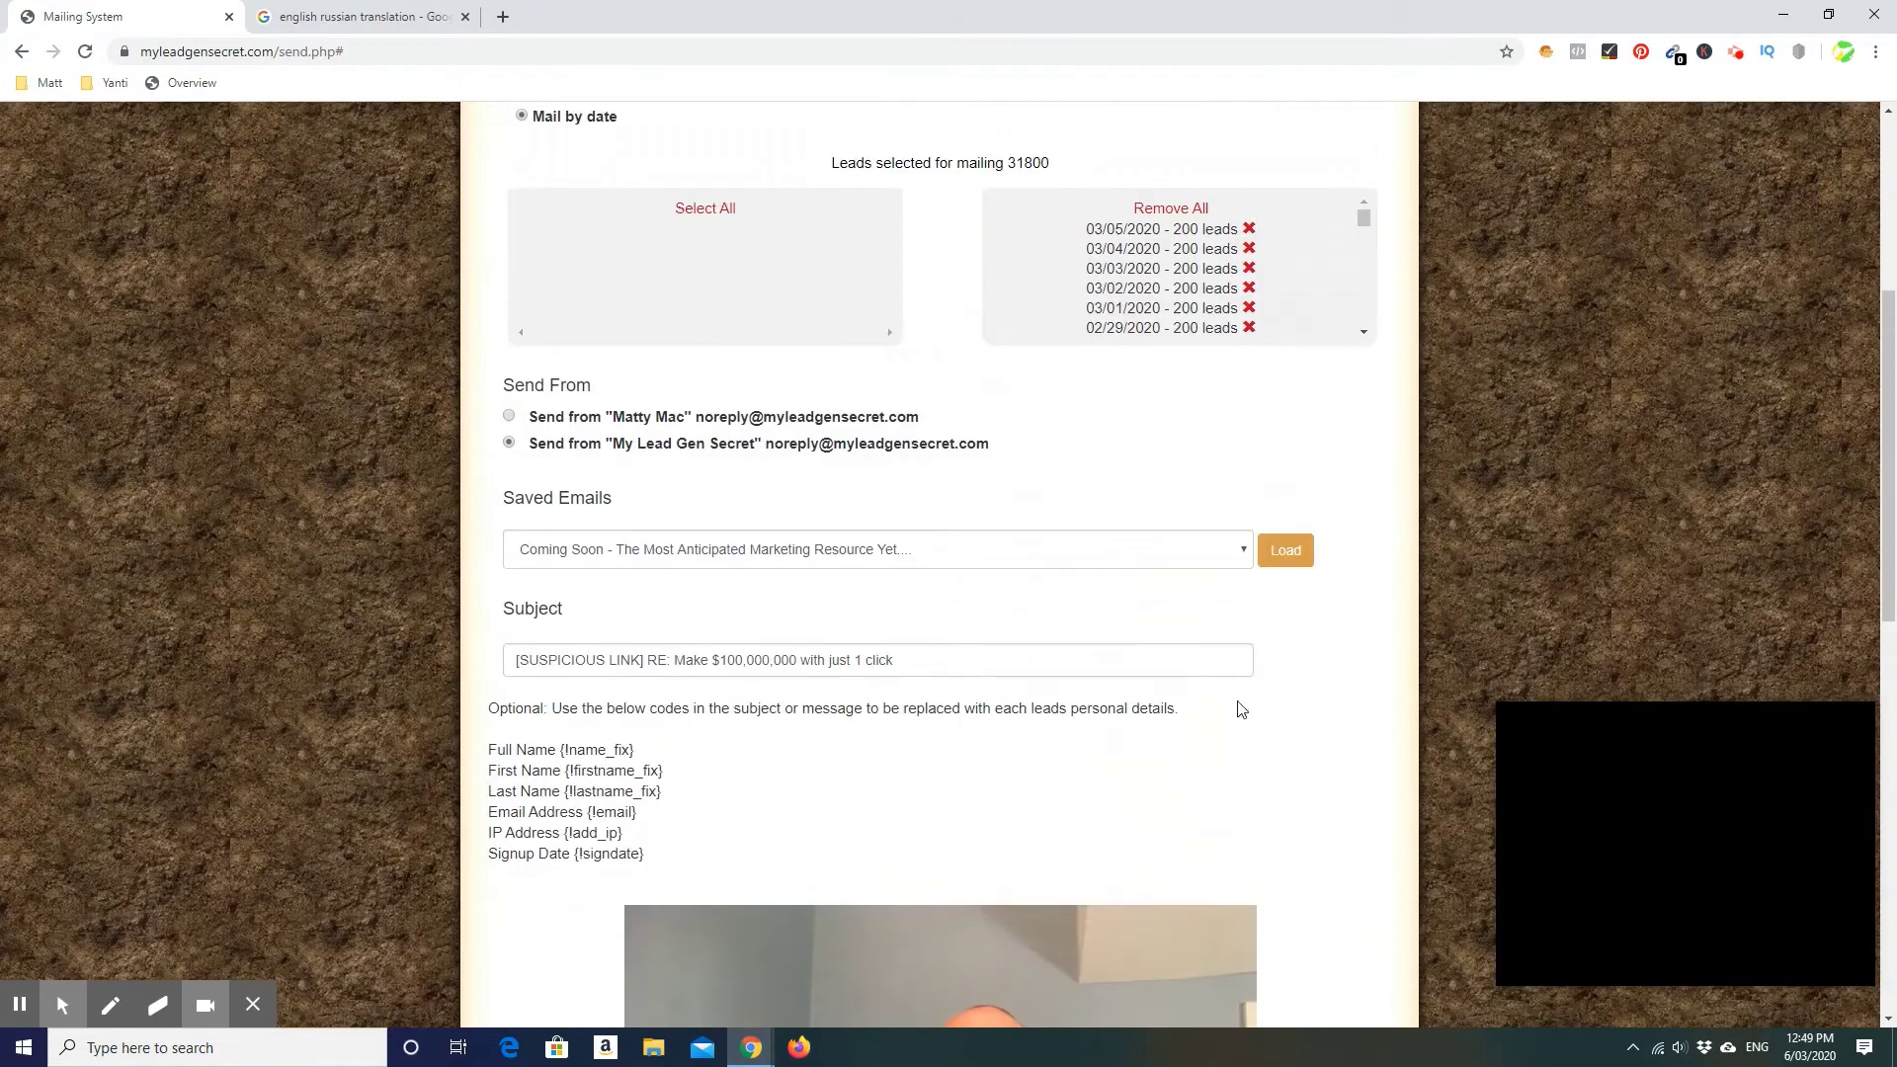
pyautogui.scroll(3, 1226, 706)
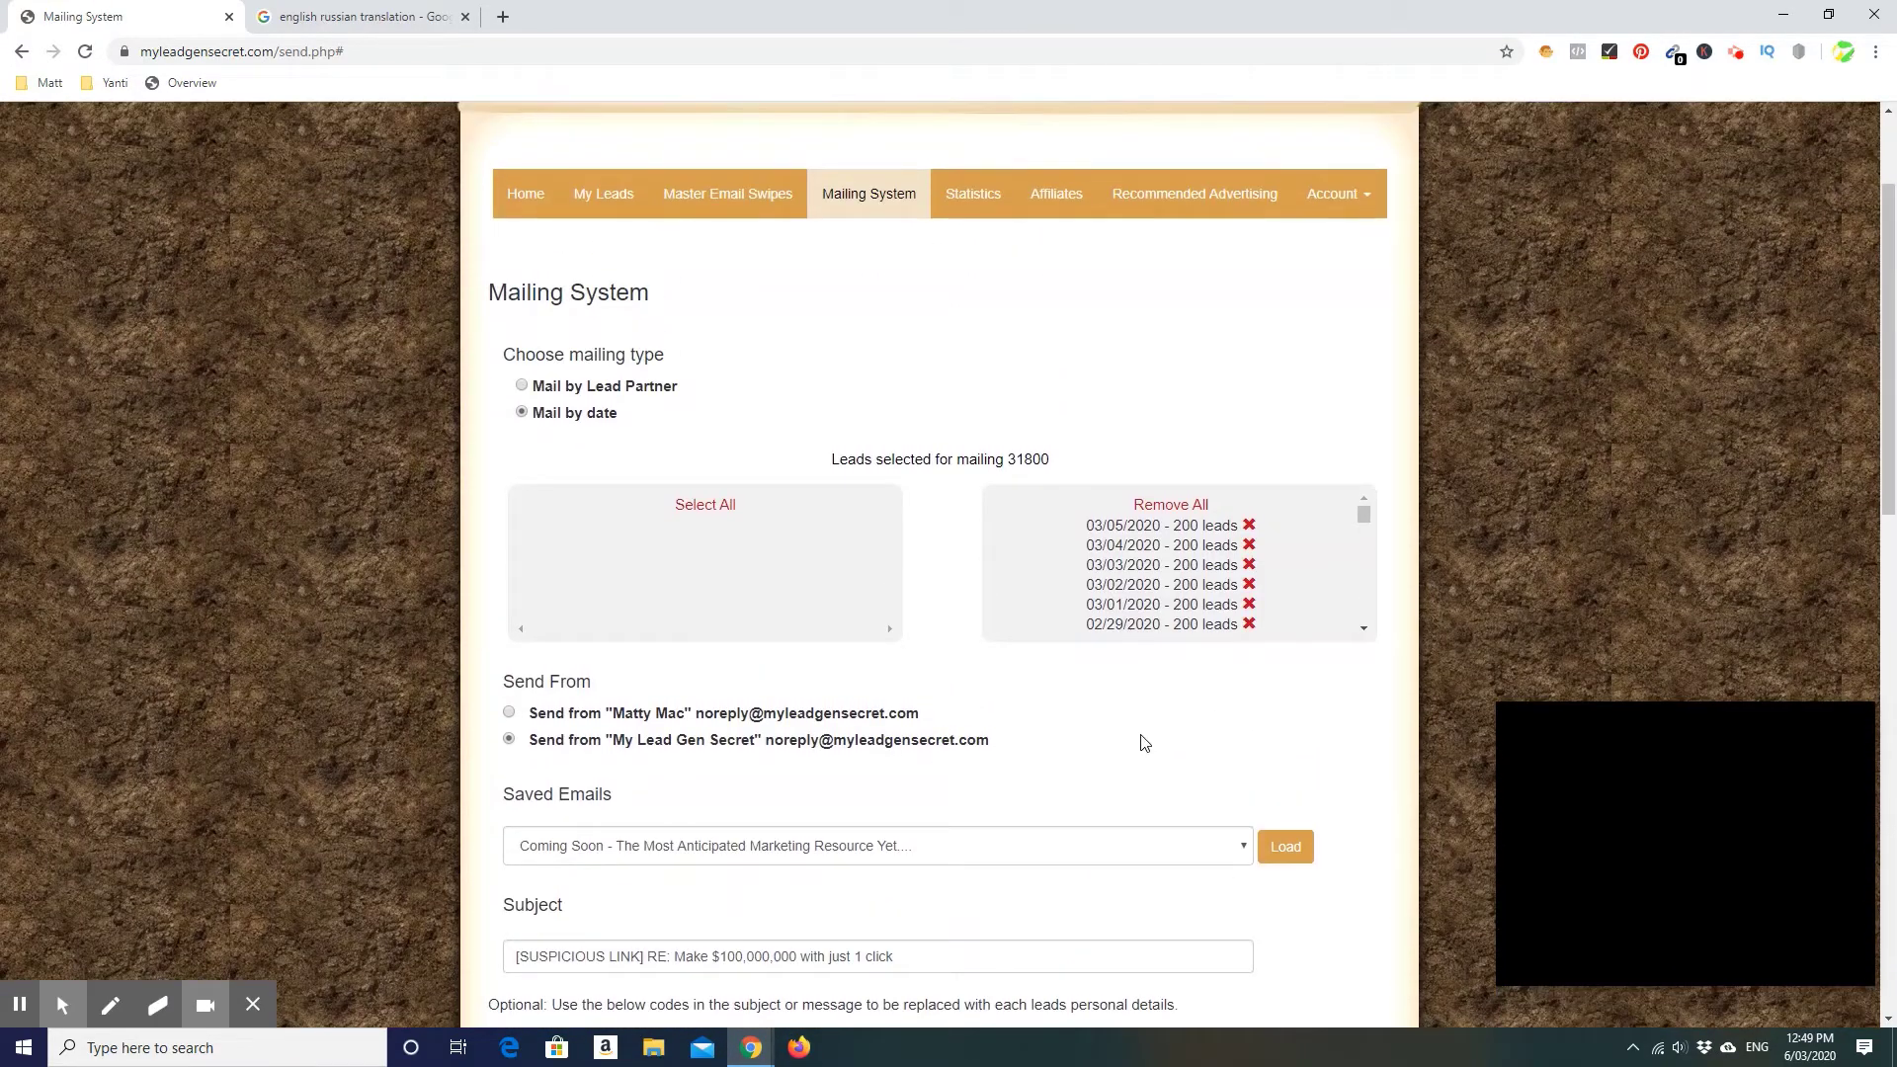
pyautogui.scroll(-4, 1144, 741)
pyautogui.scroll(-10, 1143, 729)
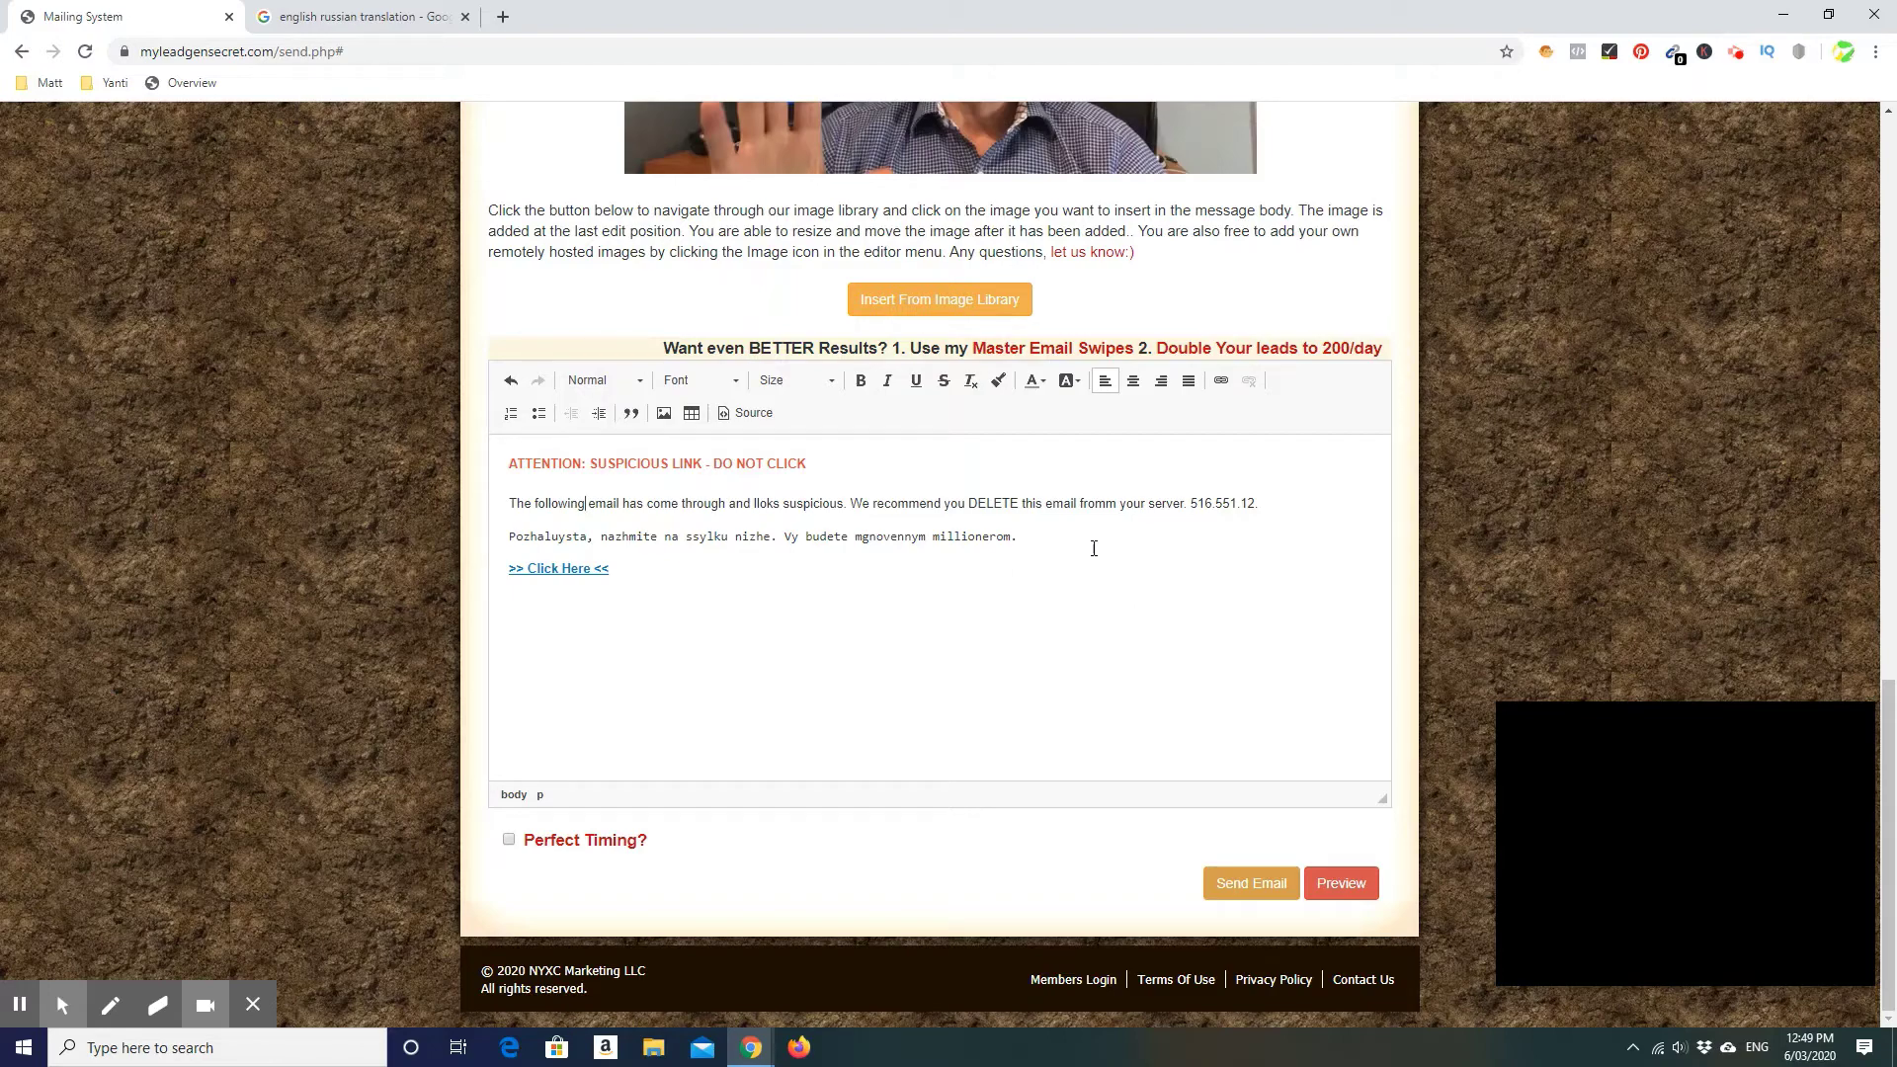
pyautogui.scroll(2, 1092, 547)
pyautogui.scroll(-2, 1093, 546)
pyautogui.scroll(1, 1123, 554)
pyautogui.scroll(8, 1126, 560)
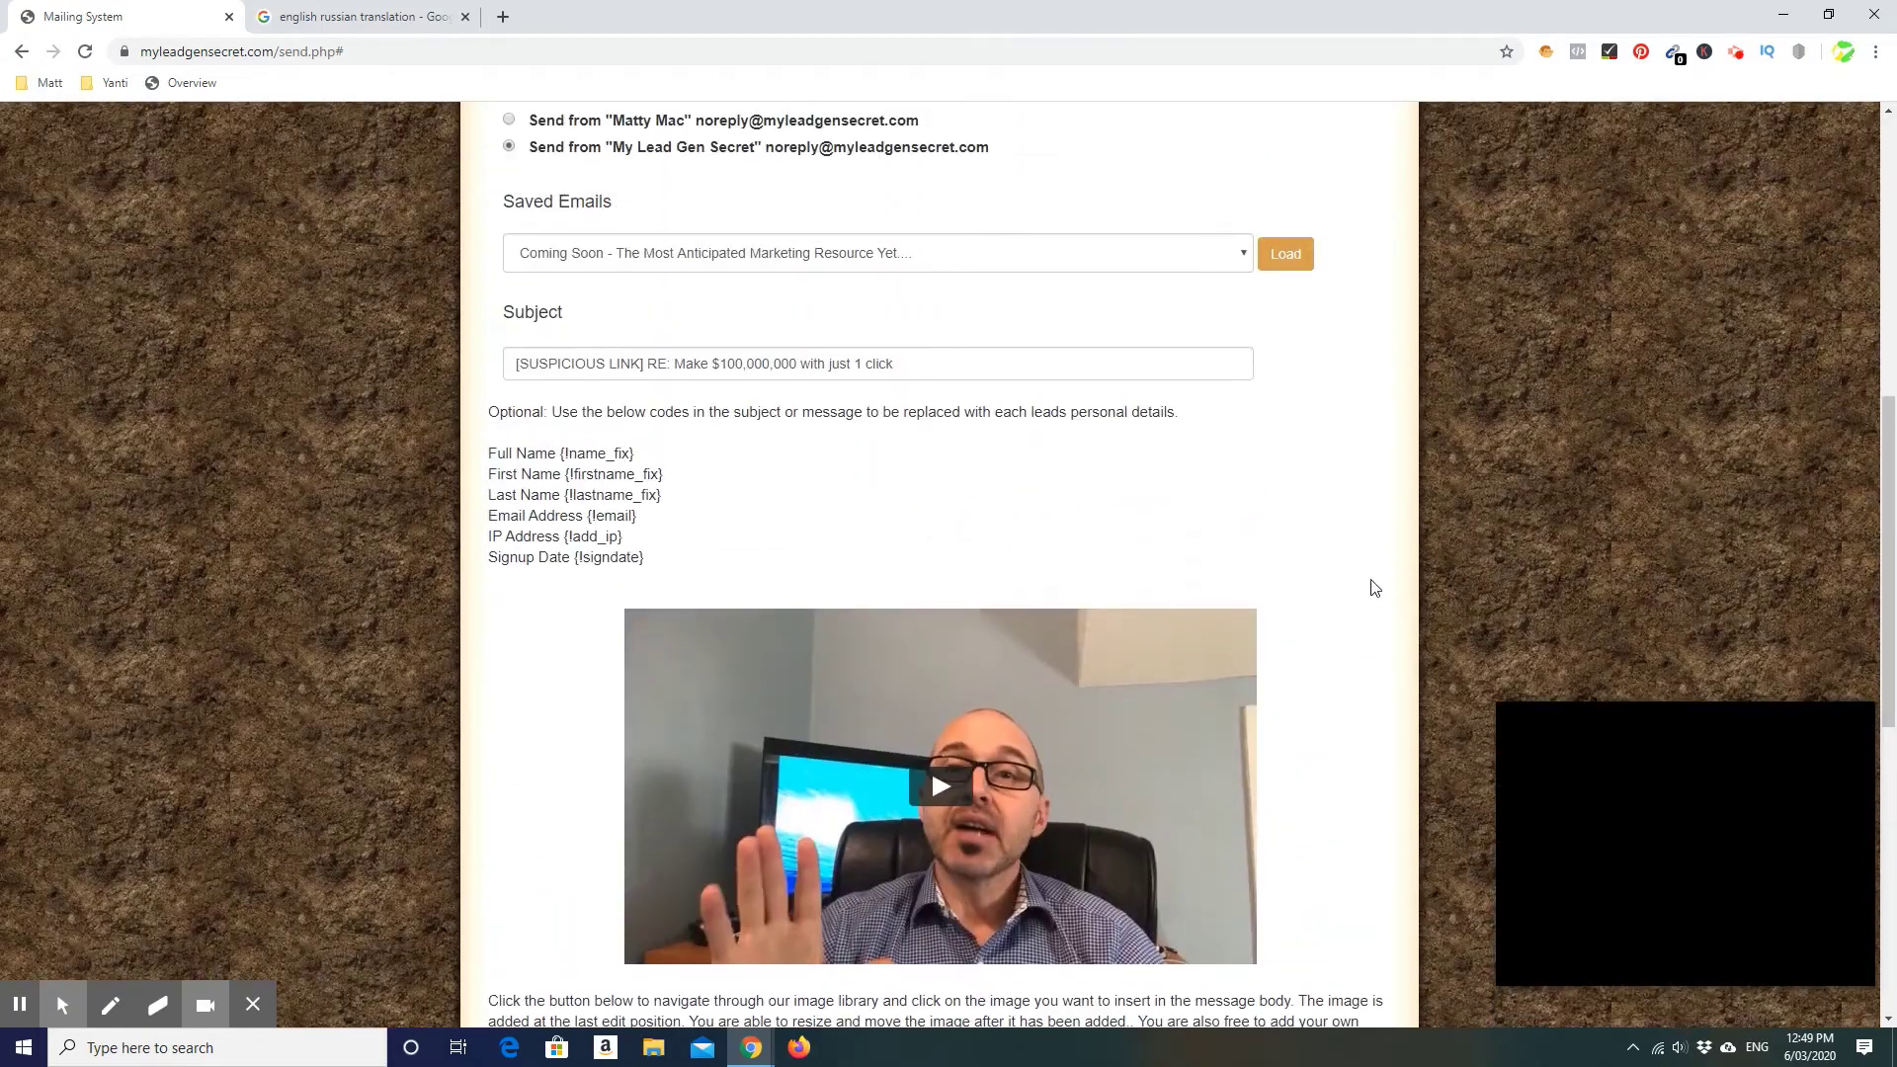
pyautogui.scroll(-8, 1346, 593)
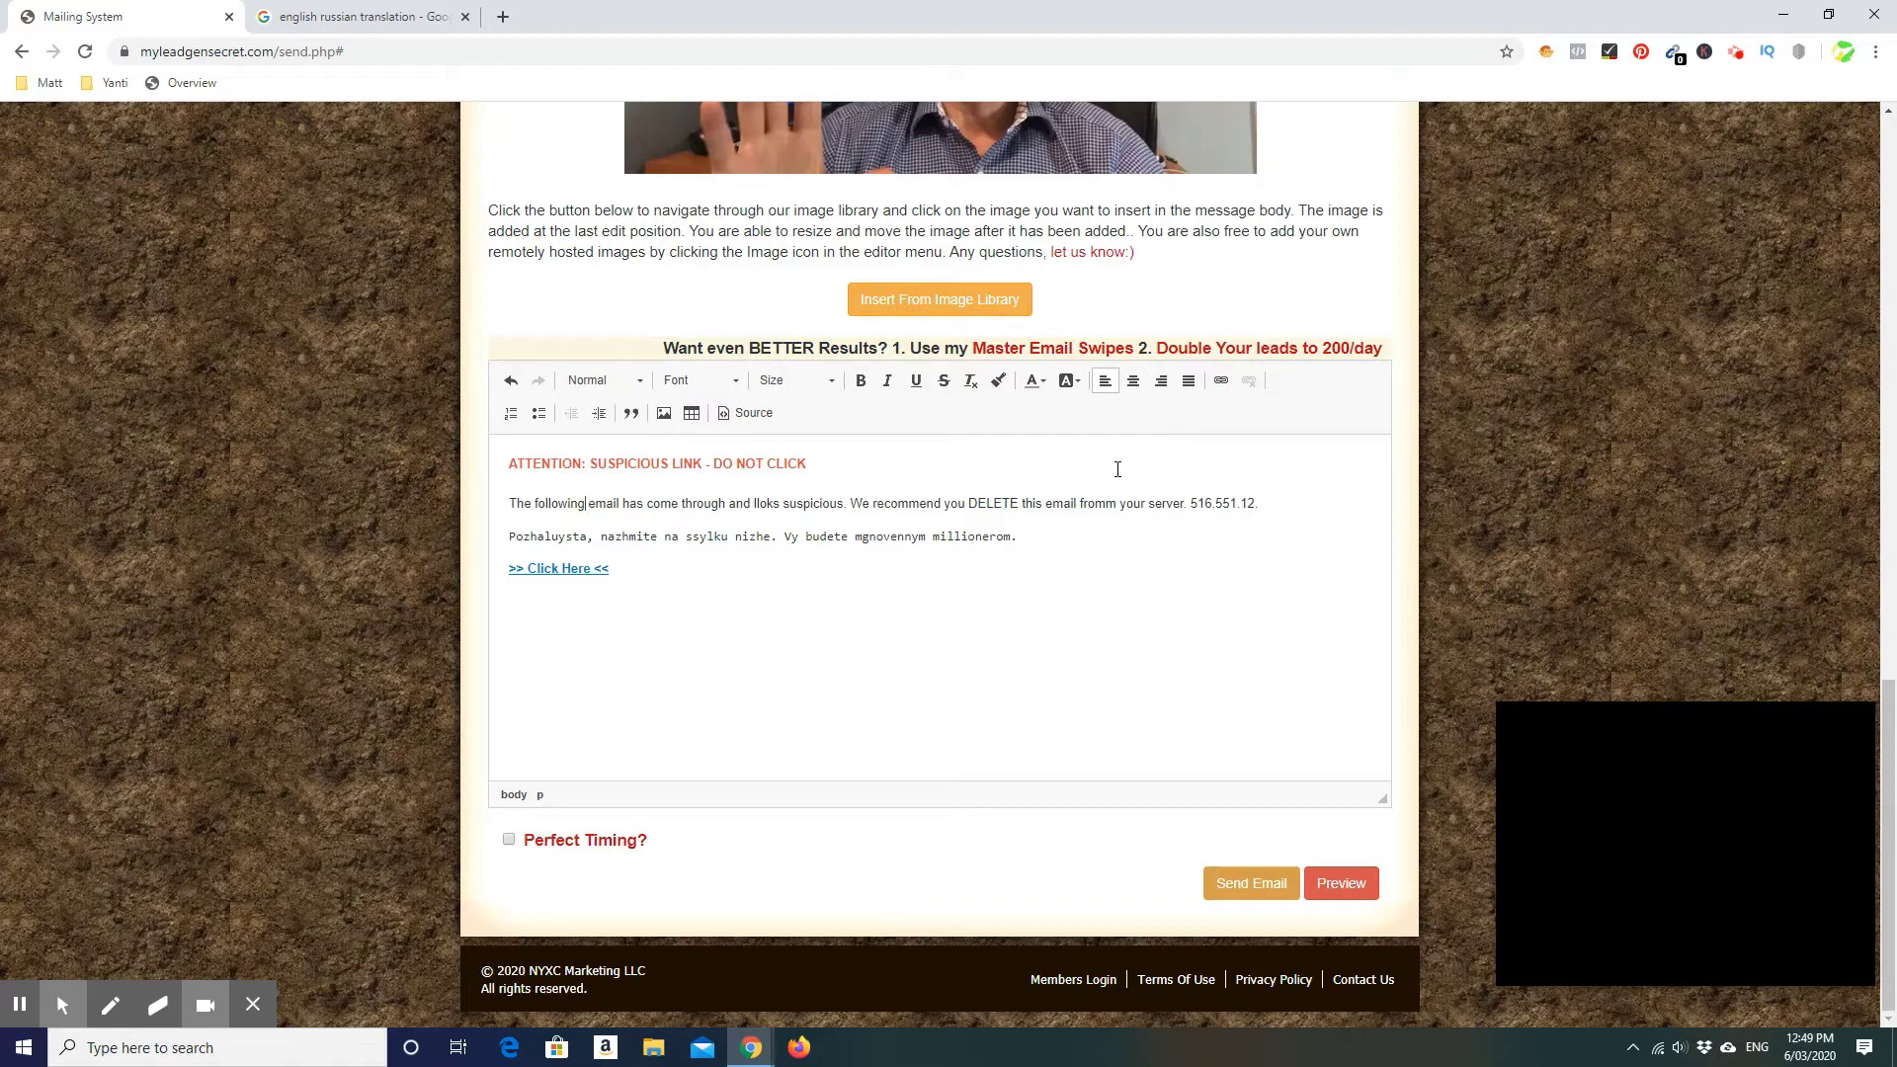
pyautogui.scroll(7, 1216, 496)
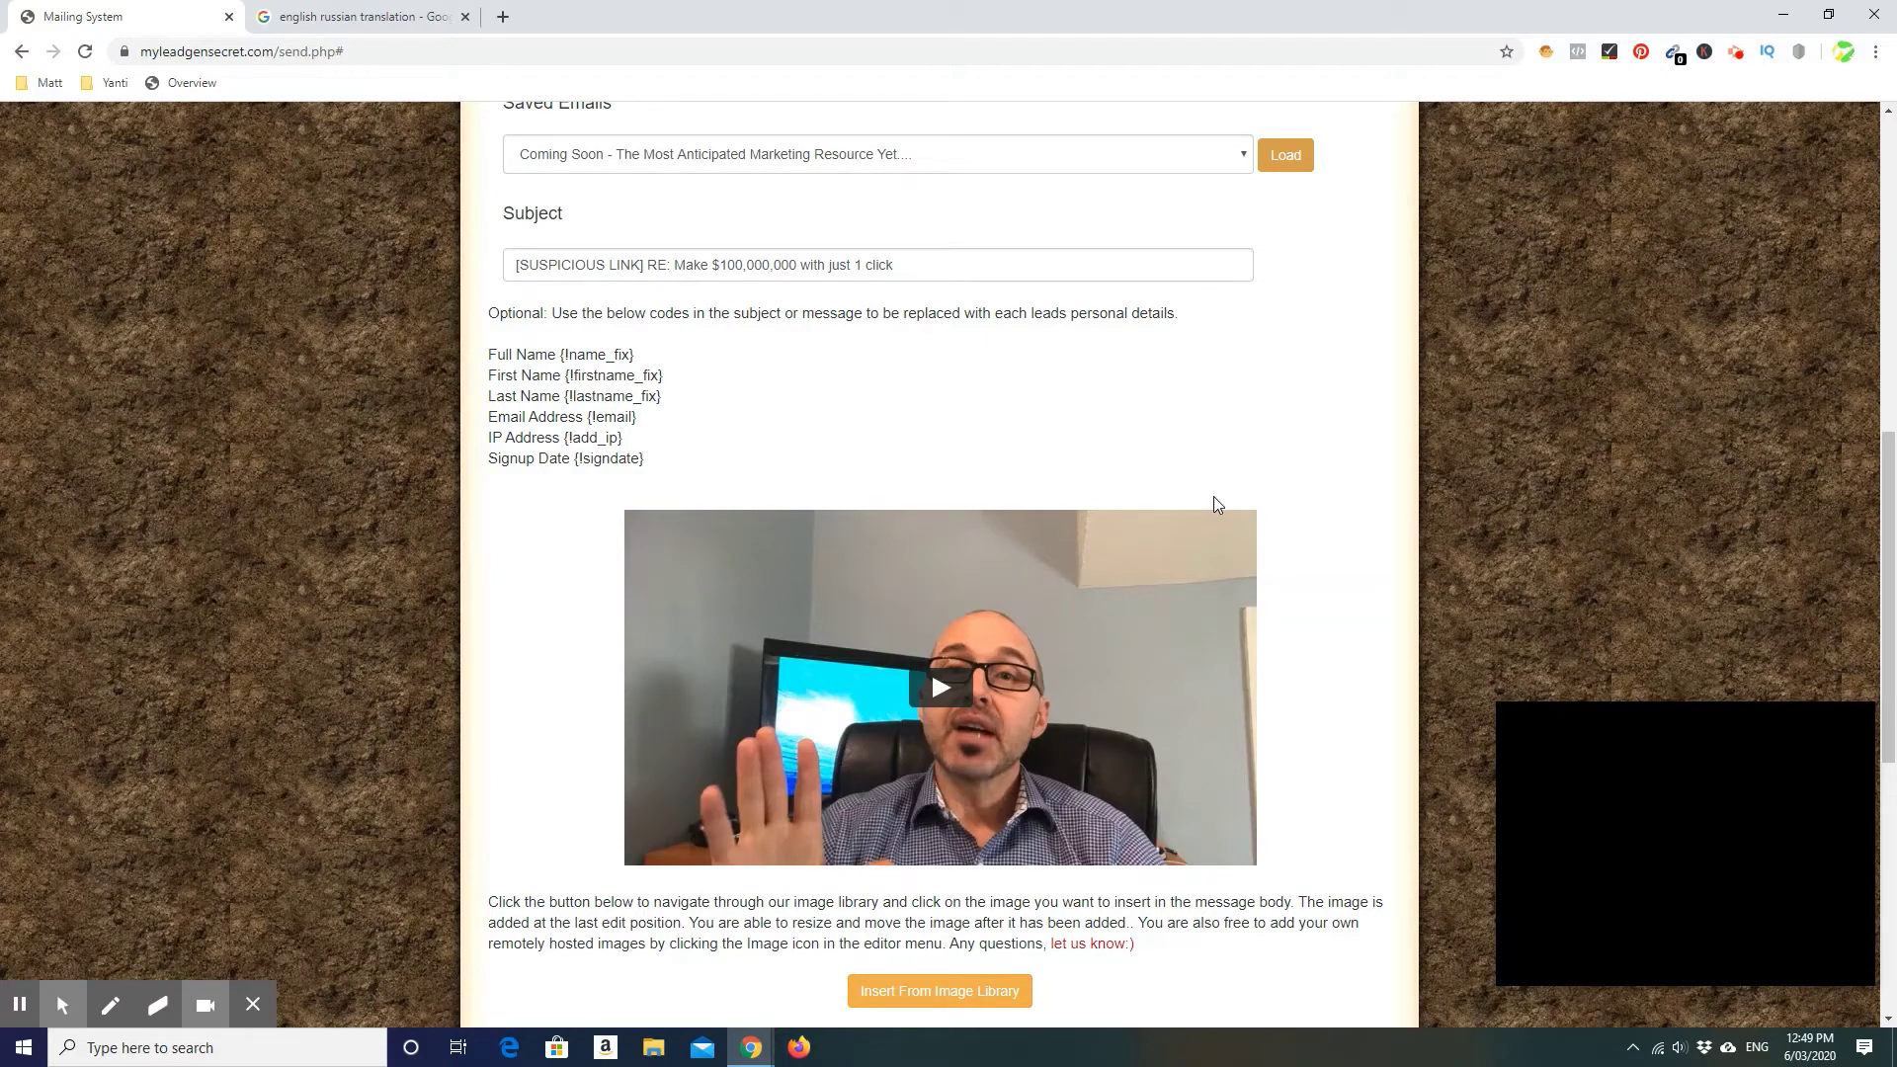
pyautogui.scroll(3, 1325, 500)
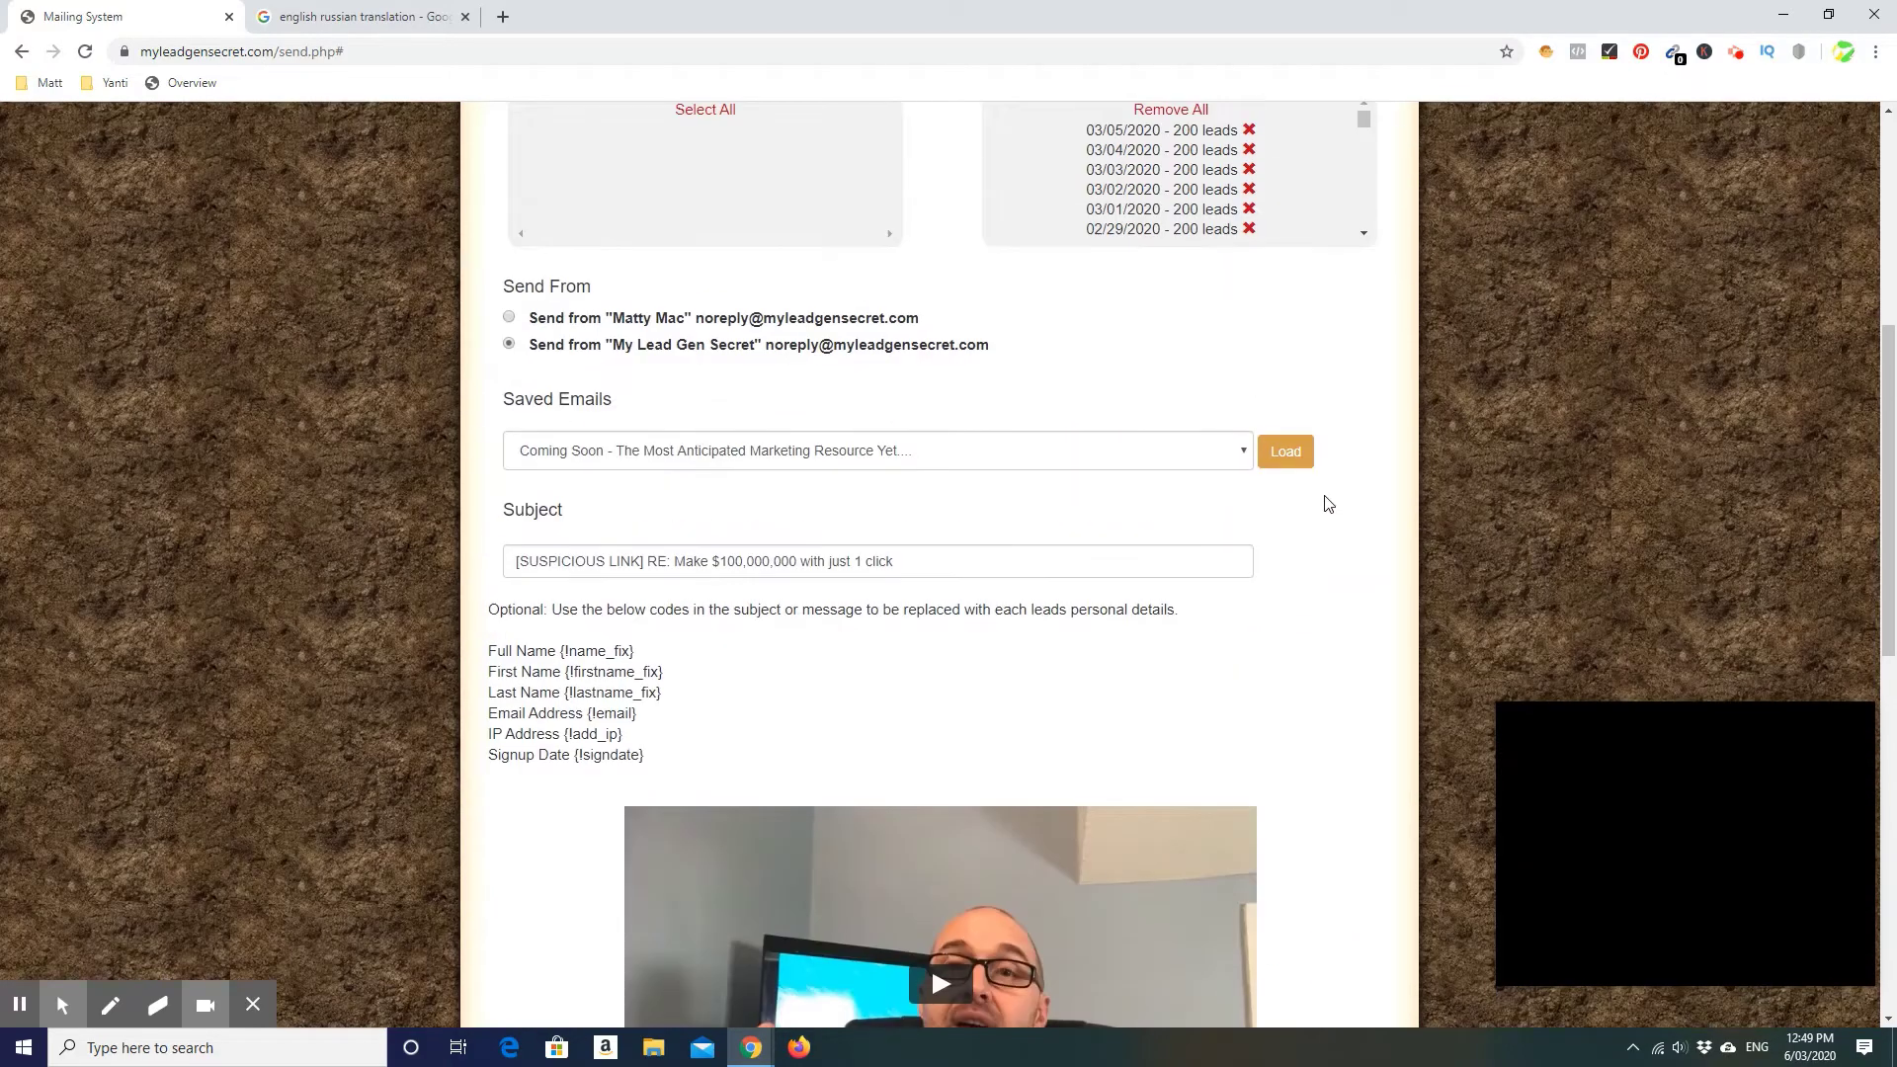
pyautogui.scroll(-7, 1275, 503)
pyautogui.scroll(-1, 1302, 504)
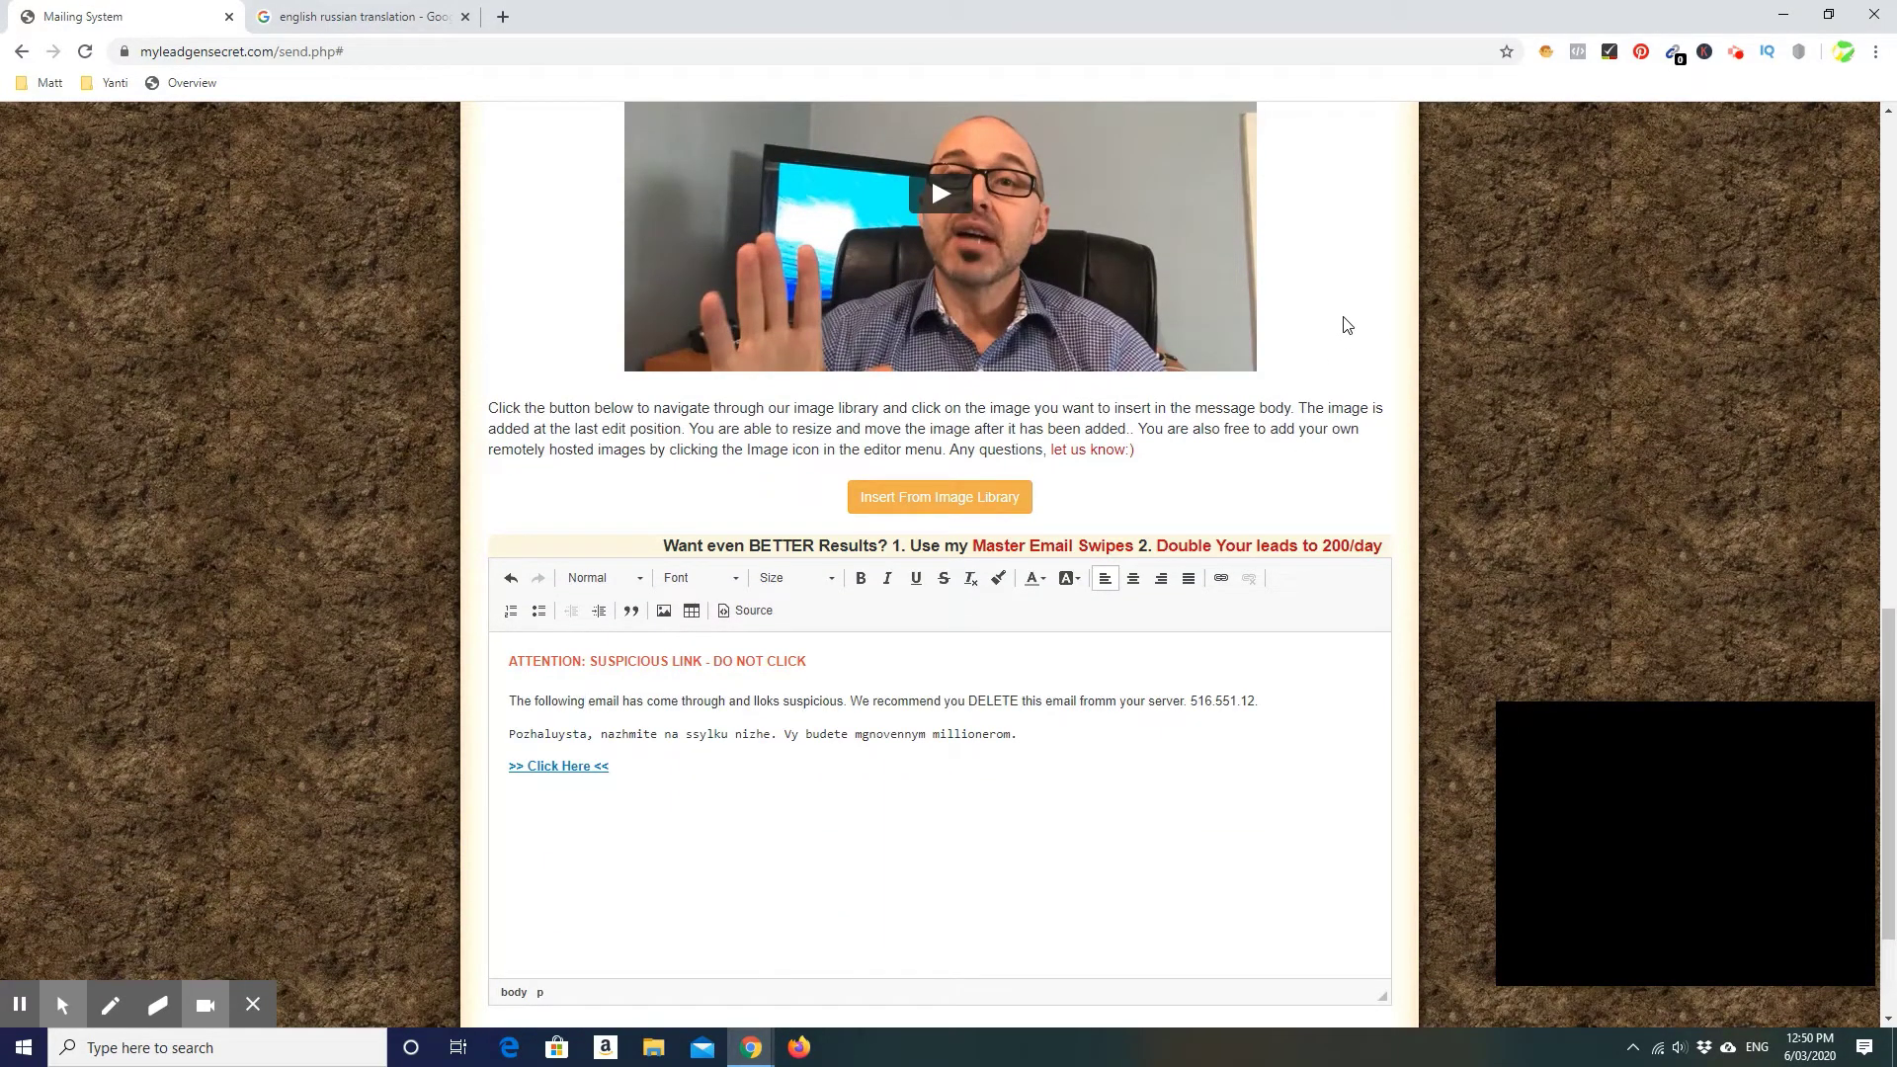
pyautogui.scroll(-2, 1329, 291)
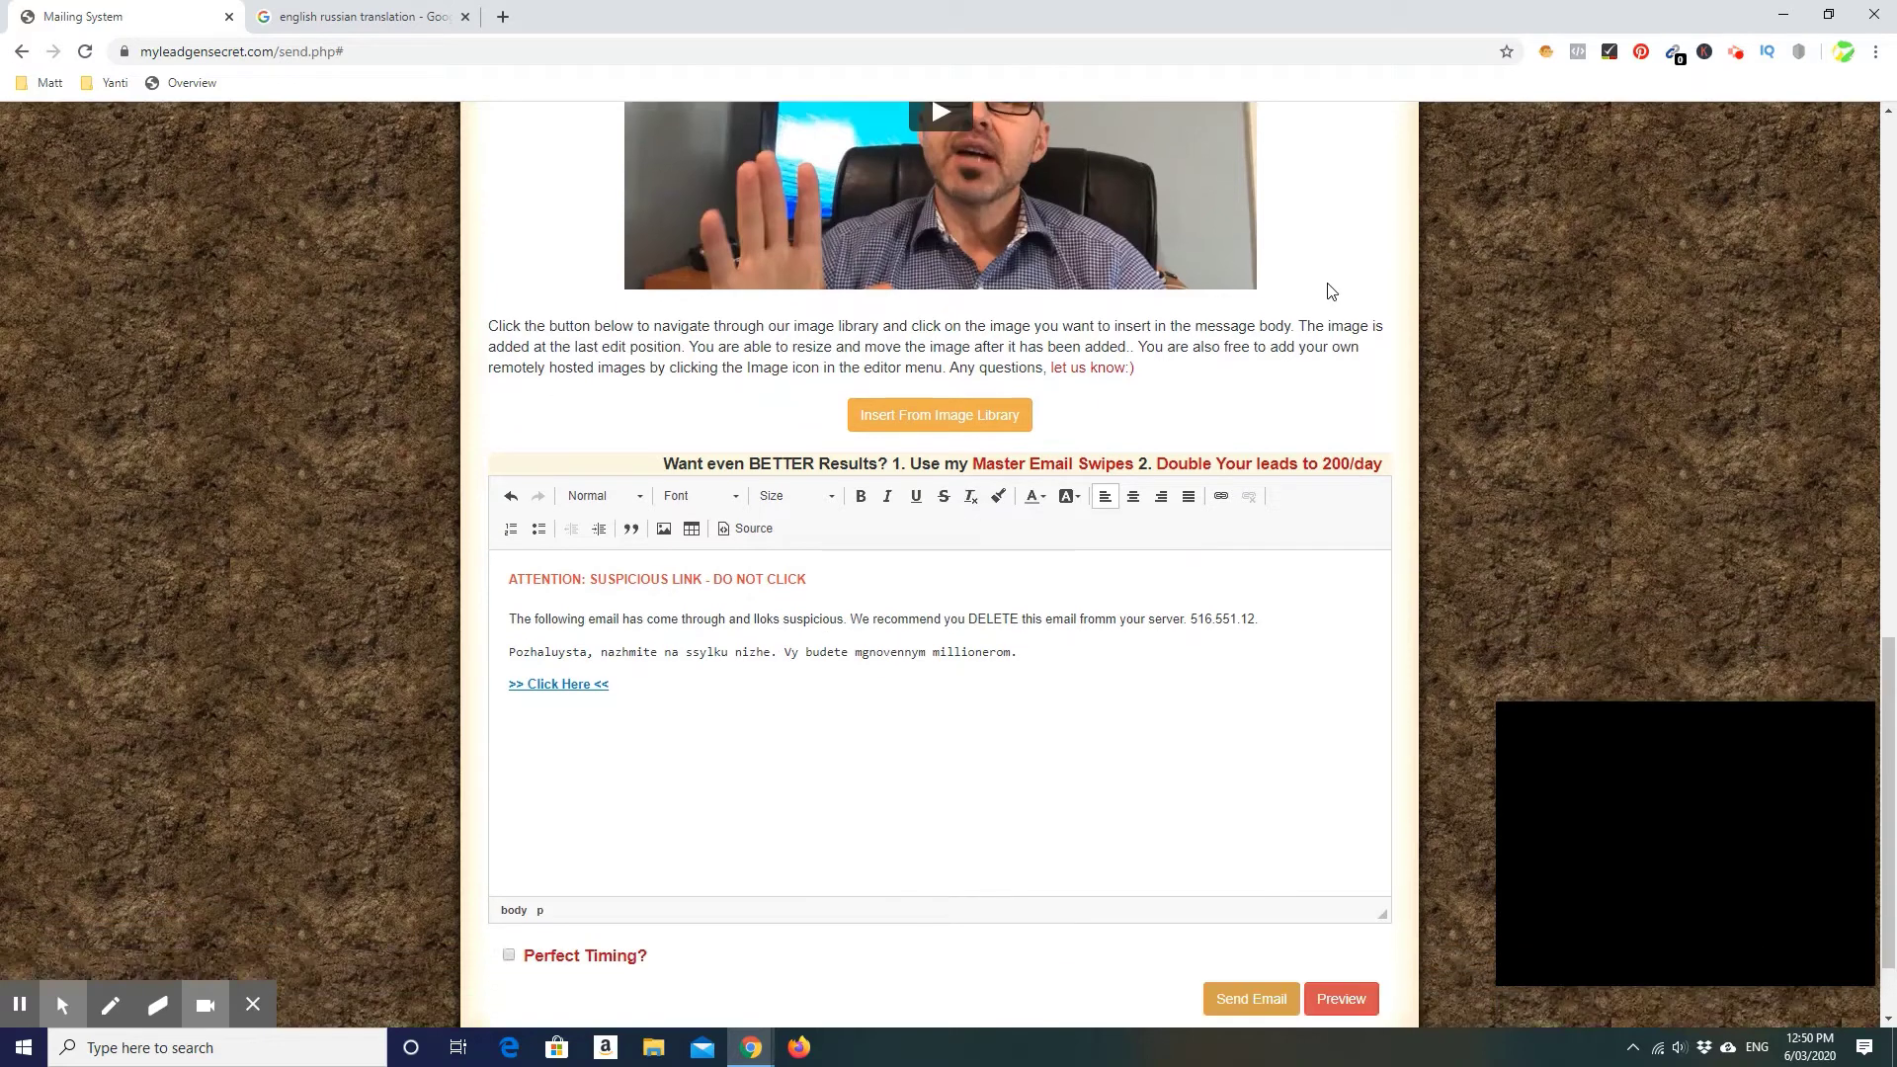
pyautogui.scroll(1, 1329, 292)
pyautogui.scroll(-1, 1324, 292)
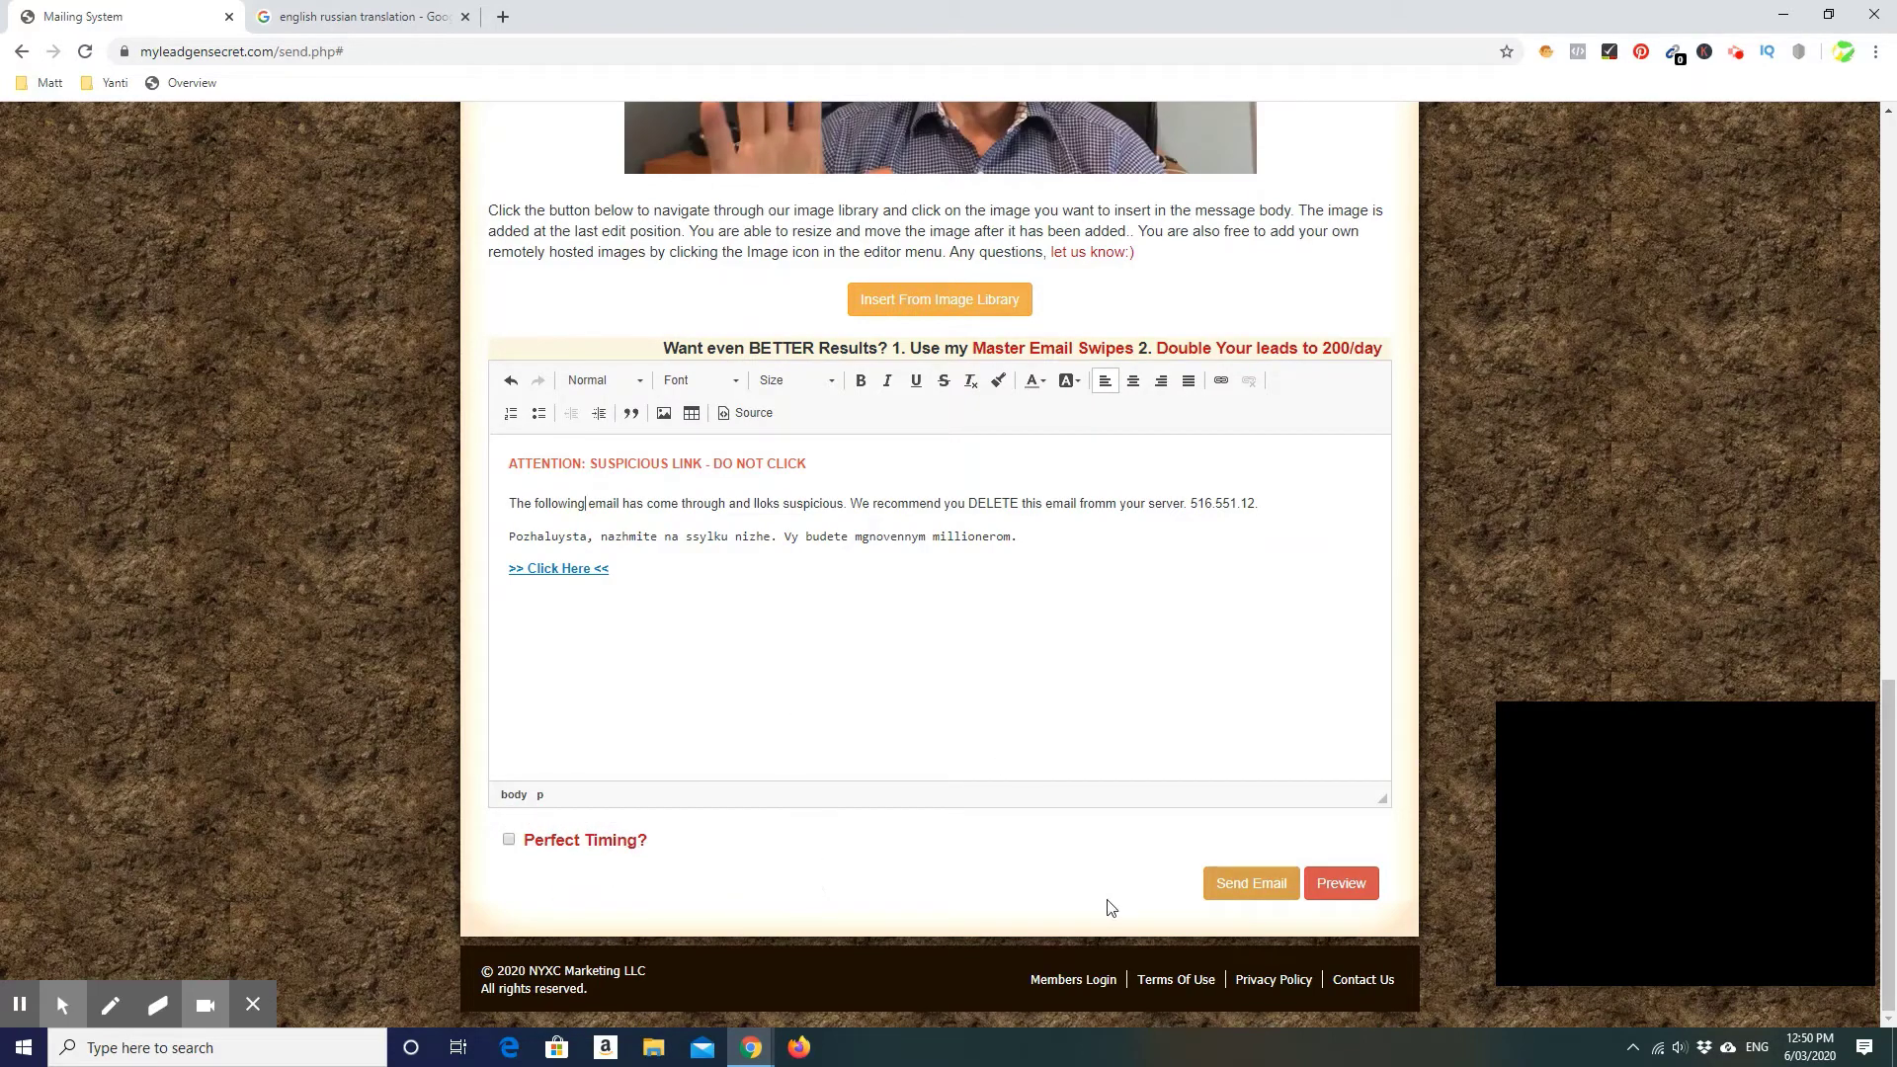
# Send the spam-subject warning email with the bold Click Here link to all 31800 selected leads
pyautogui.scroll(12, 930, 668)
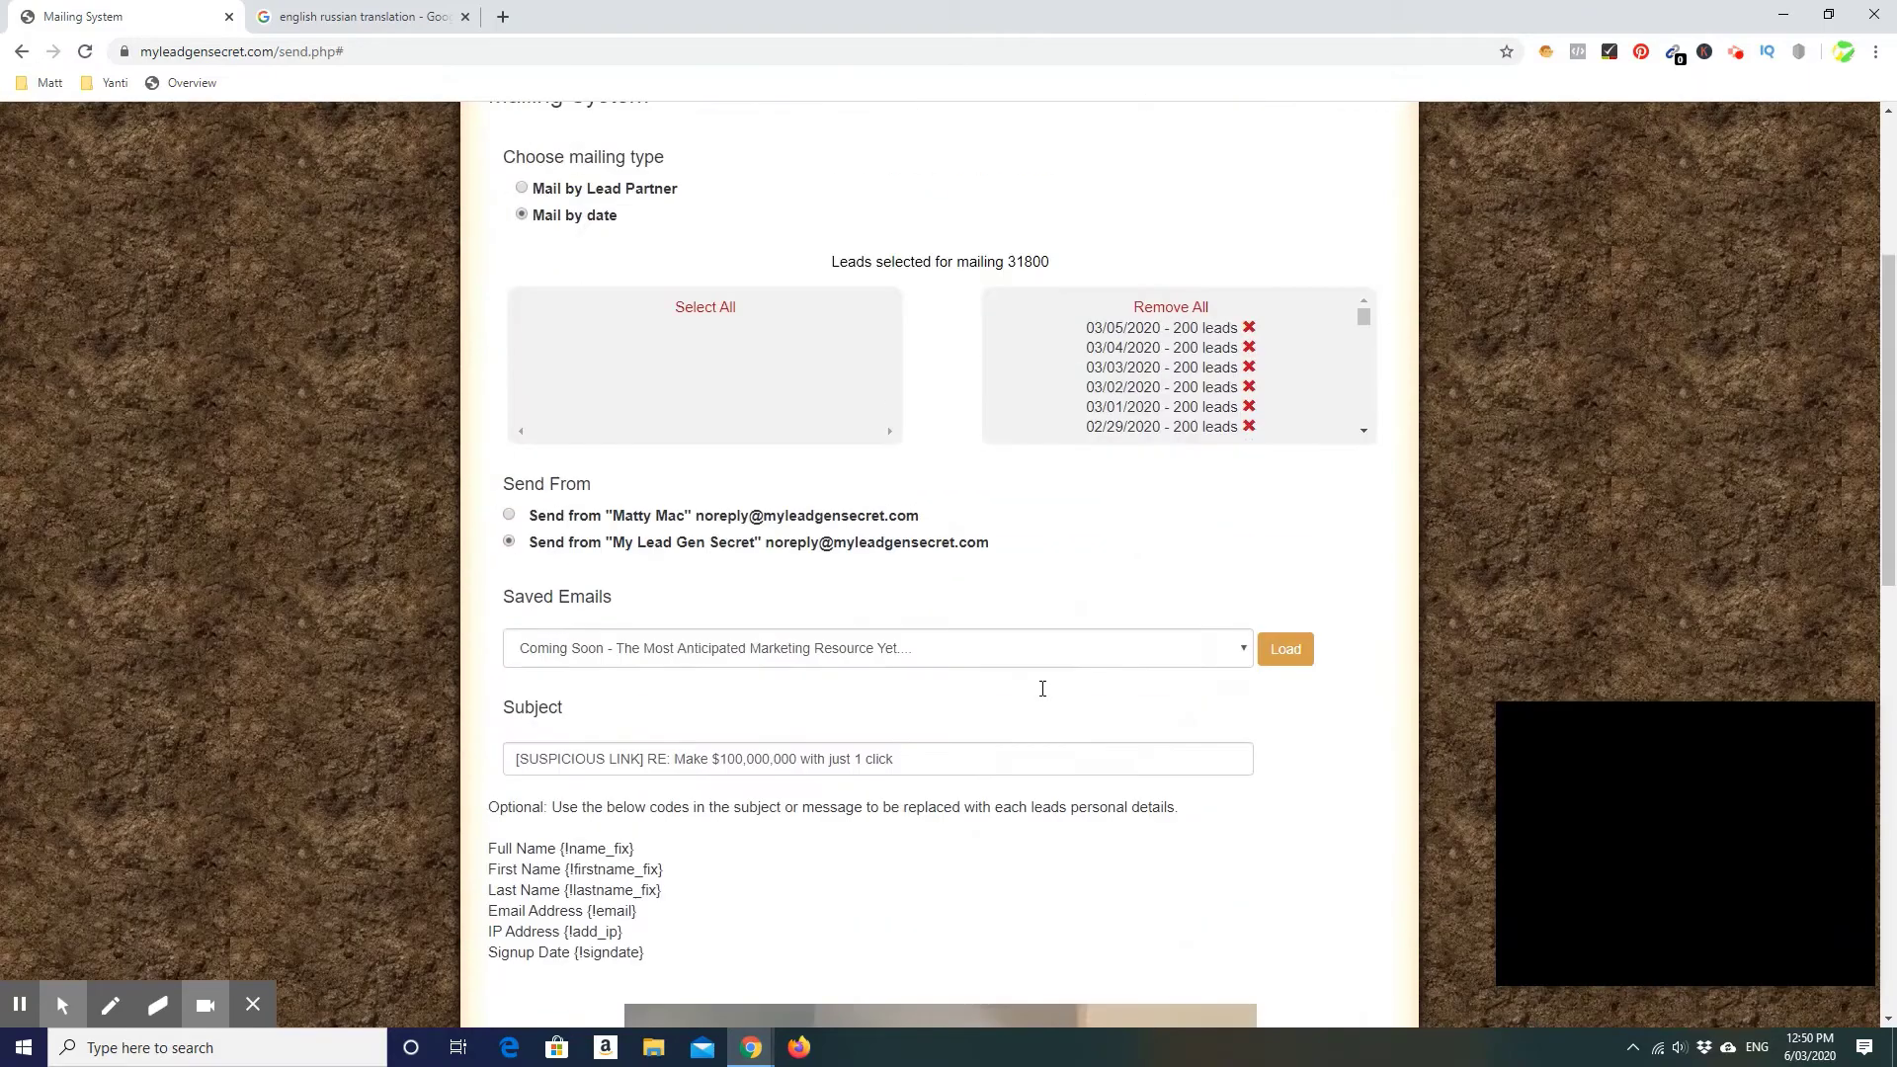
pyautogui.scroll(-15, 1043, 689)
pyautogui.click(1267, 910)
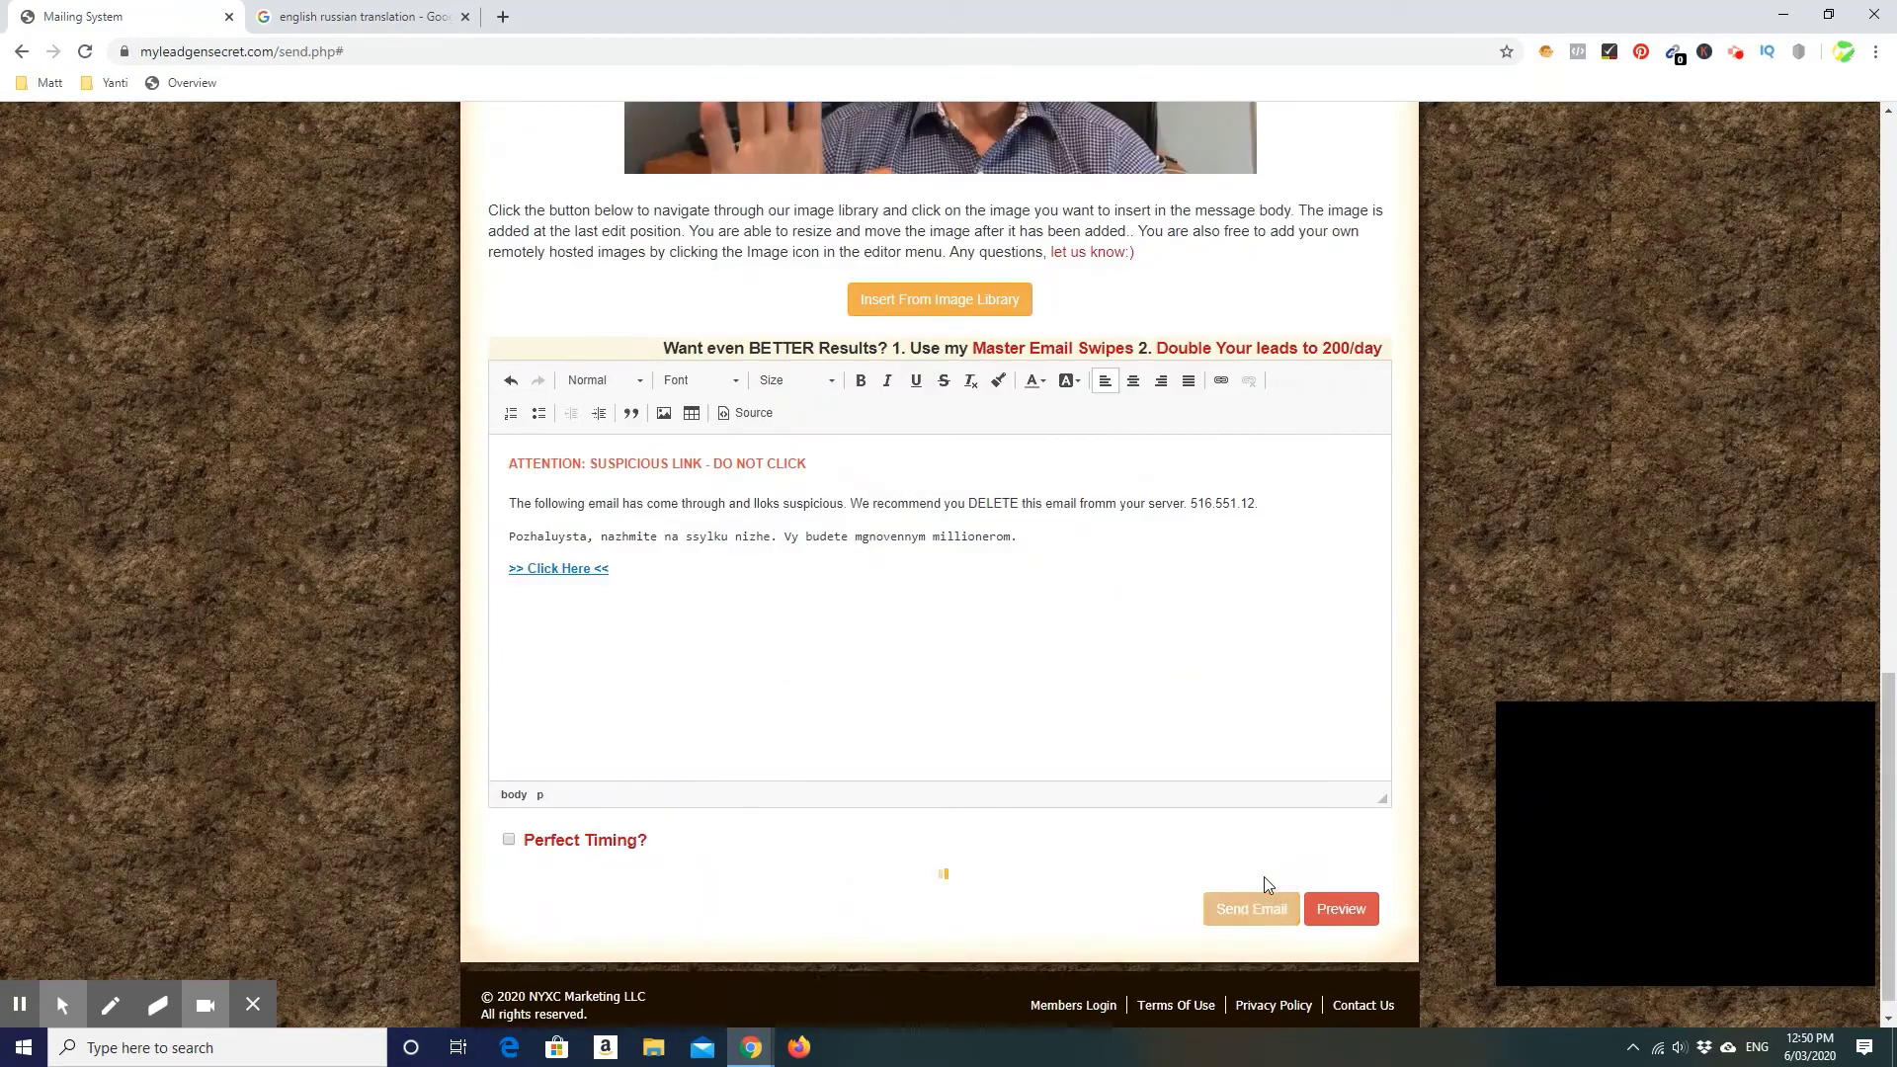
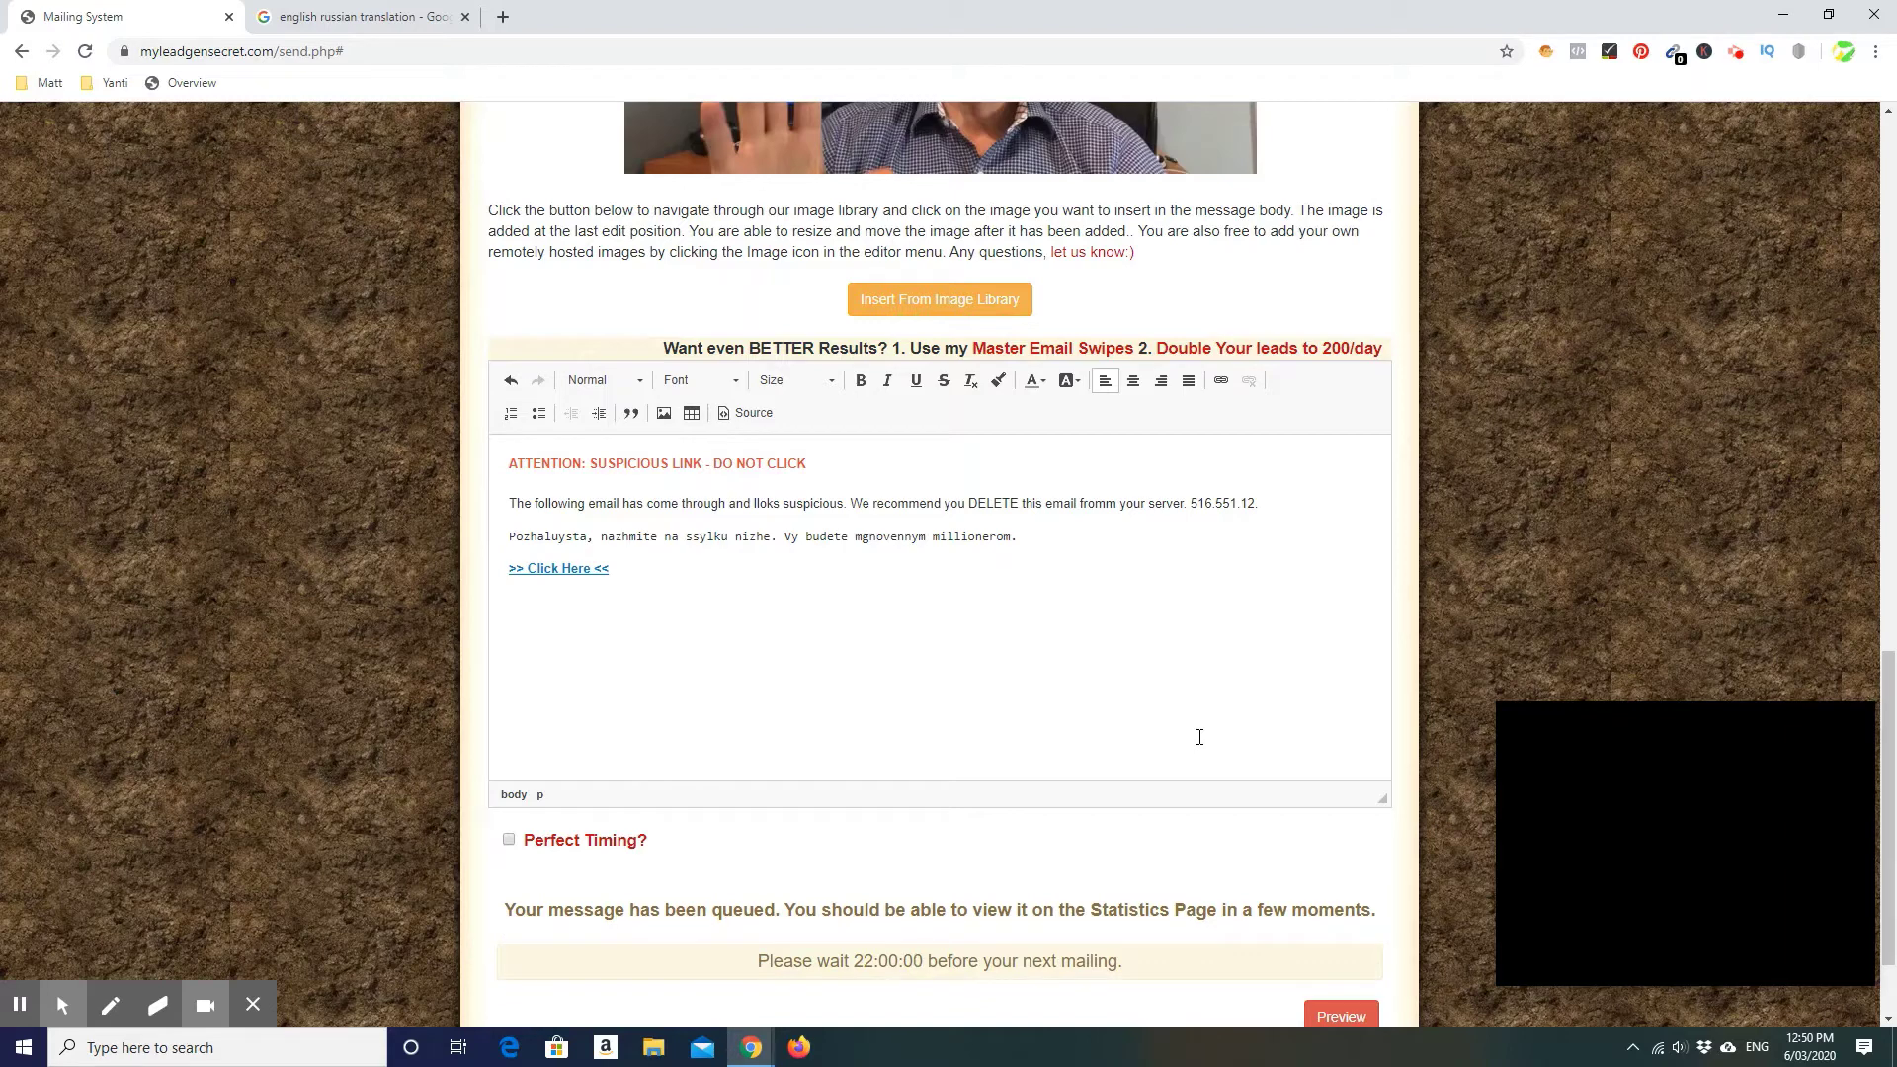
# Return to the Account Overview dashboard showing 100 leads today and the recent mailings list
pyautogui.scroll(-2, 1160, 738)
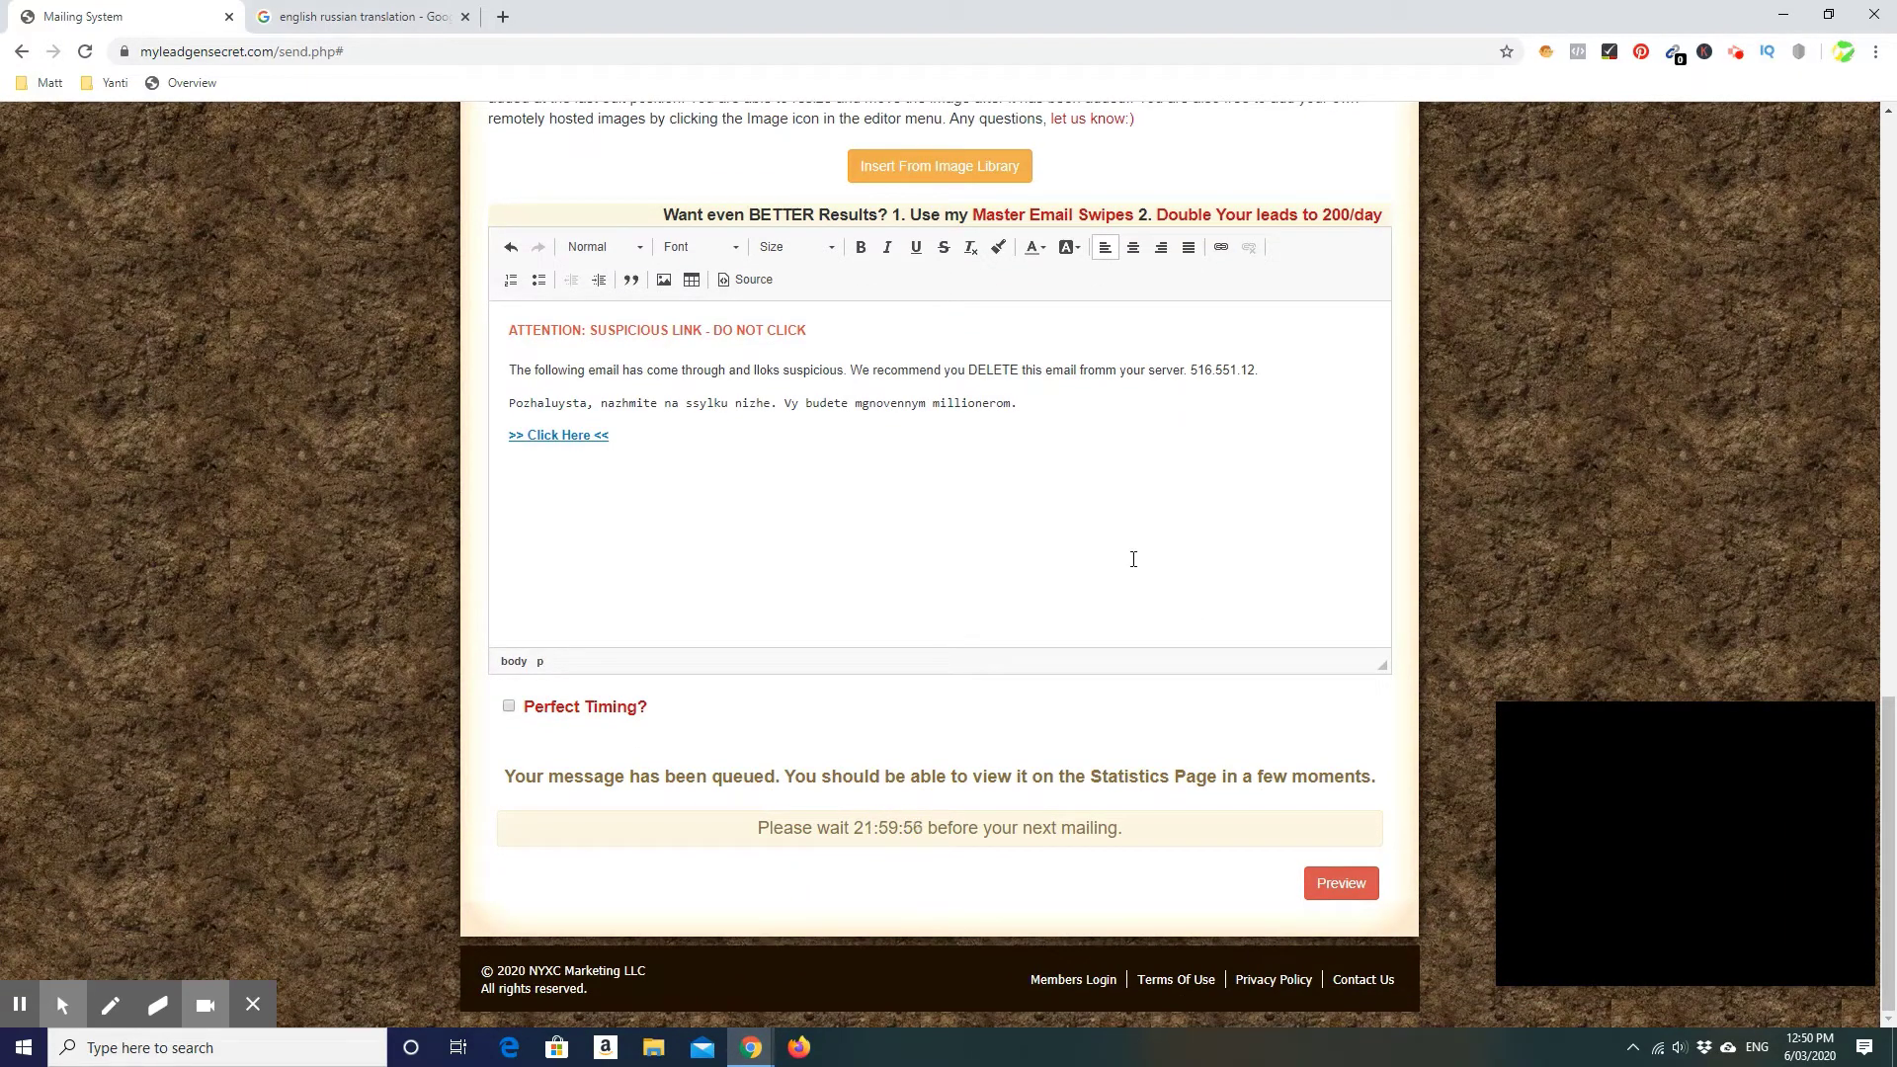
pyautogui.scroll(3, 1133, 559)
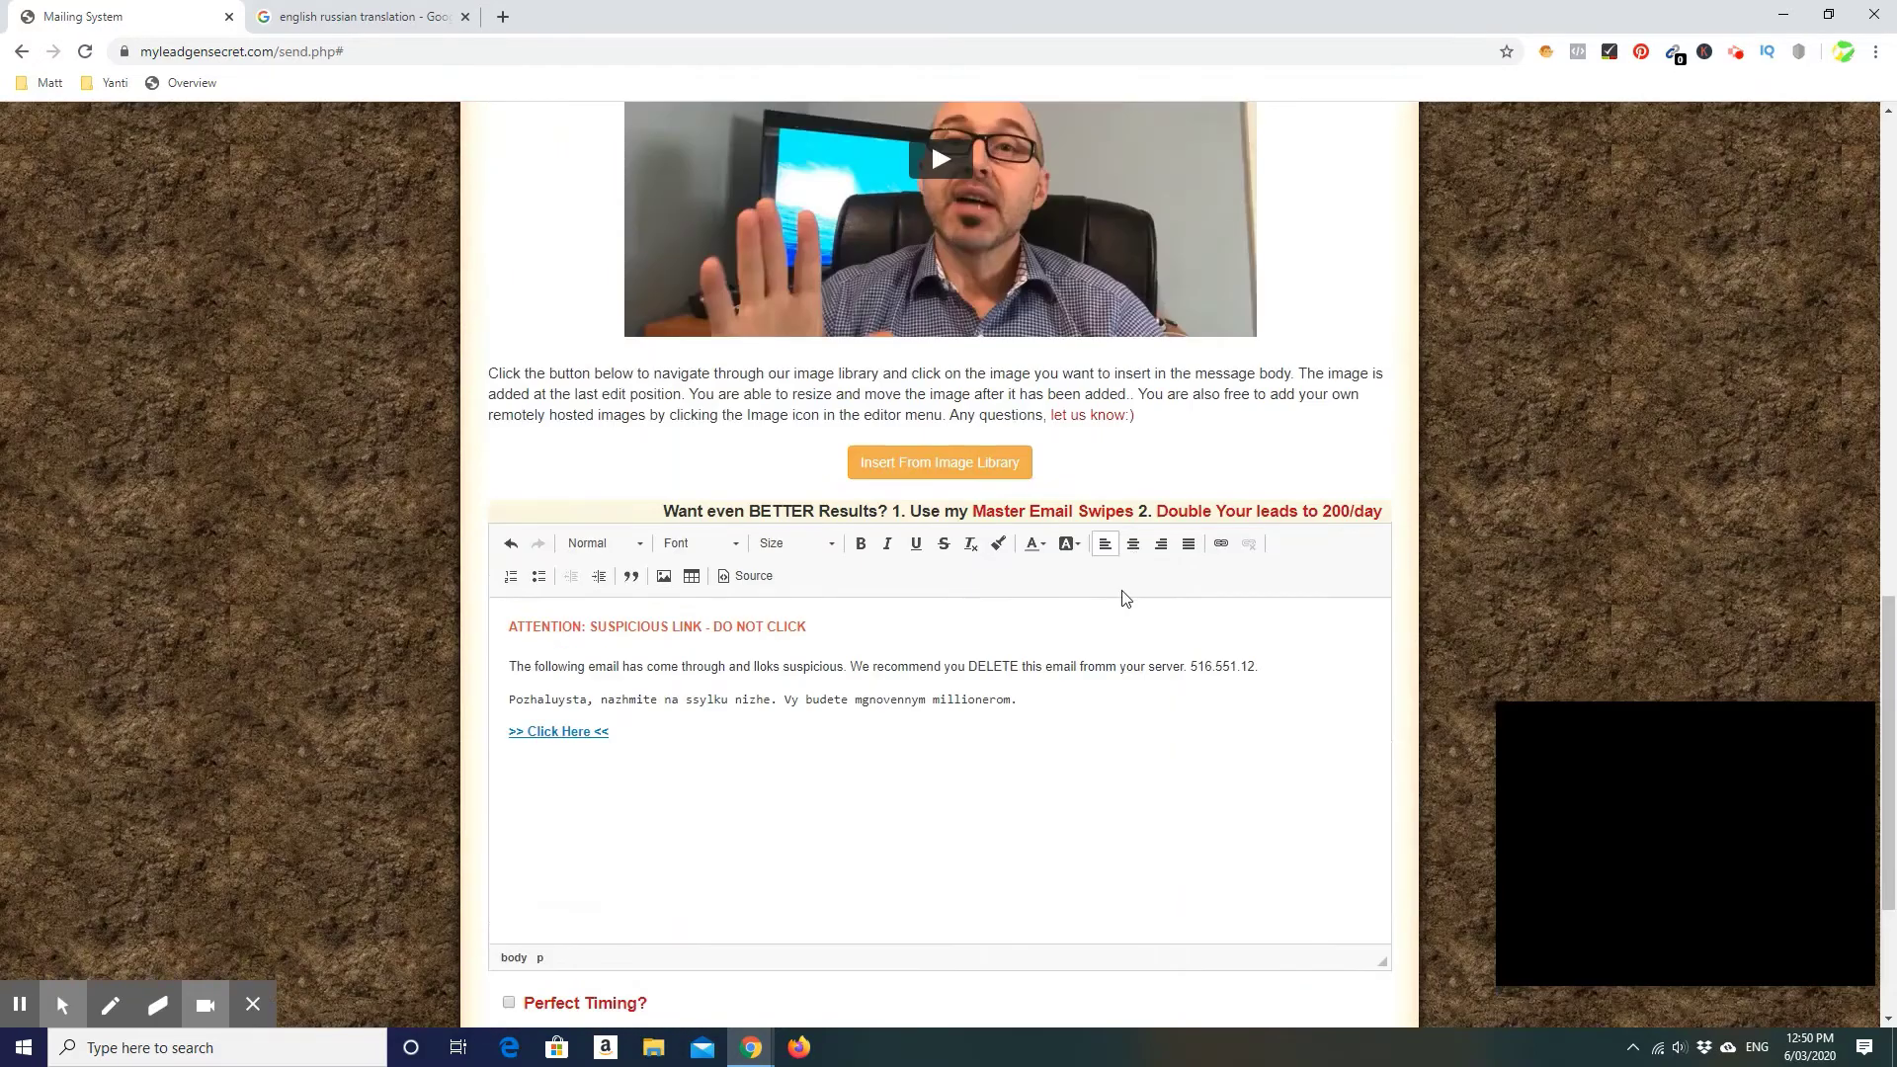
pyautogui.scroll(4, 1129, 575)
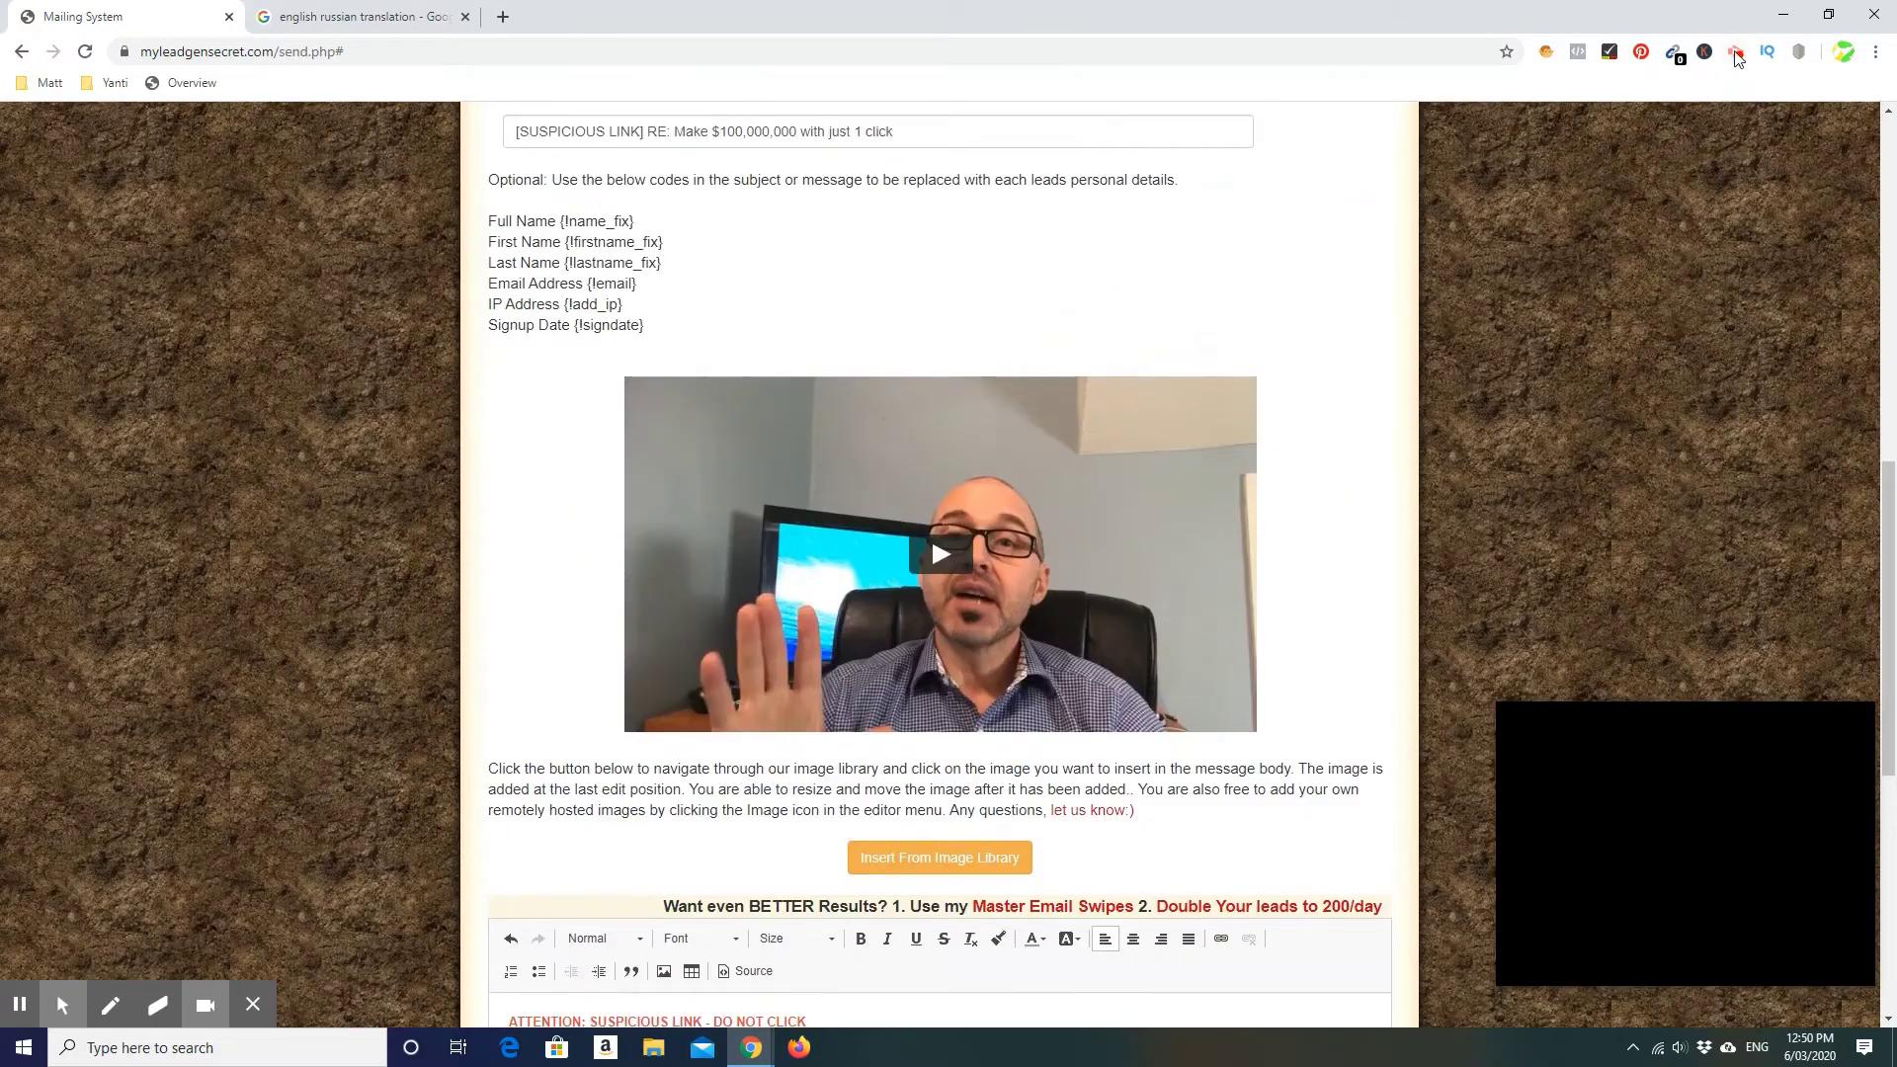
pyautogui.click(1736, 52)
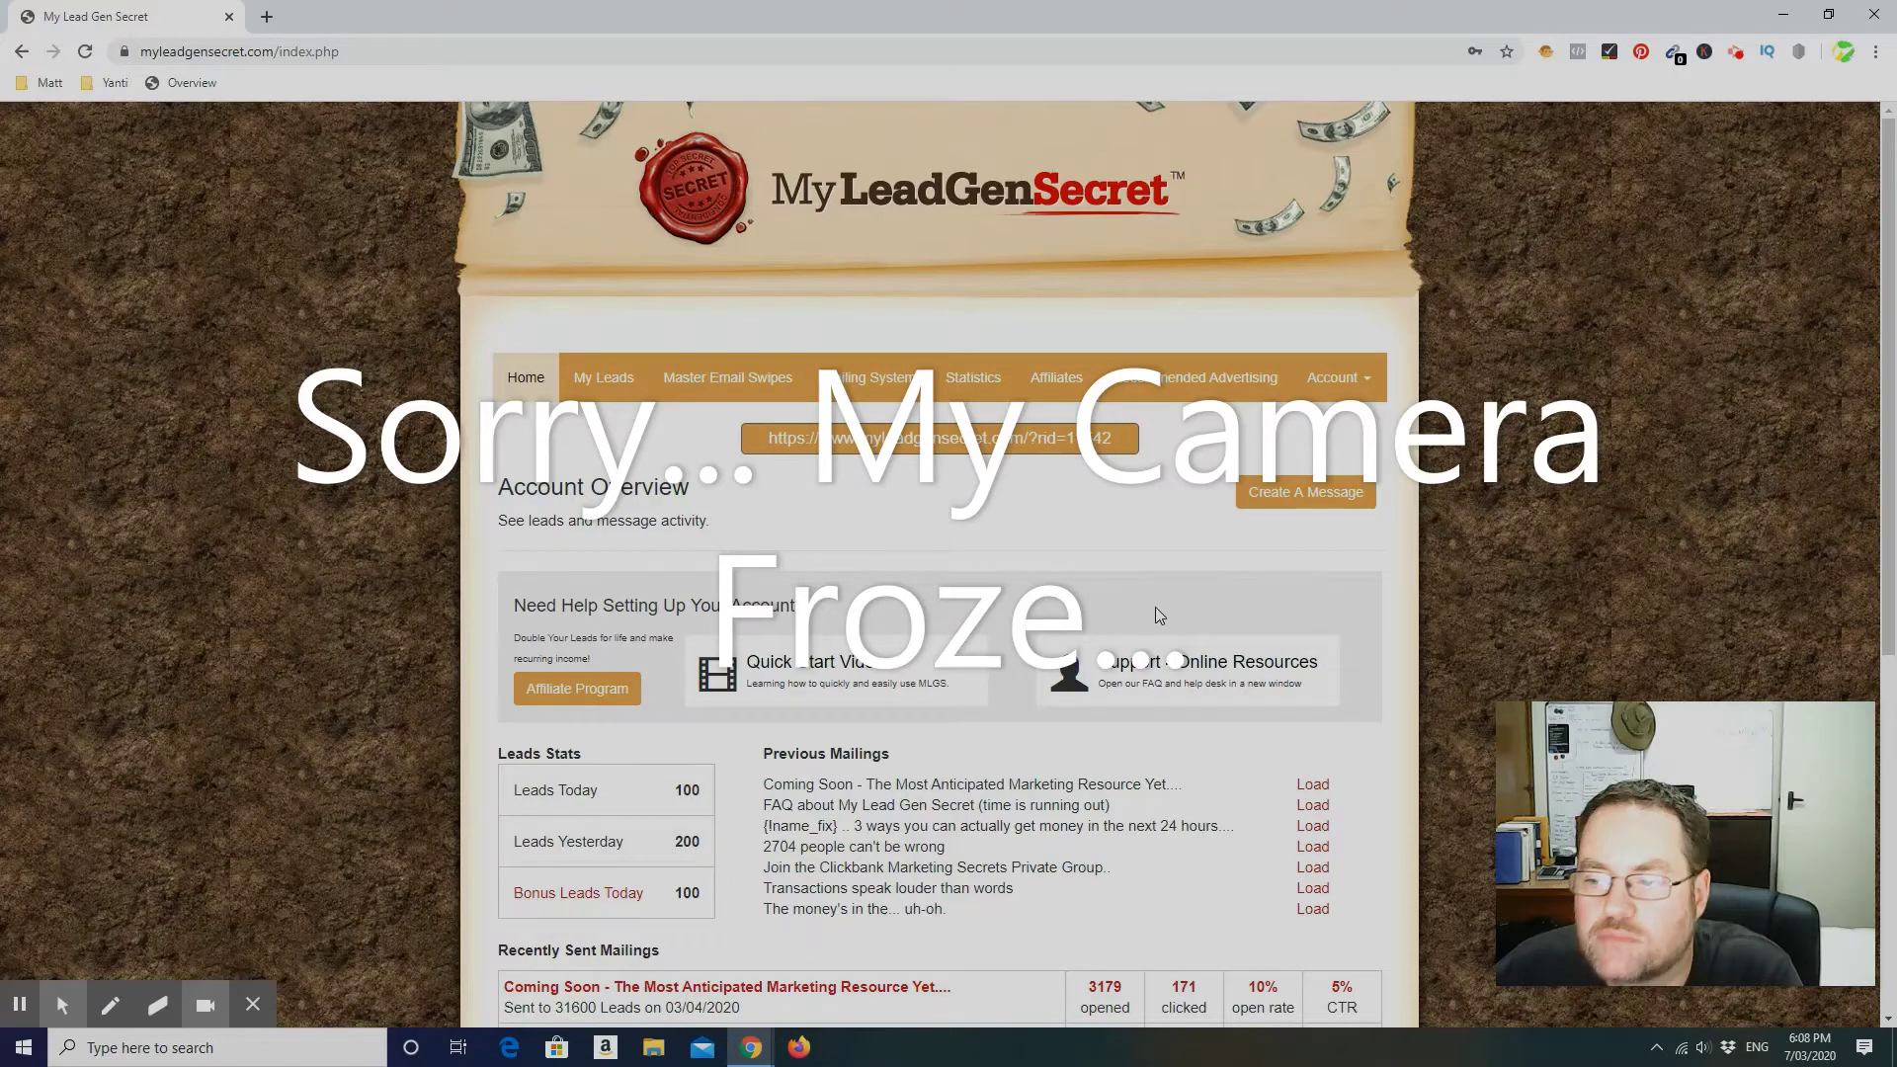
pyautogui.scroll(-1, 1156, 612)
pyautogui.scroll(1, 1151, 611)
pyautogui.scroll(-4, 1147, 613)
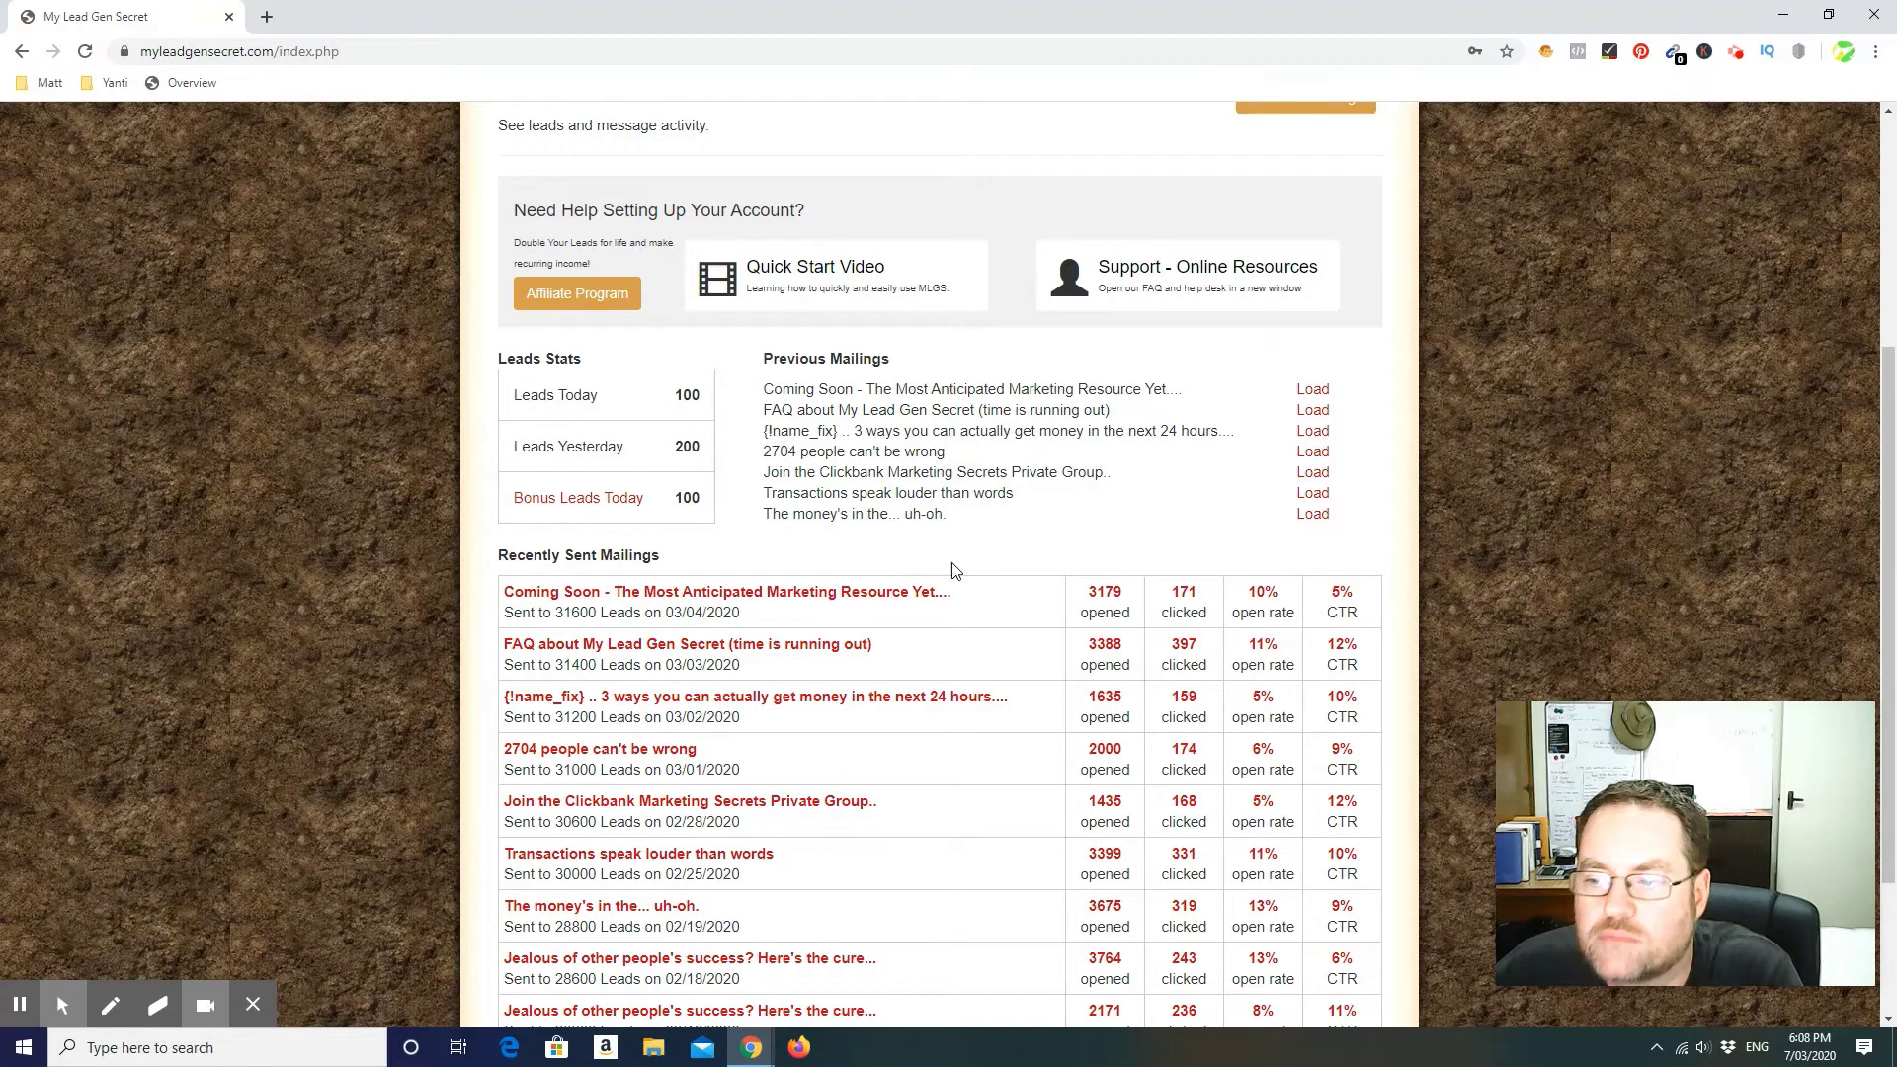
pyautogui.scroll(1, 965, 571)
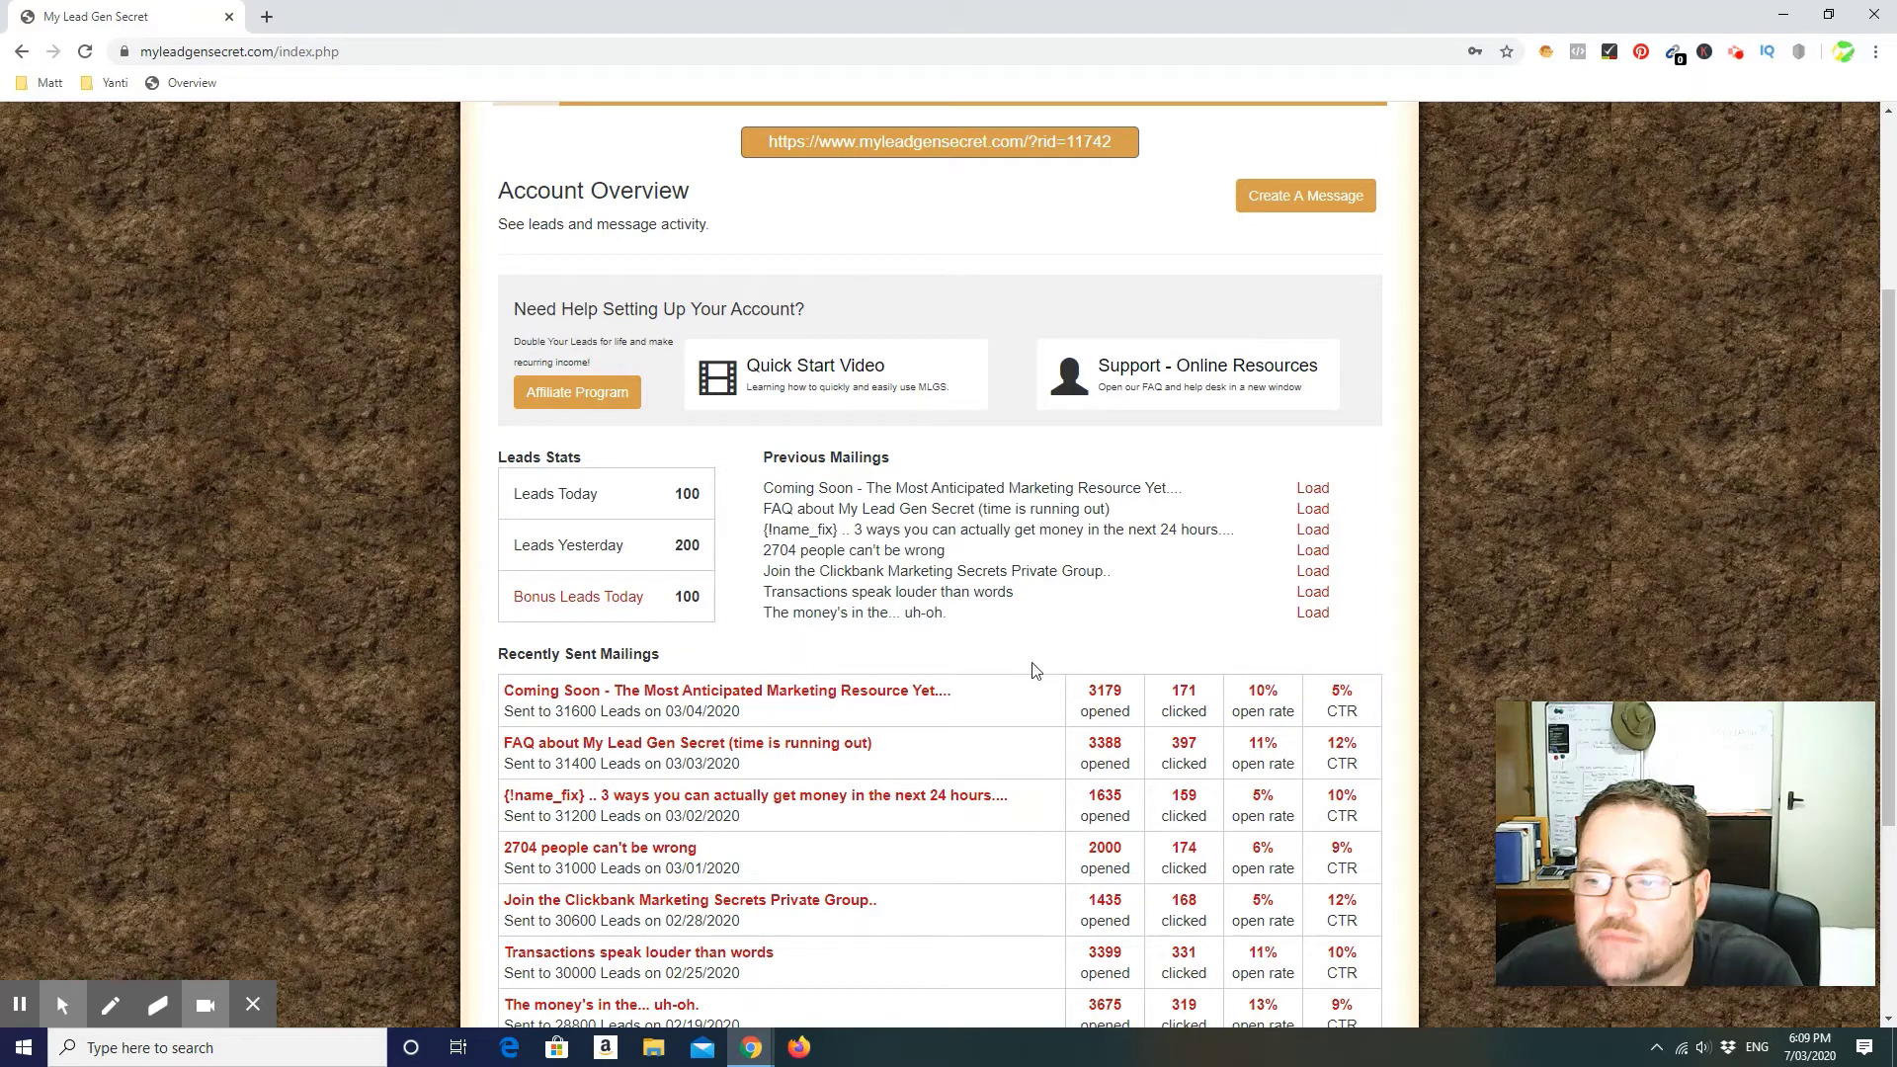
pyautogui.scroll(3, 878, 687)
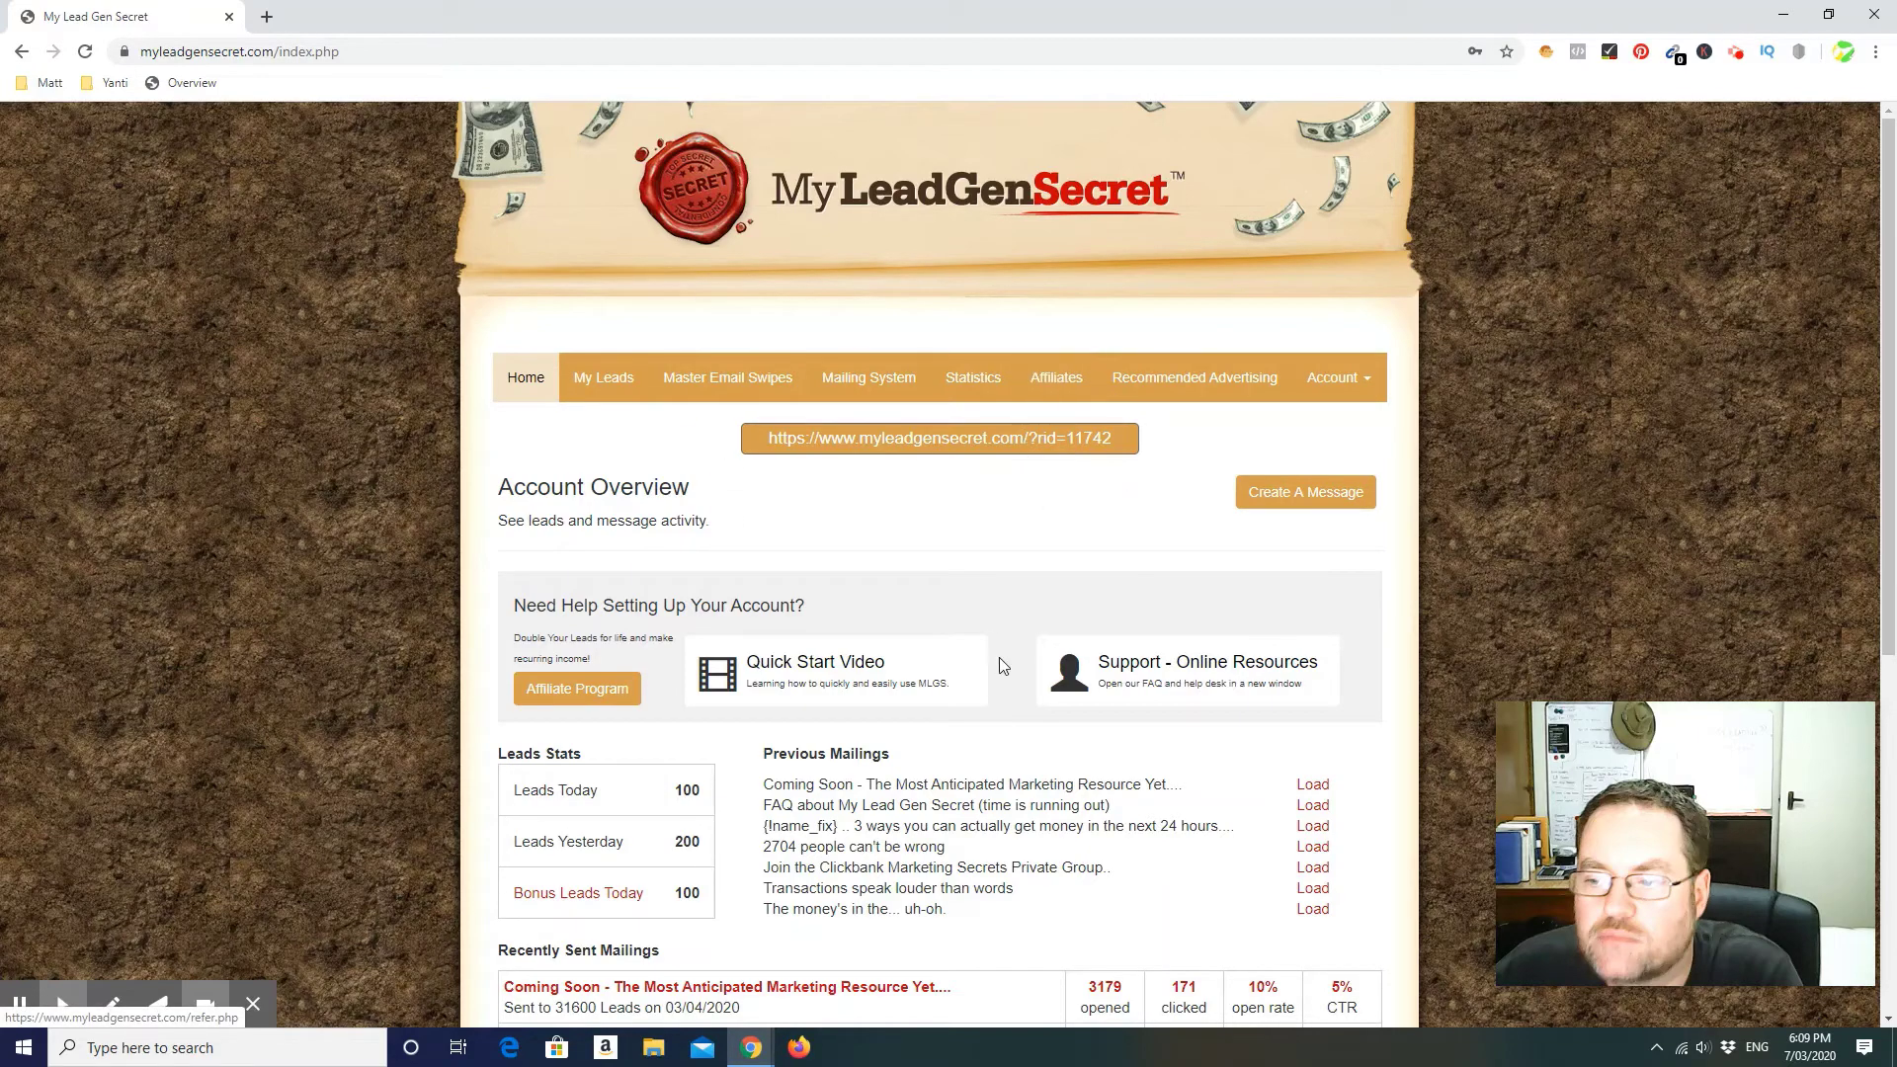
pyautogui.scroll(-1, 976, 620)
pyautogui.scroll(-3, 978, 622)
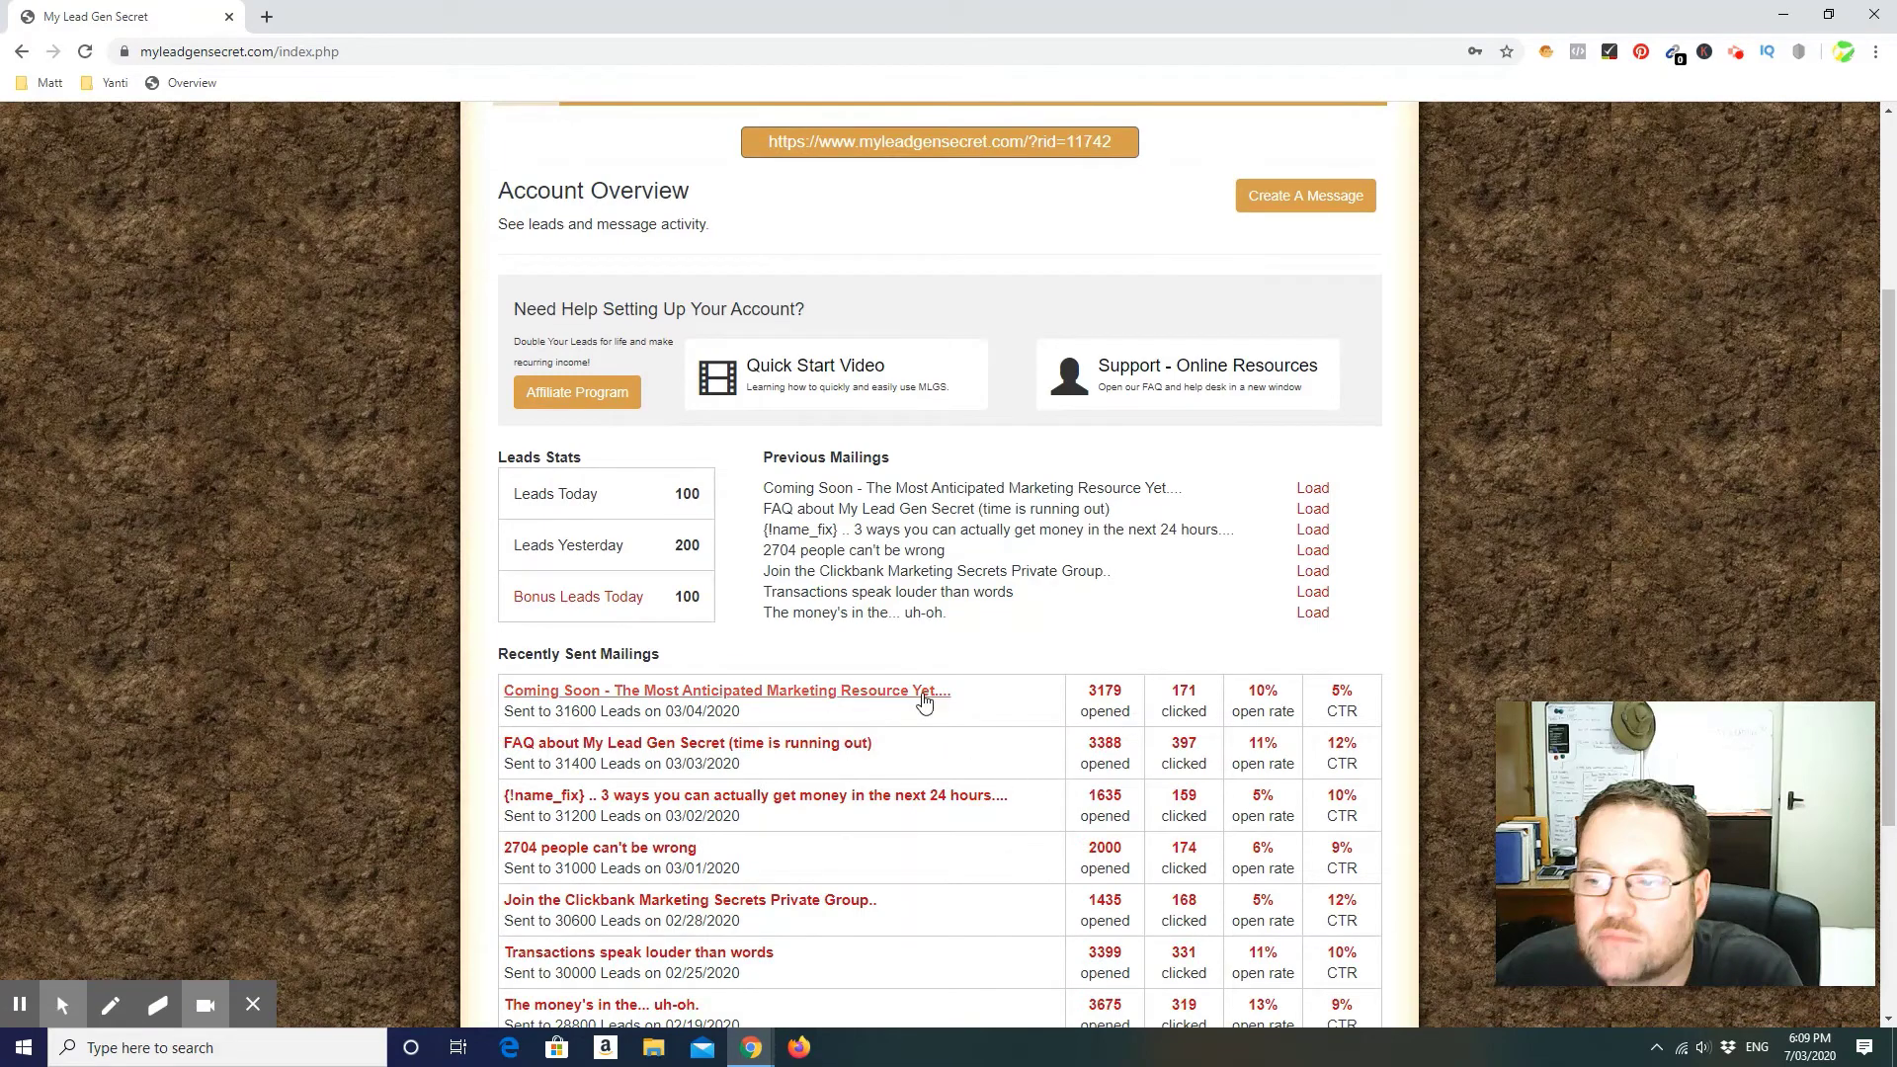
pyautogui.scroll(3, 980, 680)
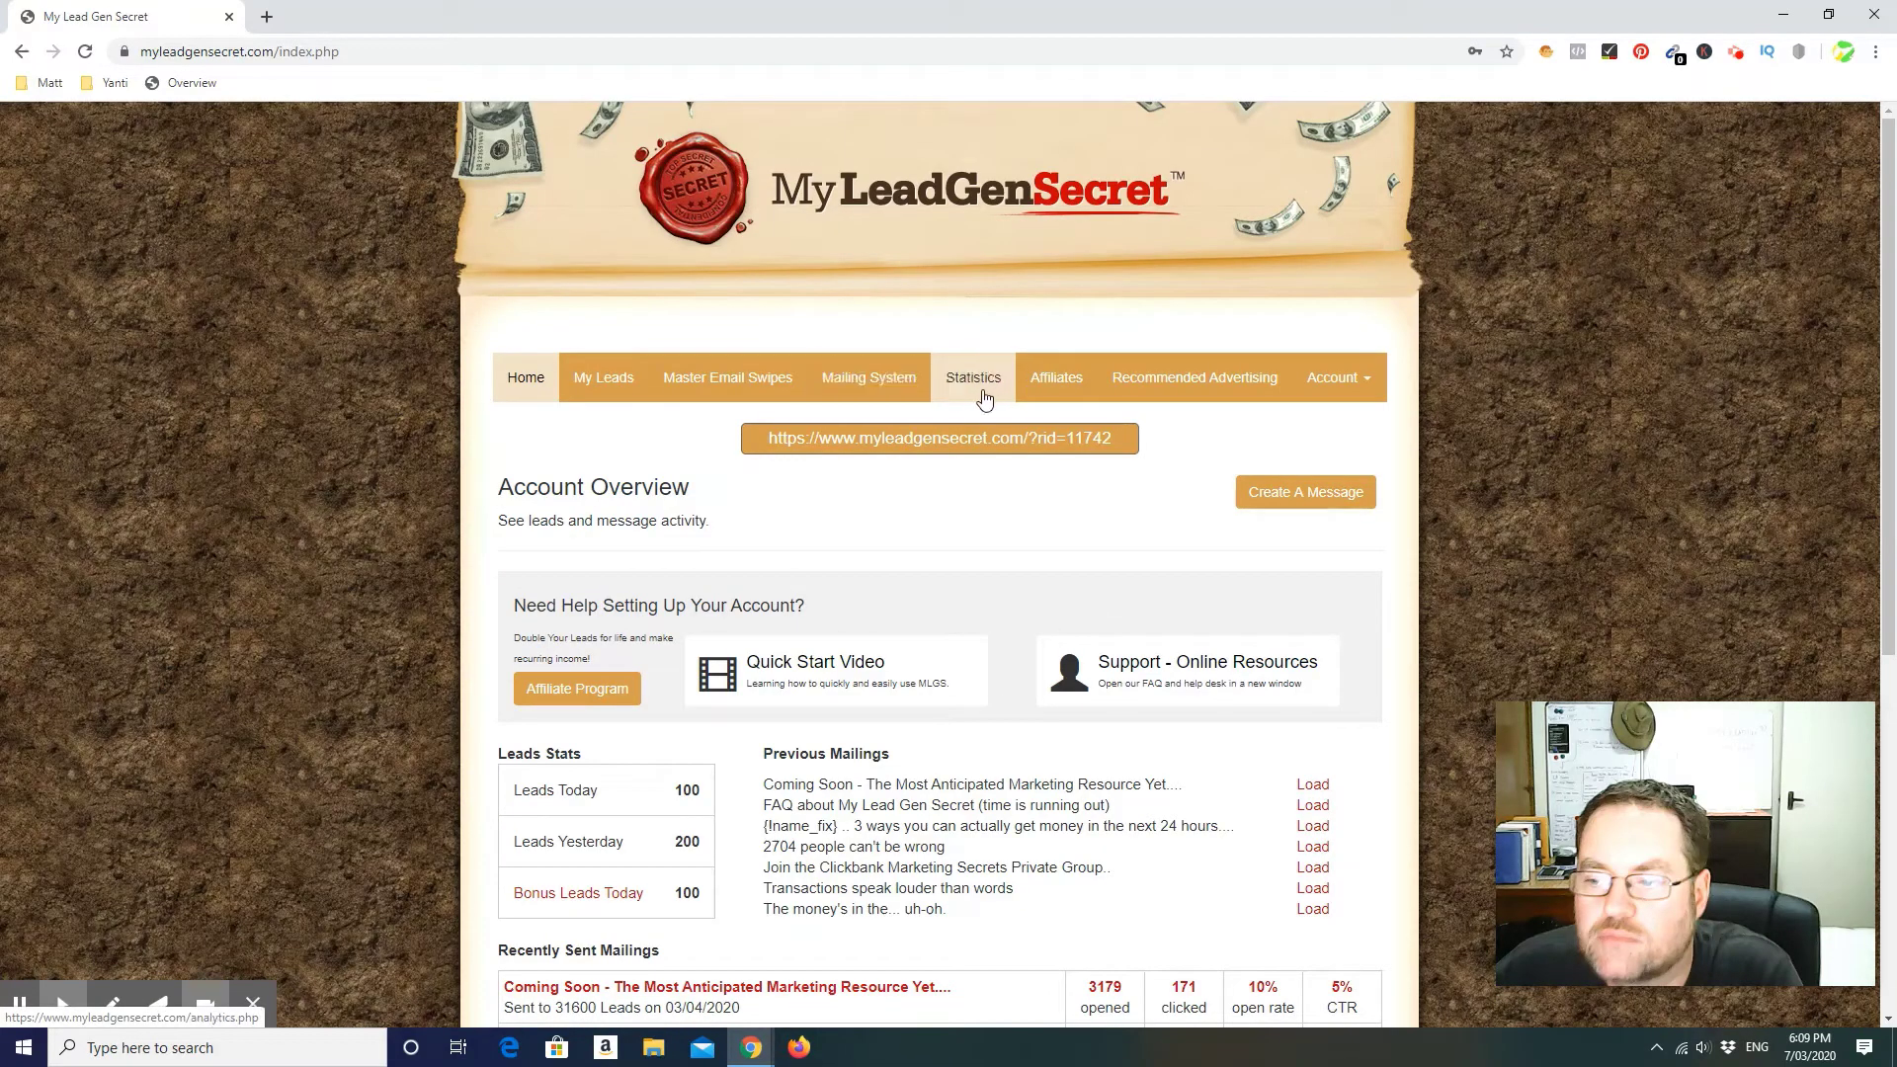
# Look through the Mailing System form, then go to the Affiliates Promo Tools referral links
pyautogui.click(883, 383)
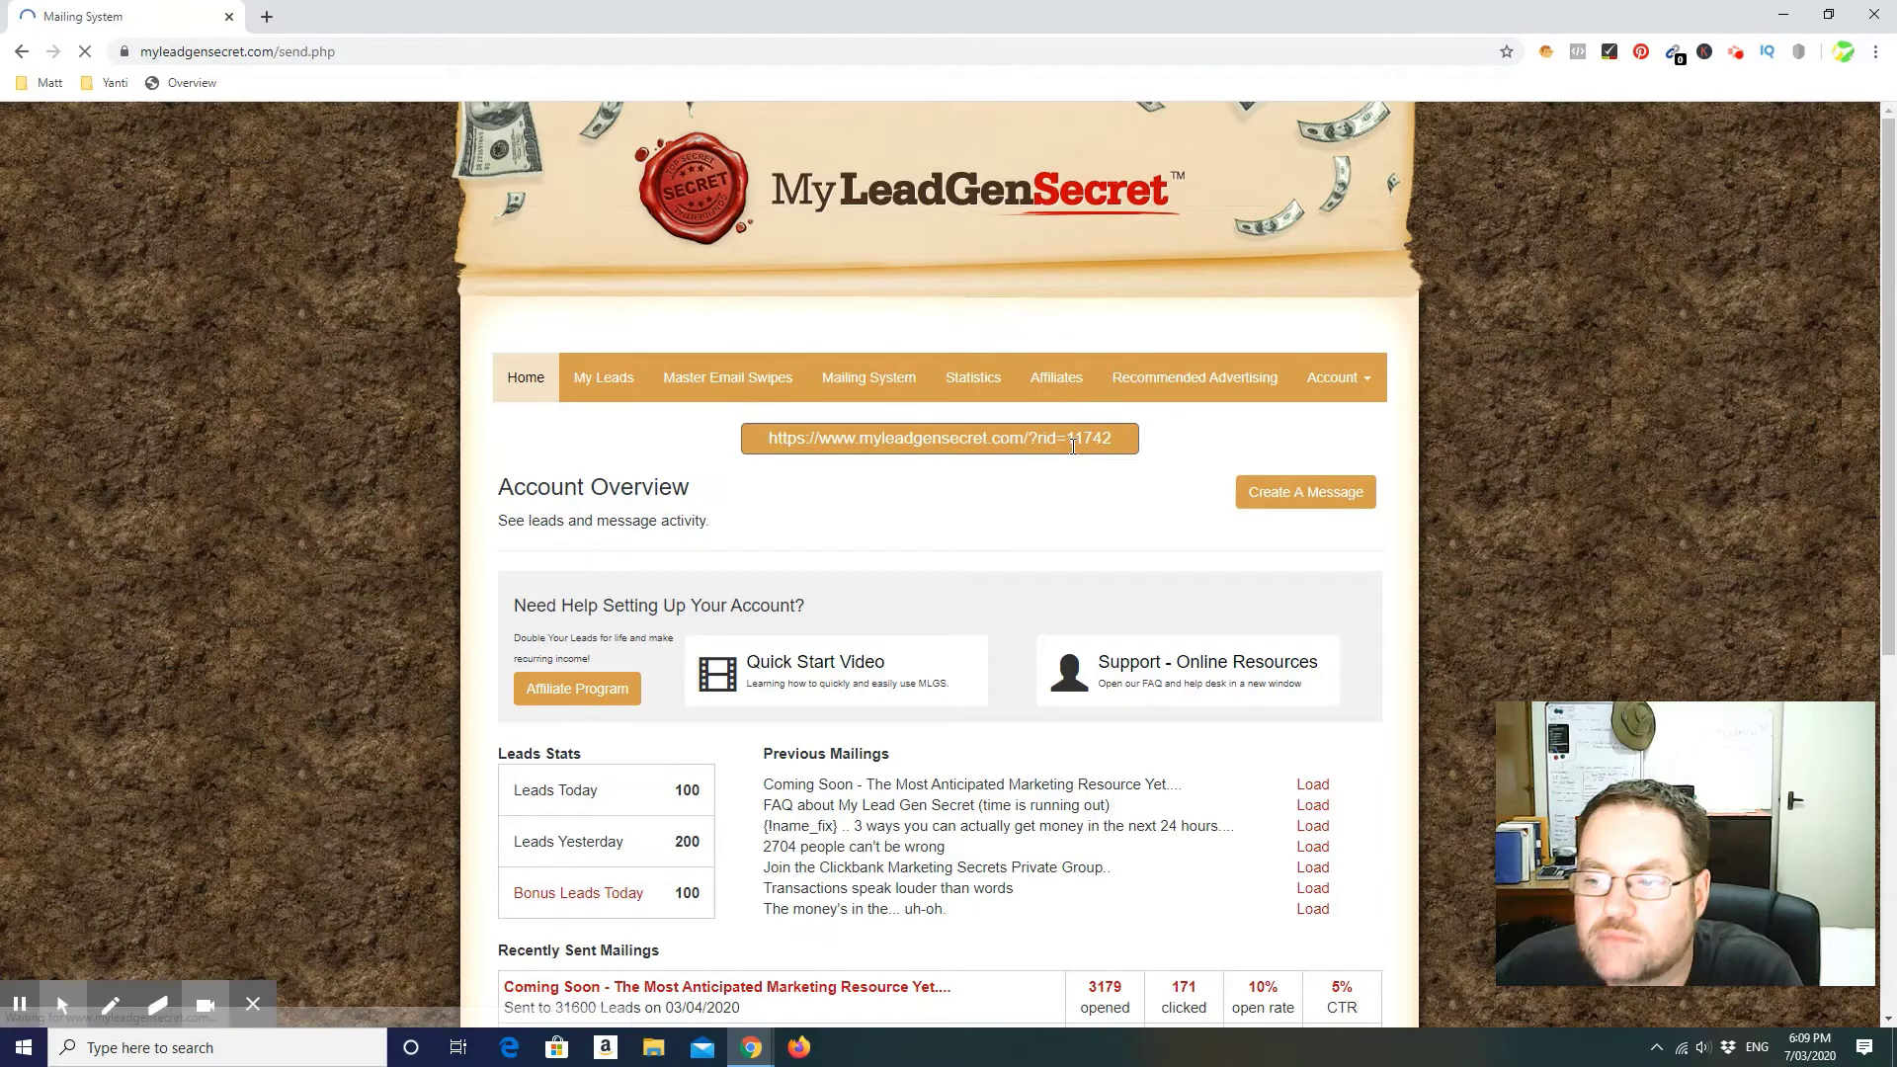
pyautogui.scroll(-6, 1008, 372)
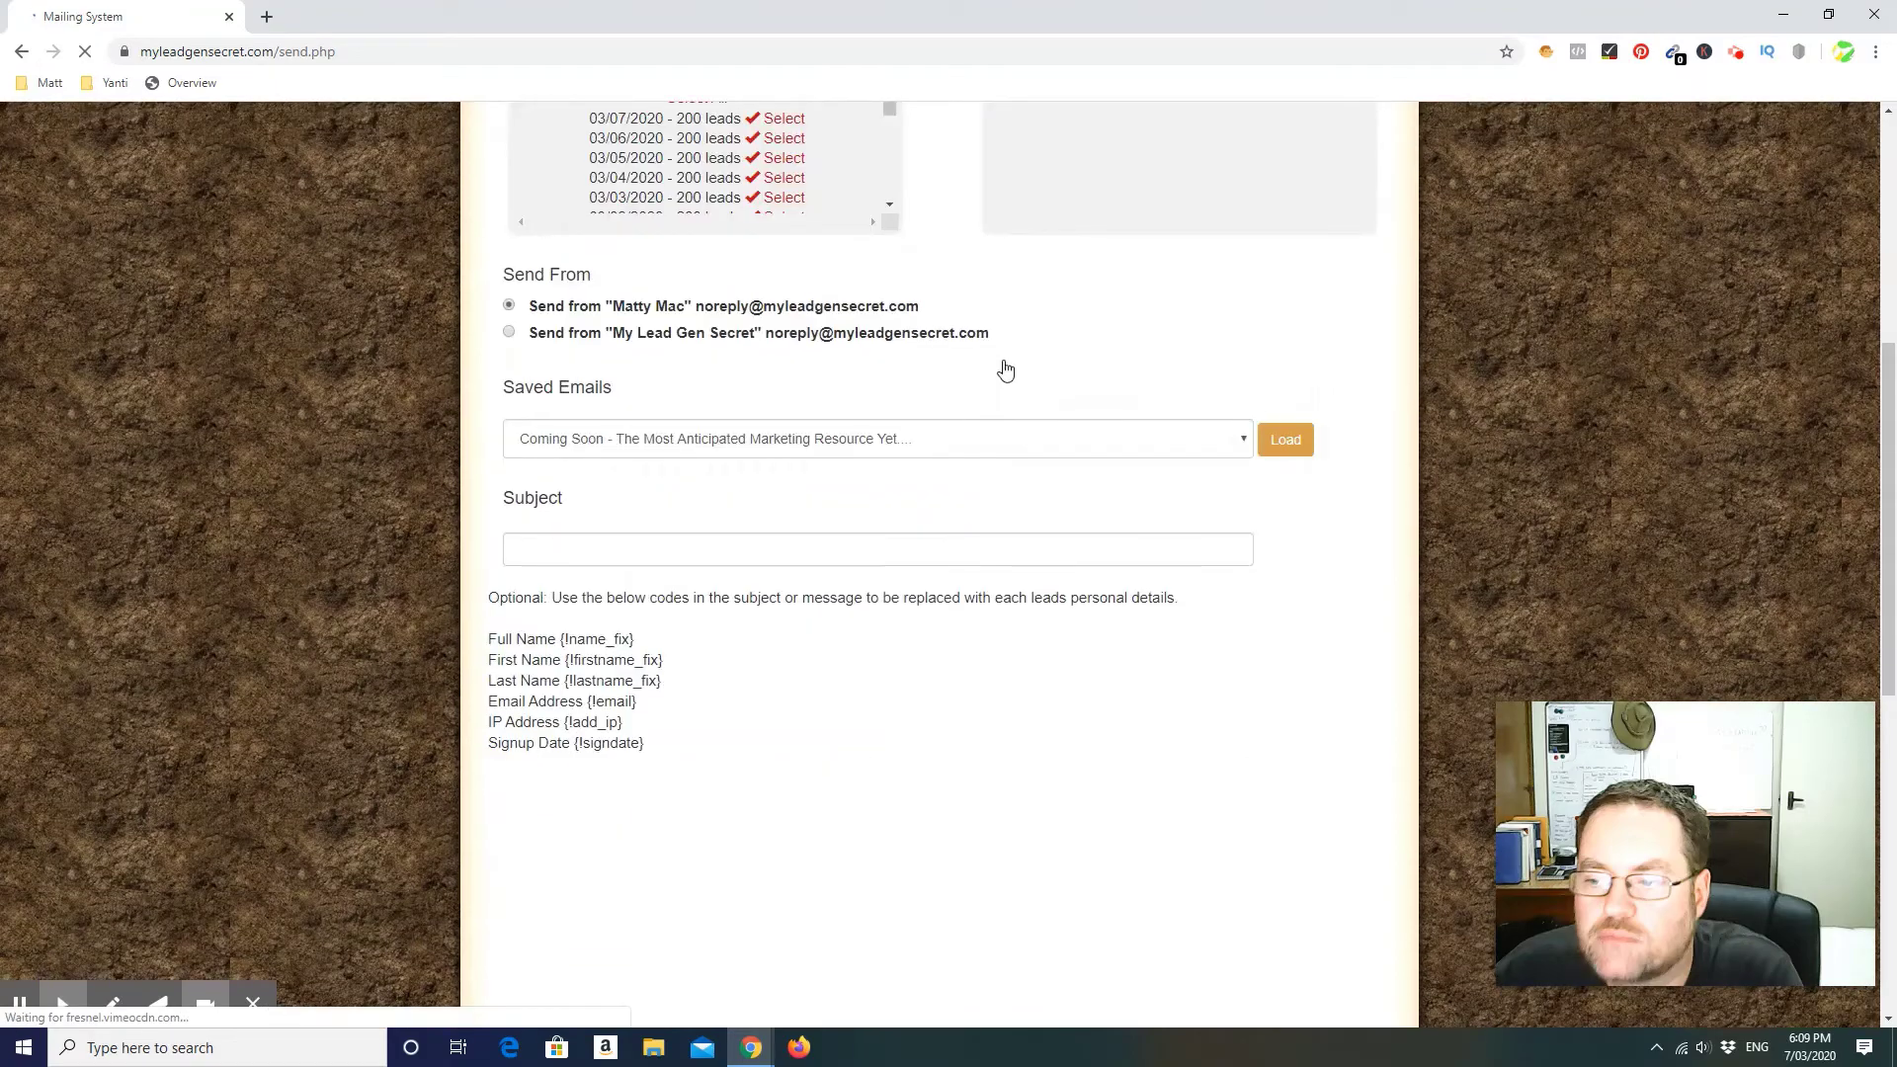
pyautogui.scroll(6, 1005, 361)
pyautogui.scroll(-16, 1018, 346)
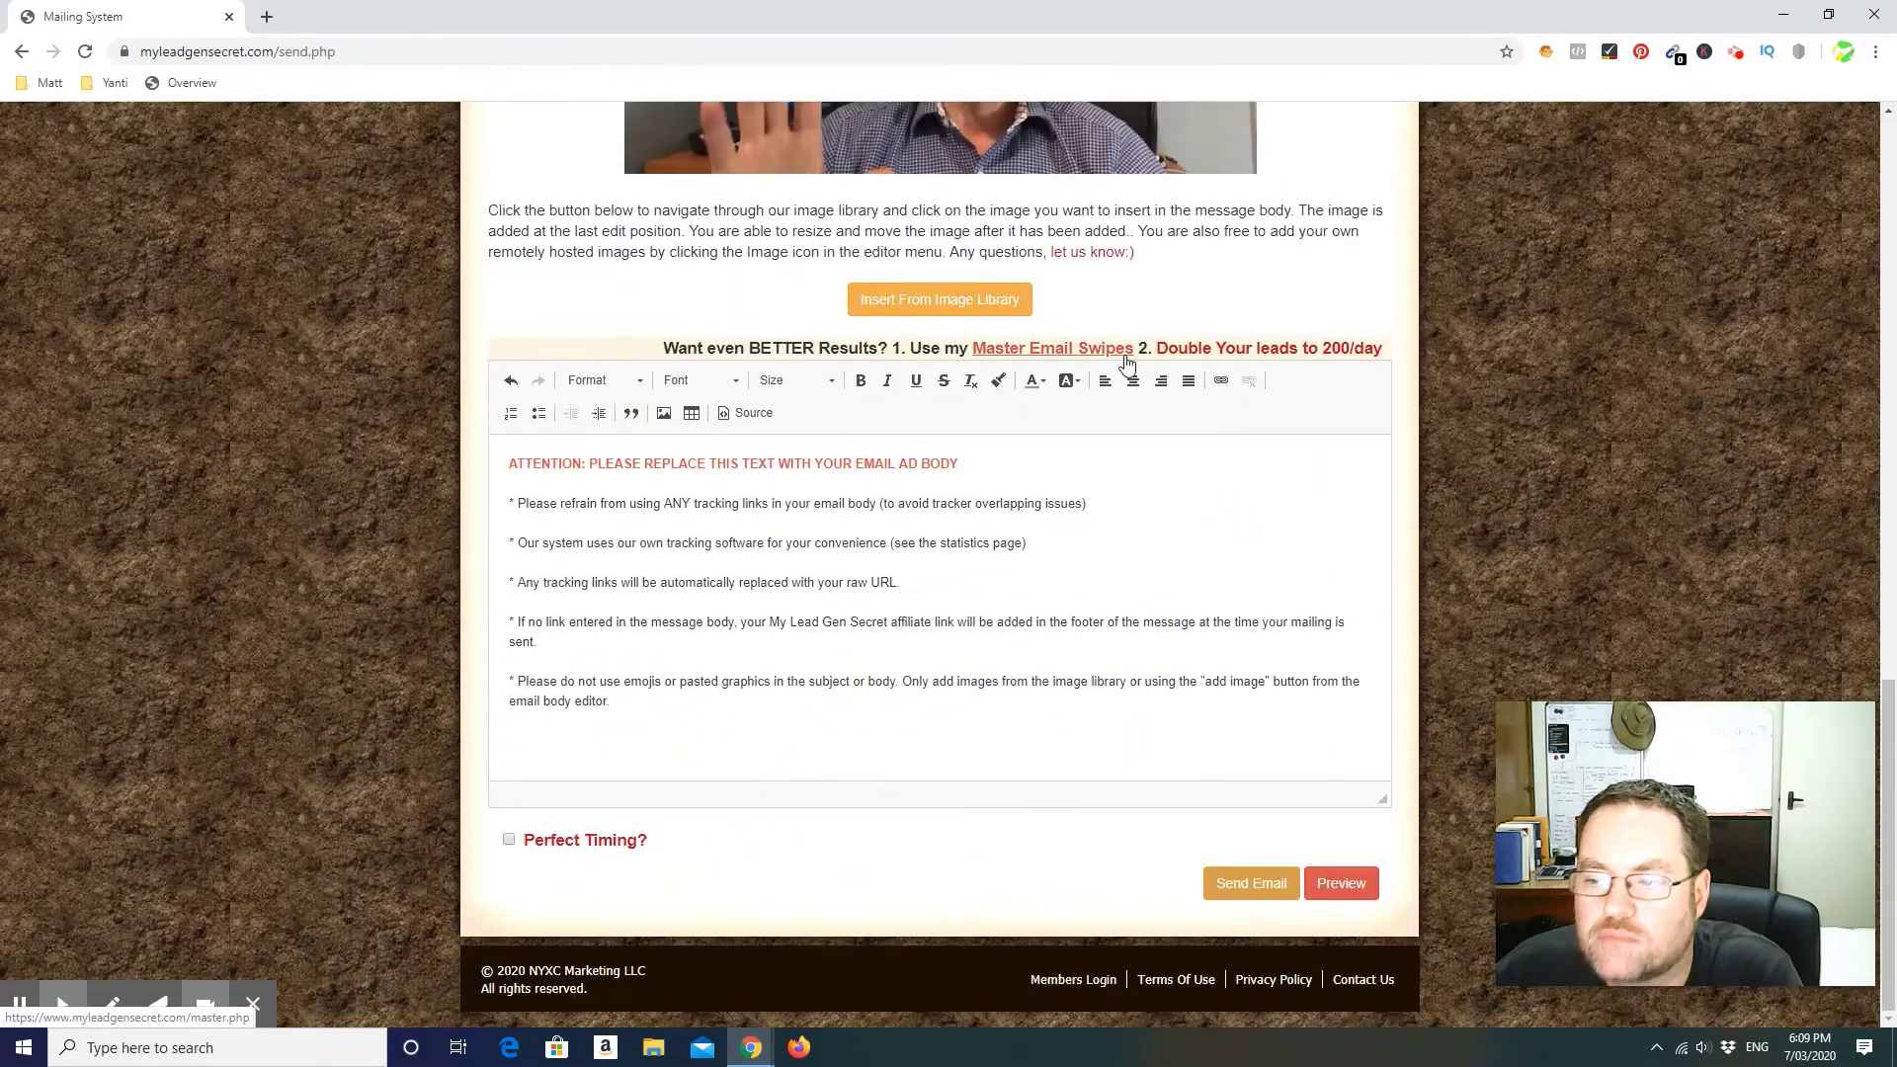
pyautogui.scroll(7, 1114, 360)
pyautogui.scroll(9, 1118, 367)
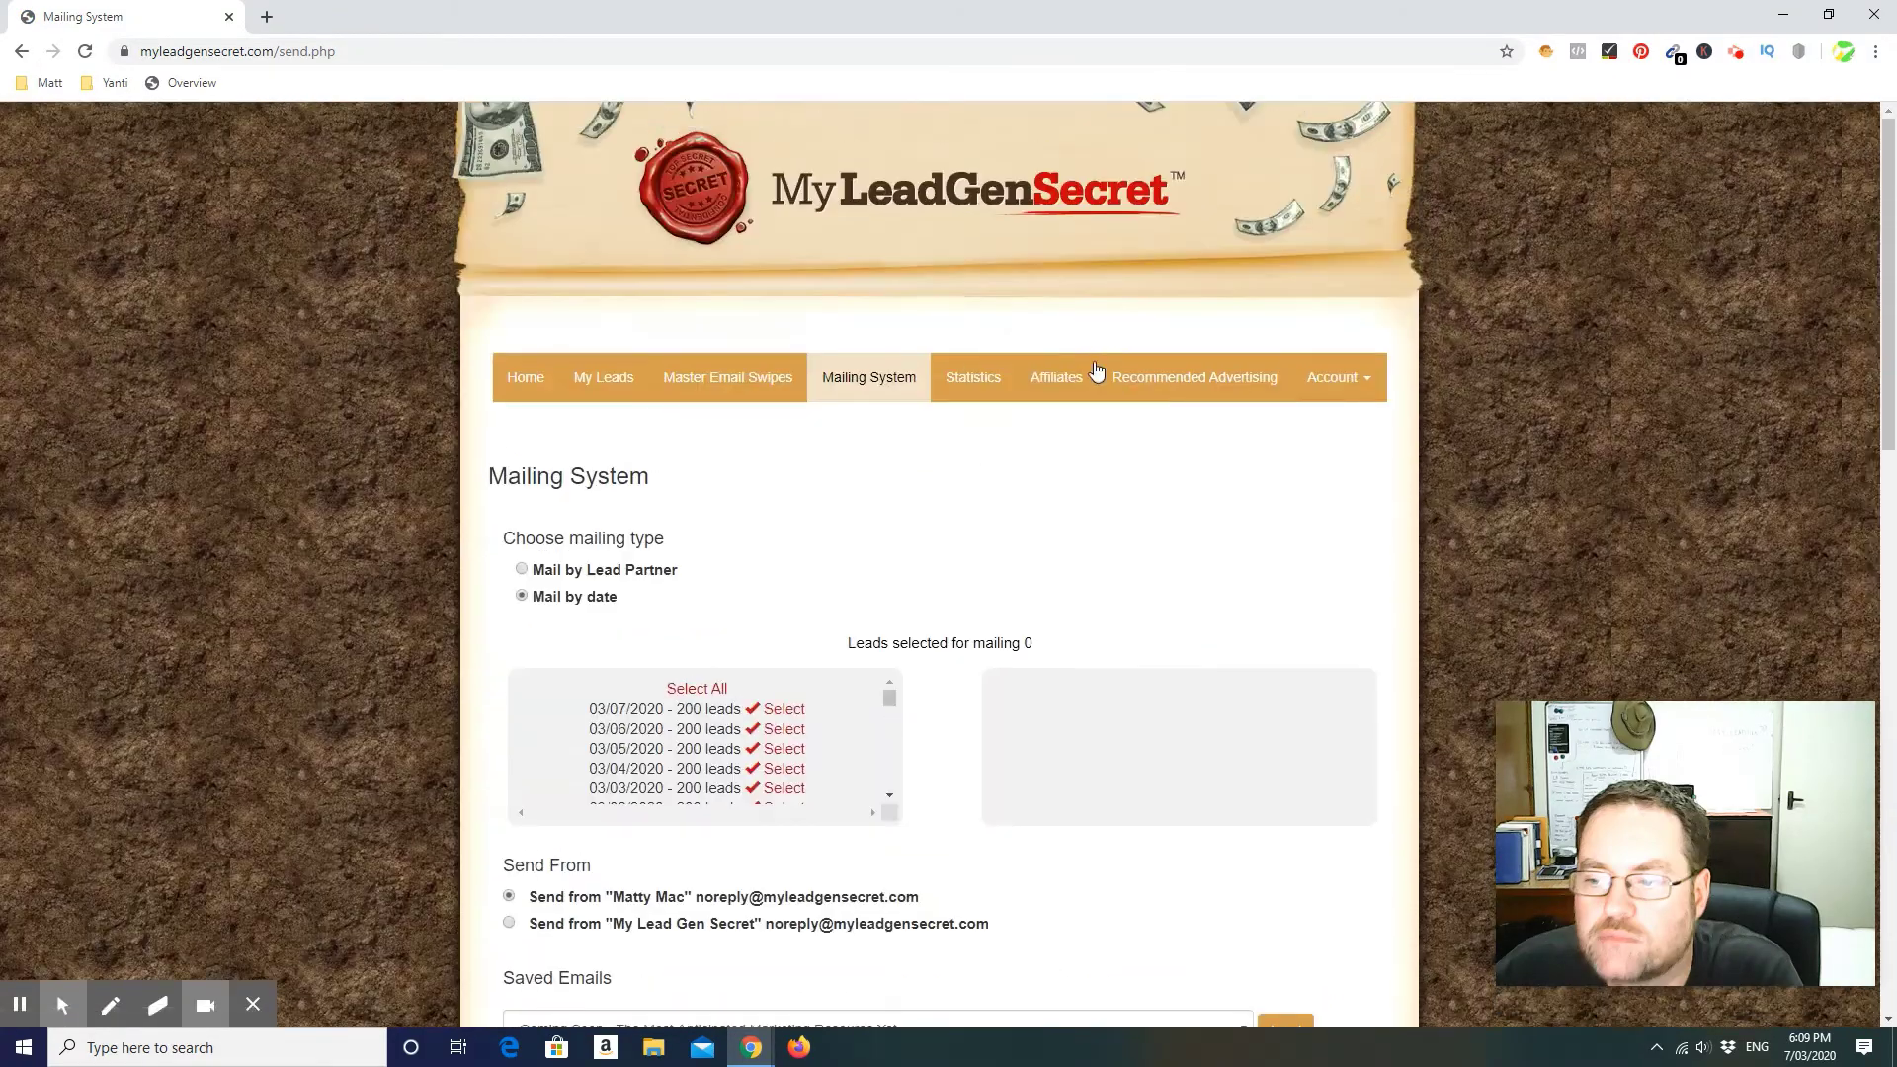
pyautogui.click(1047, 389)
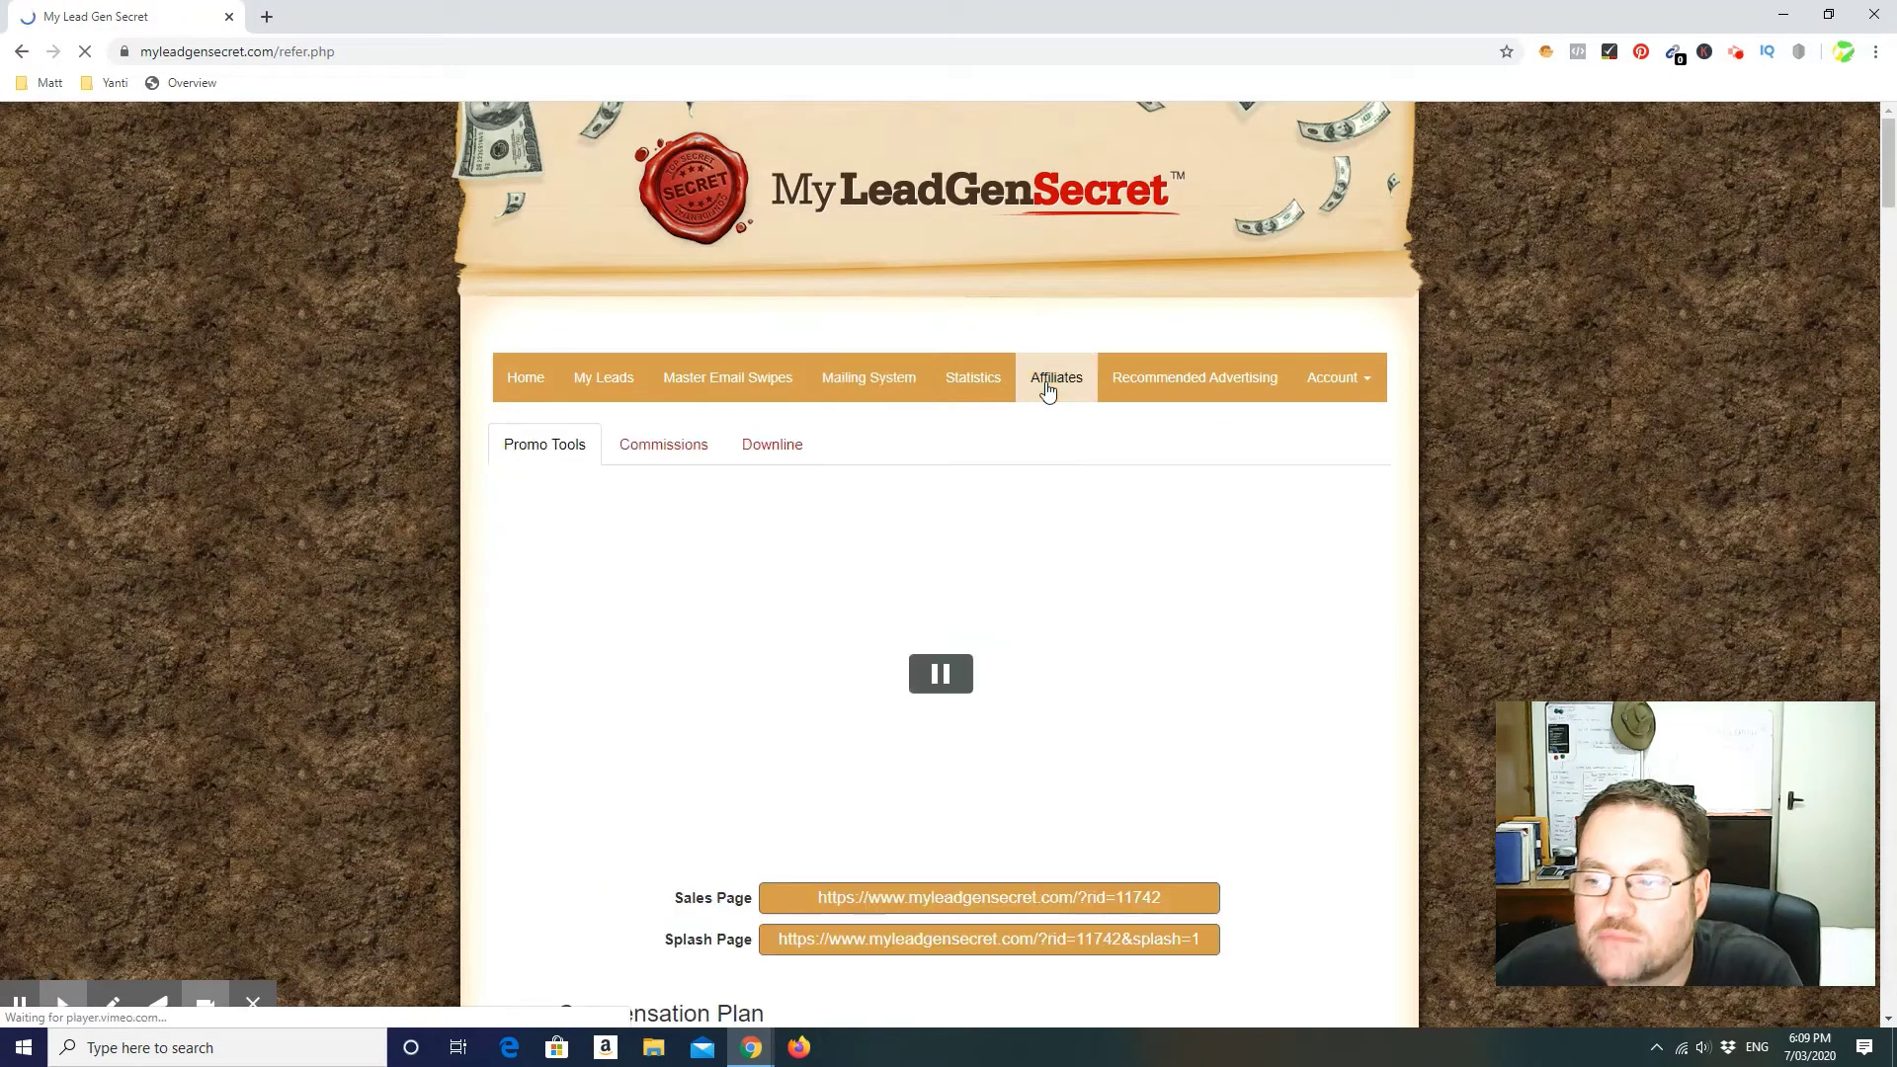
pyautogui.click(770, 447)
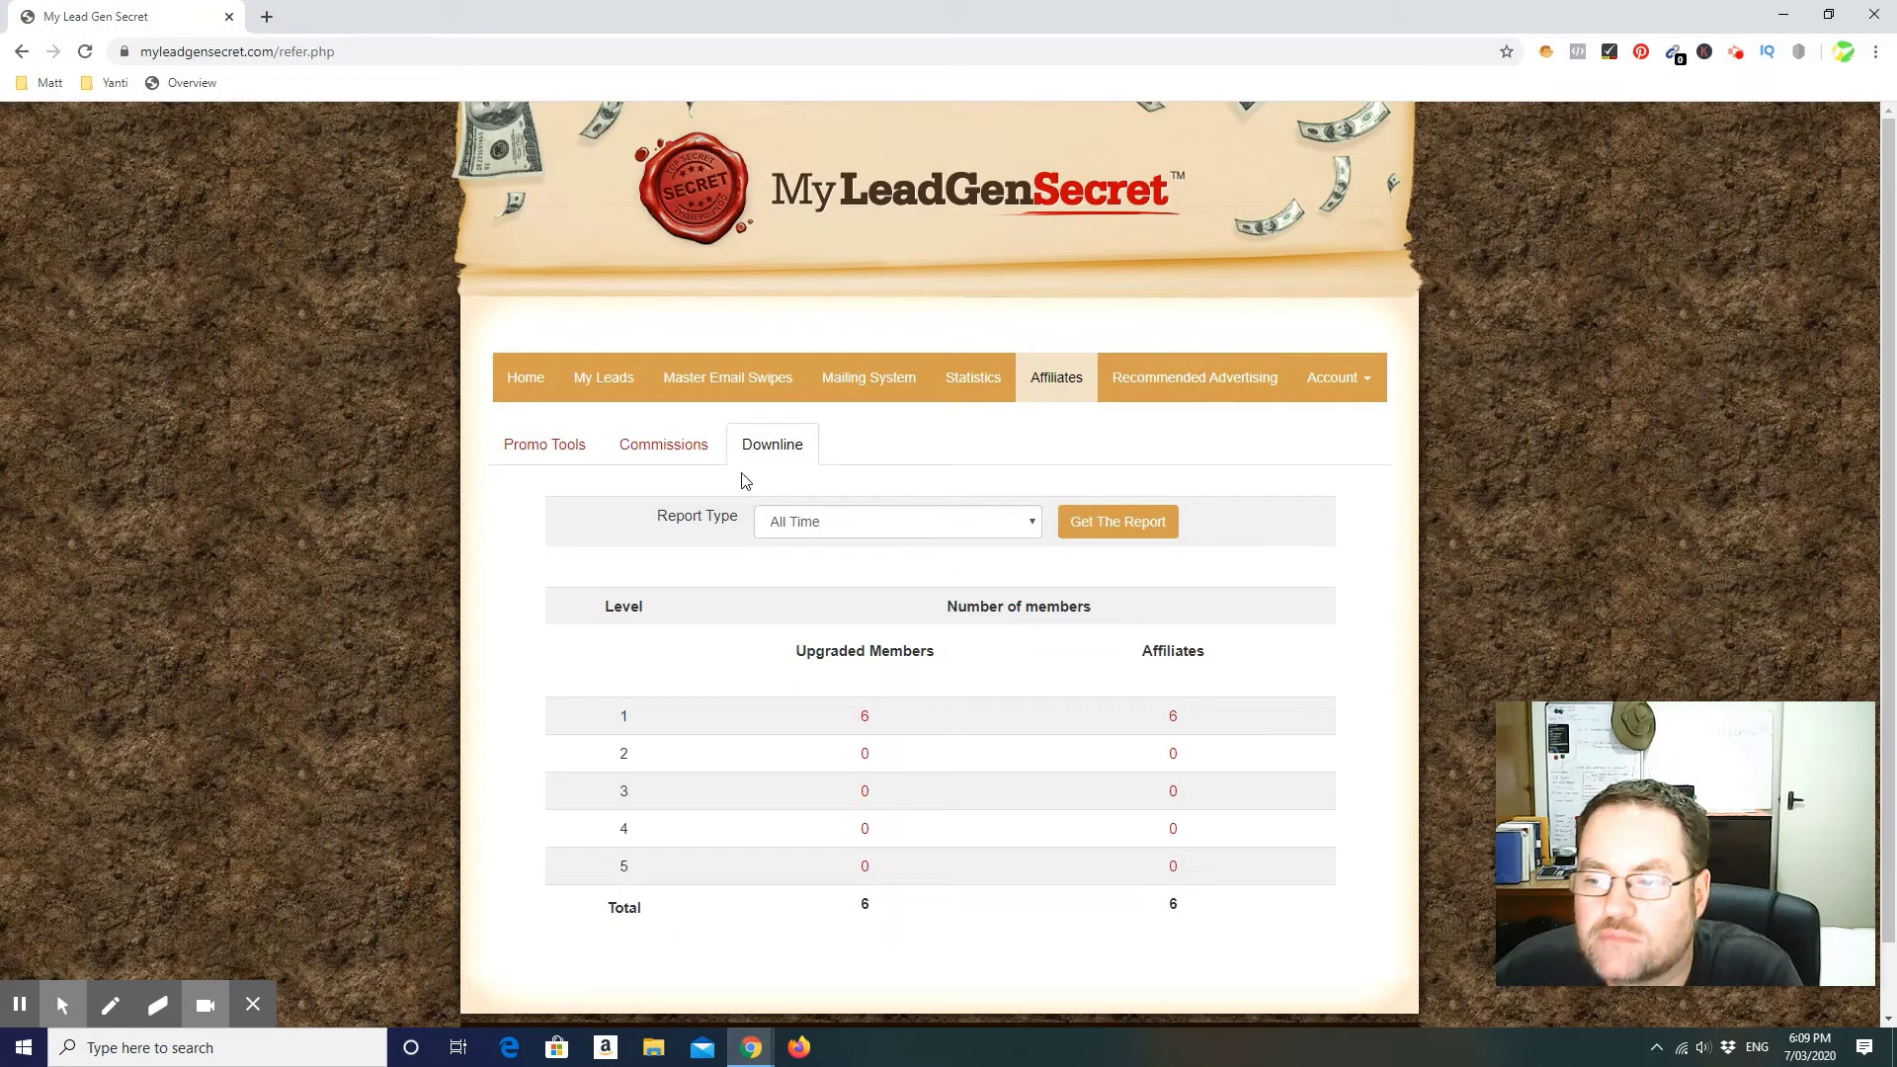
pyautogui.click(678, 447)
pyautogui.scroll(-3, 1319, 753)
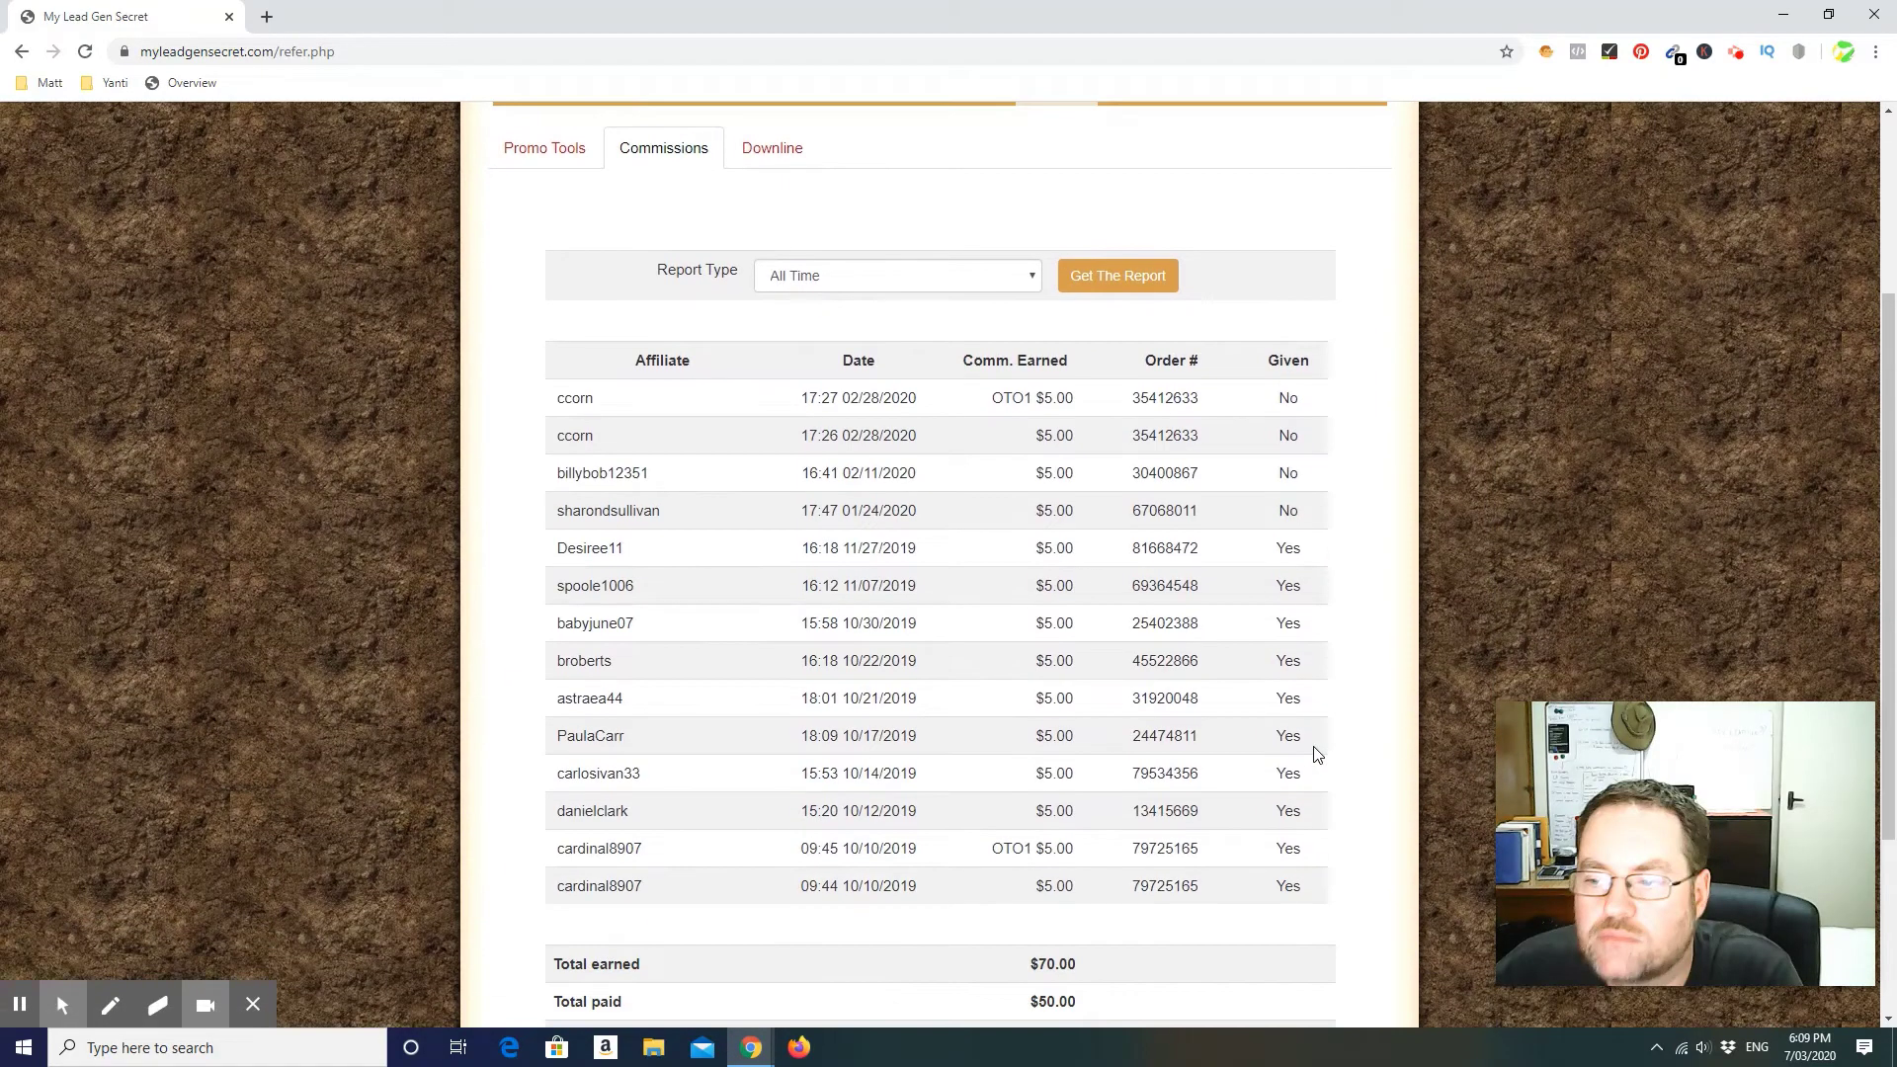
pyautogui.scroll(-2, 1165, 796)
pyautogui.scroll(6, 1199, 750)
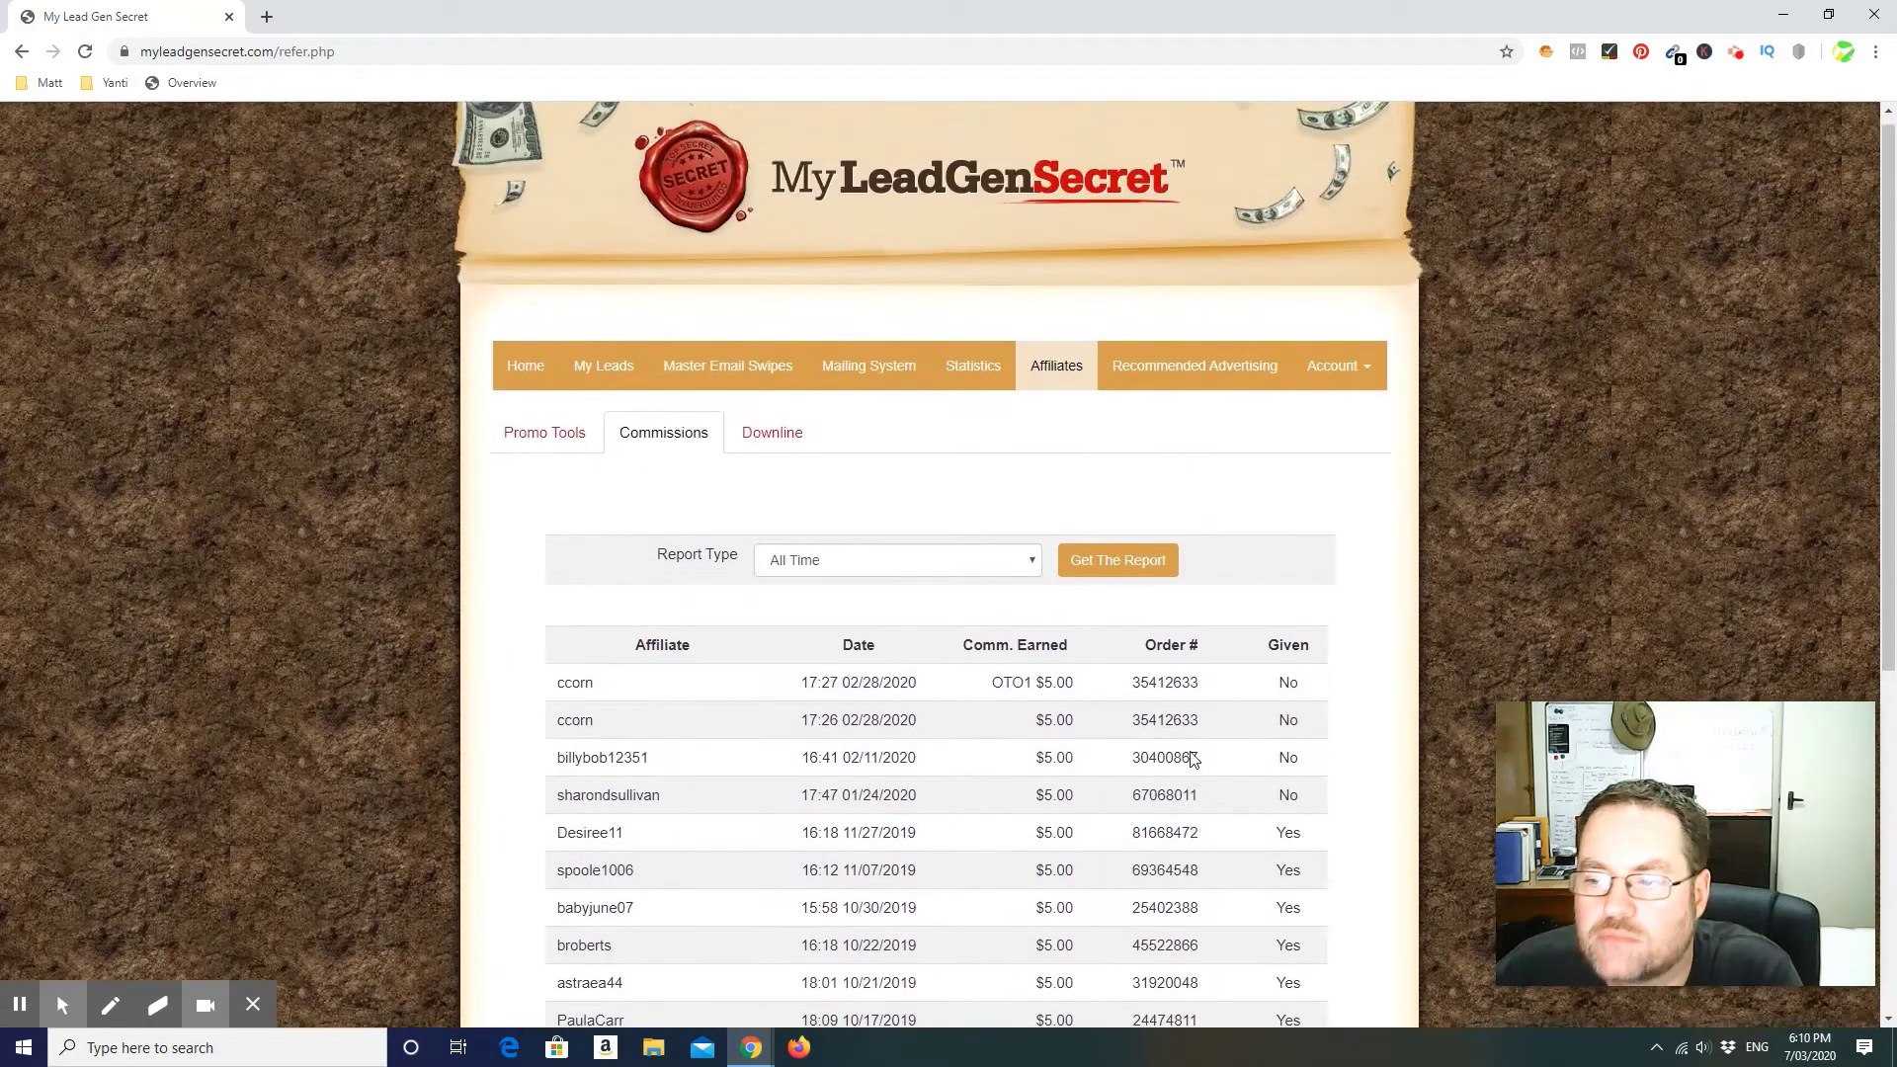
pyautogui.click(543, 452)
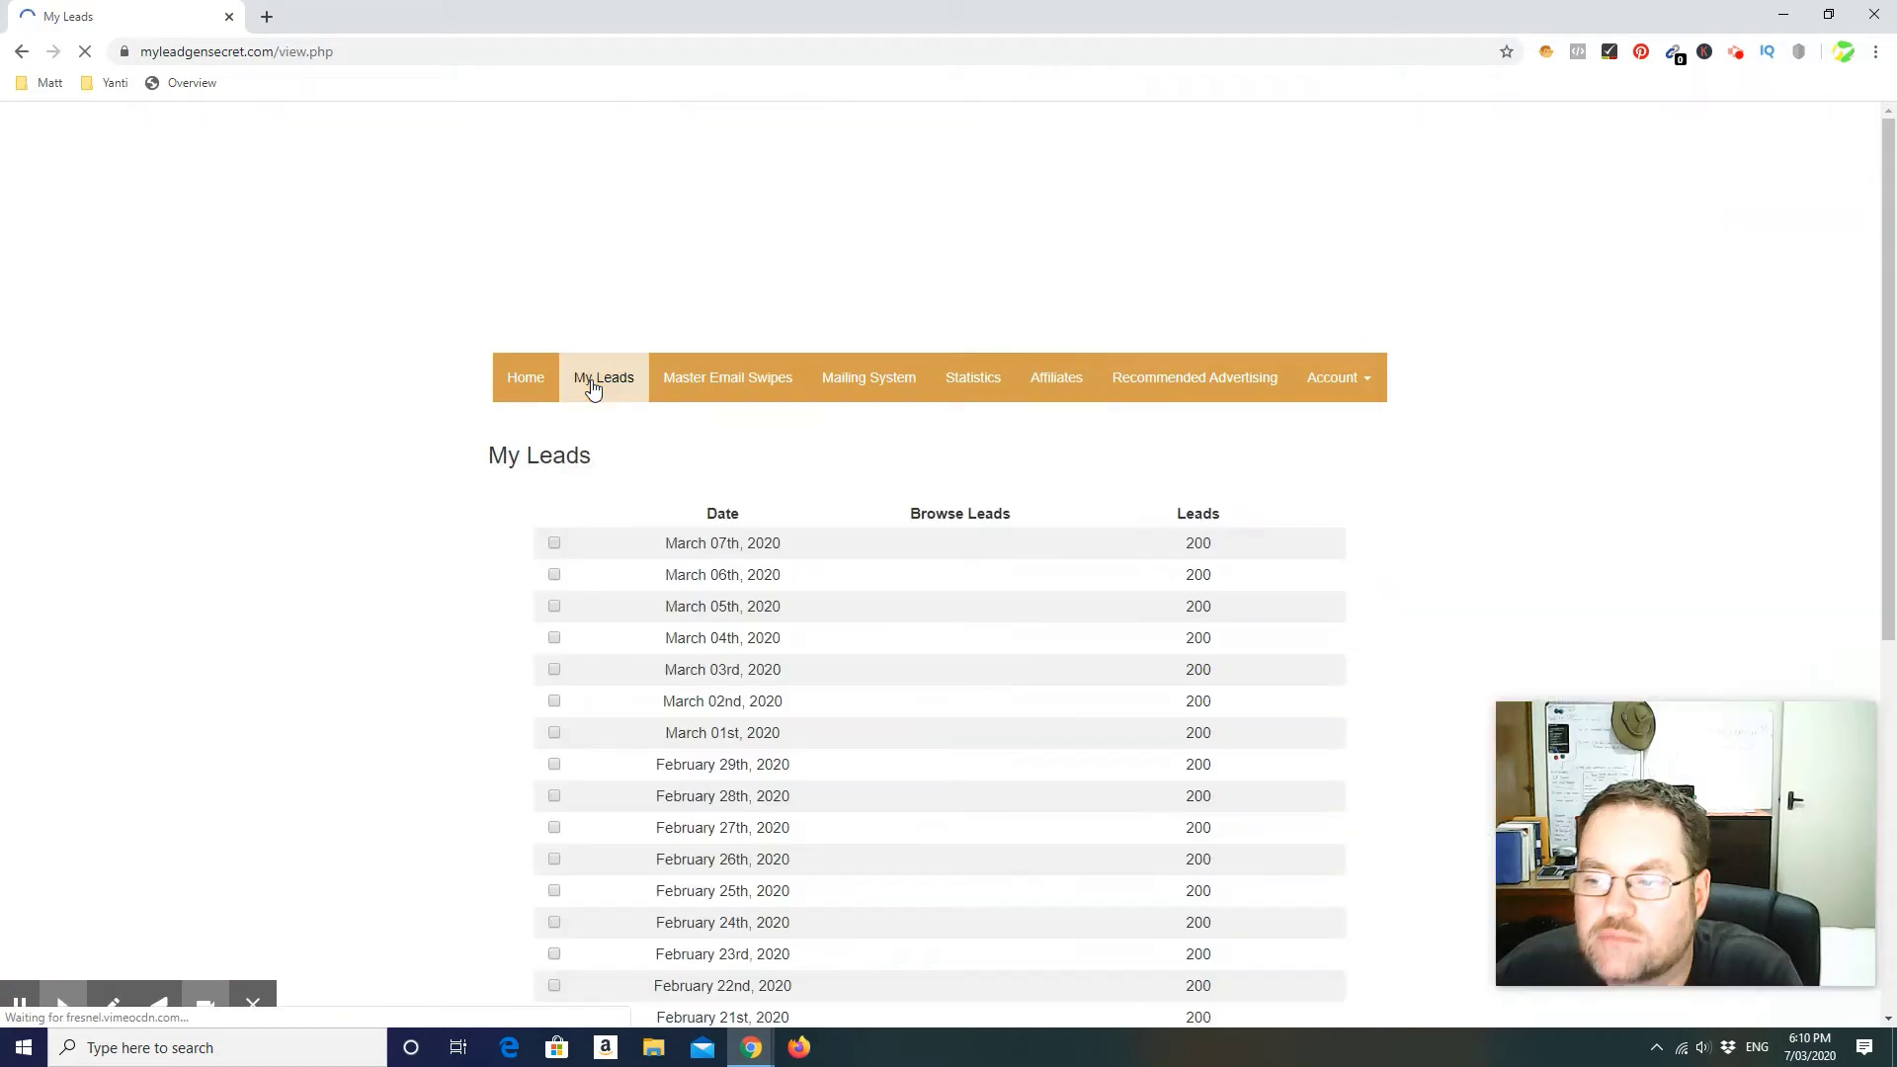
# Go back to the Account Overview showing 100 leads today, 200 yesterday and 100 bonus leads
pyautogui.scroll(-6, 1399, 643)
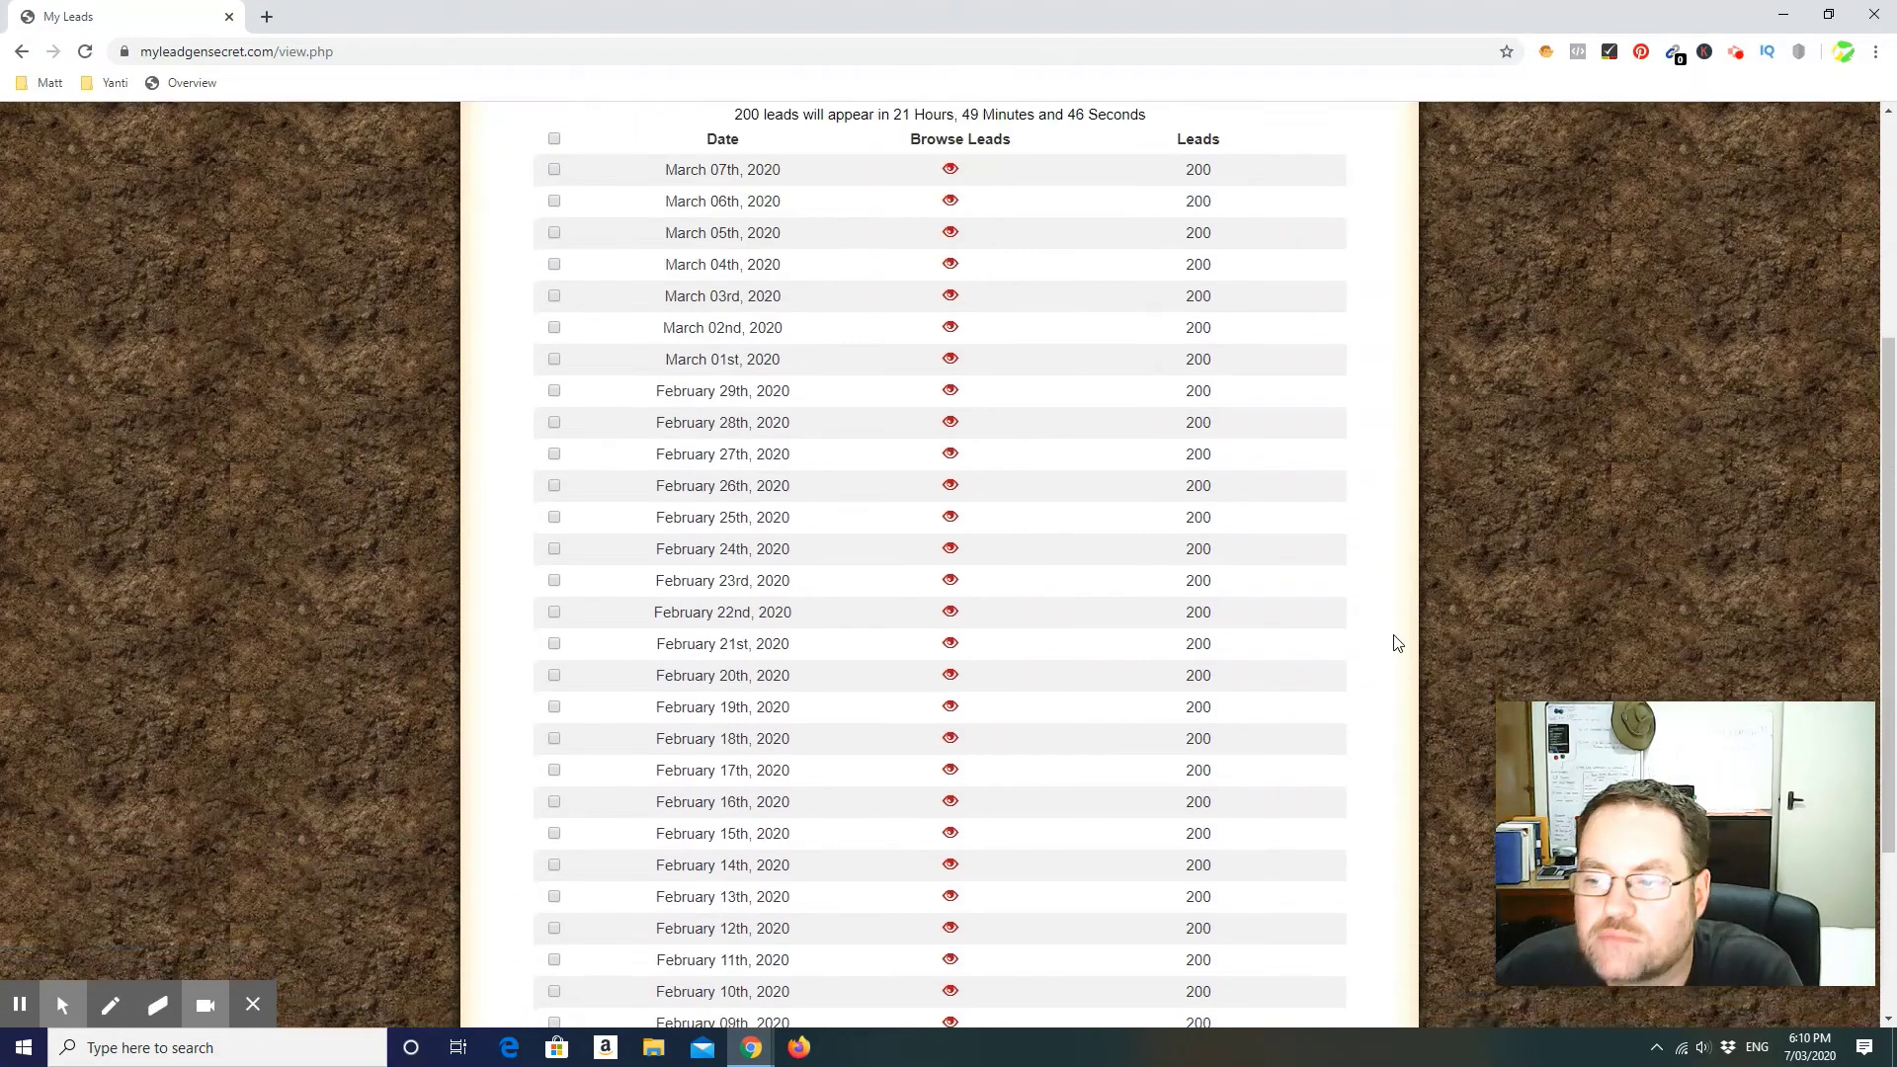
pyautogui.scroll(6, 1398, 643)
pyautogui.click(517, 388)
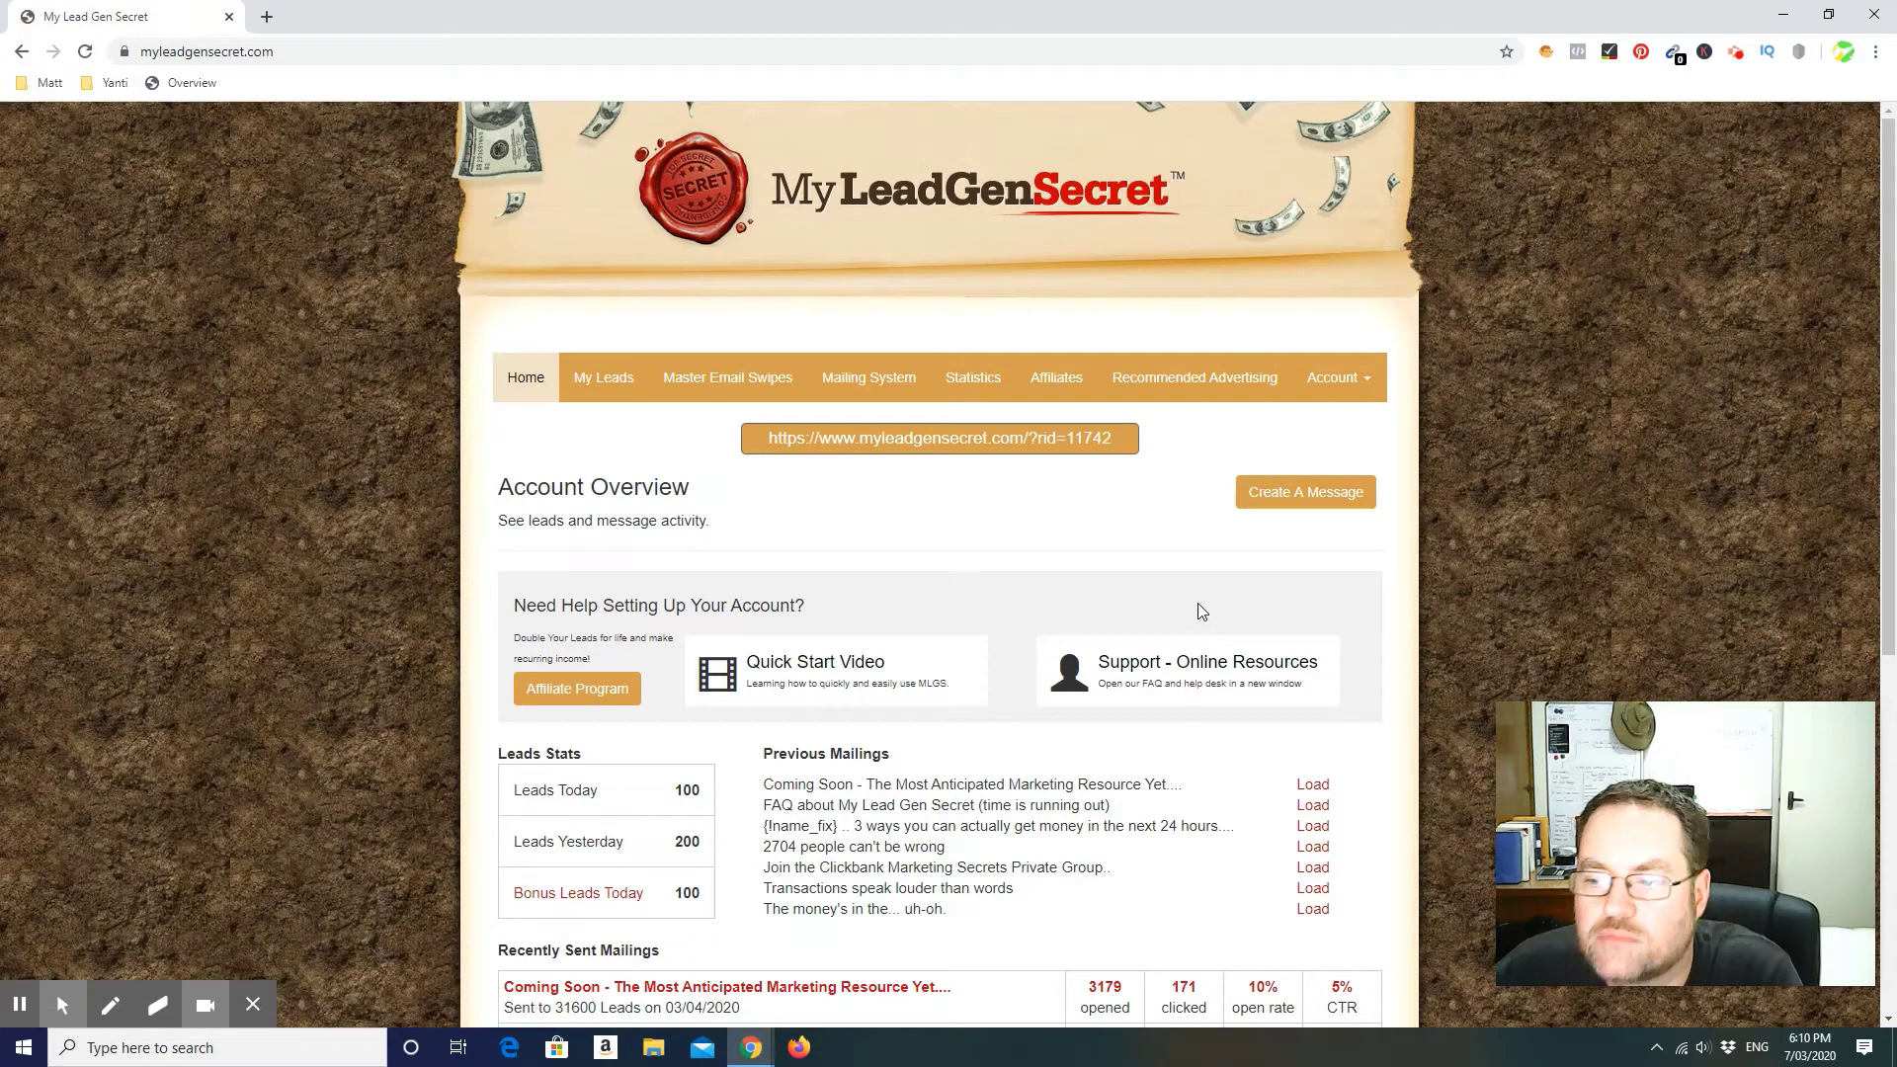
pyautogui.moveTo(1841, 810)
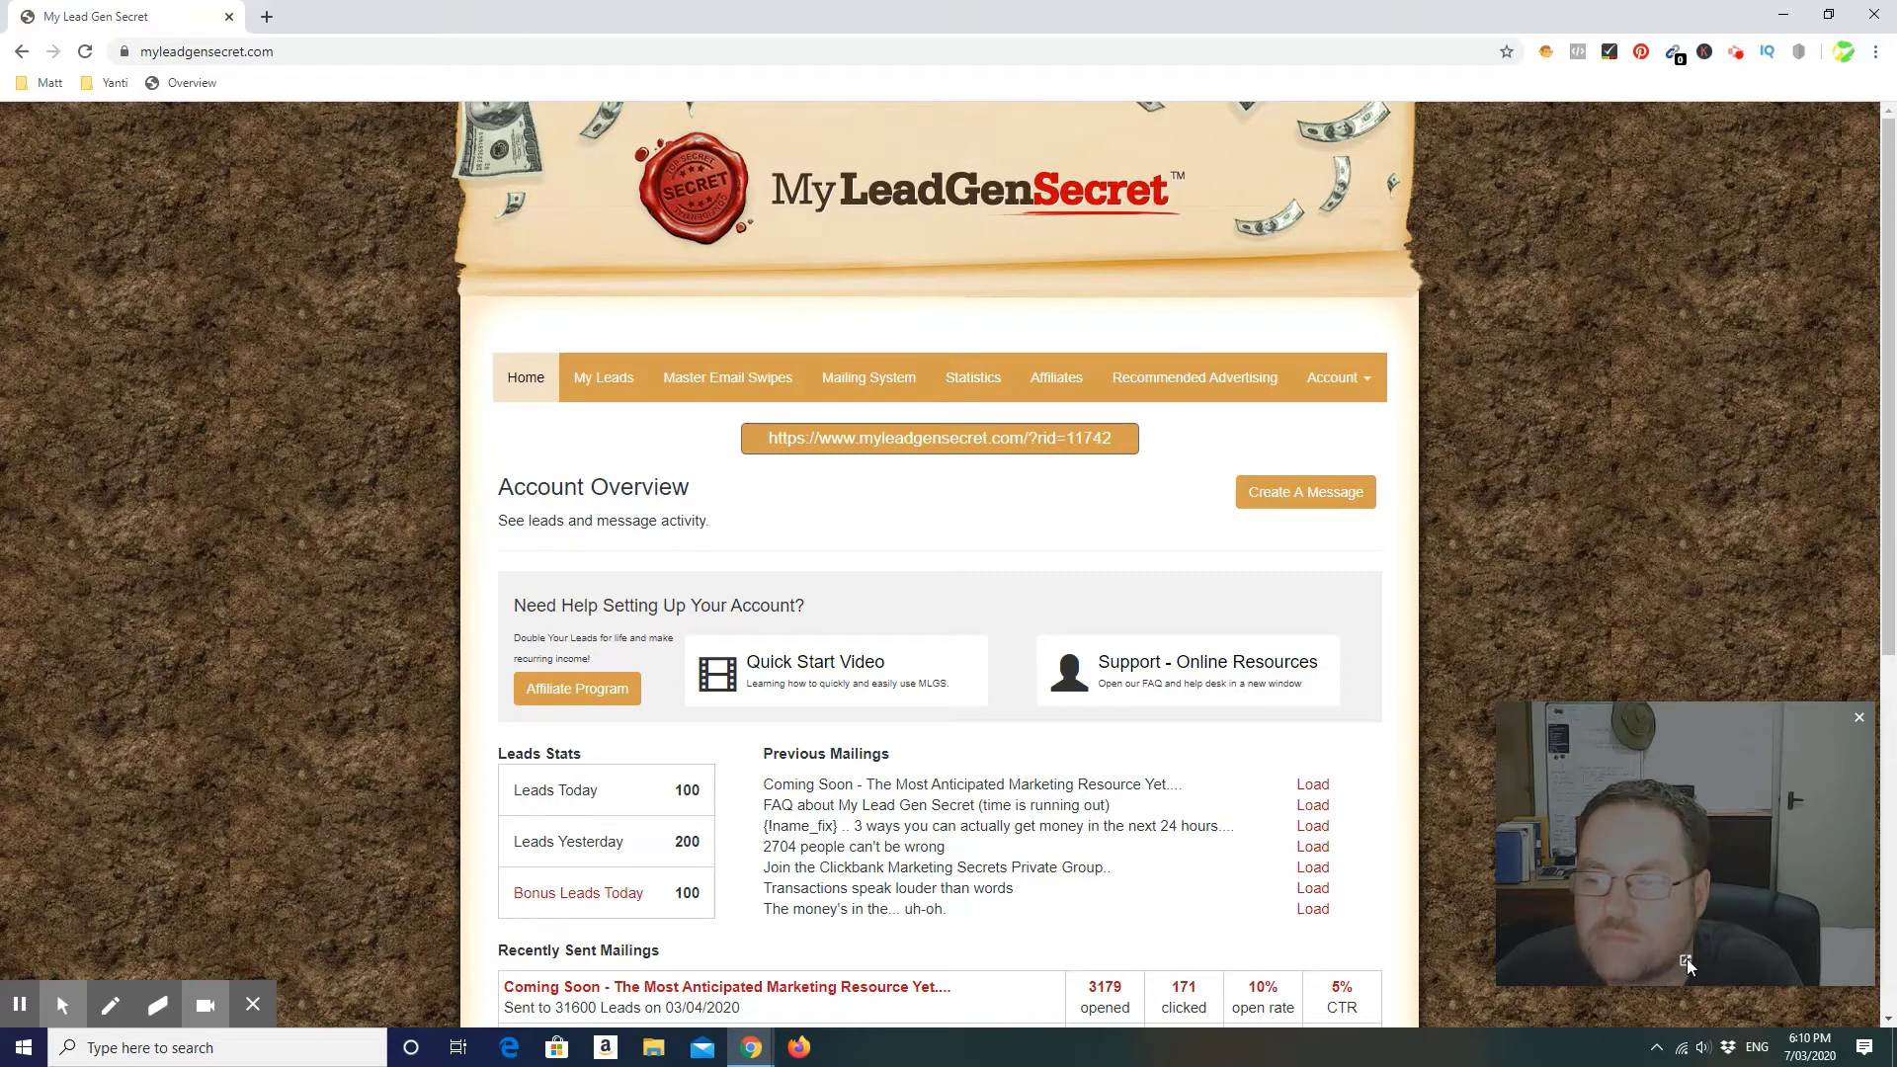
pyautogui.click(1859, 718)
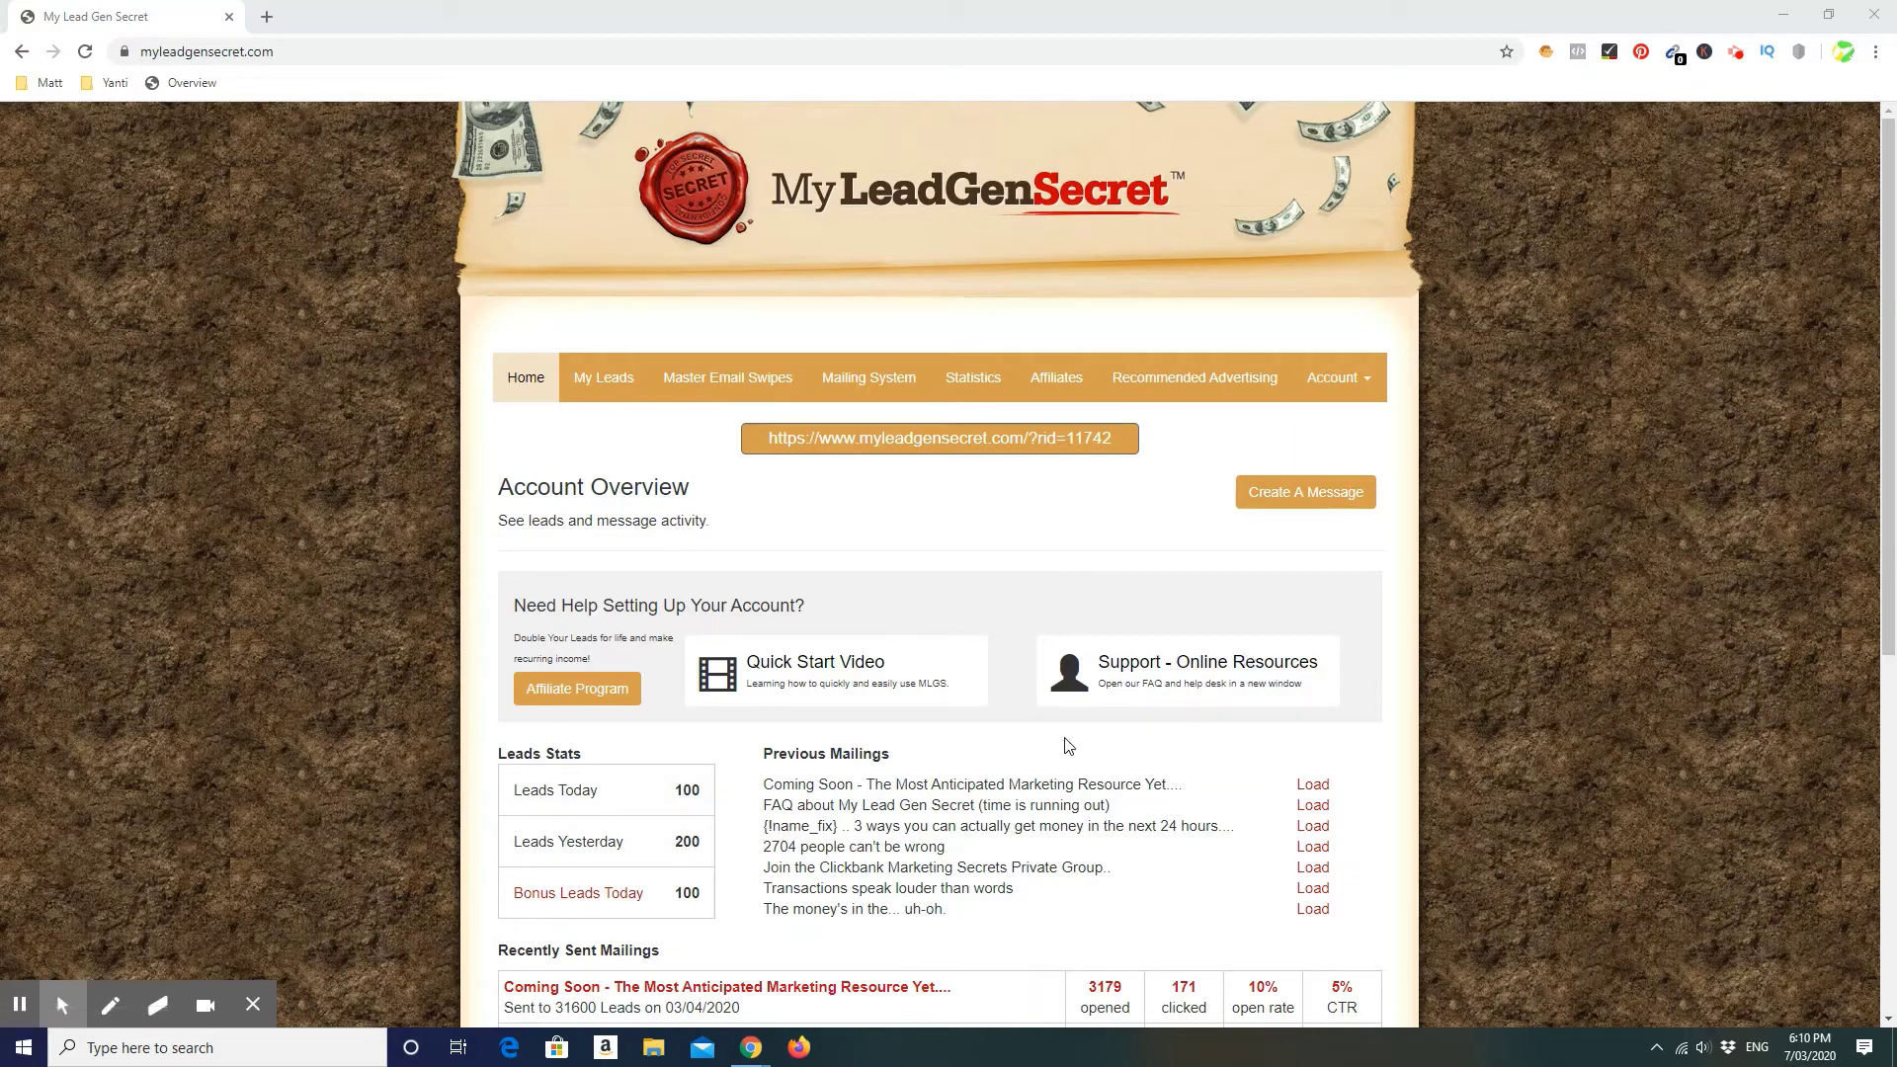
pyautogui.scroll(-3, 973, 732)
pyautogui.scroll(-3, 993, 700)
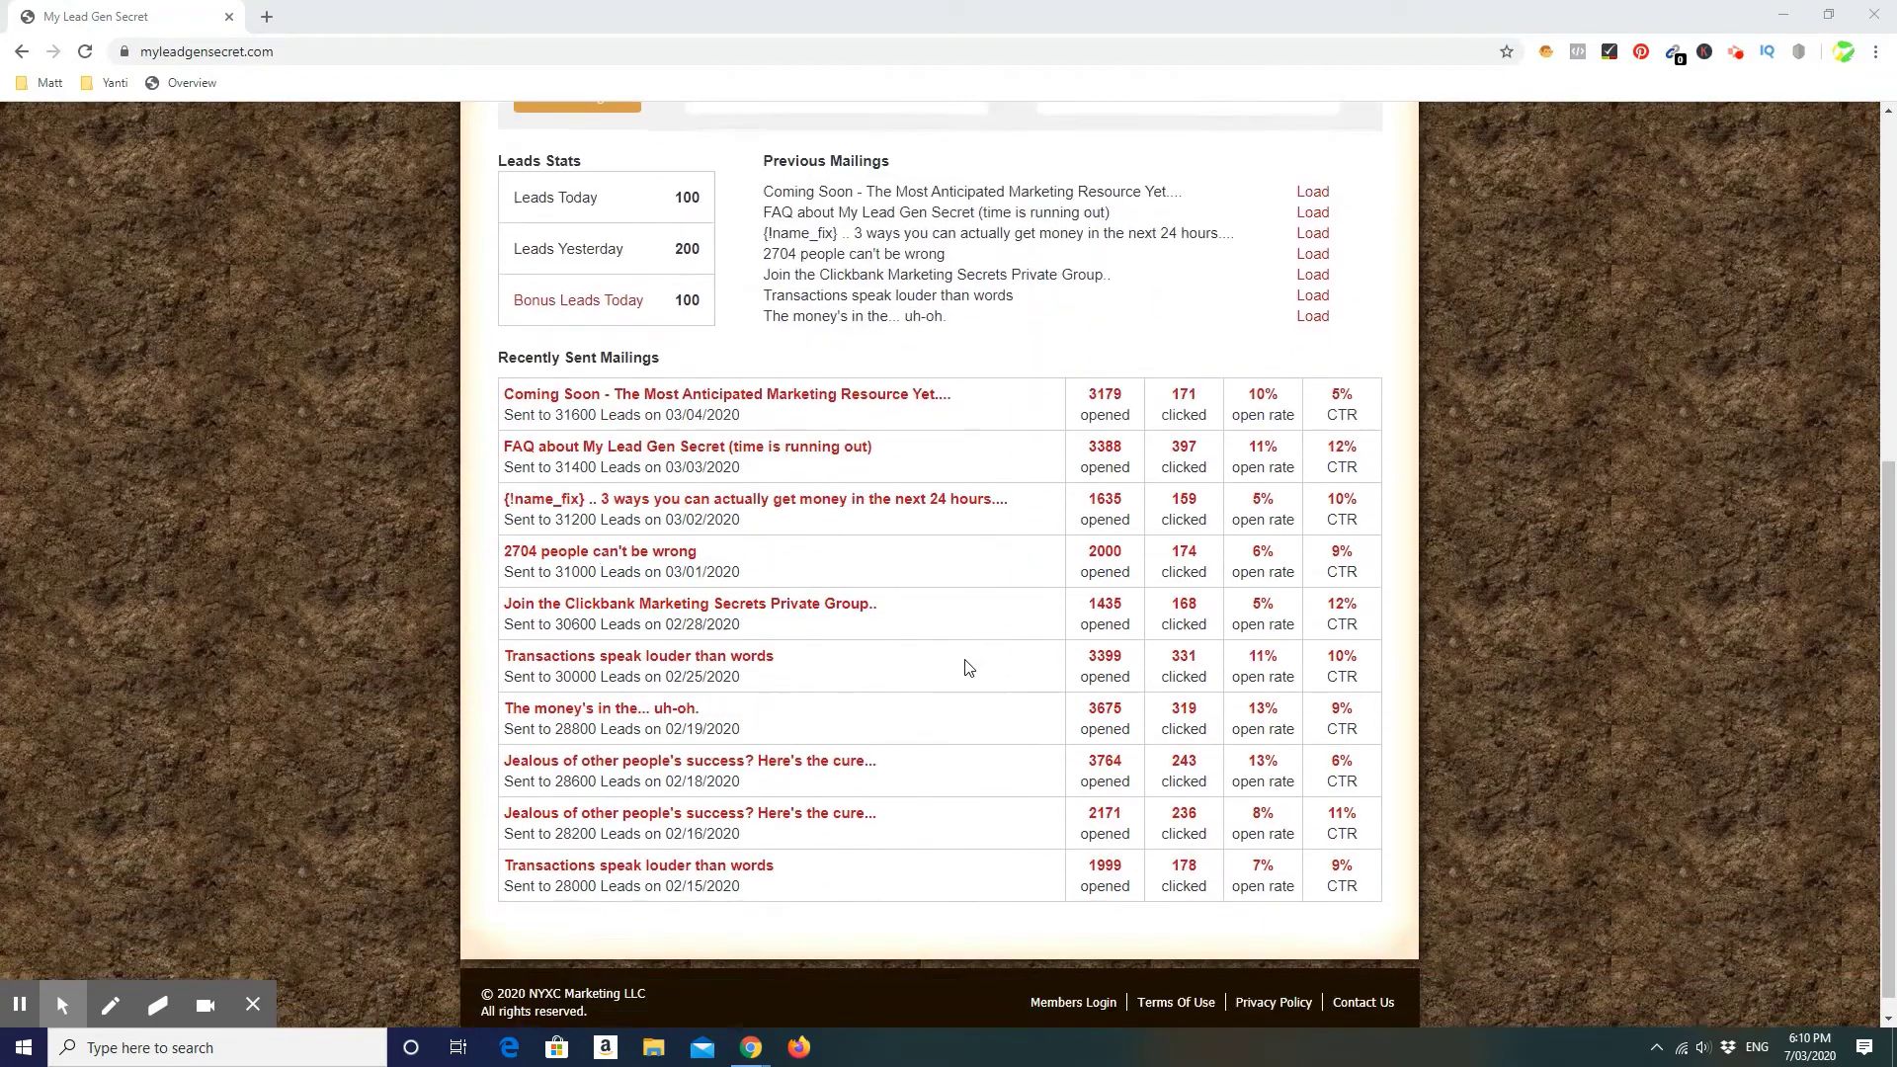
pyautogui.scroll(2, 953, 702)
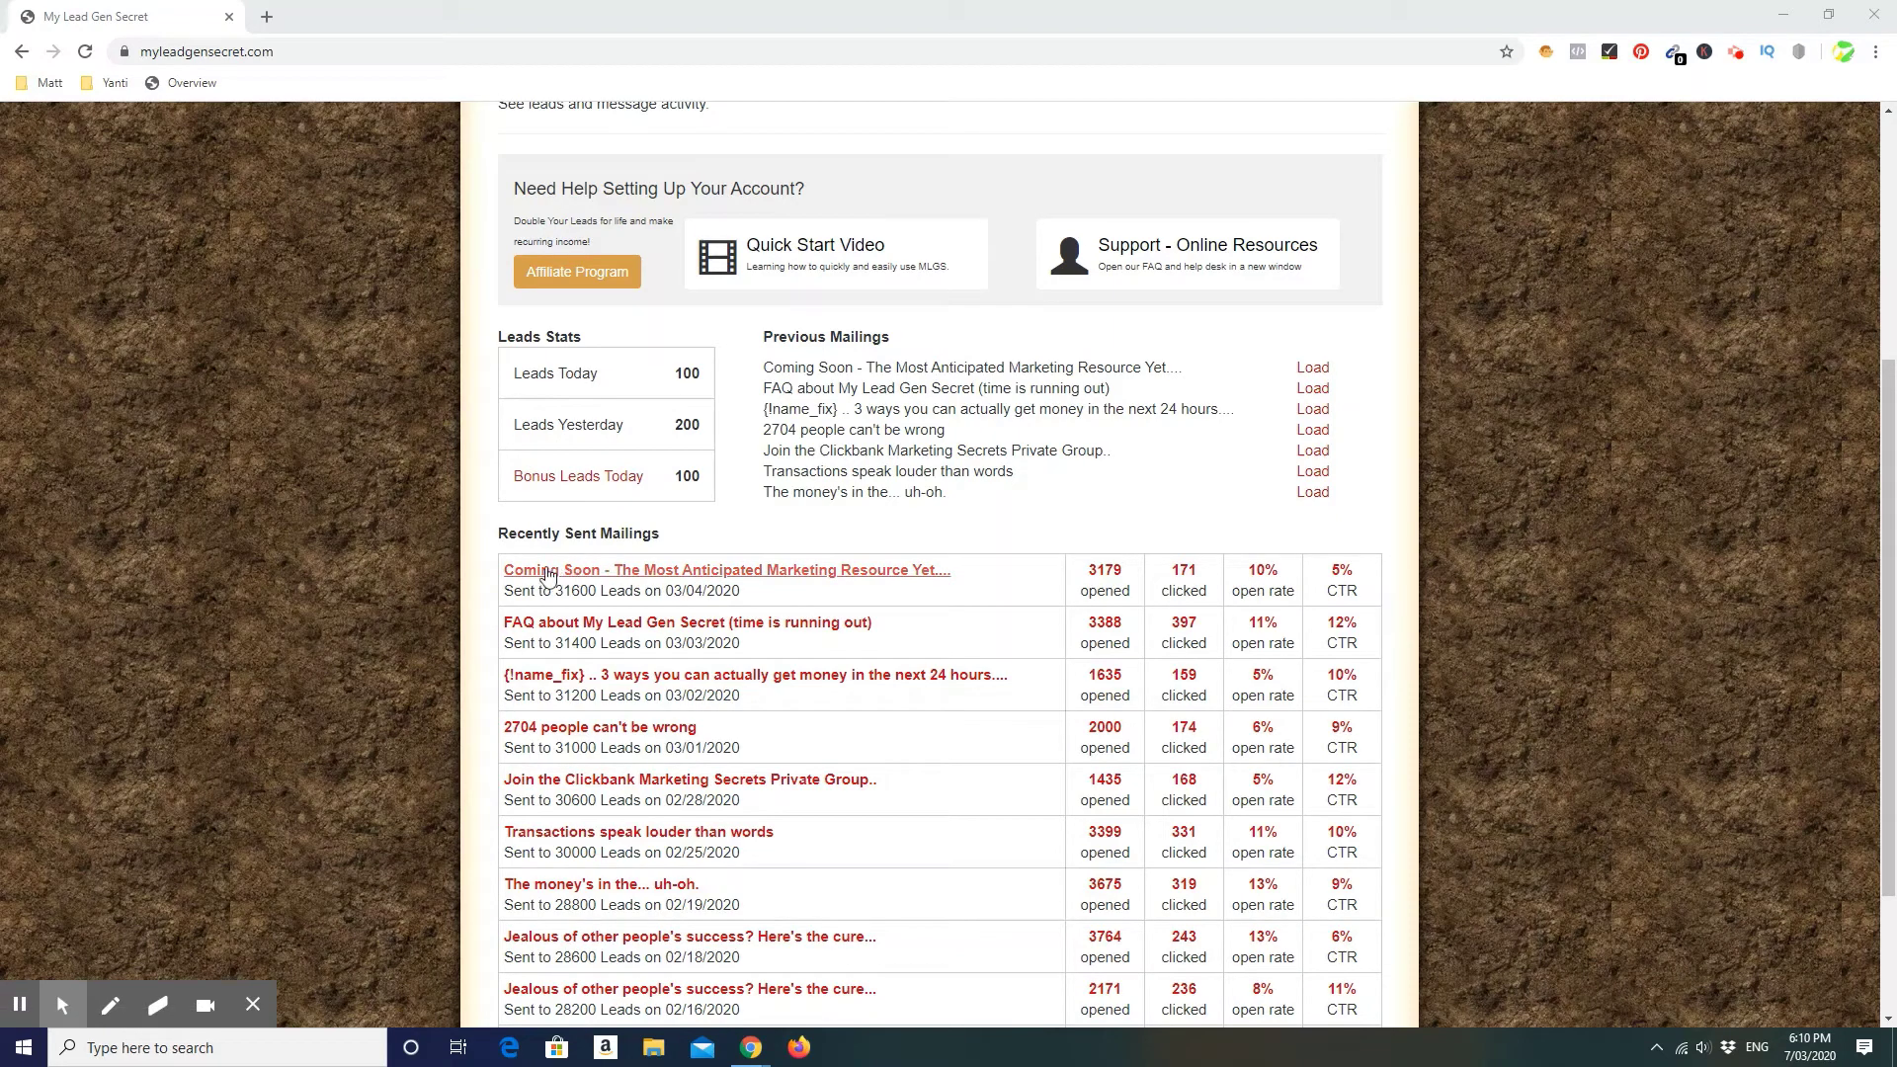
pyautogui.scroll(3, 919, 593)
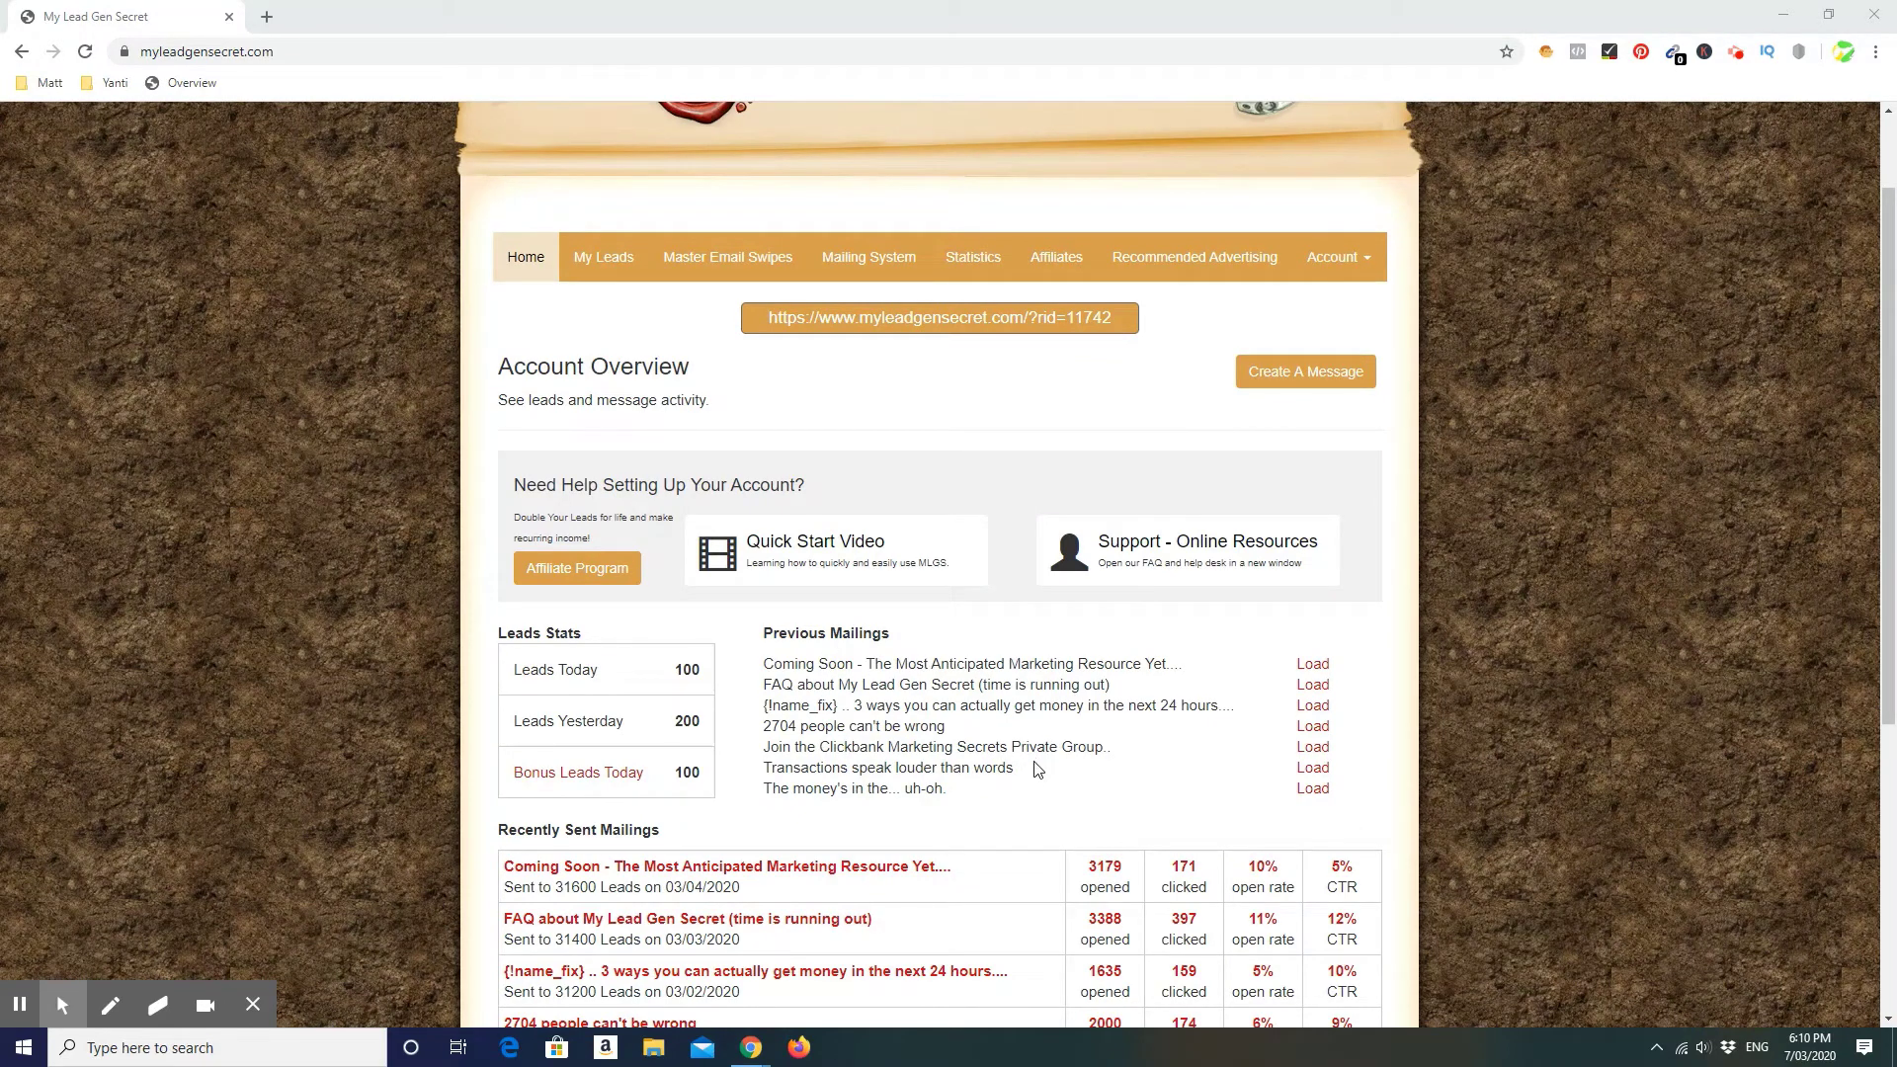
pyautogui.scroll(-1, 1037, 767)
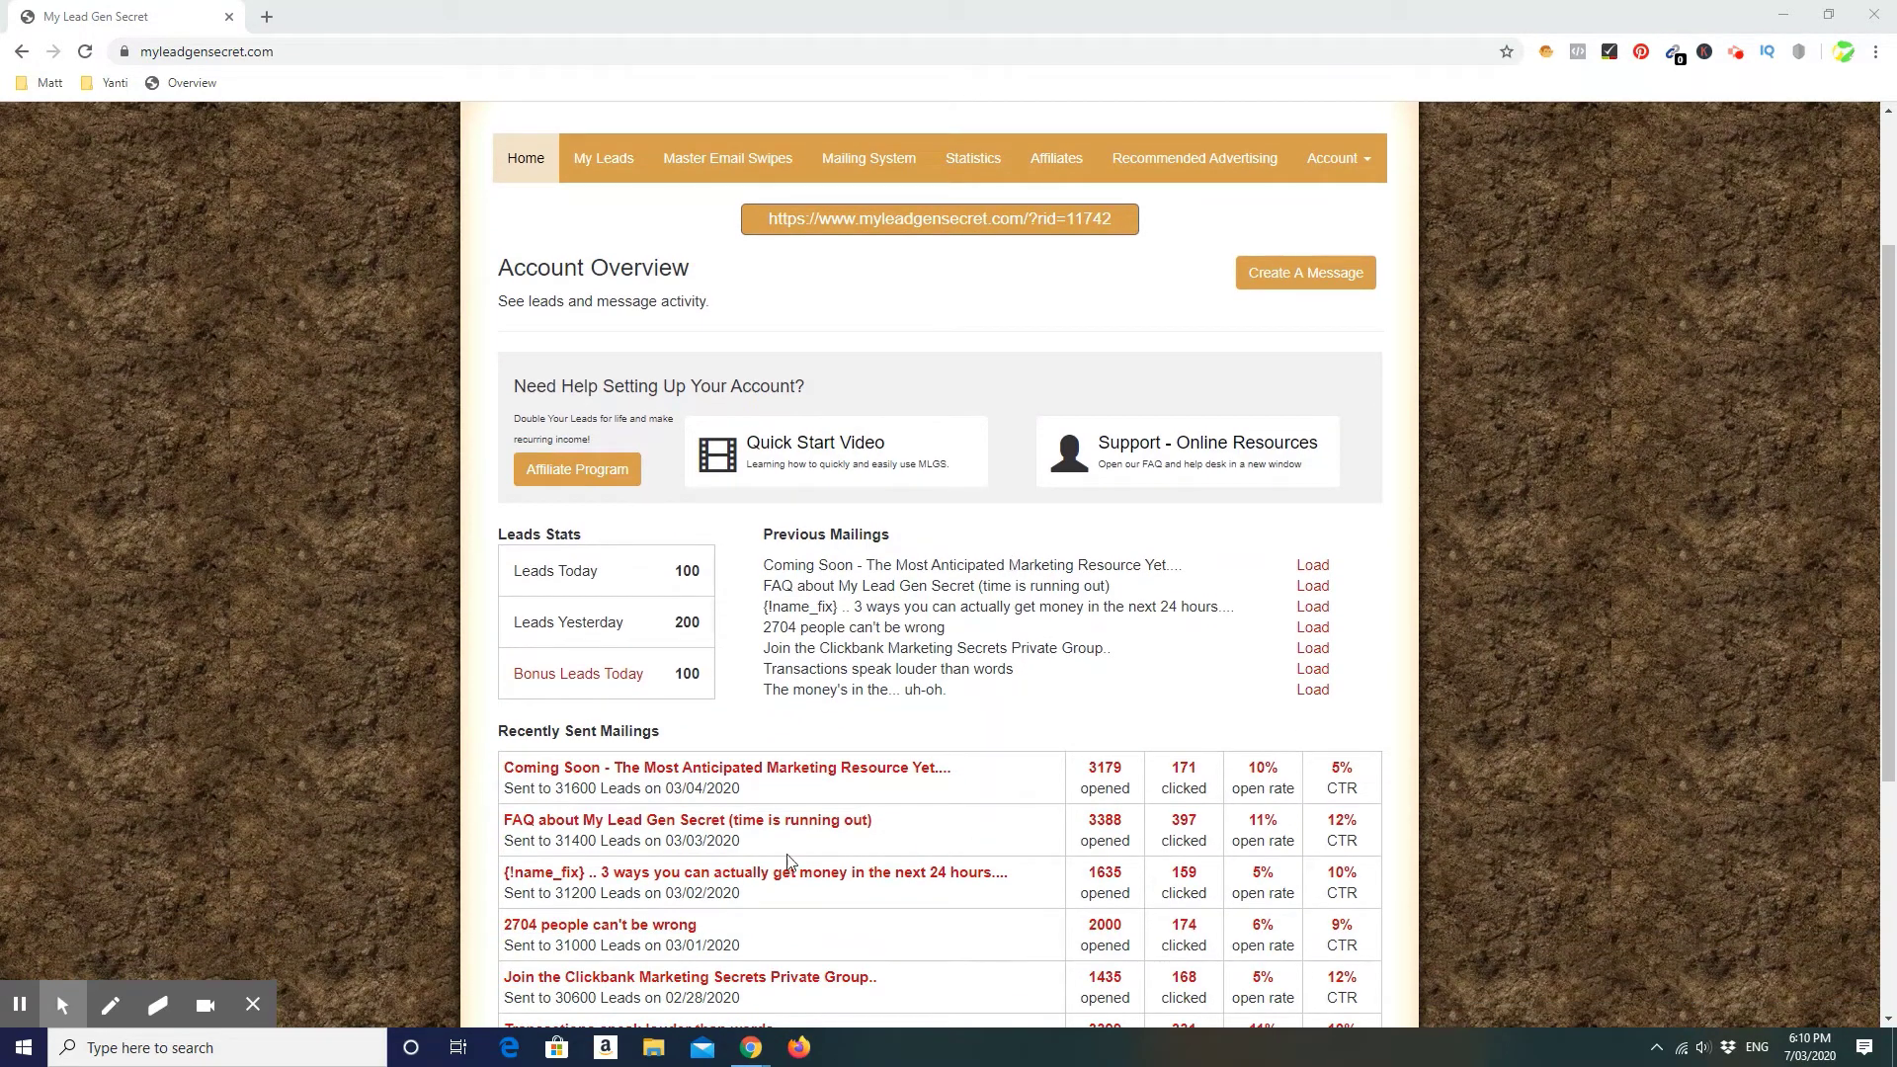
pyautogui.scroll(1, 859, 844)
pyautogui.scroll(1, 874, 819)
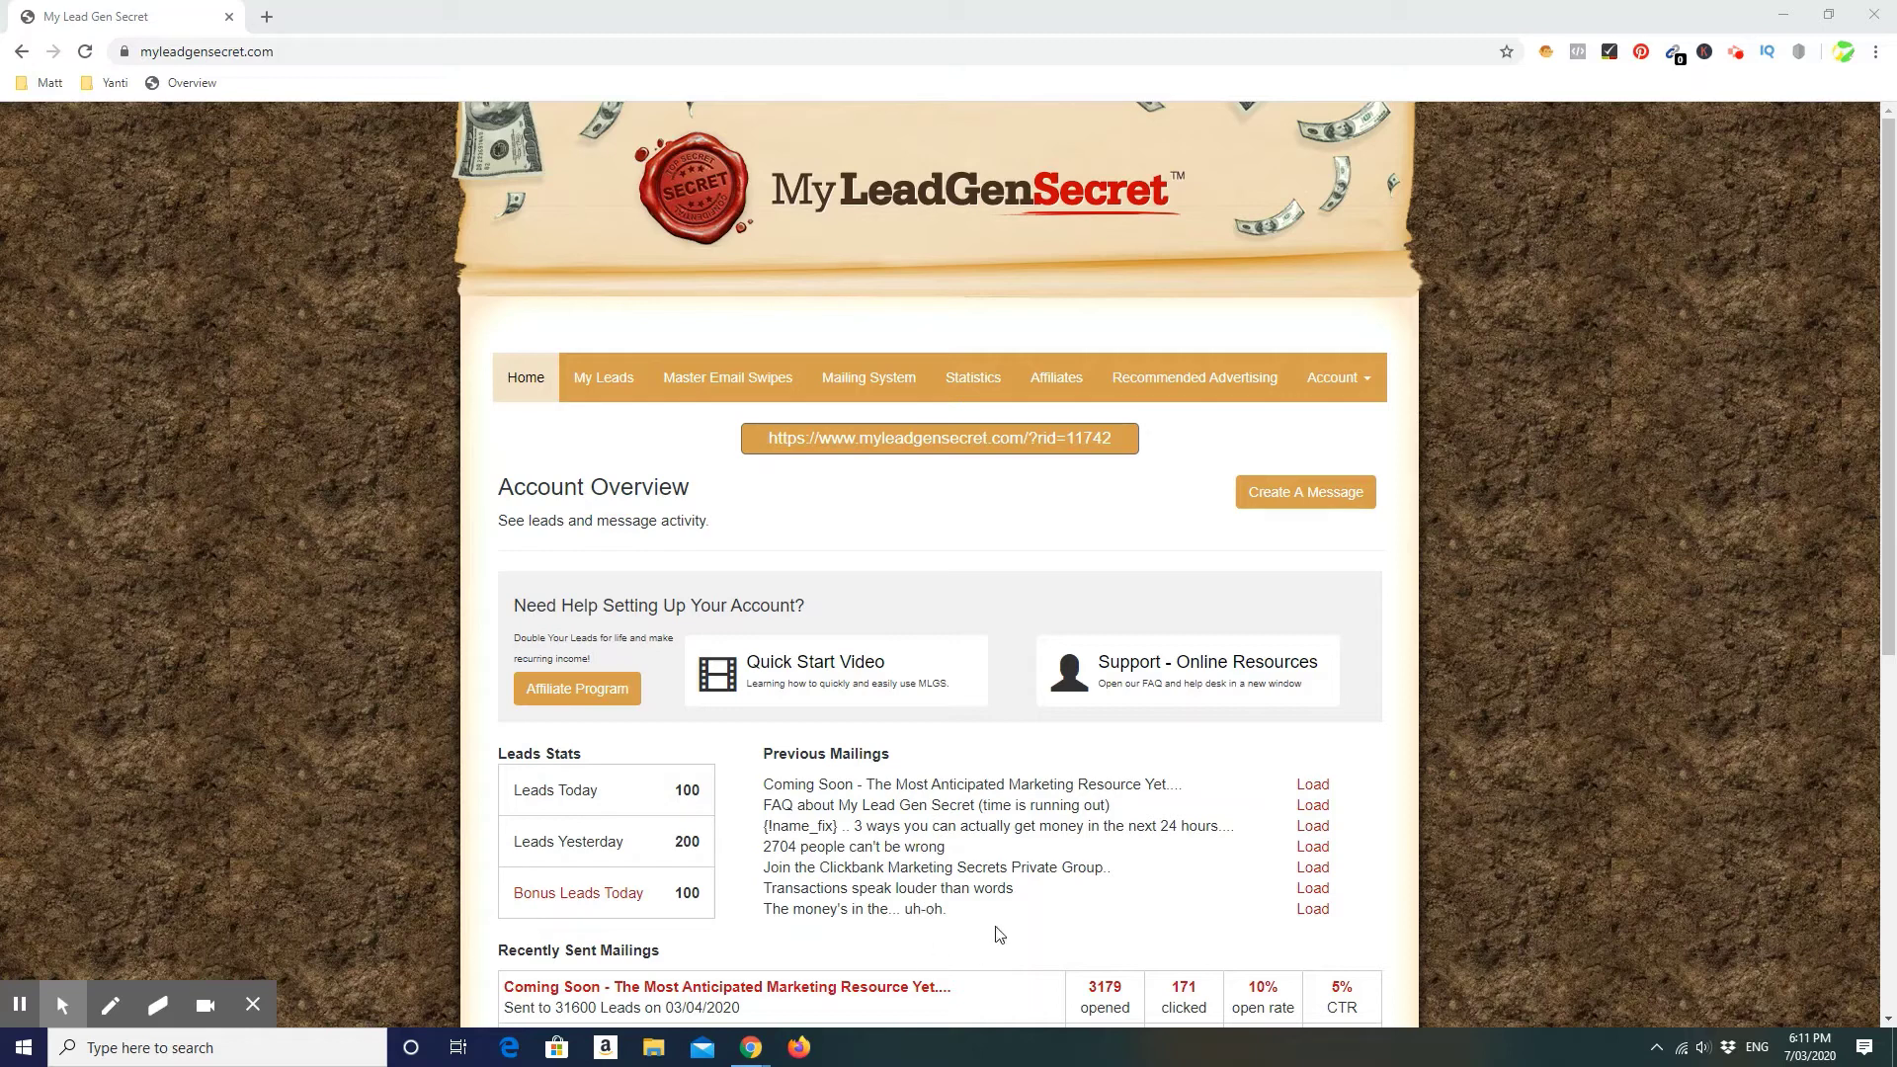
pyautogui.scroll(-2, 990, 868)
pyautogui.scroll(2, 989, 868)
pyautogui.scroll(-2, 988, 701)
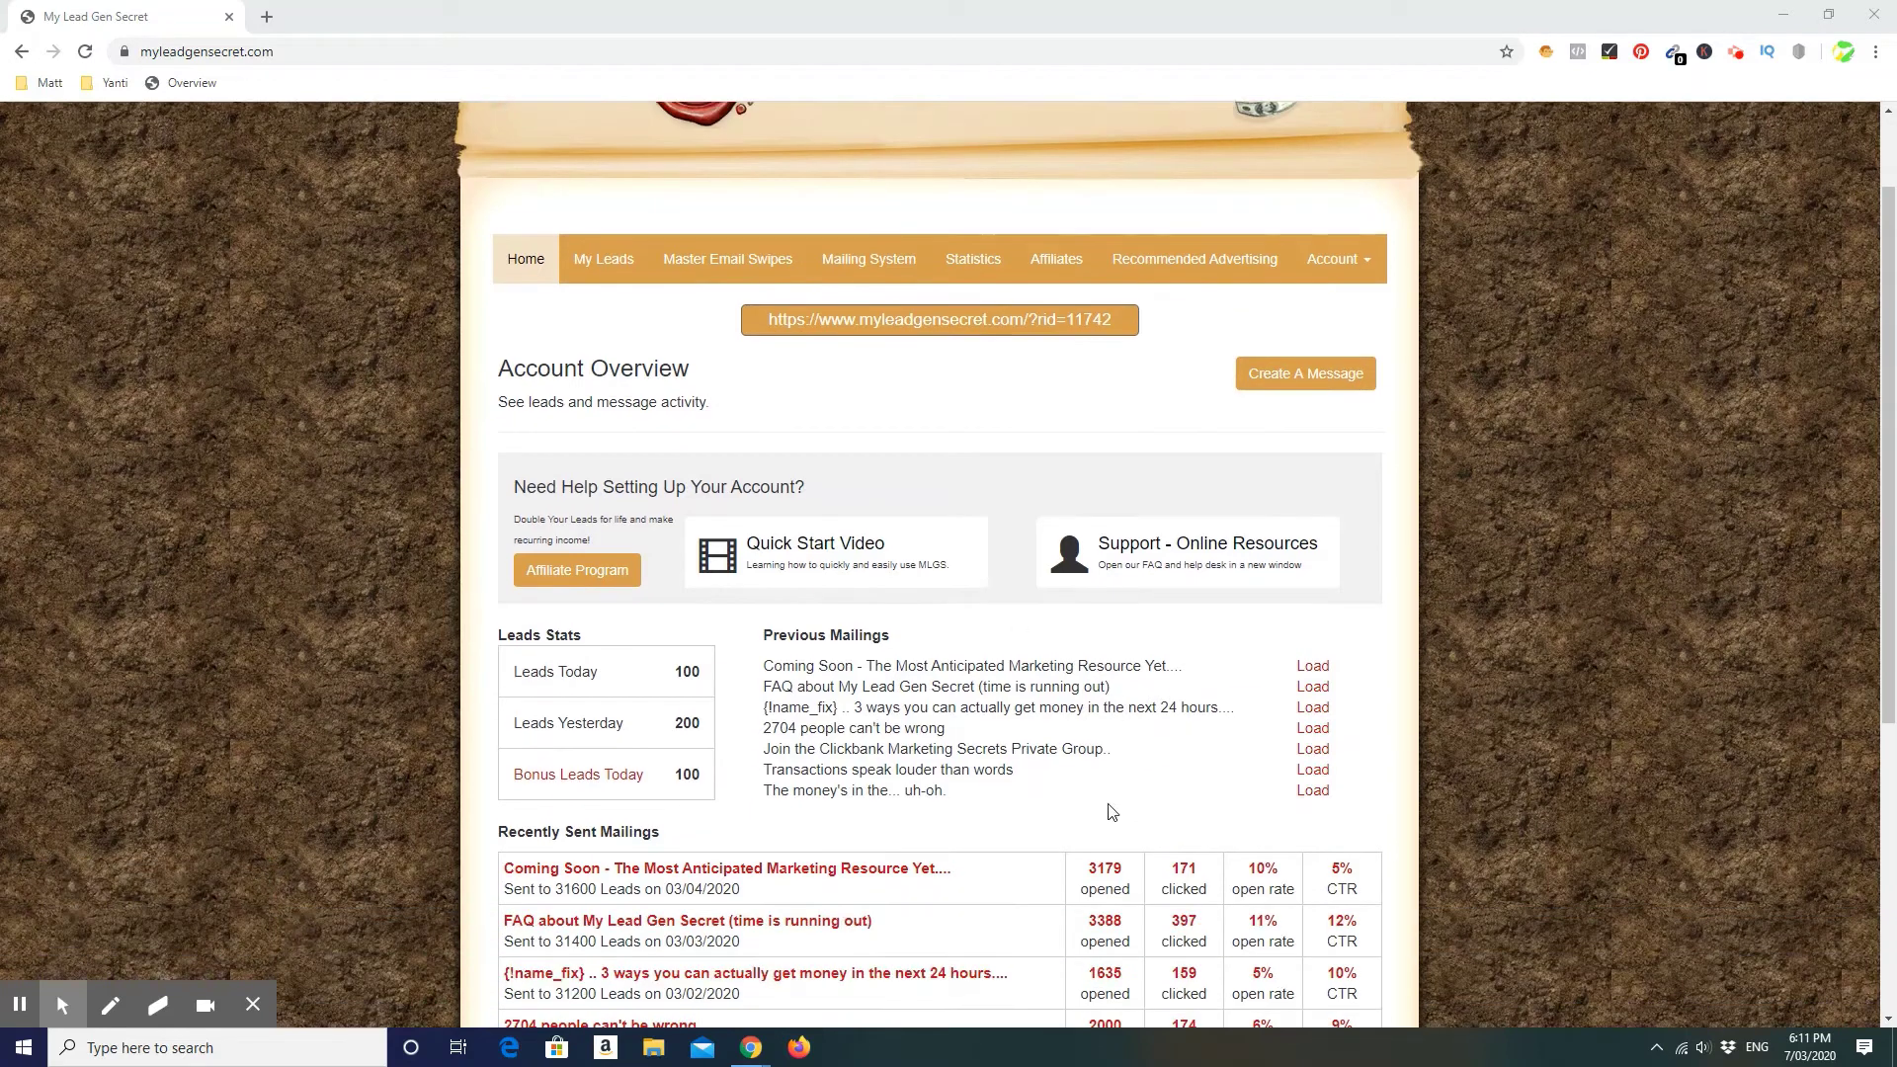
pyautogui.scroll(2, 1109, 800)
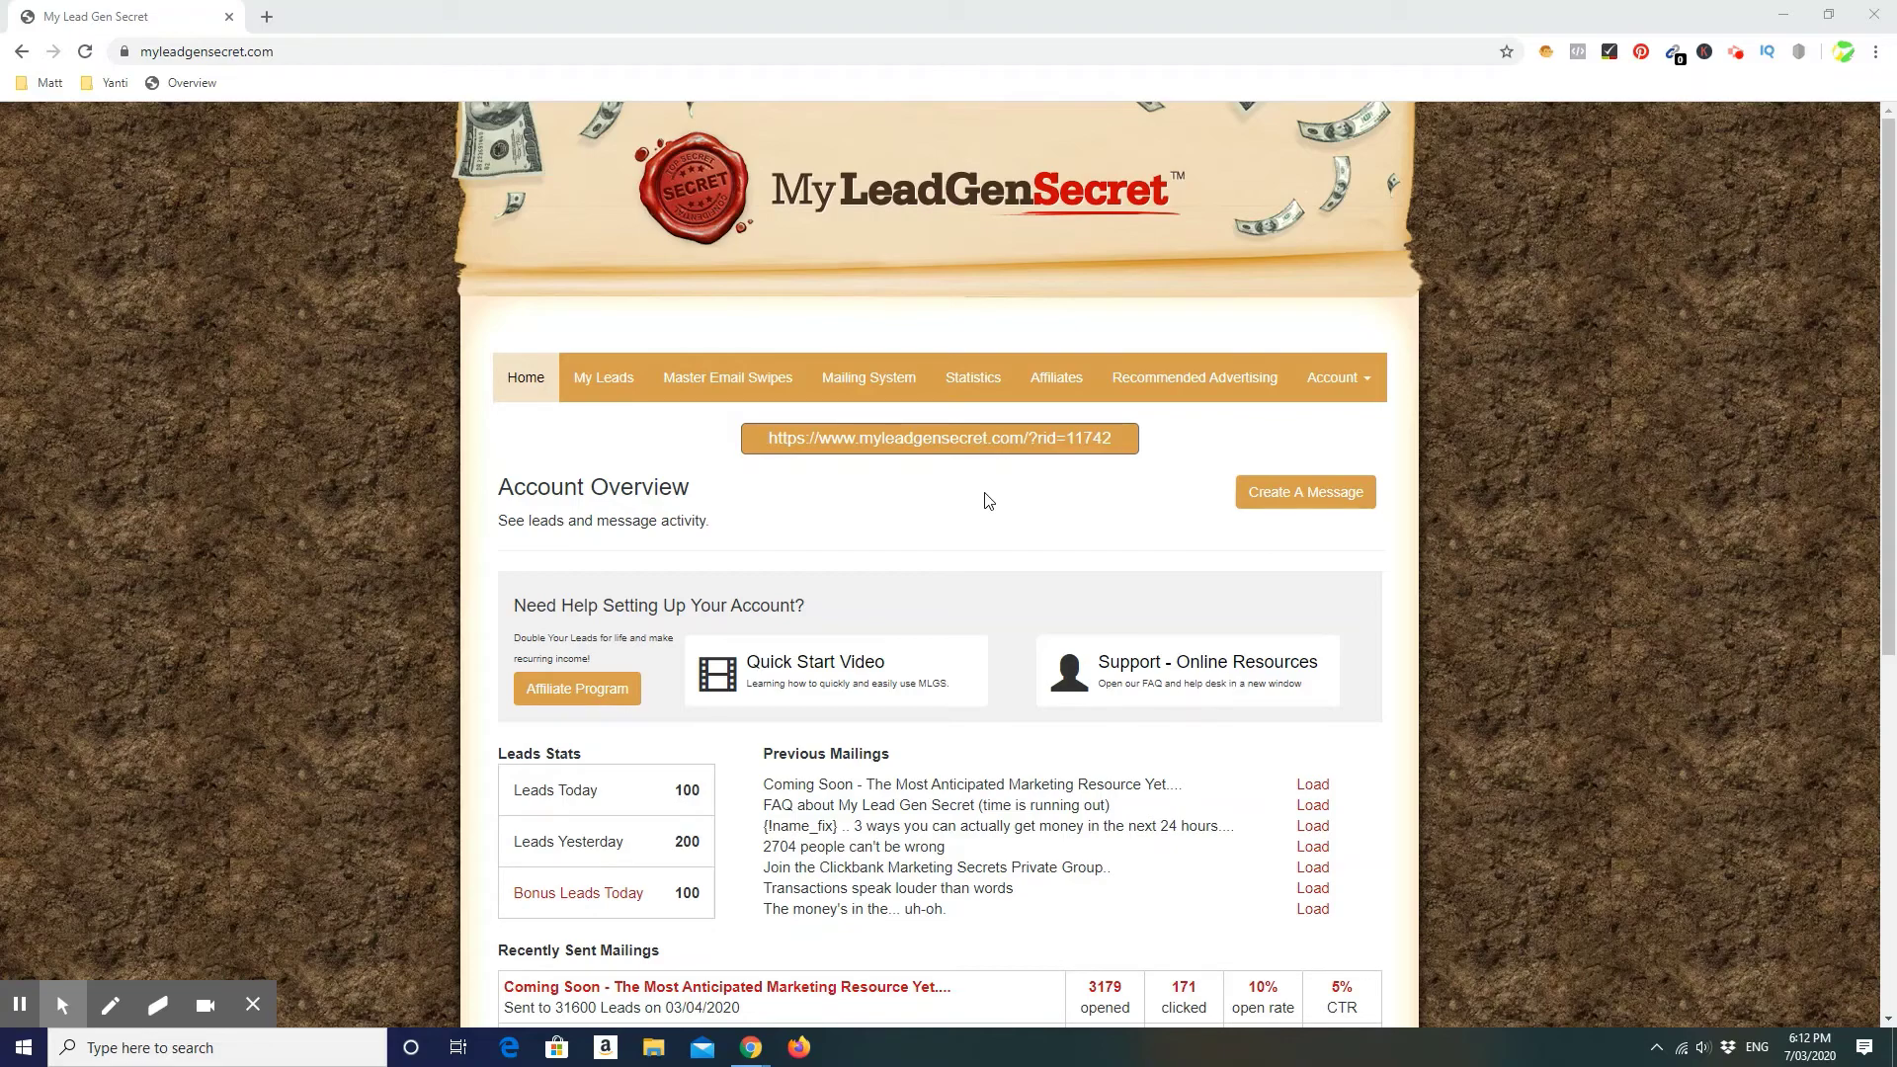
pyautogui.scroll(-4, 968, 554)
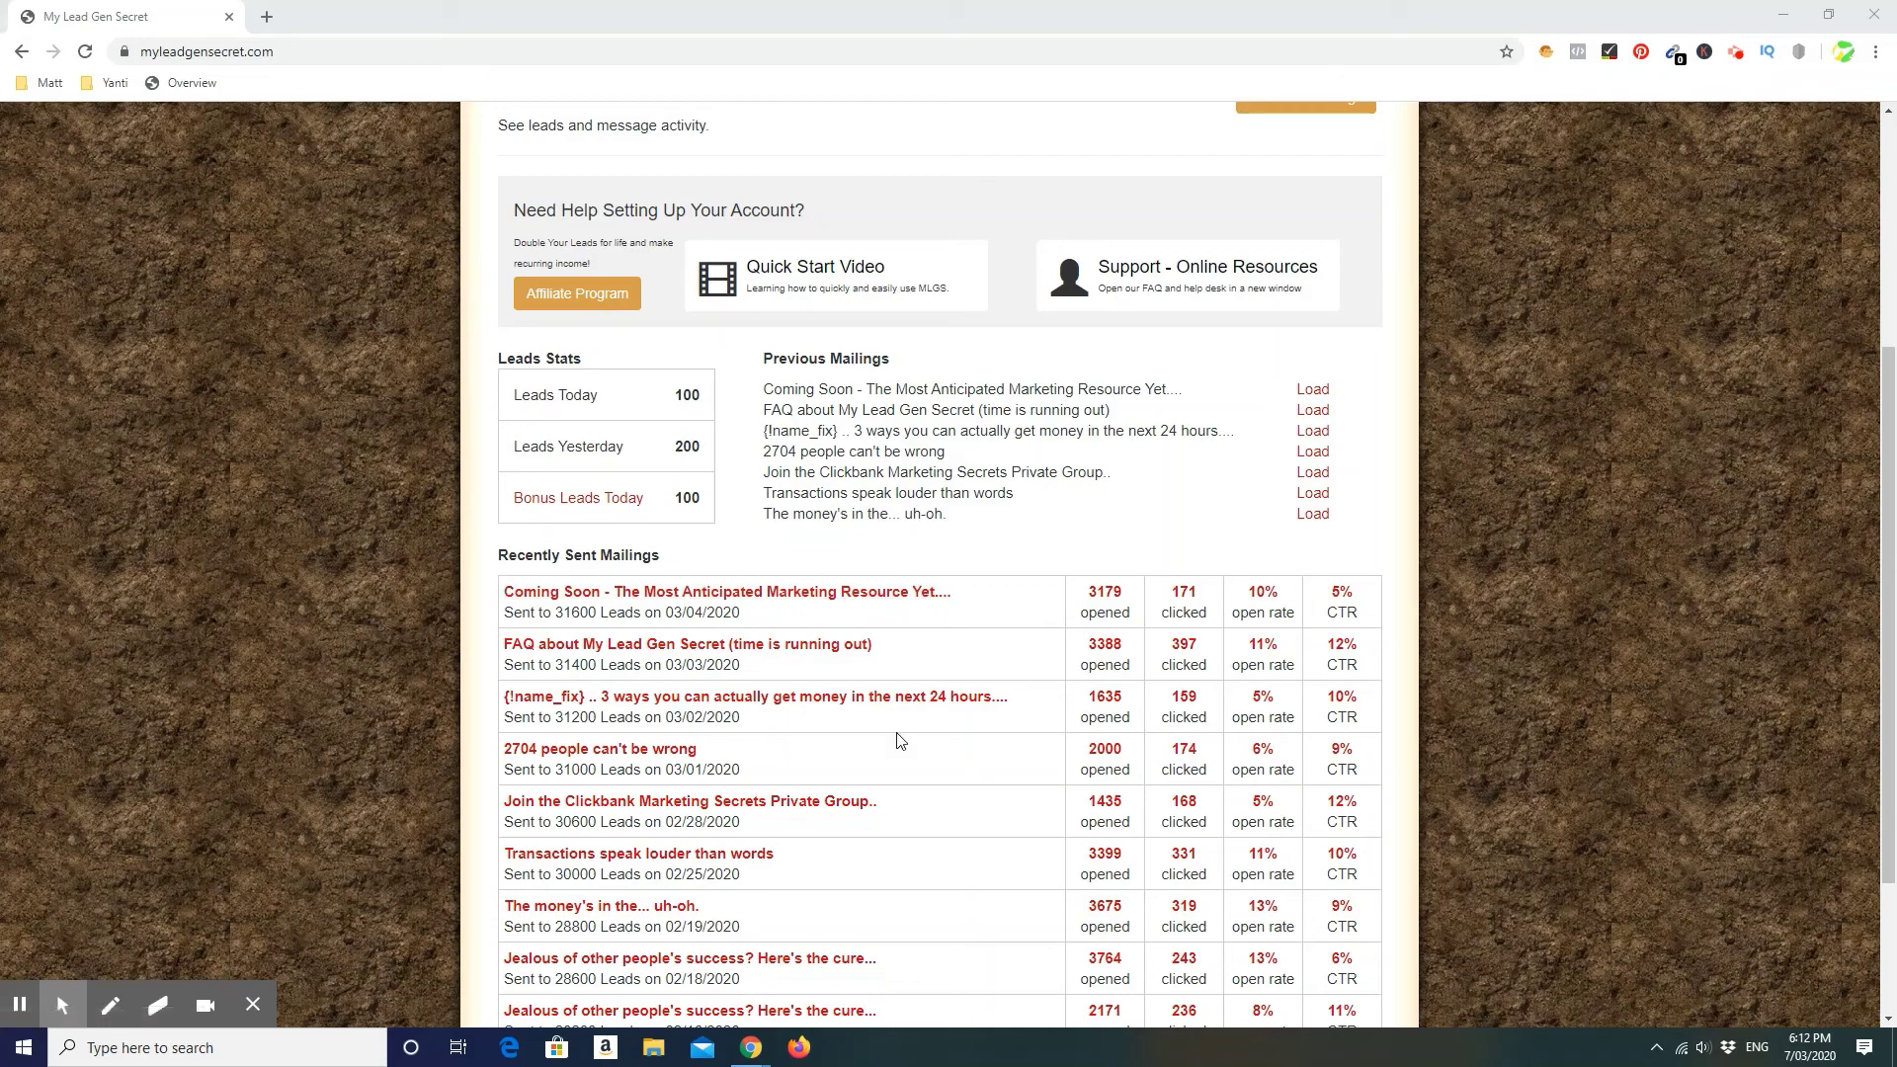
pyautogui.scroll(3, 985, 563)
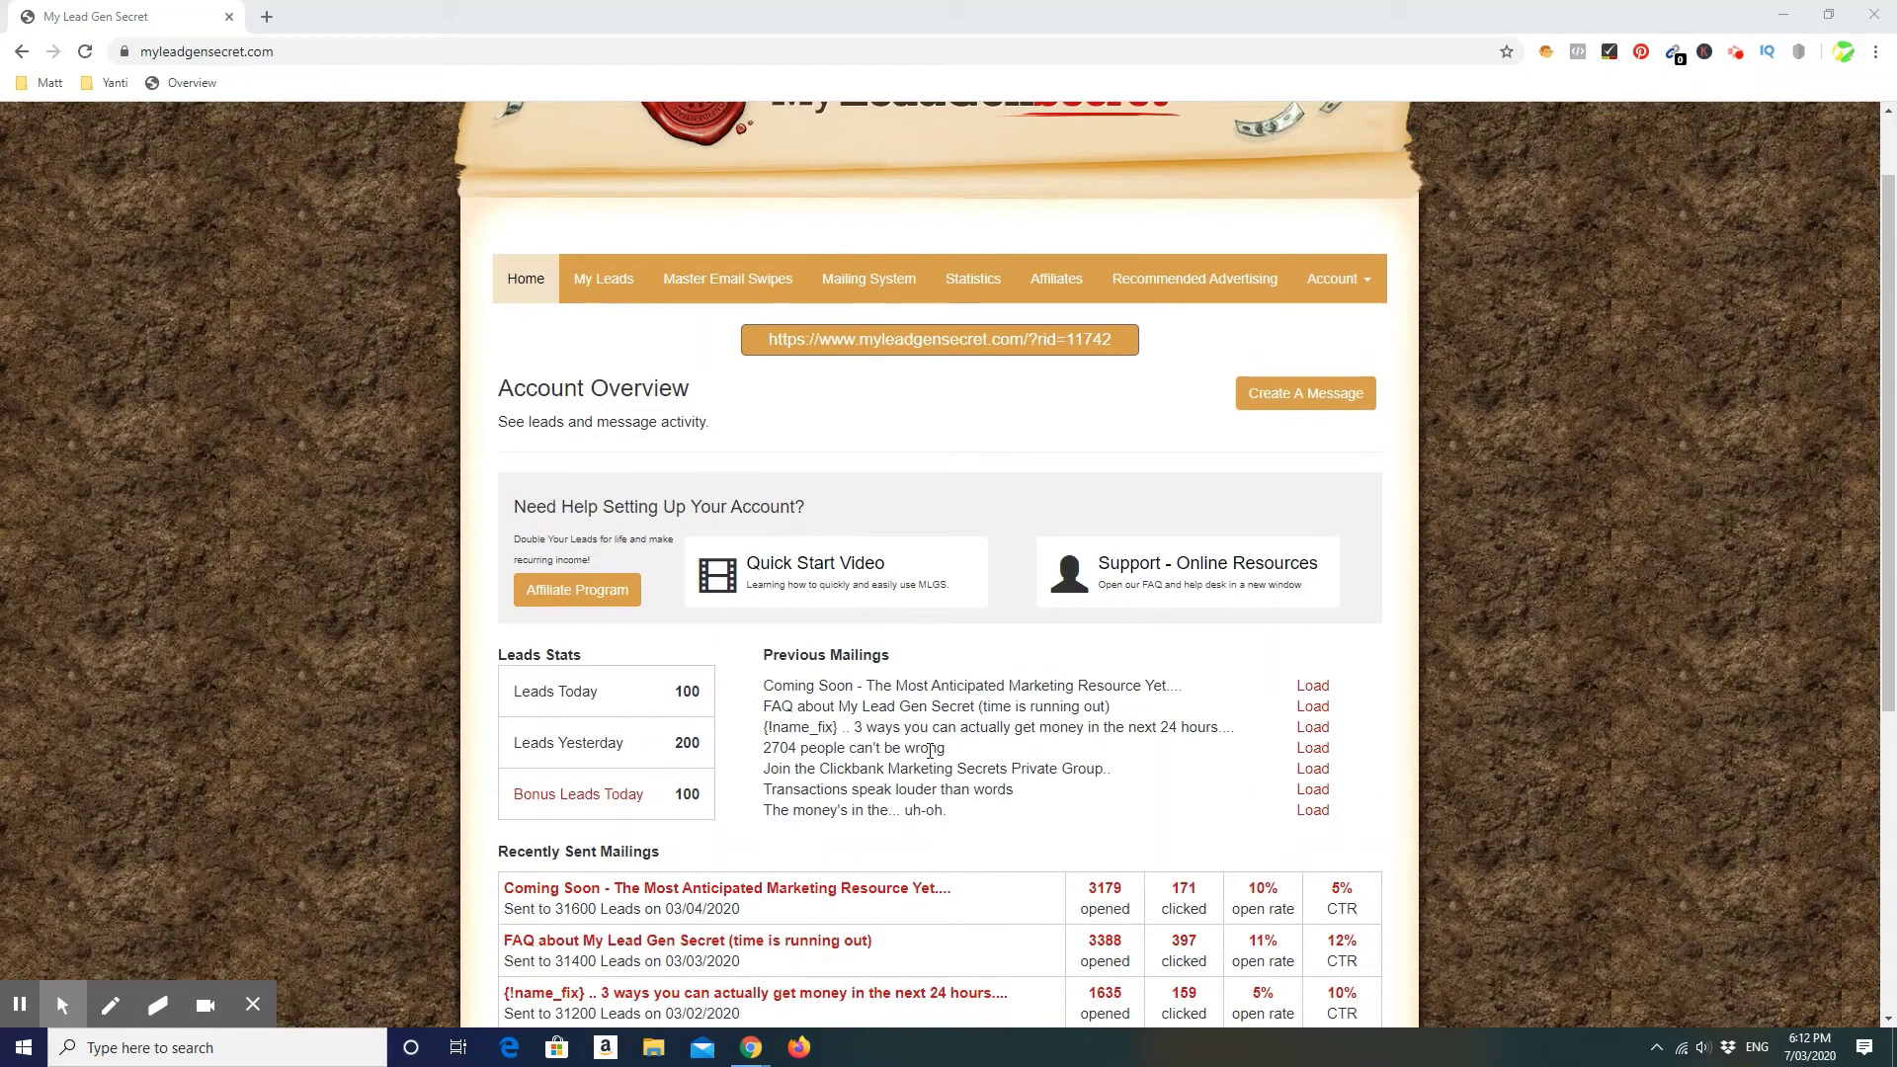
pyautogui.scroll(1, 930, 750)
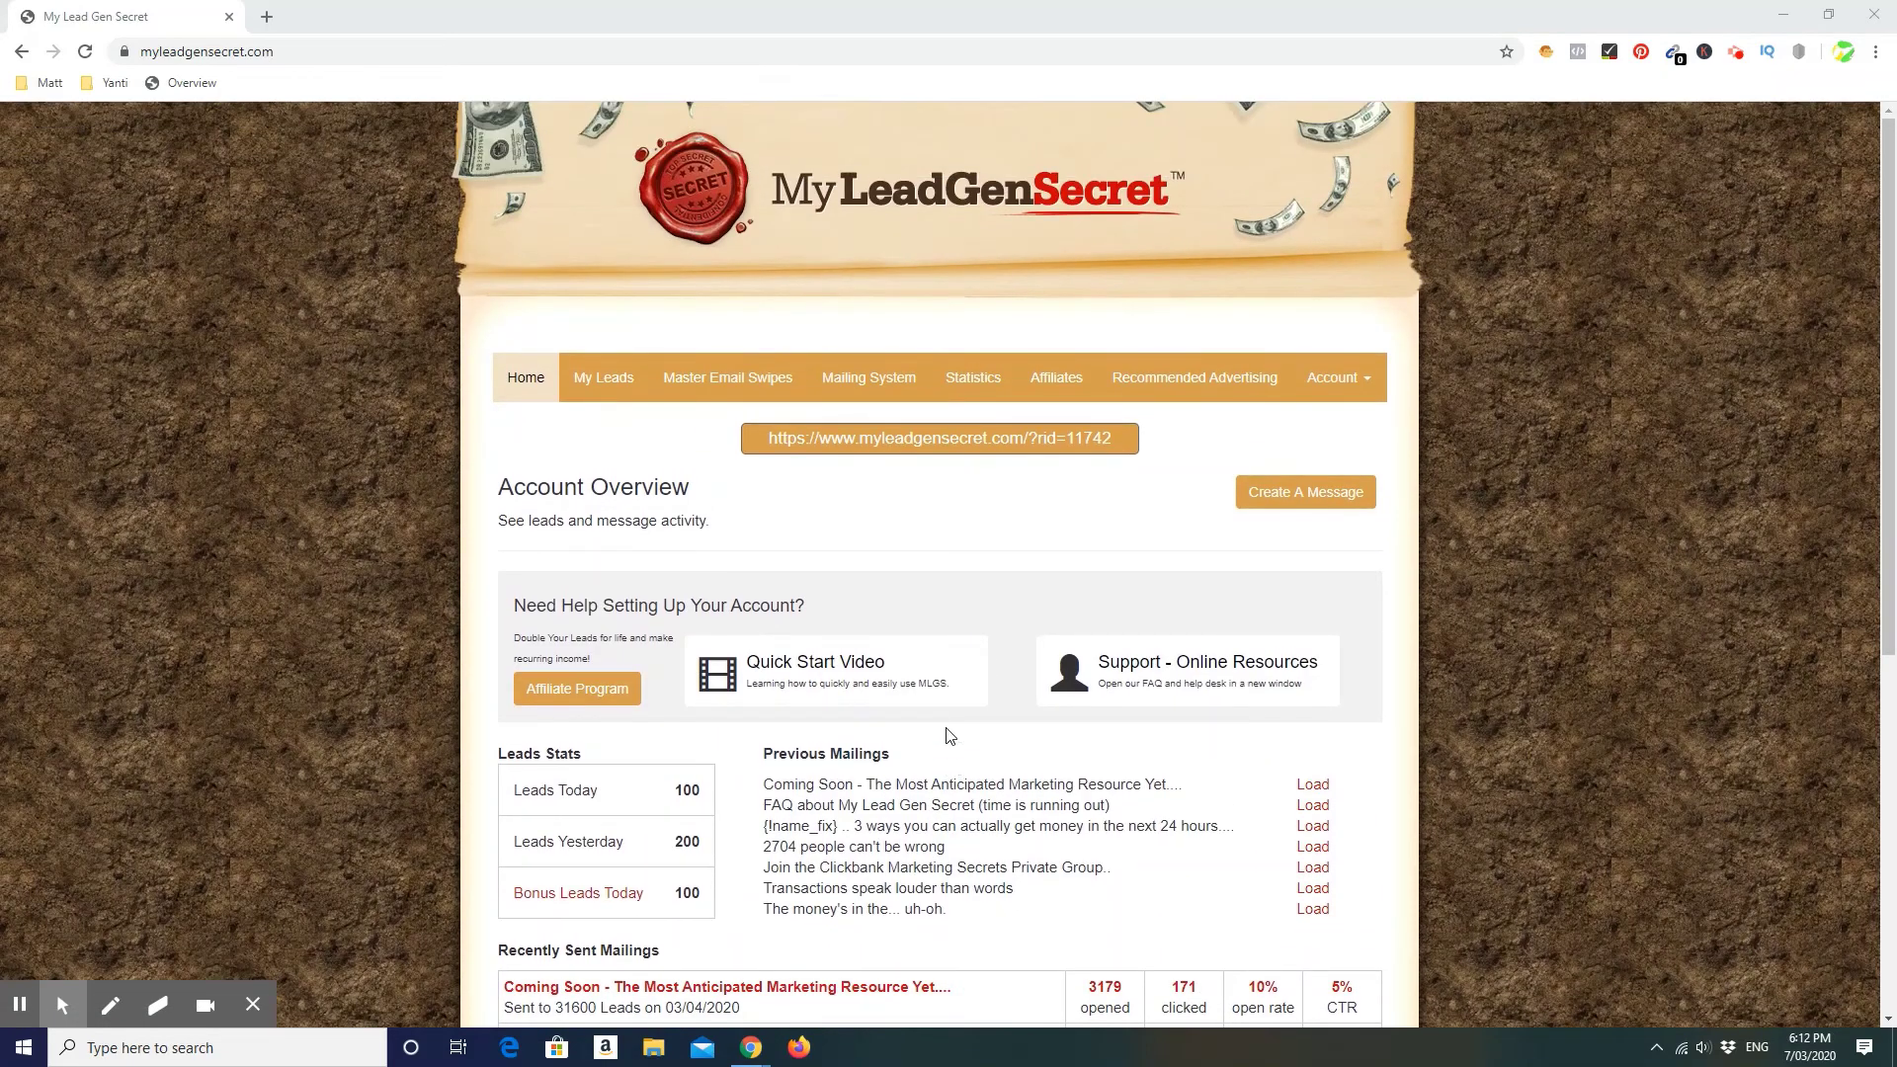
pyautogui.scroll(-1, 988, 454)
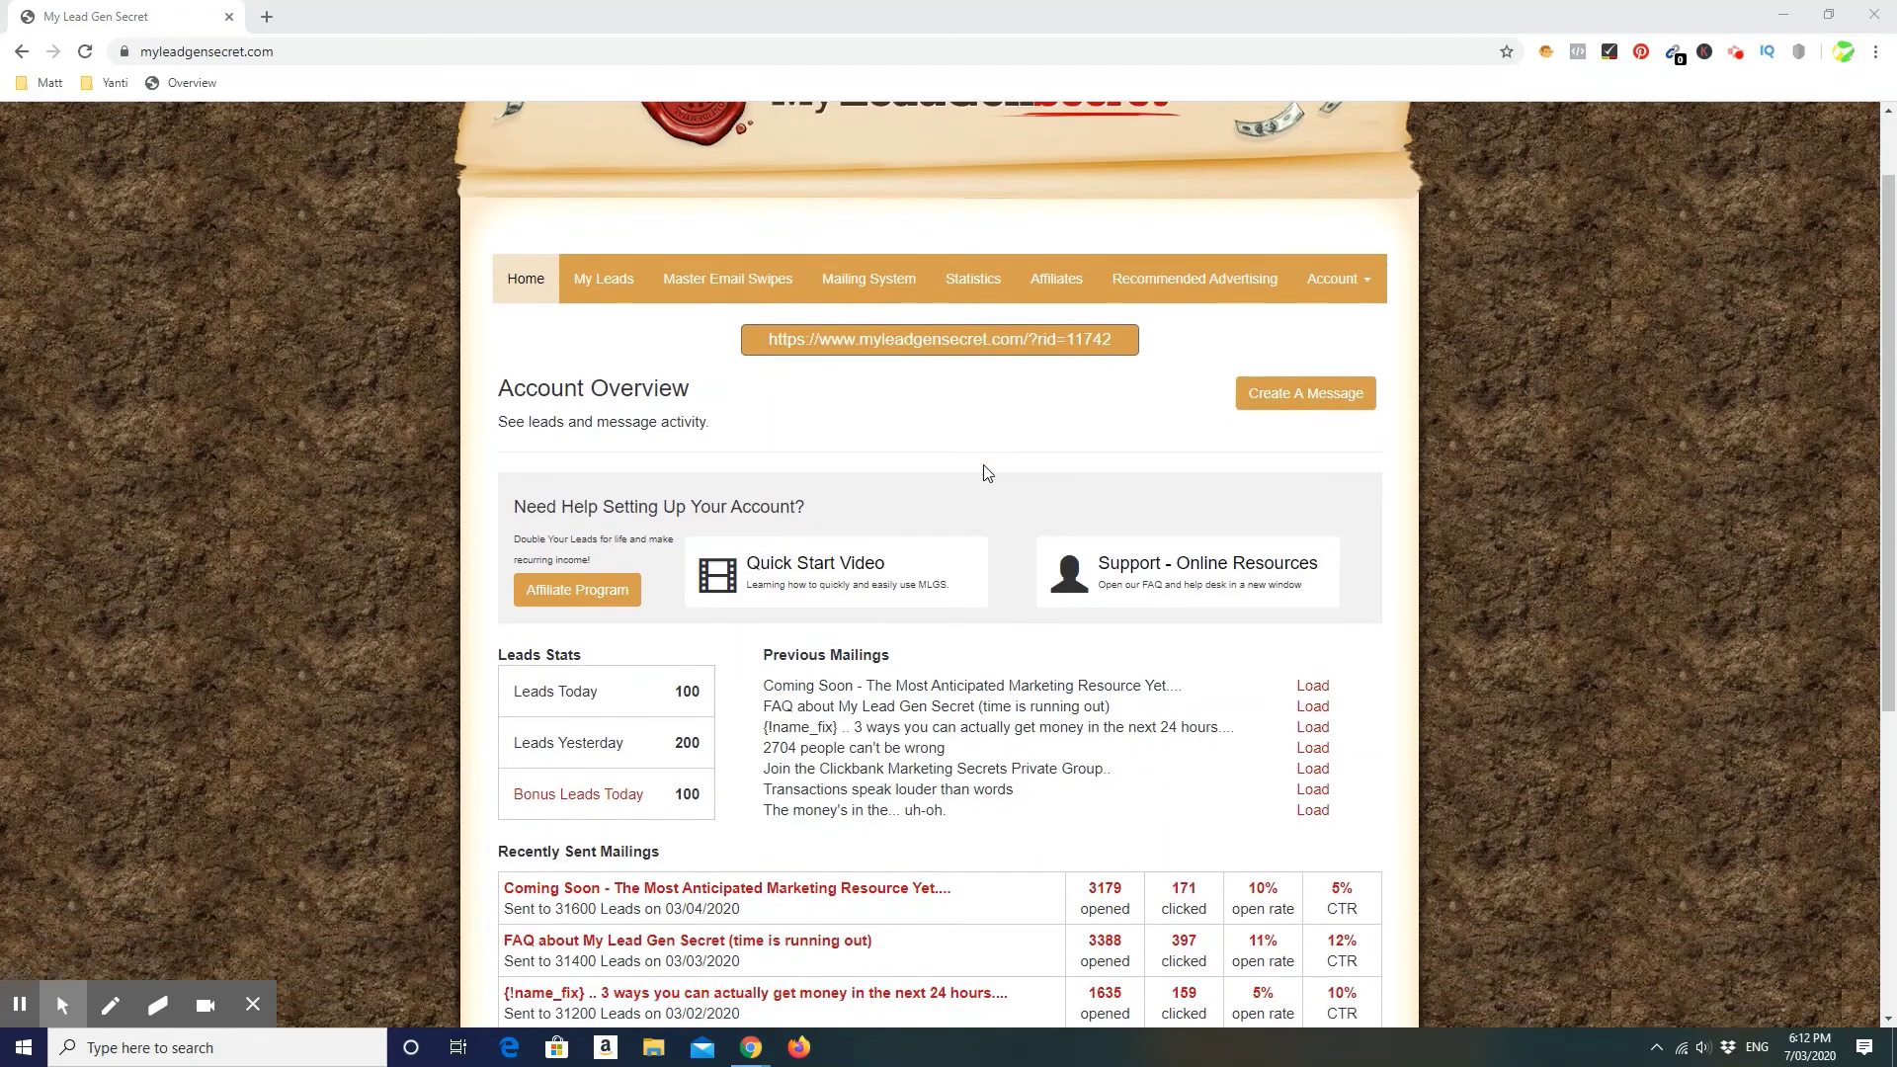
pyautogui.scroll(1, 986, 473)
pyautogui.scroll(-1, 985, 495)
pyautogui.scroll(-5, 986, 495)
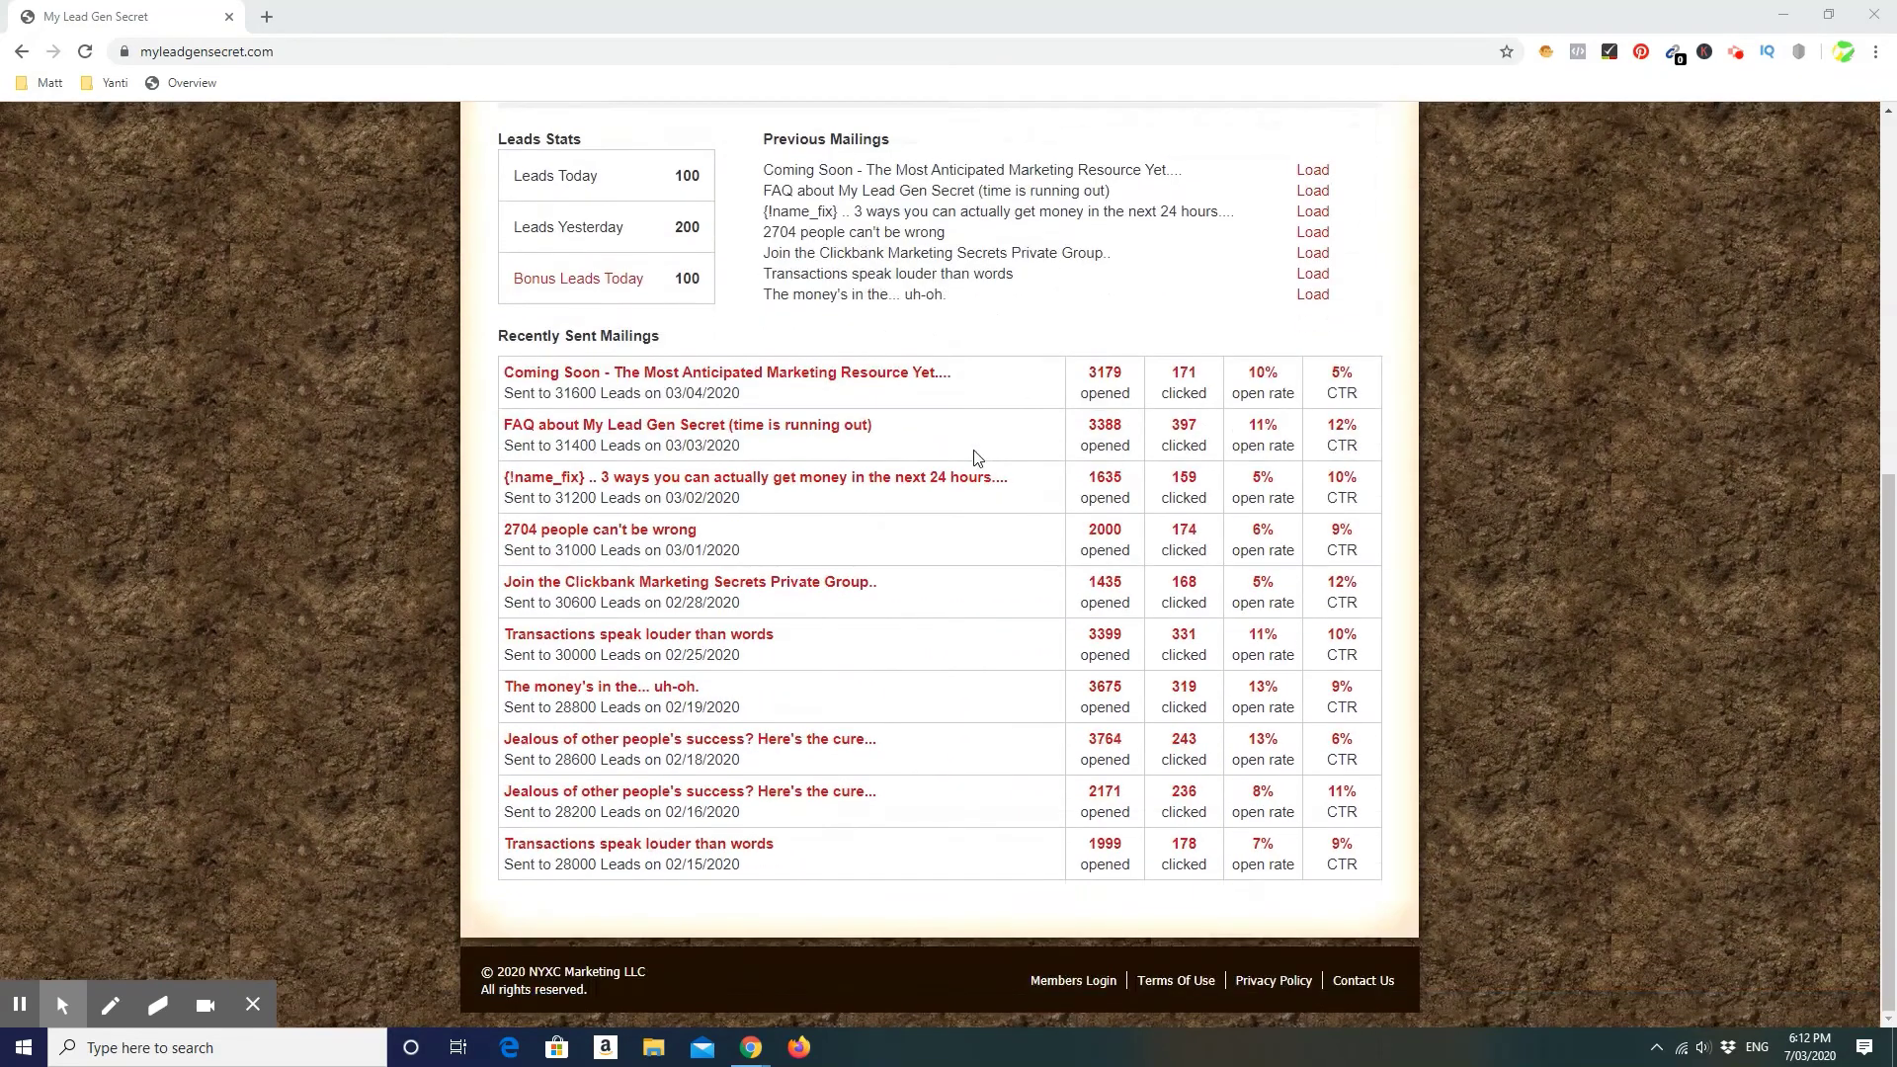
pyautogui.scroll(6, 975, 456)
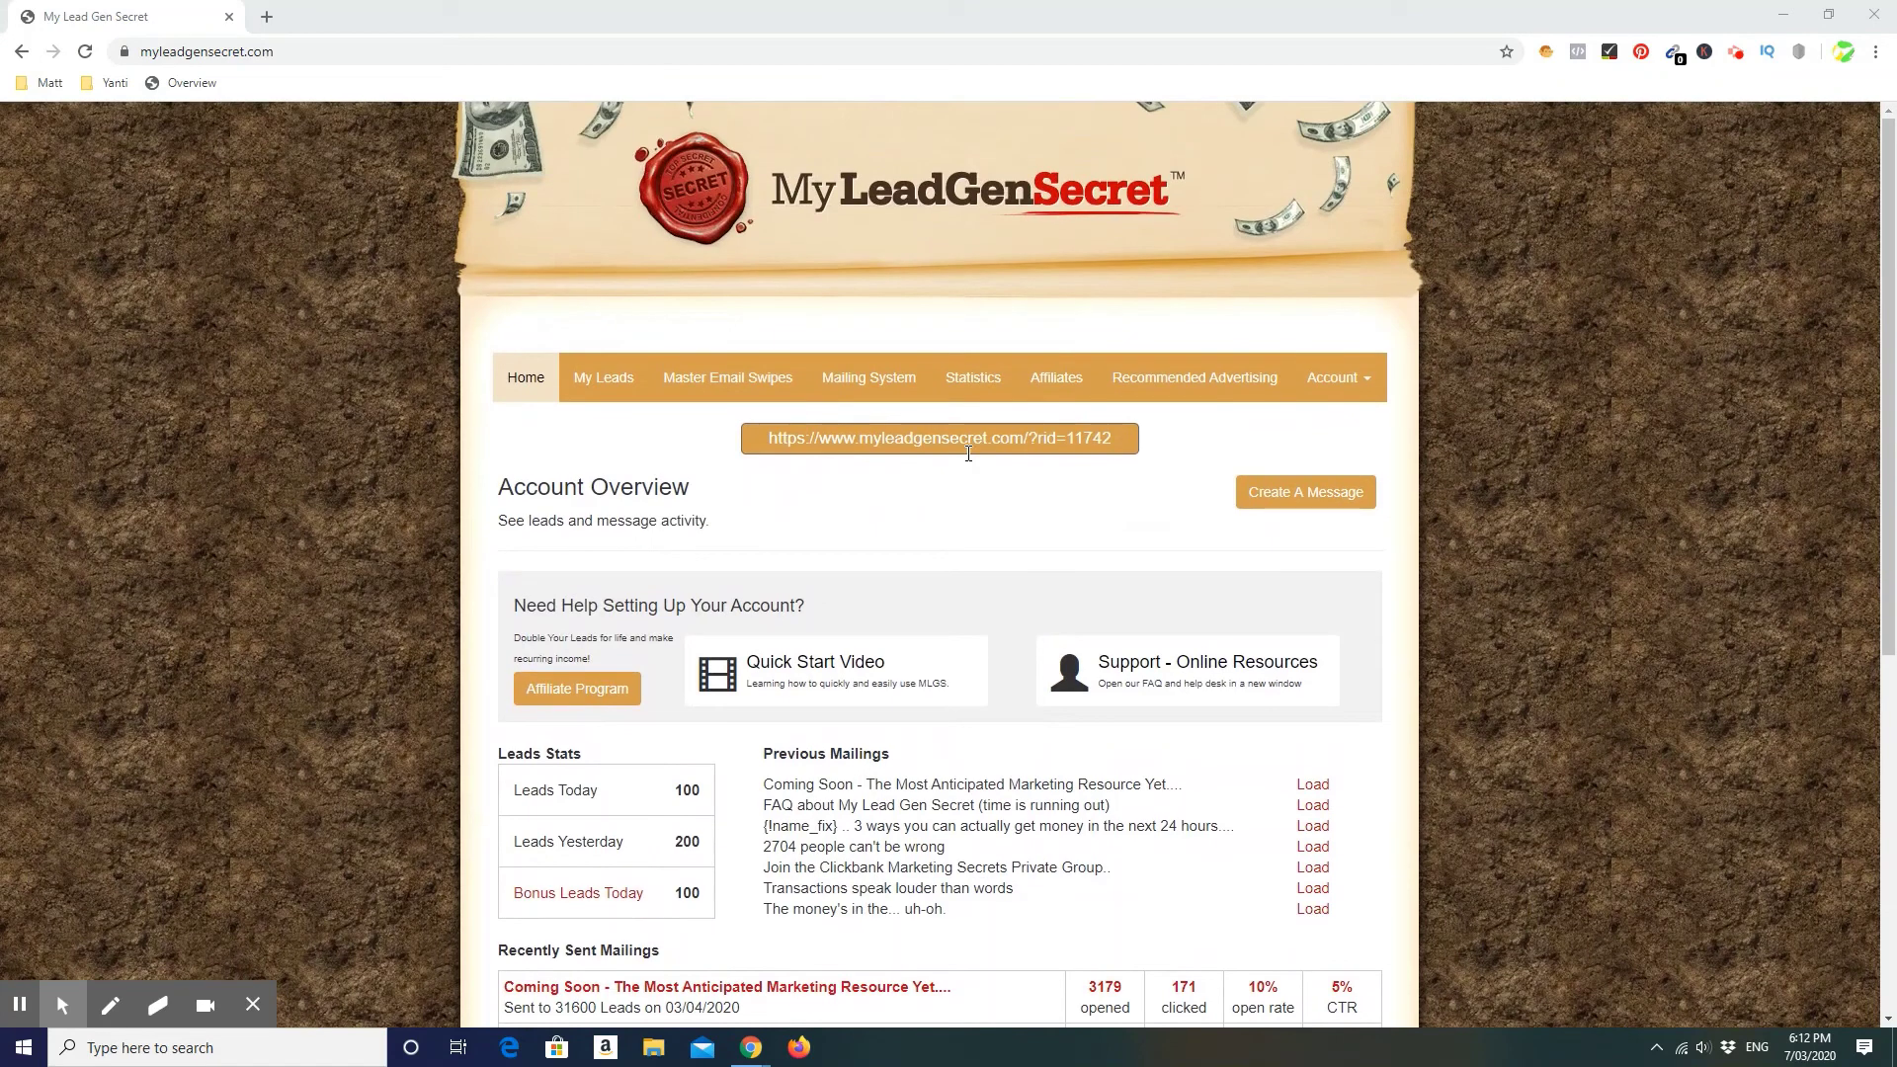